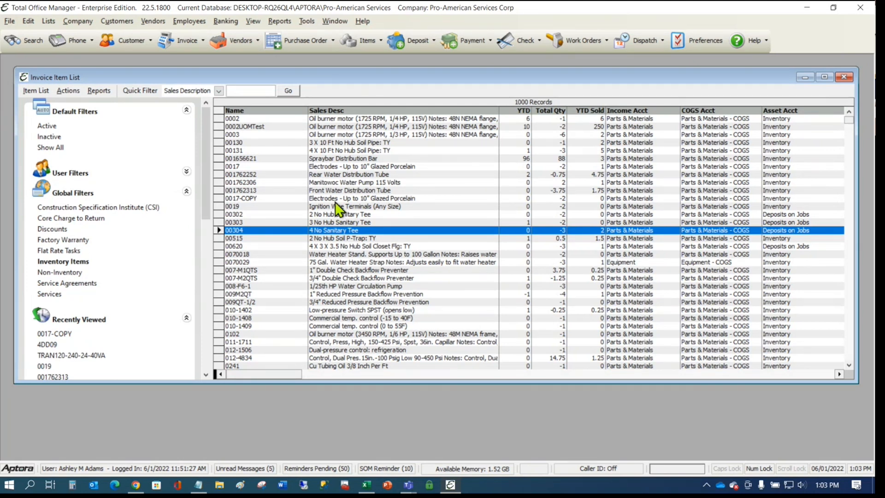
- In Chrome's Aptora Help Center tab, search the help articles for 'bar', correcting the typed 'bard'
click(136, 484)
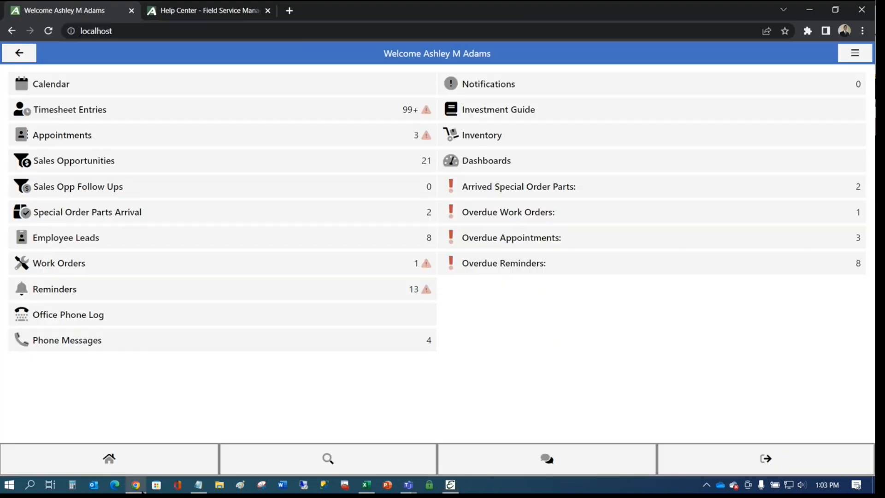
click(207, 10)
mouse_move(576, 118)
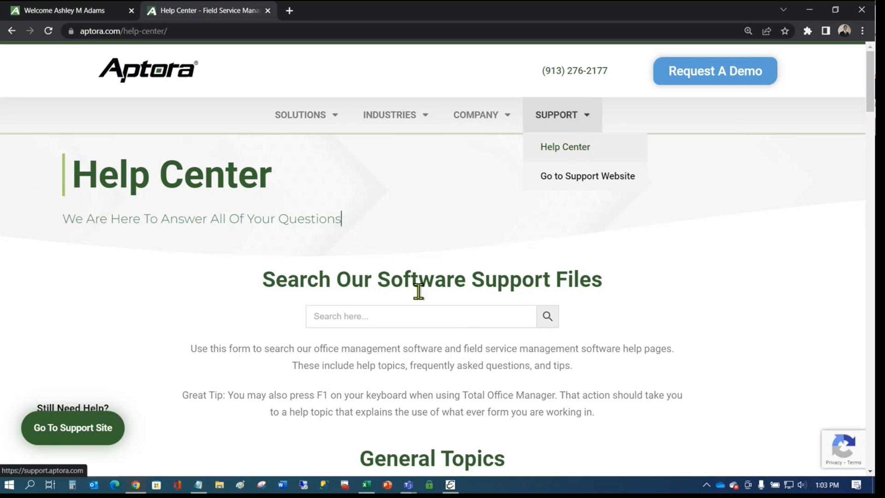
click(396, 313)
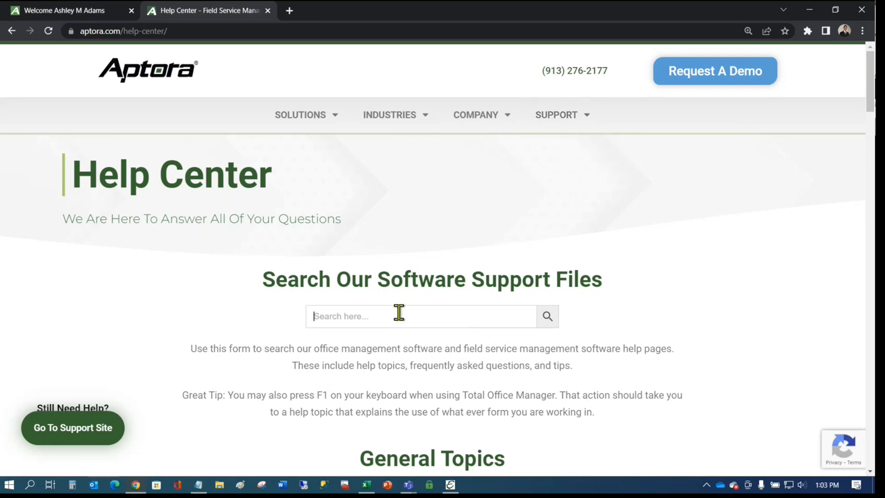
text(bar)
text(d)
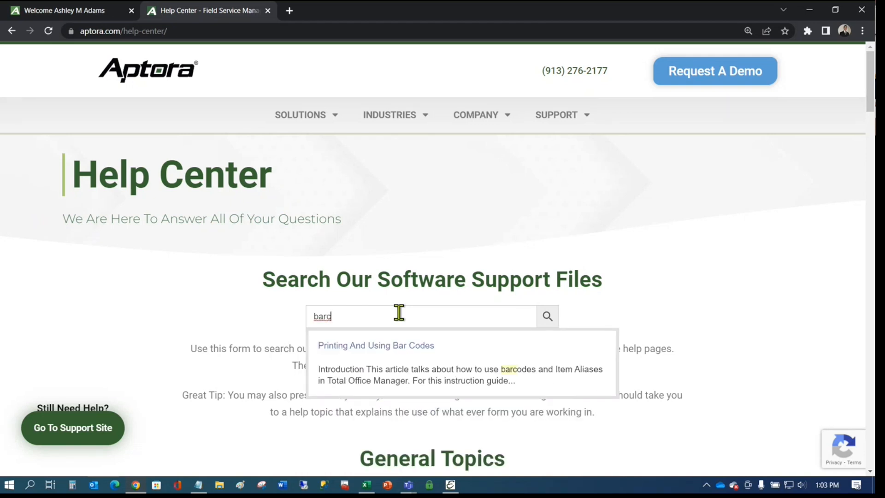
key(BackSpace)
- Read the Printing and Using Bar Codes article to its steps, then select item 001762306 in Total Office Manager
text(c)
click(411, 352)
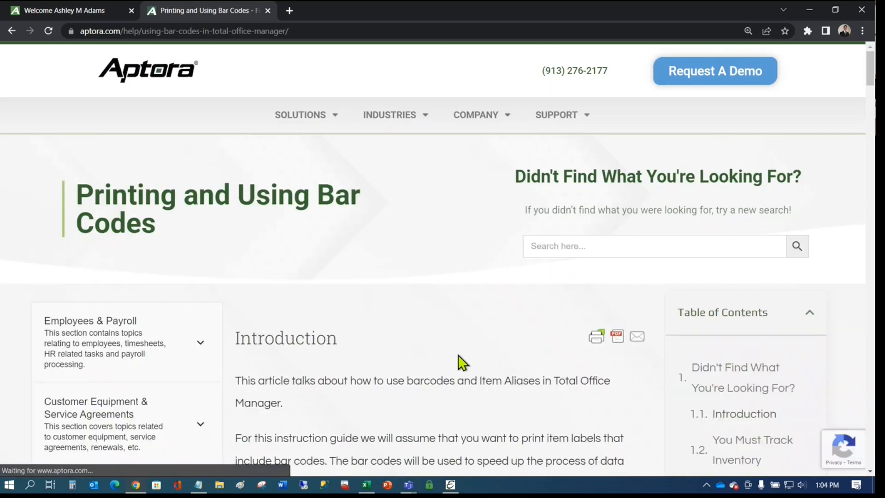
scroll(465, 357, down, 1)
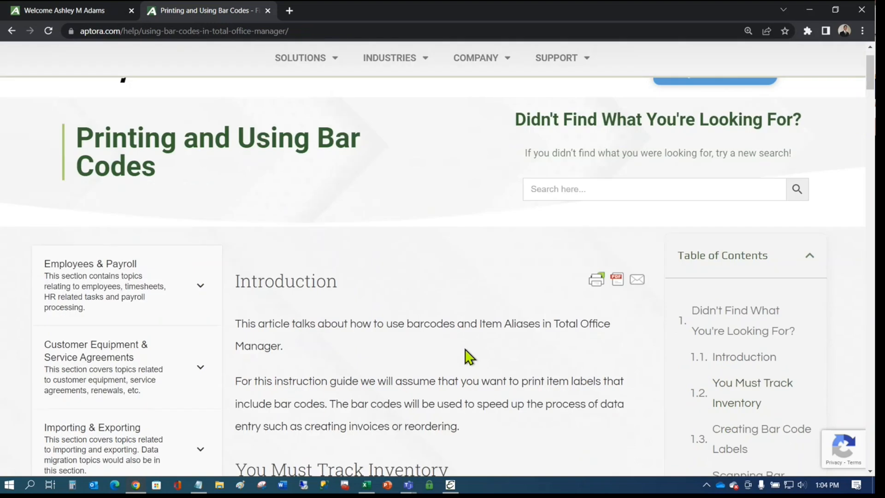
scroll(467, 355, down, 10)
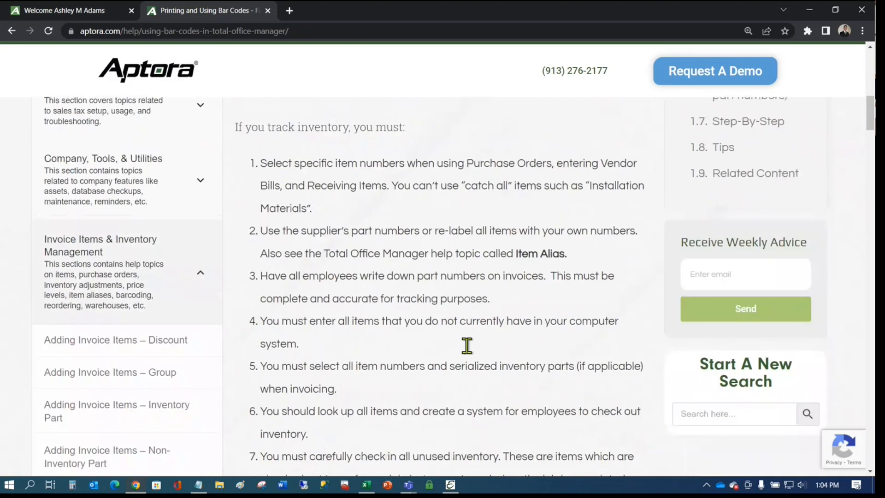
scroll(468, 350, down, 4)
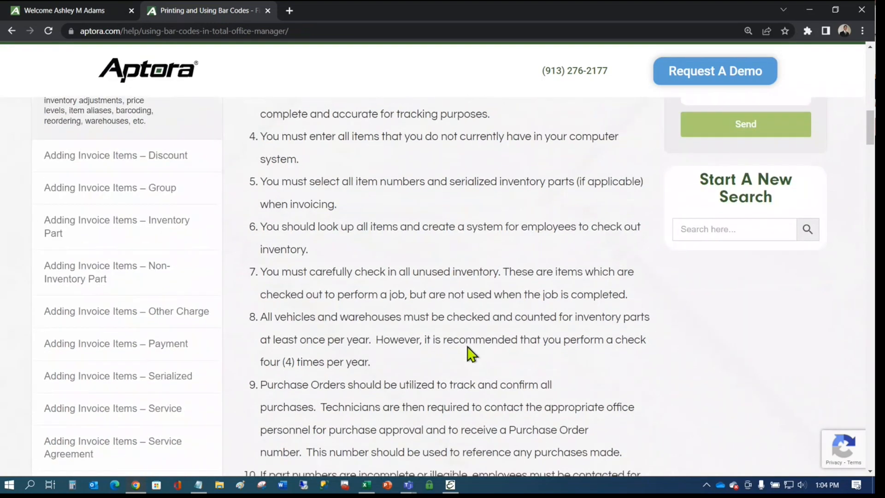
scroll(468, 354, down, 12)
scroll(467, 347, down, 20)
scroll(470, 352, down, 20)
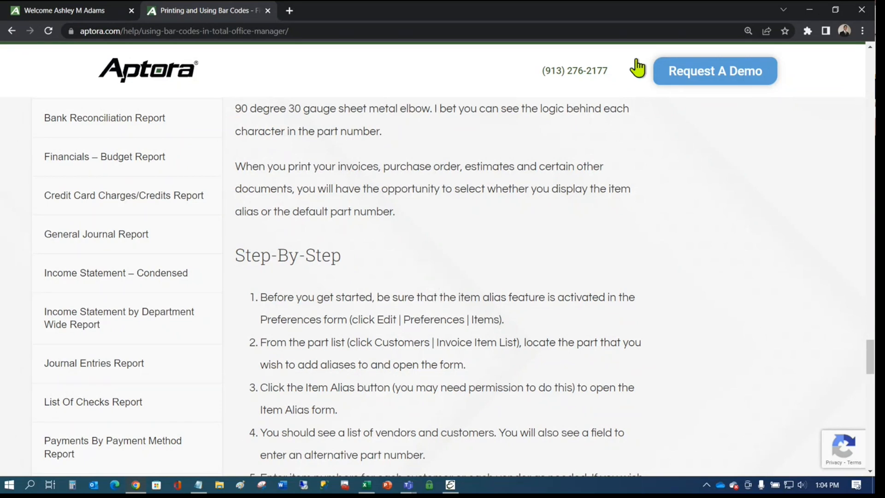
click(809, 10)
click(374, 183)
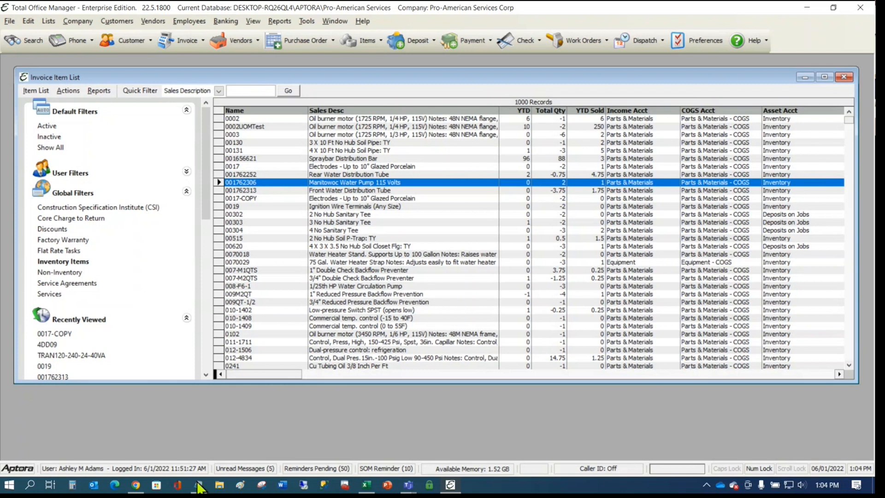
- Launch a blank Notepad window from the taskbar jump list and drag it over the item grid
mouse_move(200, 487)
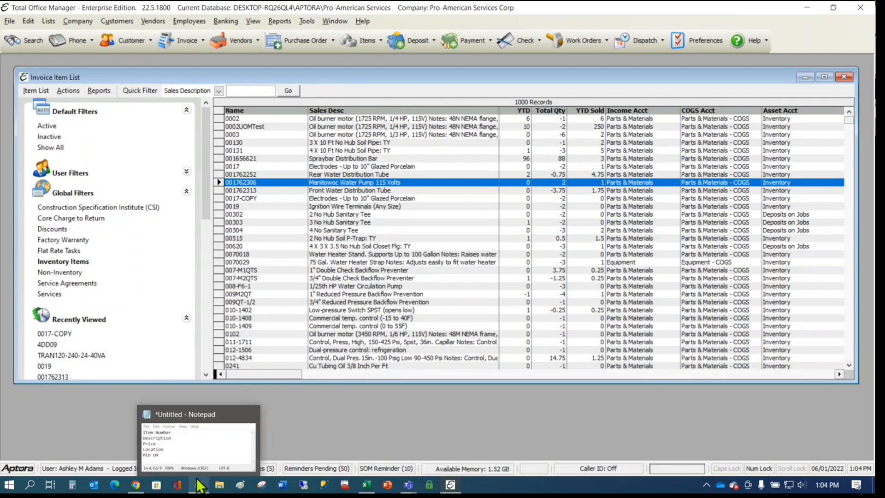
right_click(199, 485)
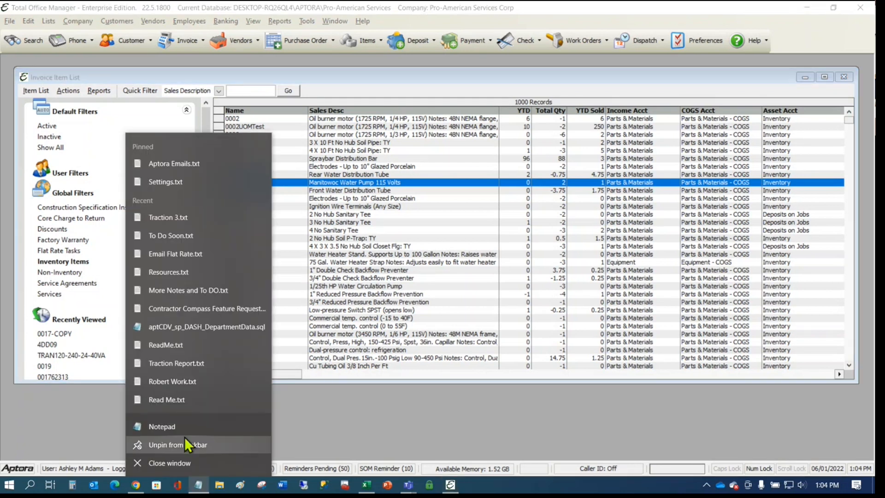
click(181, 428)
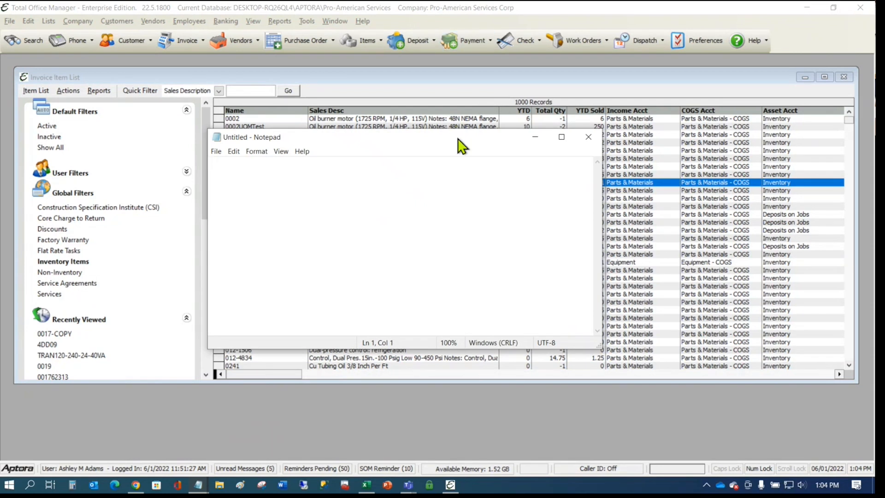
drag(460, 138, 673, 153)
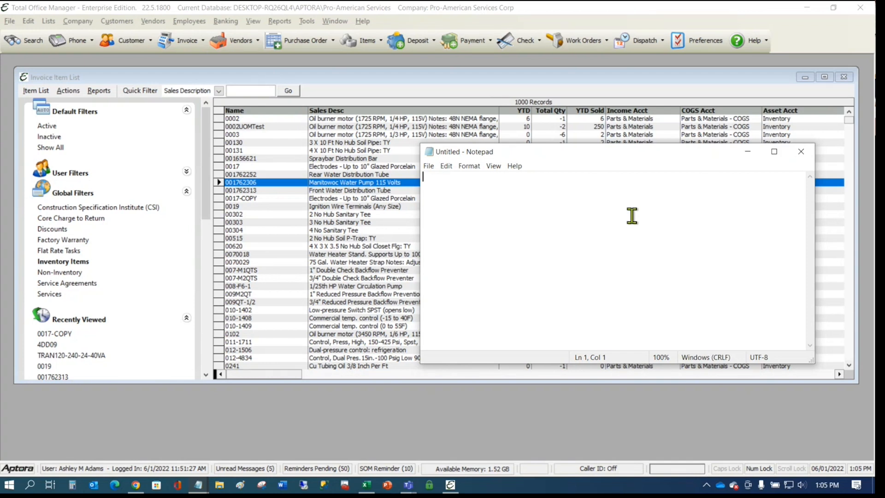
drag(629, 152, 627, 165)
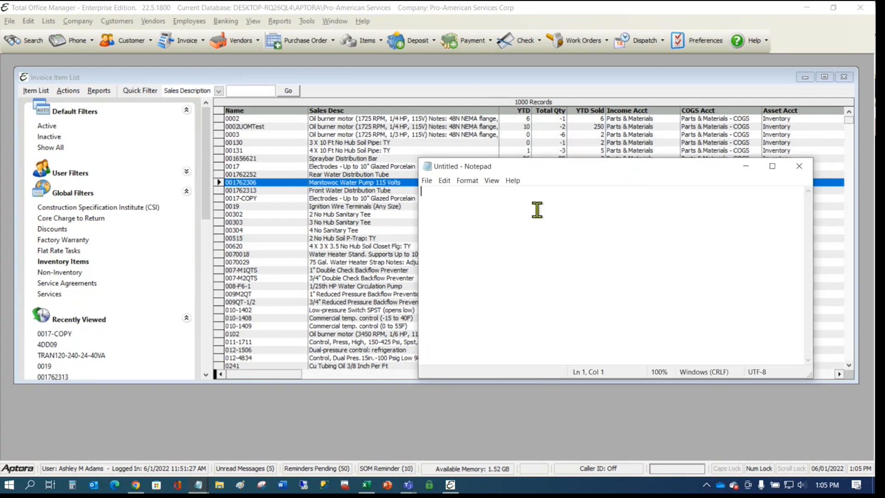
text(;kli;'fds;')
key(Return)
text(odfs[)
key(Return)
text('sfd[]'psf'[)
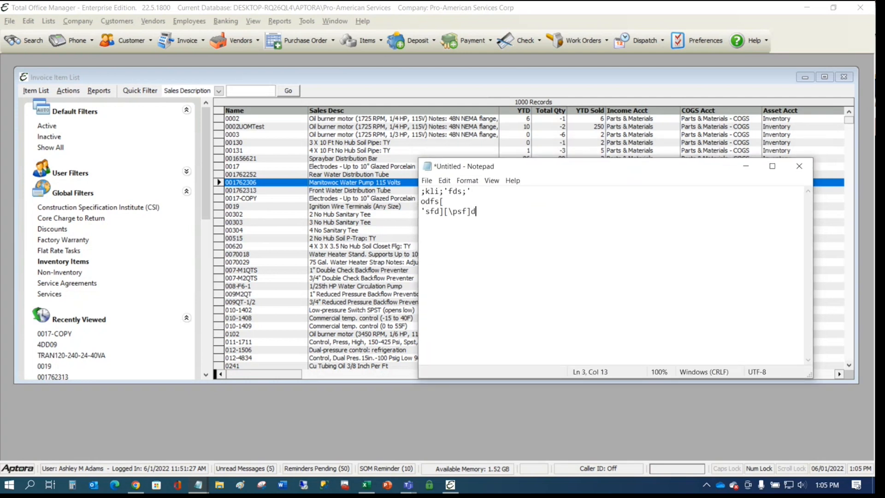
key(BackSpace)
key(BackSpace)
key(BackSpace)
key(BackSpace)
key(BackSpace)
key(BackSpace)
key(BackSpace)
key(BackSpace)
key(BackSpace)
key(BackSpace)
key(BackSpace)
key(BackSpace)
key(ctrl+a)
key(BackSpace)
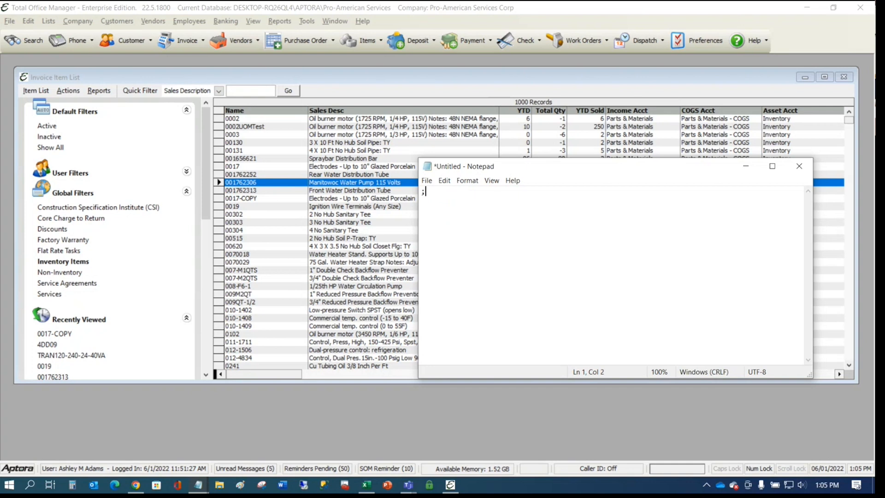
text(flflflflfllflff)
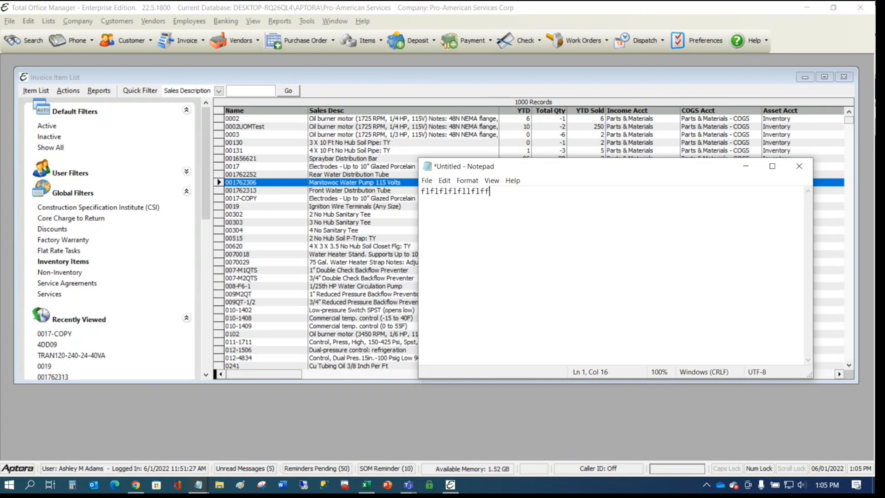
key(BackSpace)
key(BackSpace)
key(BackSpace)
key(BackSpace)
key(BackSpace)
key(BackSpace)
key(BackSpace)
key(BackSpace)
key(BackSpace)
key(BackSpace)
key(BackSpace)
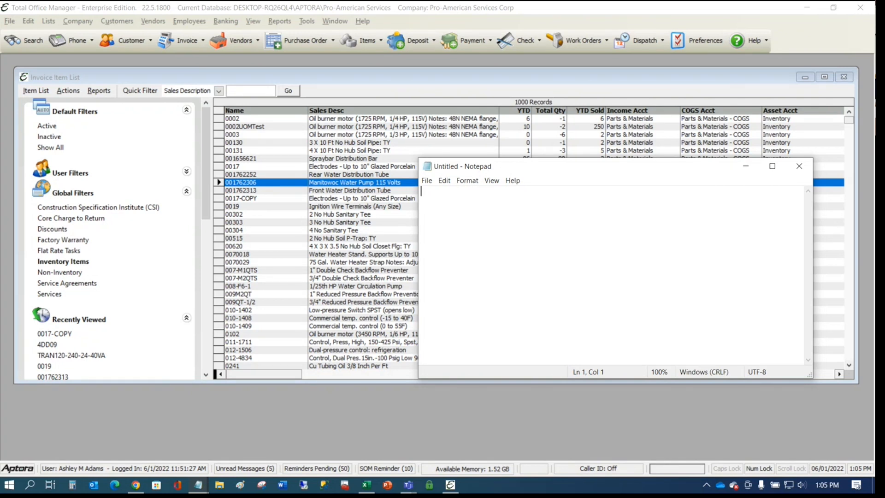
- Enter B08FH25TV6 on the first Notepad lines, deleting the stray test characters
text(55)
key(BackSpace)
key(BackSpace)
text(B08FH25TV6)
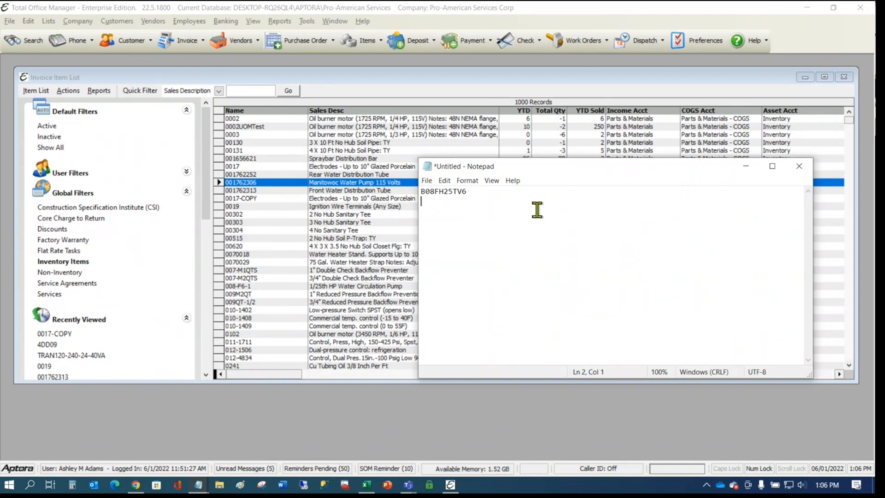
text(B08FH25TV6)
key(Return)
text(gggggggggggg)
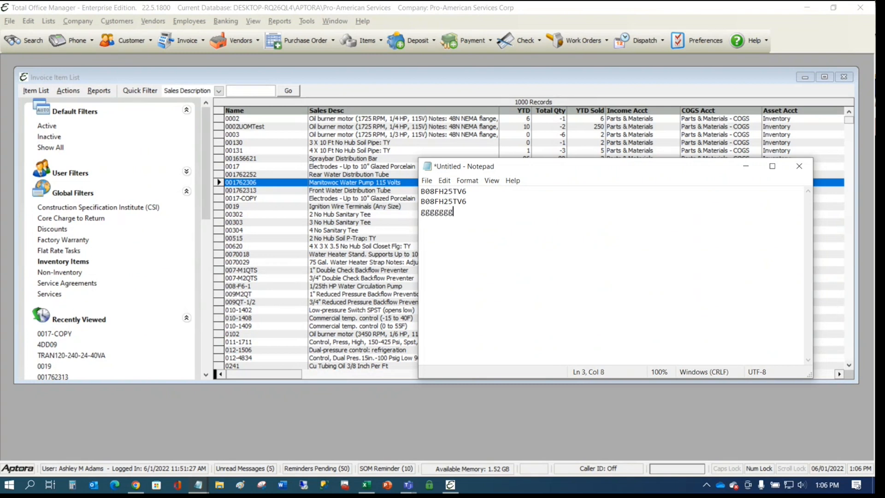
key(BackSpace)
key(BackSpace)
key(BackSpace)
key(BackSpace)
key(BackSpace)
key(BackSpace)
key(BackSpace)
key(BackSpace)
key(BackSpace)
key(BackSpace)
key(BackSpace)
key(BackSpace)
text(B08FH25TV6)
text(X001X6OV4R)
key(Return)
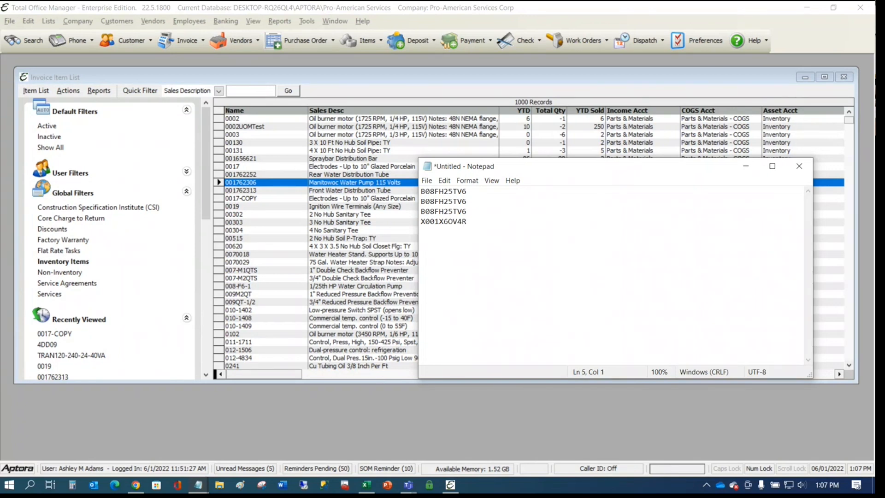
text(817506020032)
key(Return)
text(BAS0432)
key(Return)
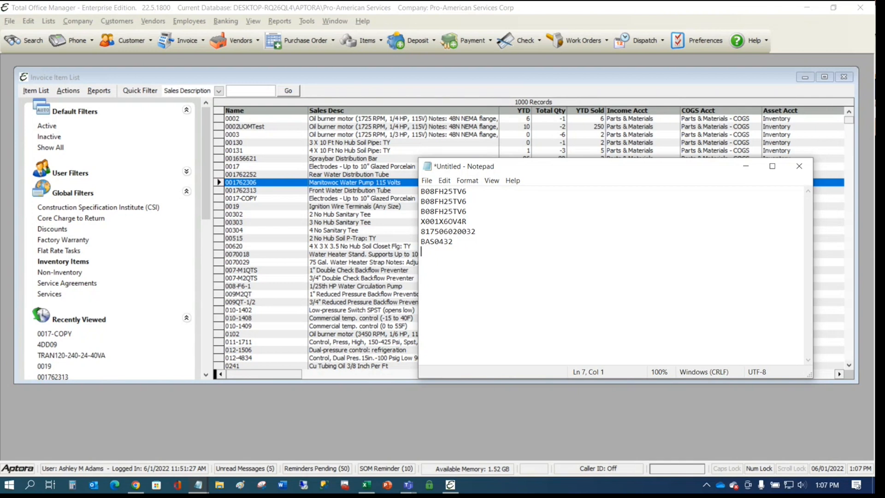
- Start a blank Word document, hide the navigation pane and zoom the page to 180%
click(278, 483)
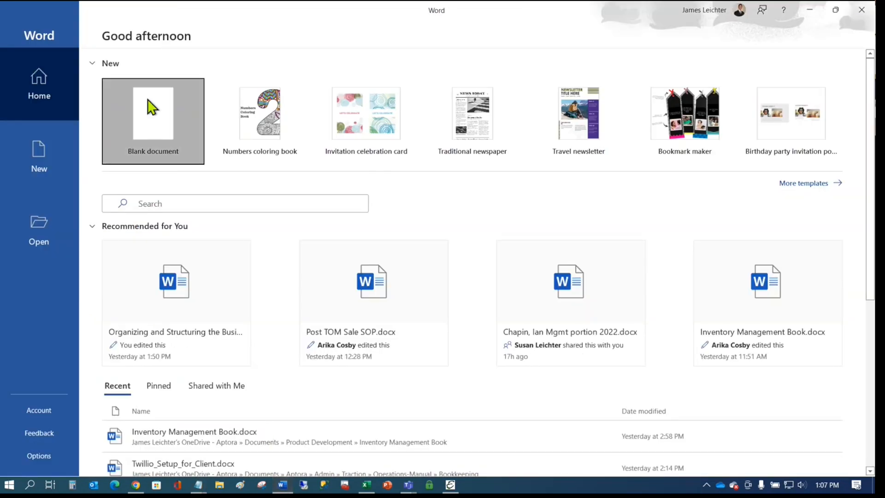
click(152, 108)
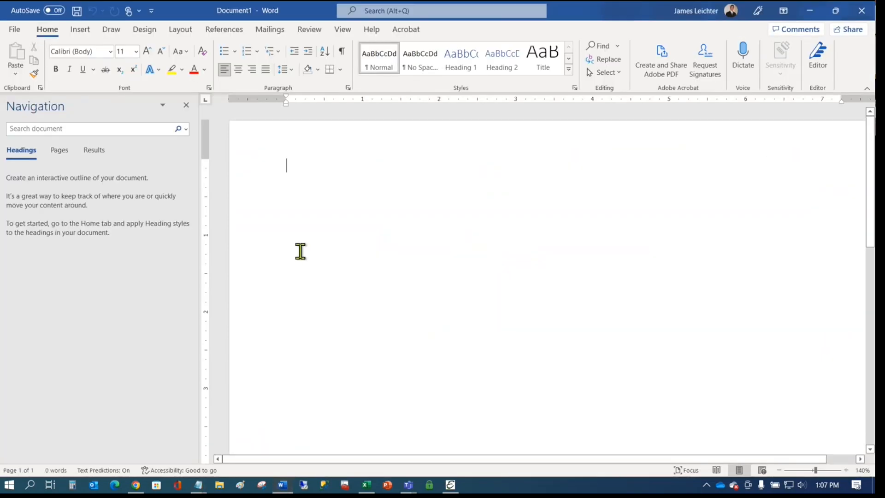
click(186, 105)
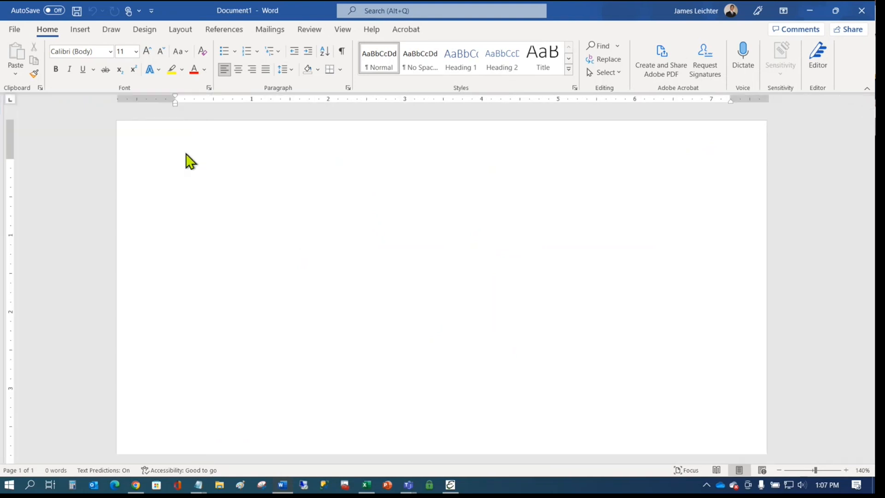
click(846, 470)
click(845, 470)
click(845, 470)
click(845, 470)
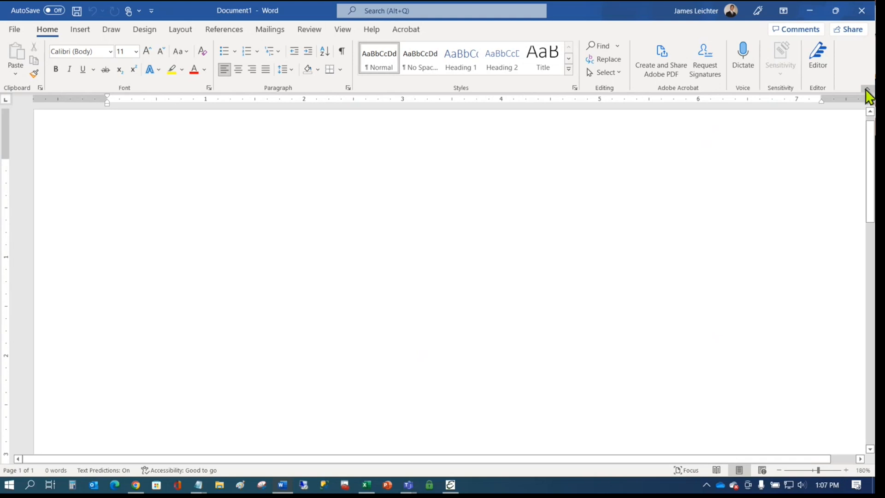
click(866, 90)
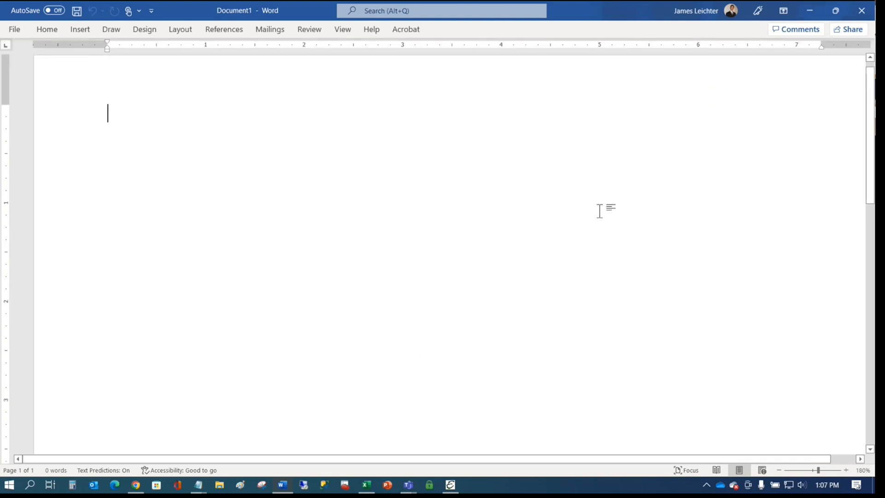
text(B08FH25TV6)
key(Return)
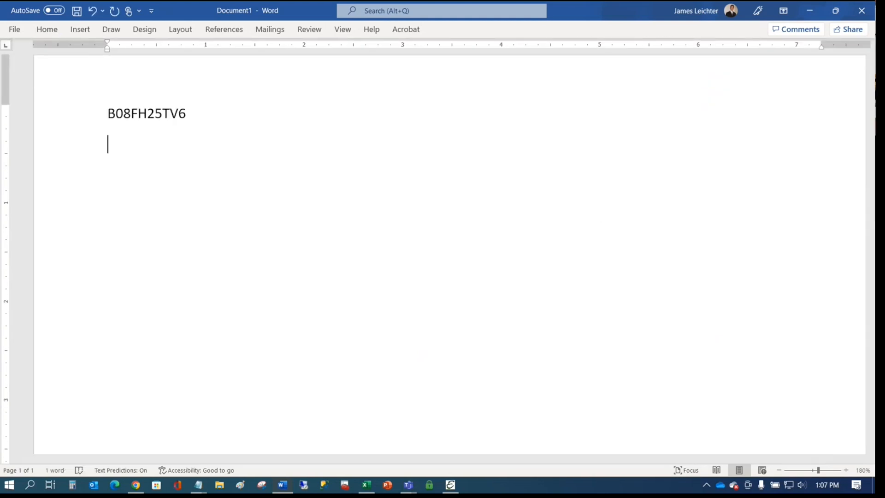
text(CPT00669)
key(Return)
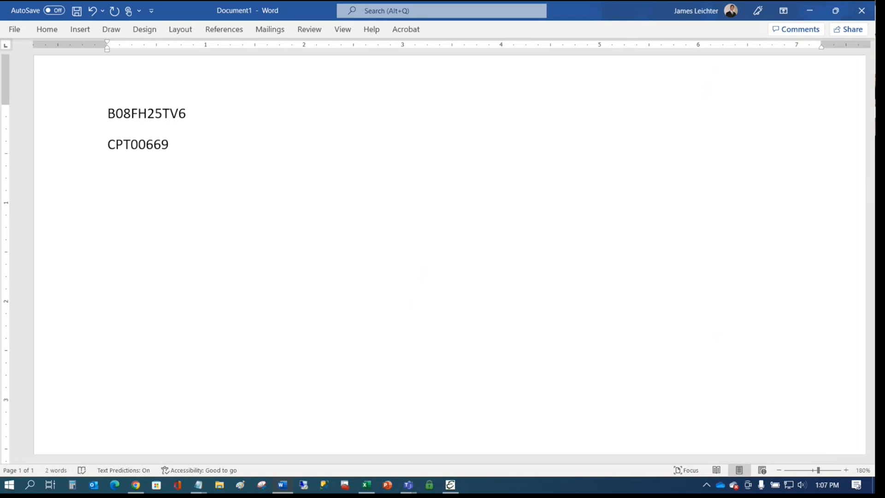
text(BAS0432)
key(Return)
text(X001X6OV4R)
key(Return)
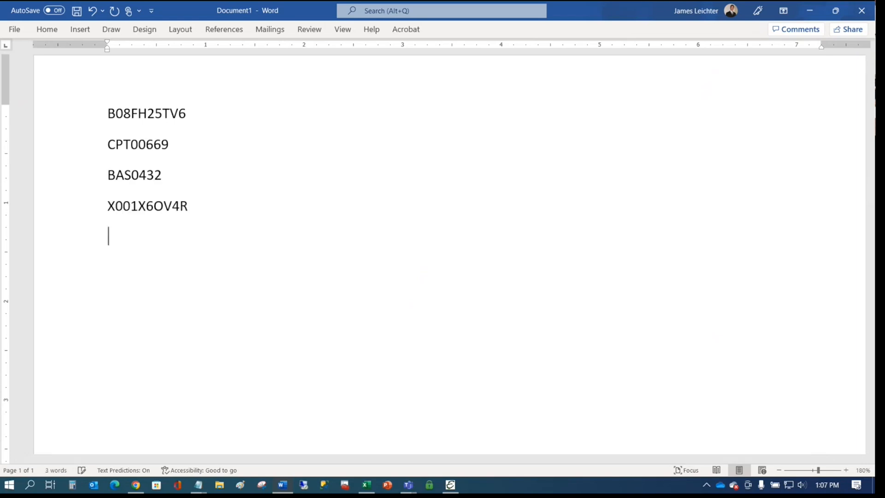
text(050946009865)
key(Return)
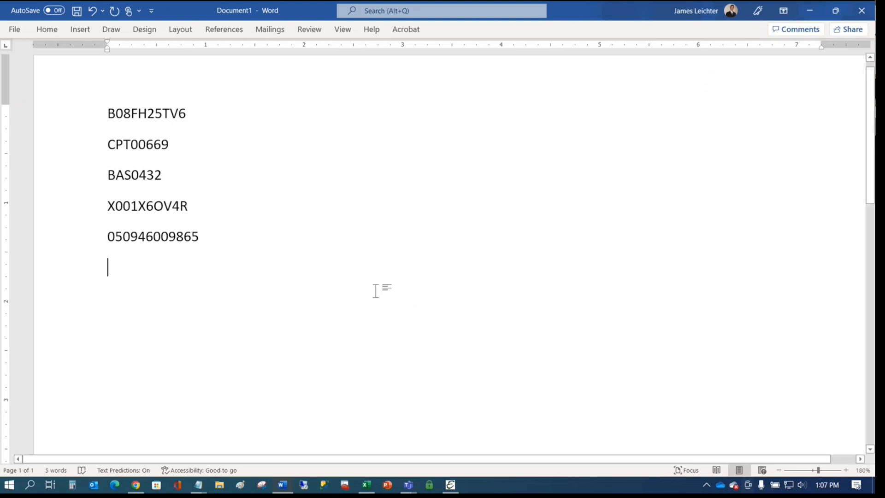
triple_click(71, 115)
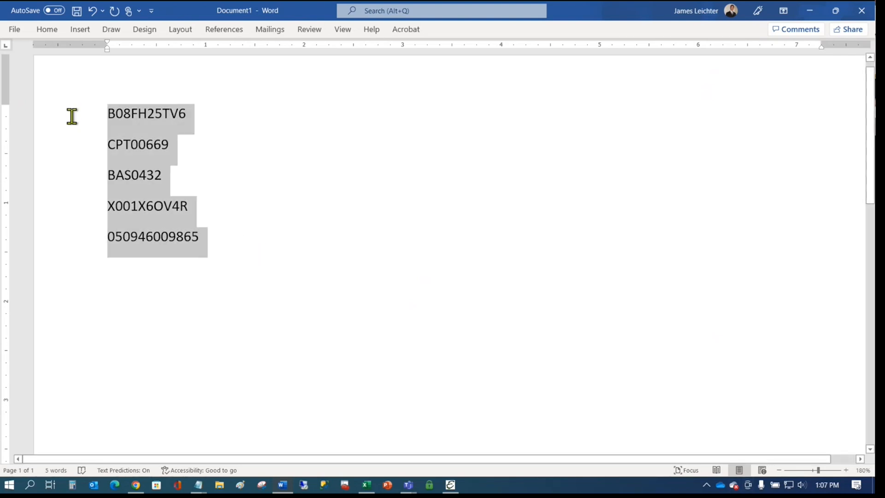
click(47, 31)
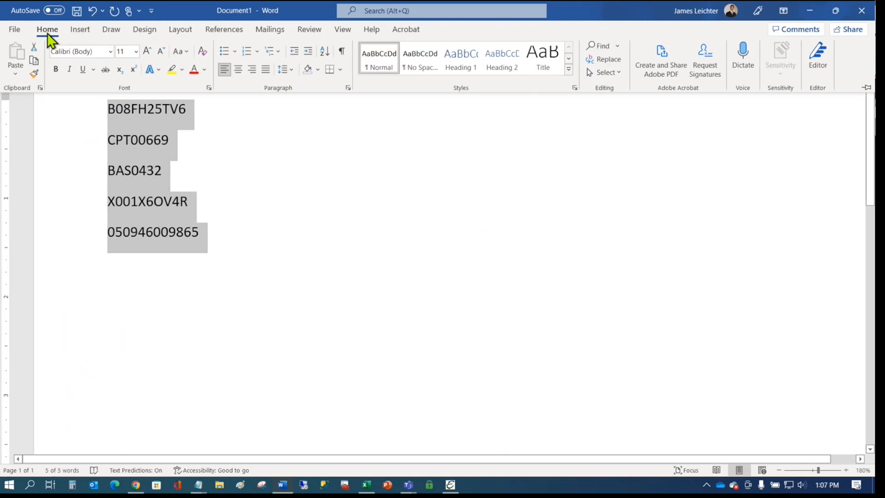
- Apply the IDAutomation barcode font to the five code lines and reselect them
click(110, 55)
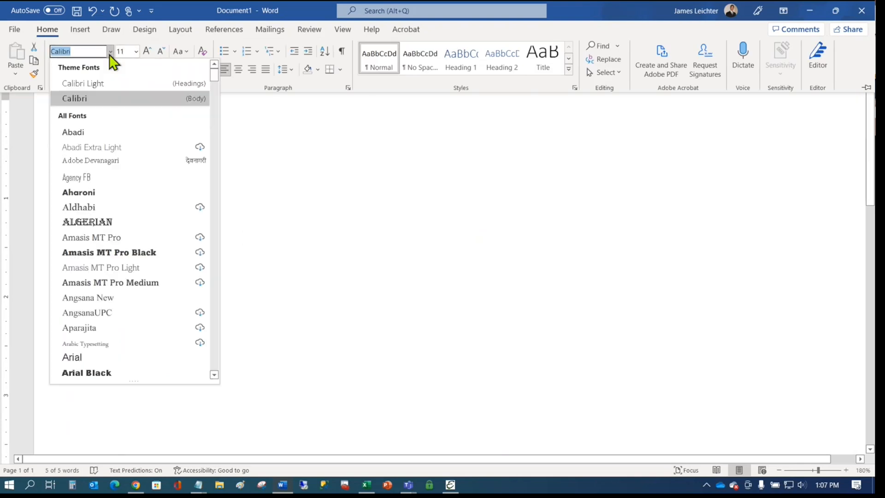
drag(215, 74, 202, 200)
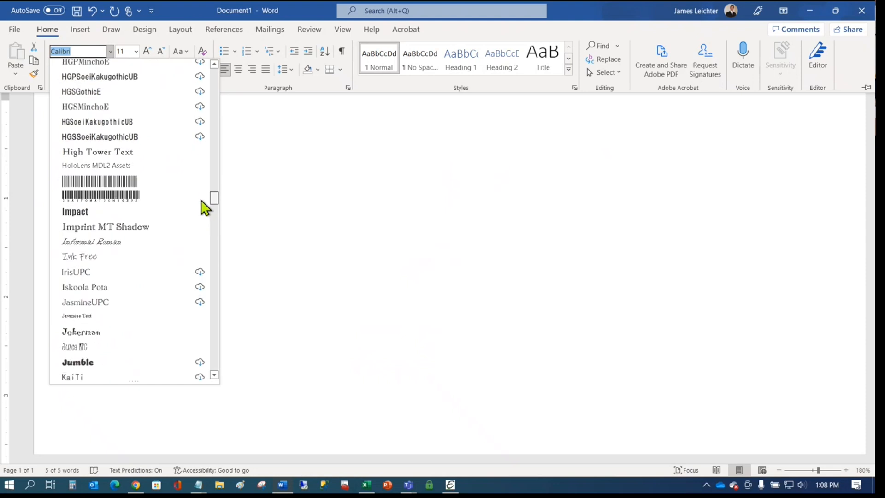
click(95, 197)
click(218, 159)
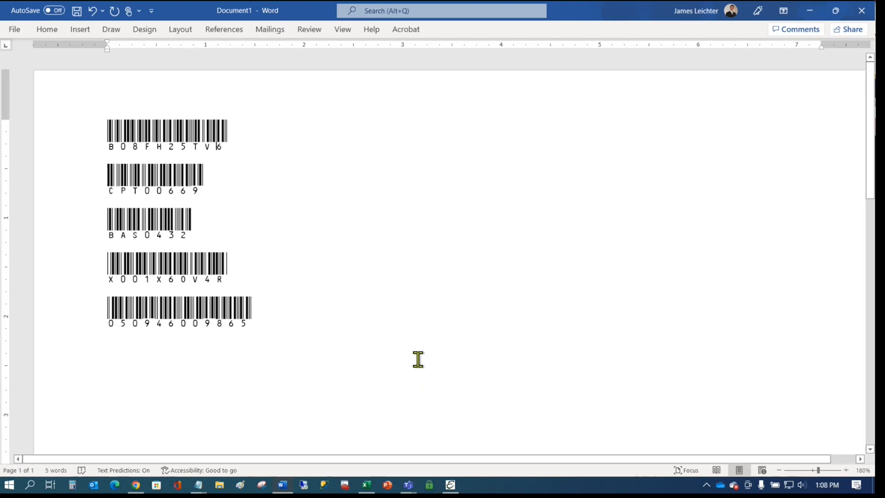
drag(293, 314, 65, 86)
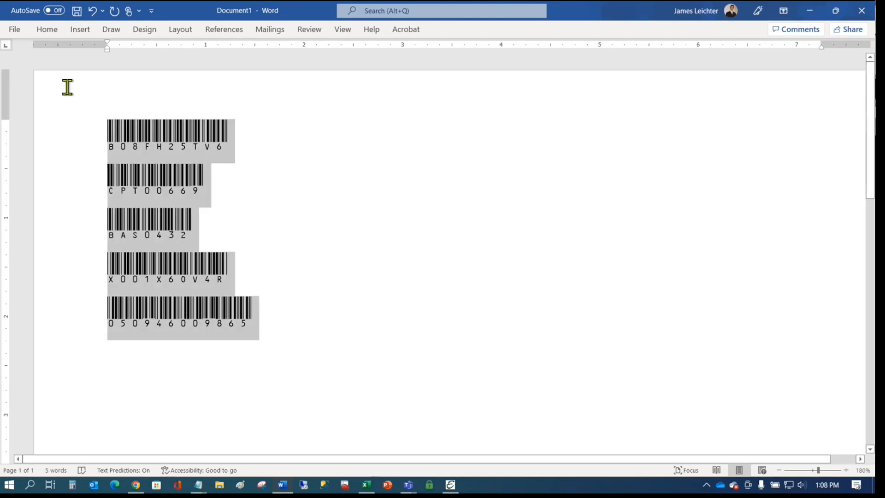
click(49, 33)
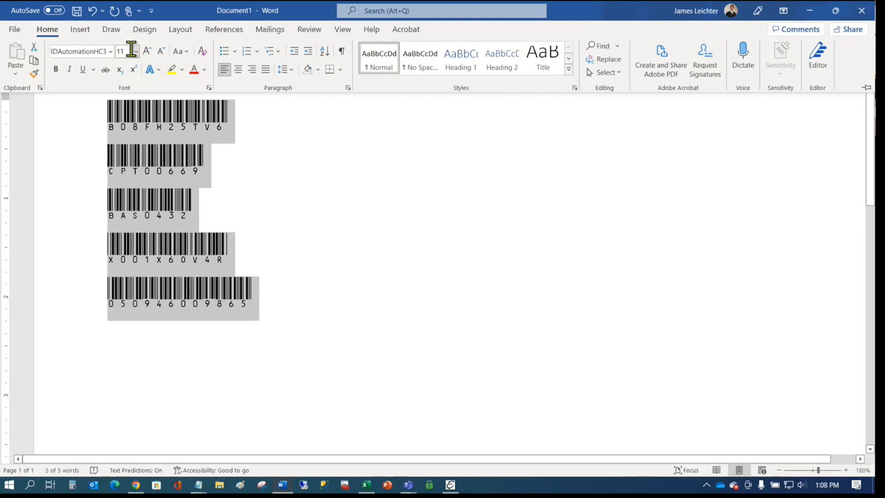
click(135, 52)
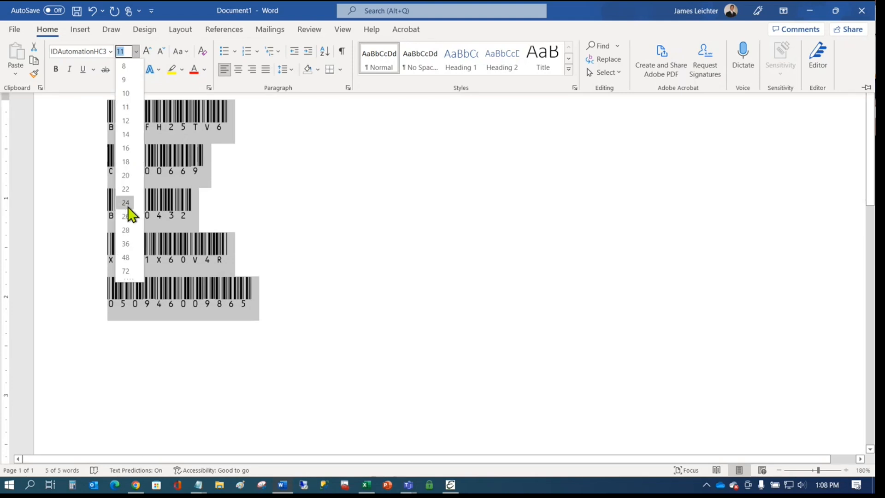
- Set the five barcodes to size 24 and print the page
click(128, 207)
click(590, 303)
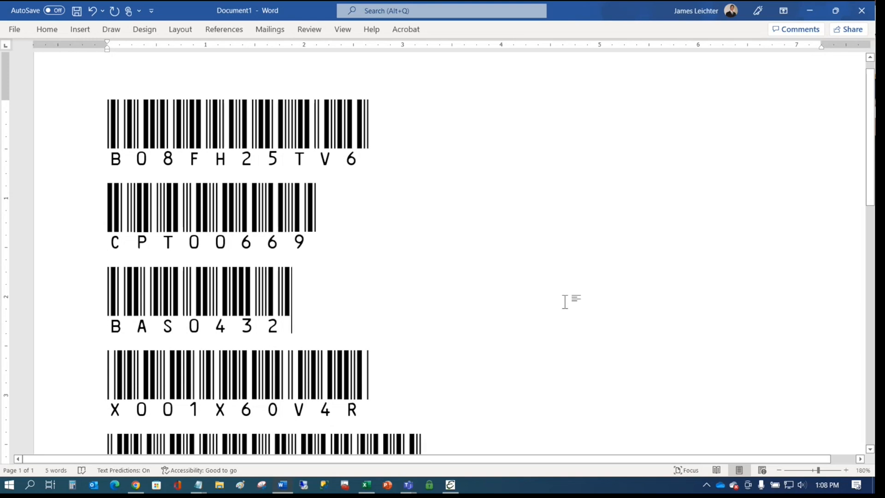
key(ctrl+p)
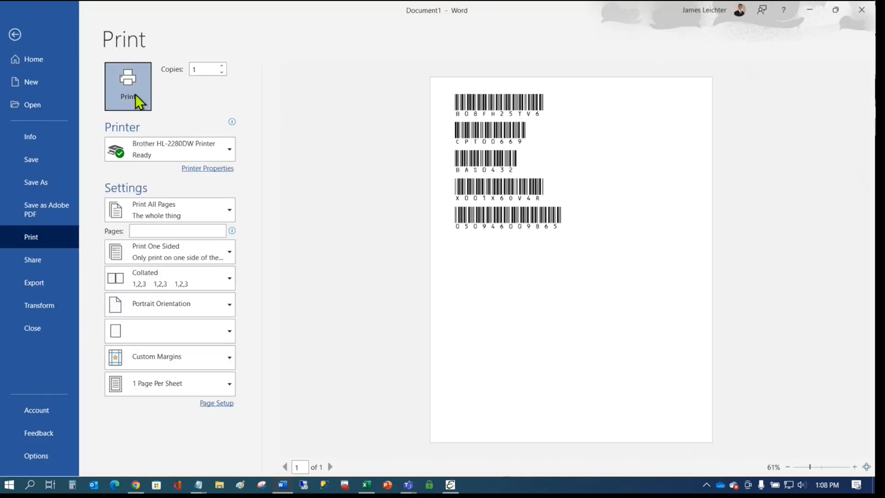
click(134, 93)
- Put the cursor on the blank line below the last barcode
key(Up)
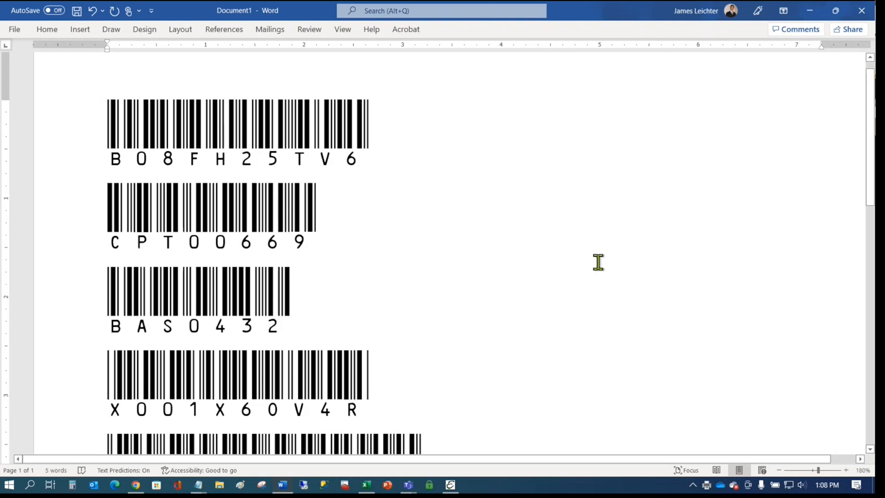
scroll(482, 332, down, 4)
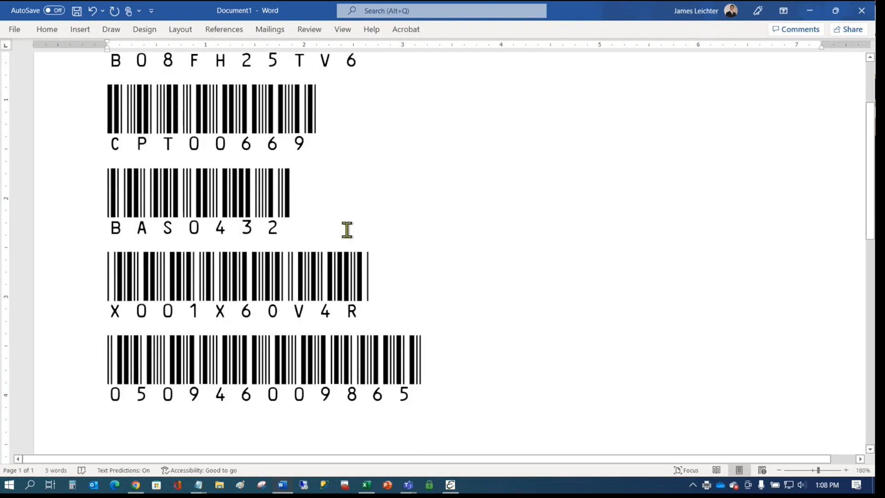
scroll(347, 229, up, 3)
scroll(347, 228, up, 1)
scroll(451, 292, down, 8)
click(492, 236)
text(KJJK)
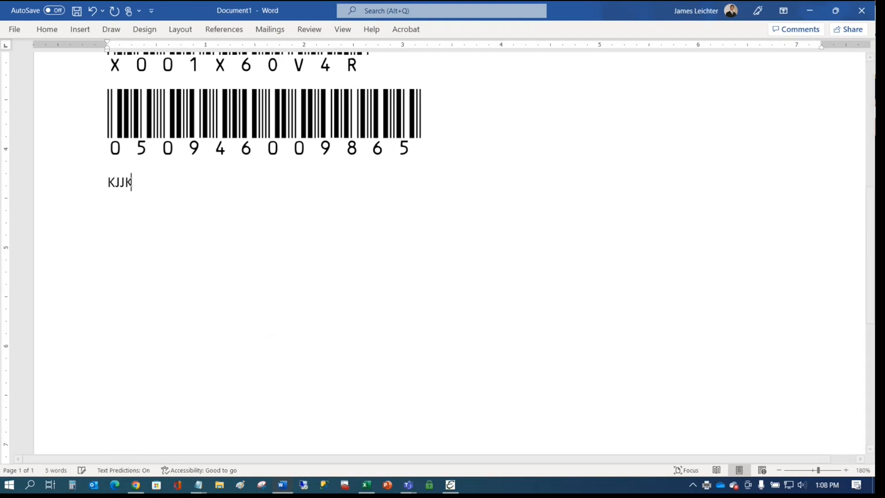
text(KJJKKJJKJKKJJKJK9329090223099023)
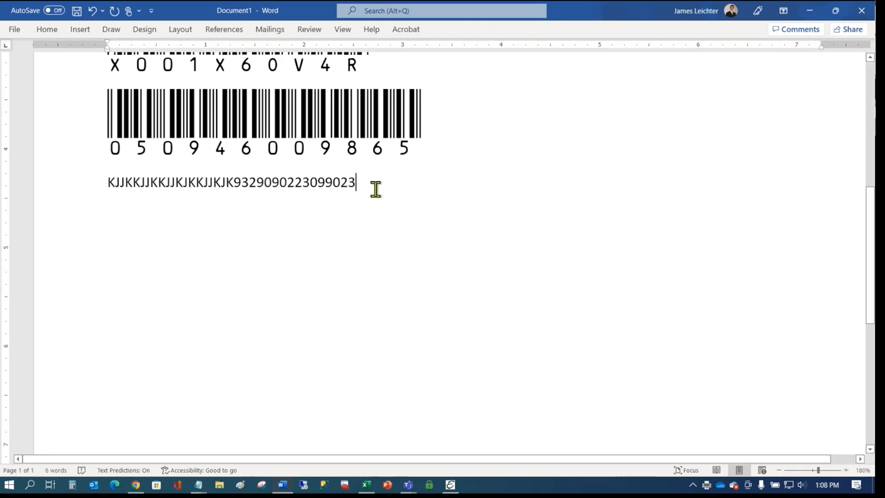
drag(373, 187, 109, 183)
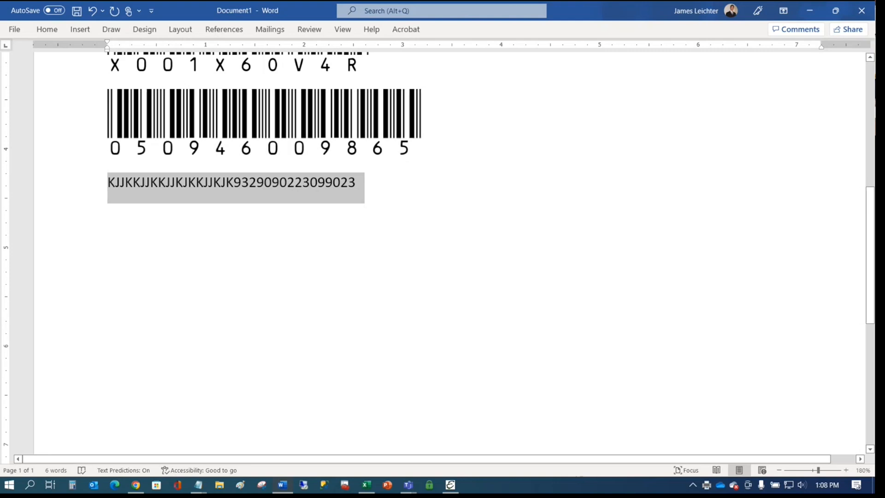
click(47, 29)
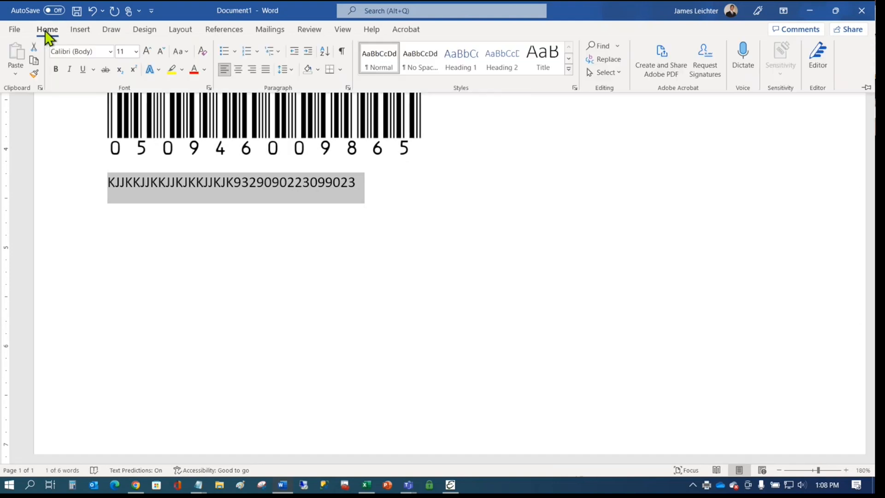
click(110, 52)
click(118, 131)
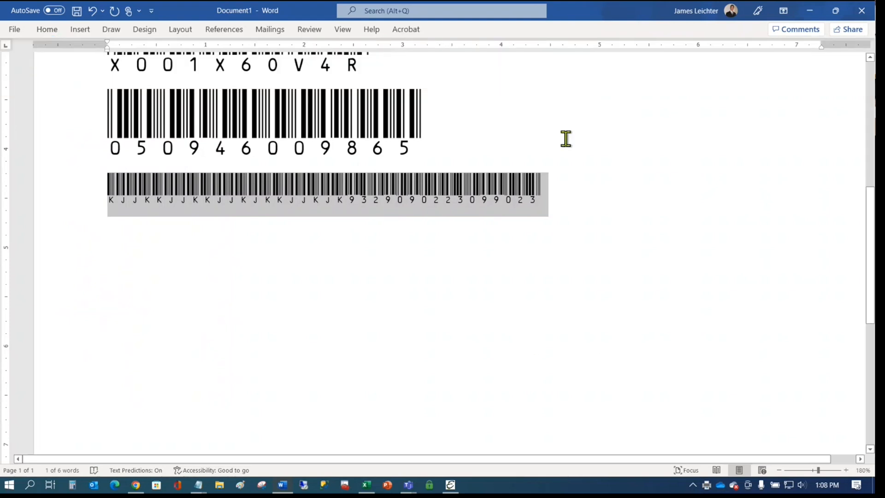
click(565, 138)
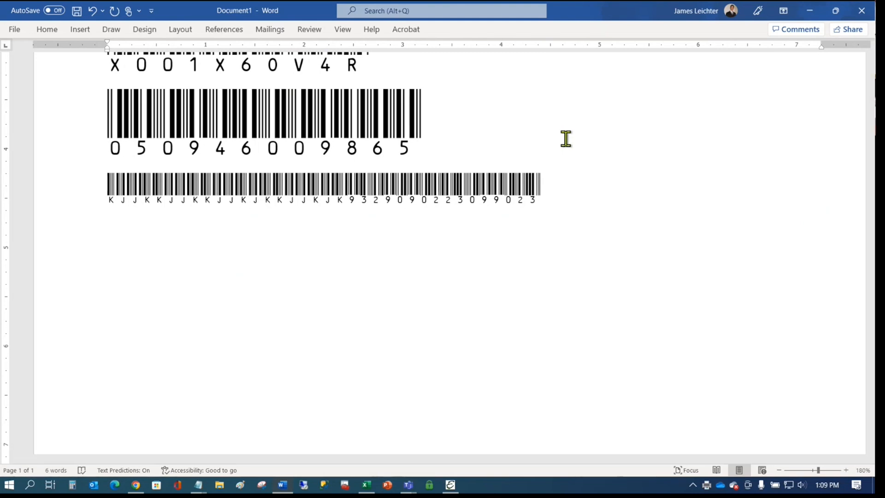
- Add blank lines below the long barcode and scroll back up the document
click(595, 195)
key(Return)
key(Return)
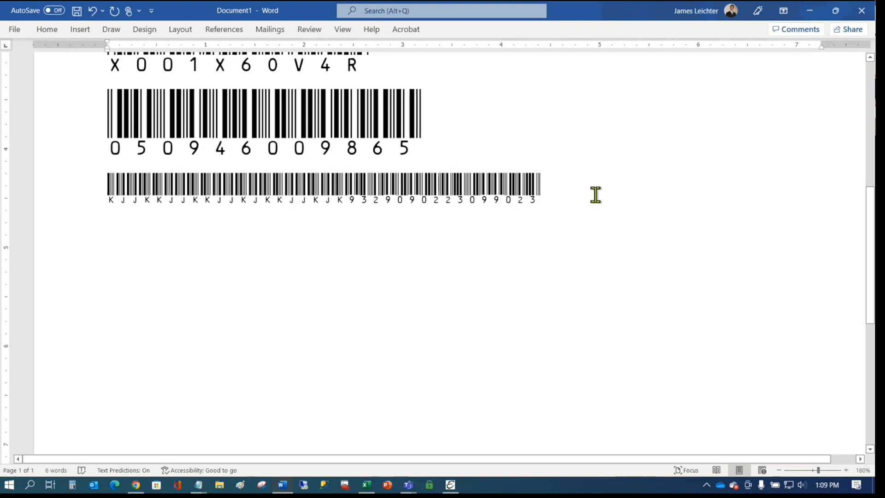
scroll(592, 210, up, 5)
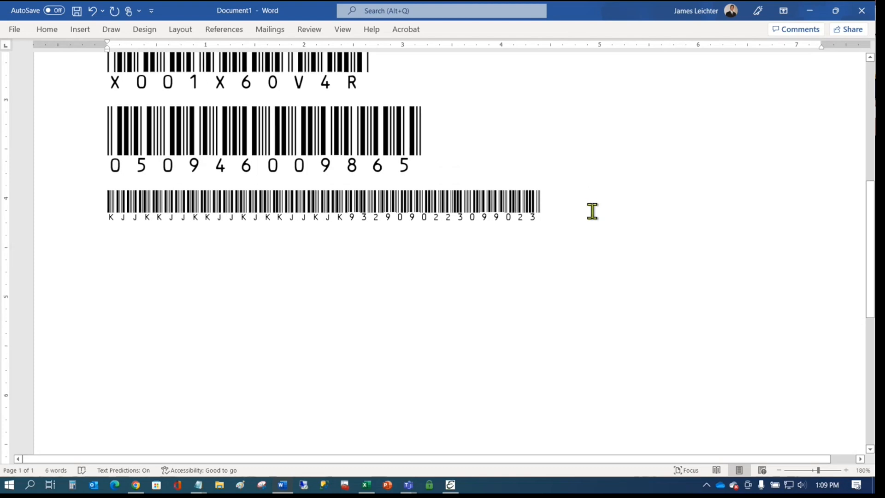
scroll(591, 211, up, 1)
scroll(592, 211, up, 2)
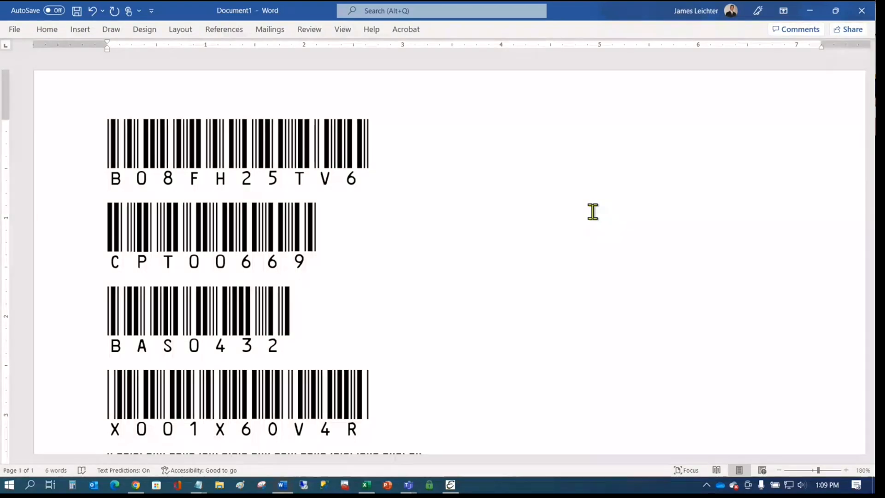
- At the document's end, add CTR212024, CTR24024, 5B100, 4E393, 5B103 and 4DD63 on separate lines
key(ctrl+End)
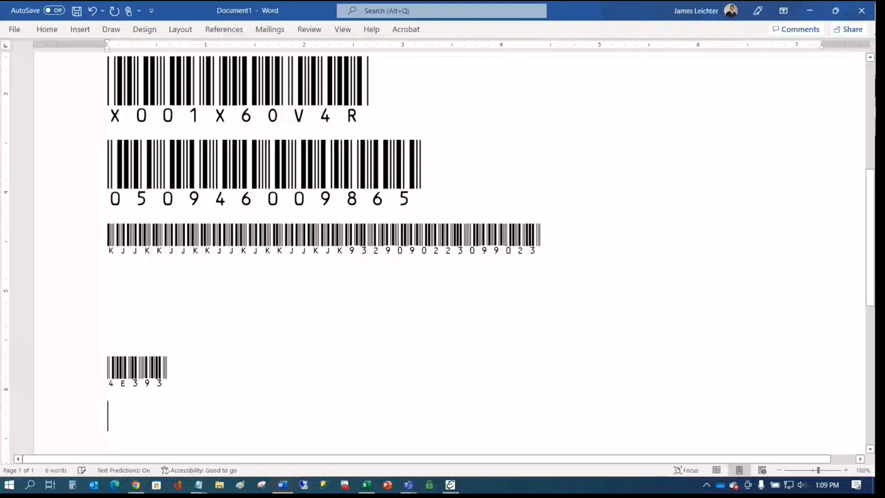
text(CTR212024)
key(Return)
text(CTR212024)
key(Return)
text(CTR25024)
key(Return)
text(CTR24024)
key(Return)
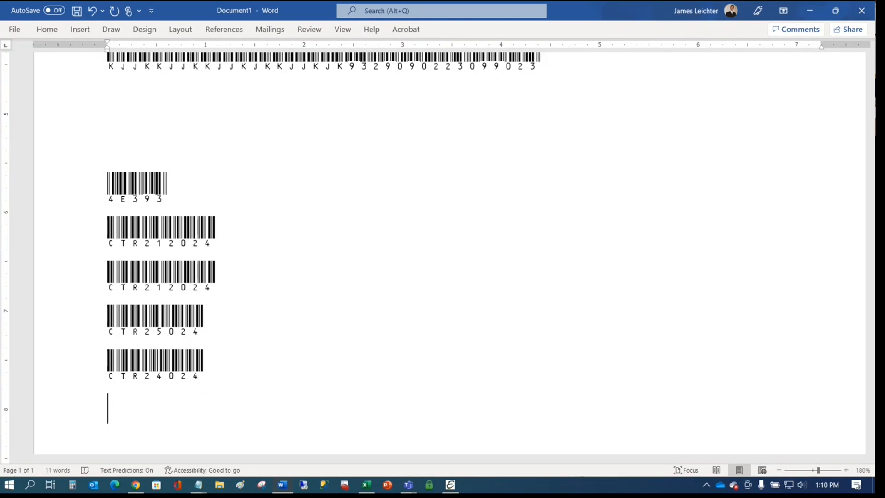
text(5B100)
key(Return)
text(4E393)
key(Return)
text(5B103)
key(Return)
text(4DD63)
key(Return)
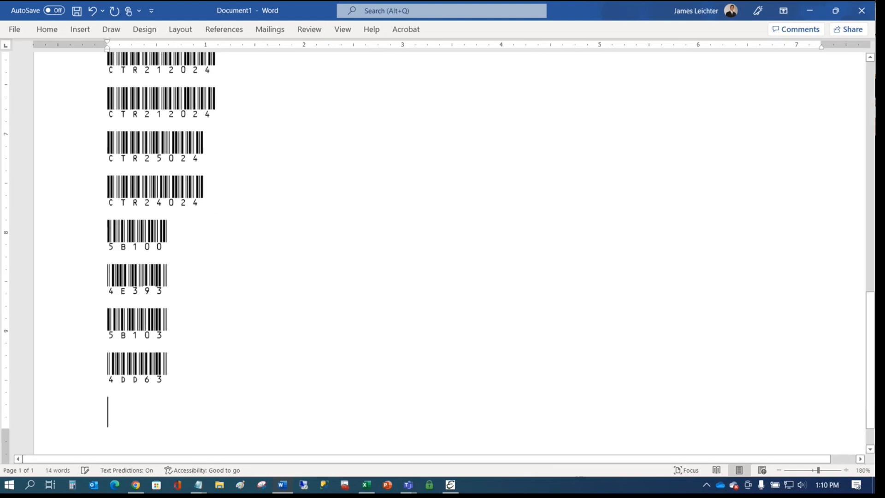
- Add CRT39024, CTR24024, CRT39024 and CTR212024 on further lines, then close the Word window
text(CRT39024)
key(Return)
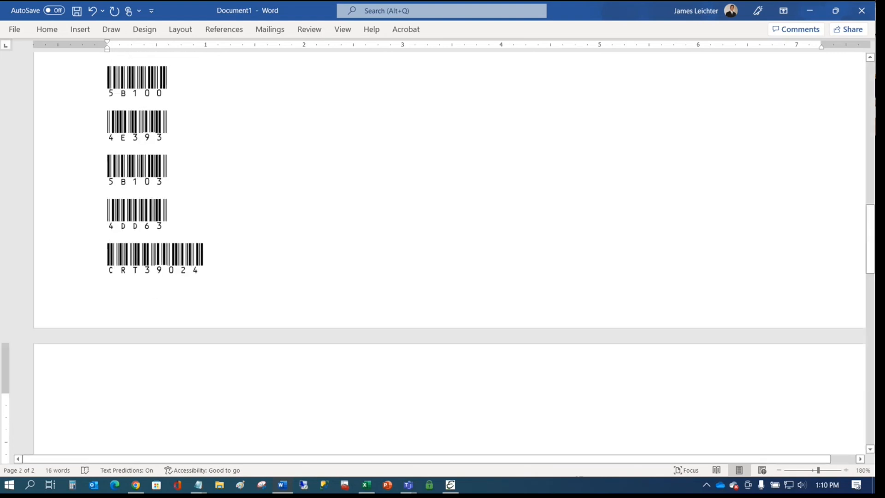
text(CTR24024)
key(Return)
text(CRT39024)
key(Return)
text(CTR212024)
key(Return)
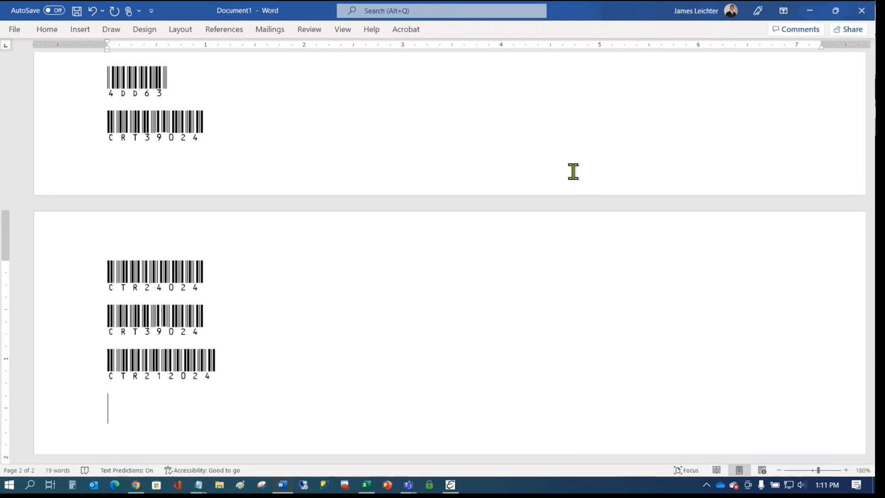
scroll(426, 298, up, 5)
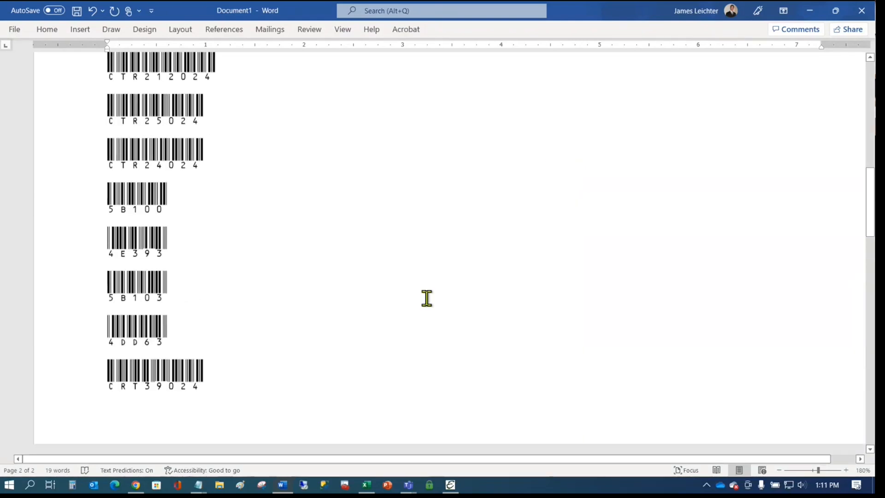
scroll(427, 298, up, 10)
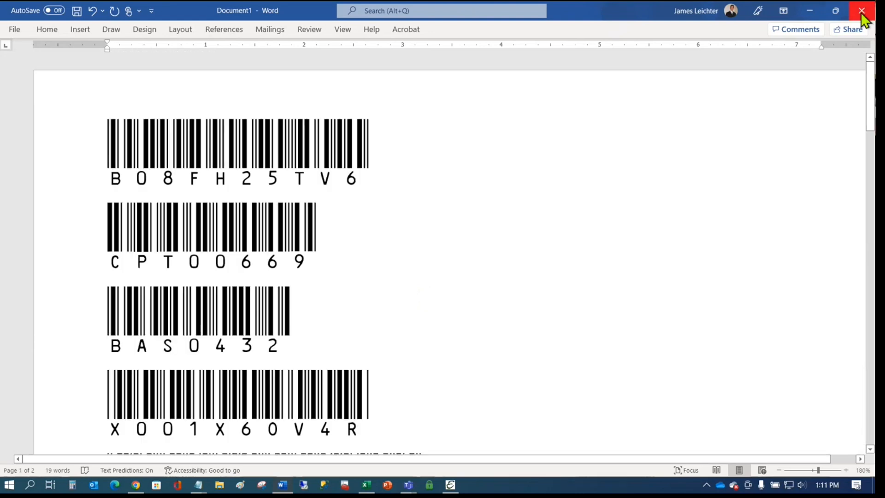
click(861, 10)
- Discard the Word changes, then open the Asset Manager and start new asset 29
click(505, 306)
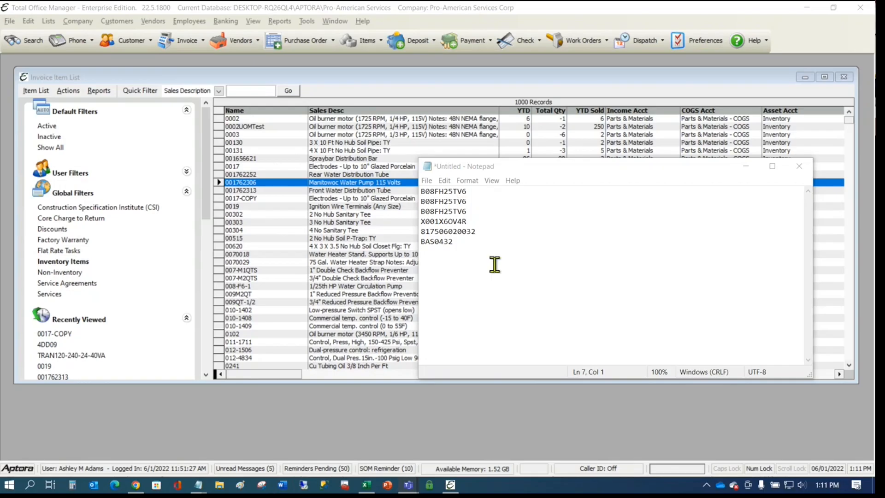
click(533, 253)
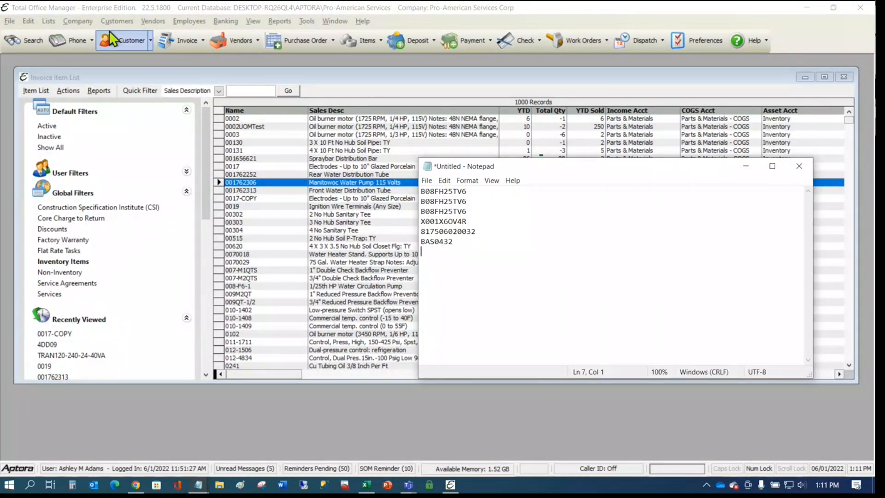
click(116, 21)
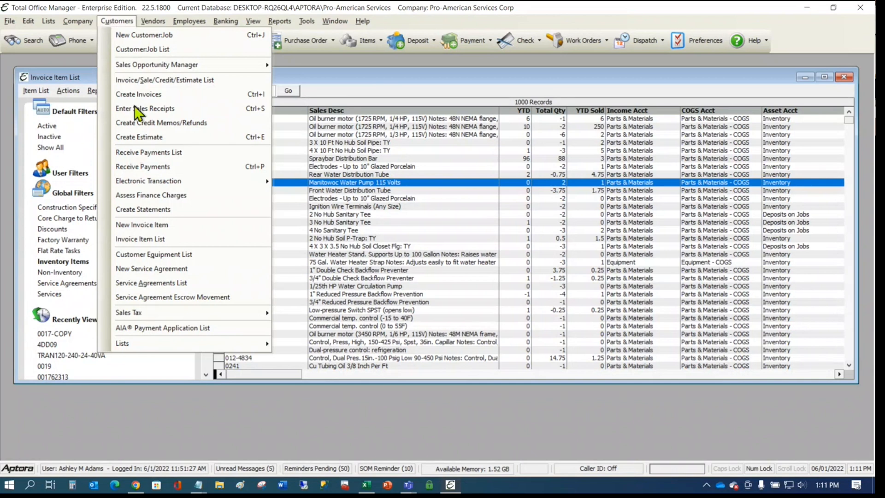
mouse_move(85, 26)
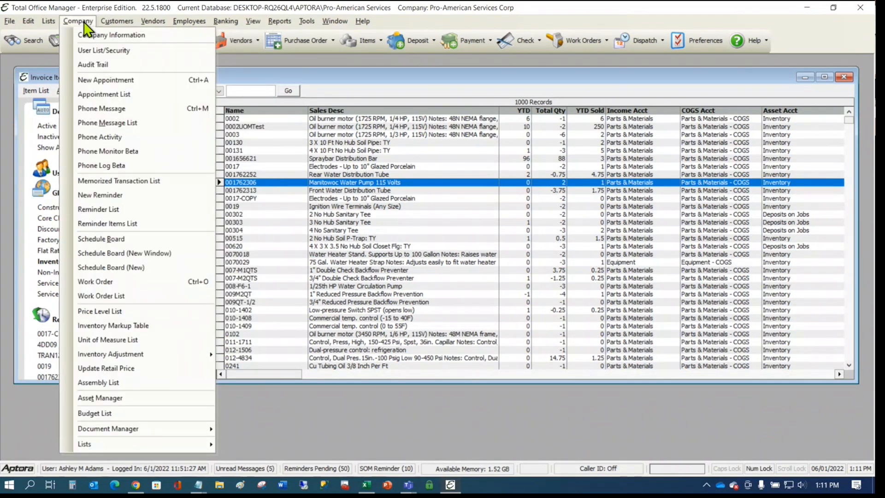
click(119, 399)
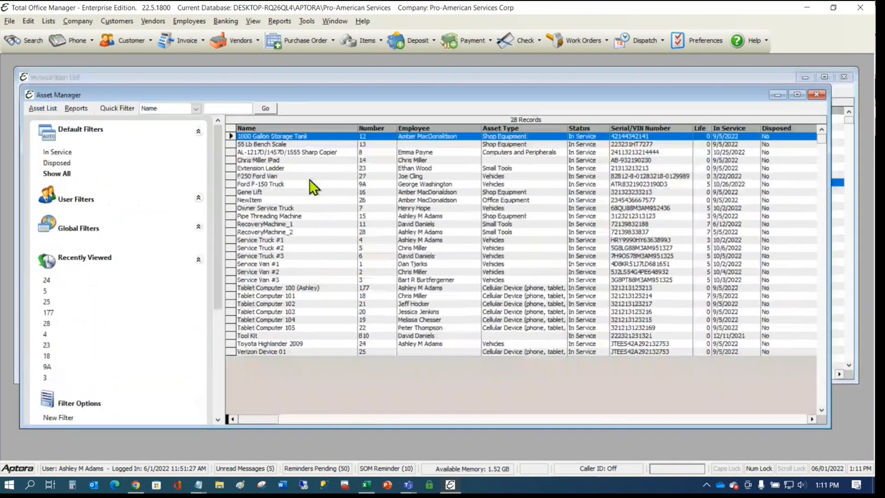
right_click(314, 178)
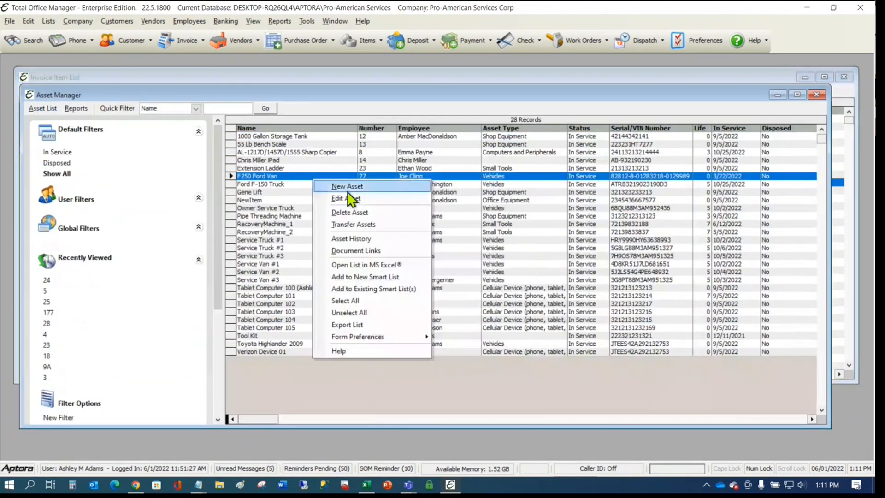
click(349, 186)
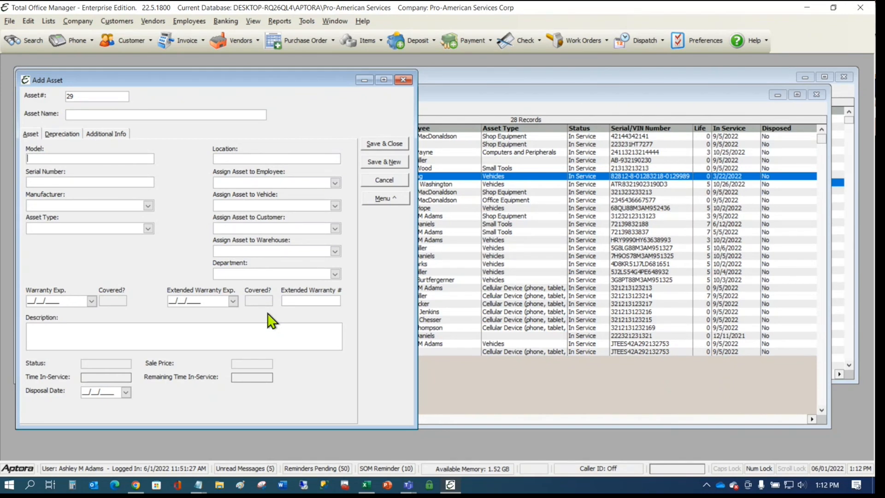
- Enter X001X6OV4R as the asset's Model, then start a new blank tab in Chrome
text(X001X6OV4R)
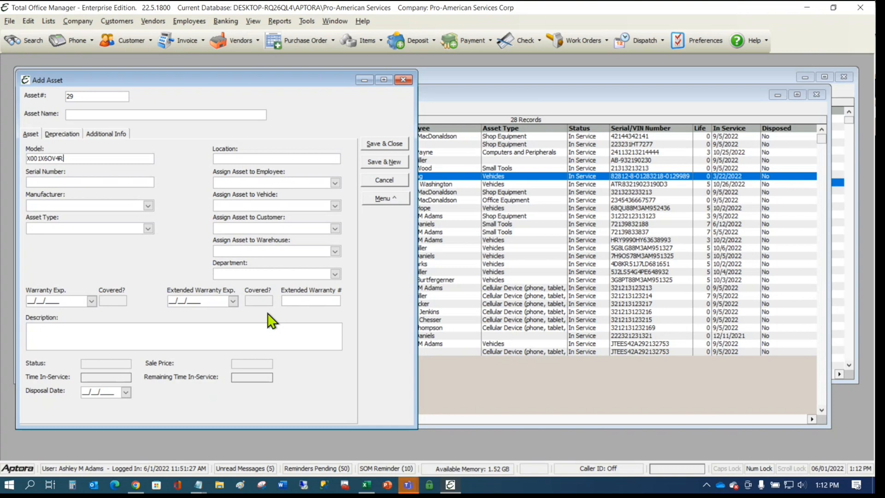
click(135, 484)
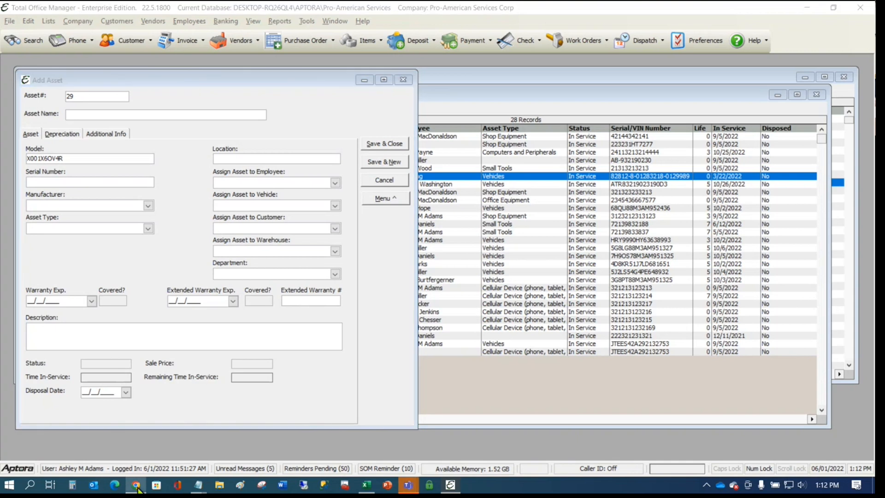
click(289, 10)
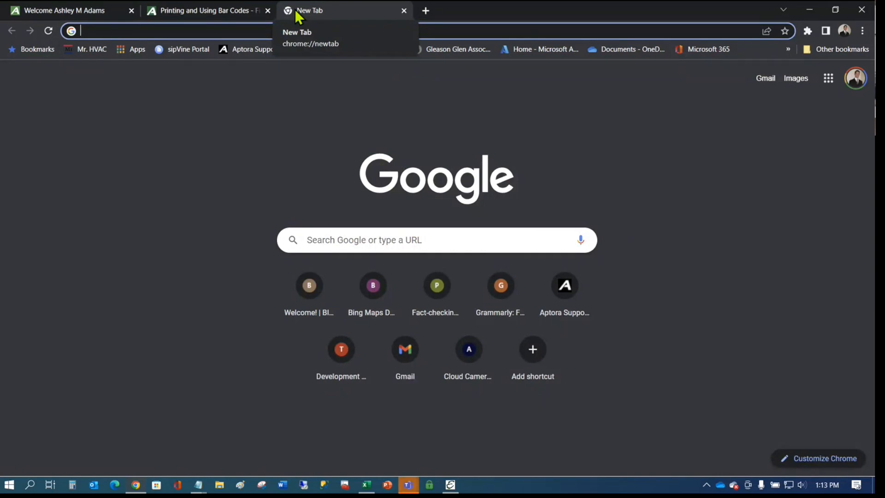
- Search CPT00669 and view the $38.99 Amazon Trane capacitor listing in a separate tab
text(CPT00669)
key(Return)
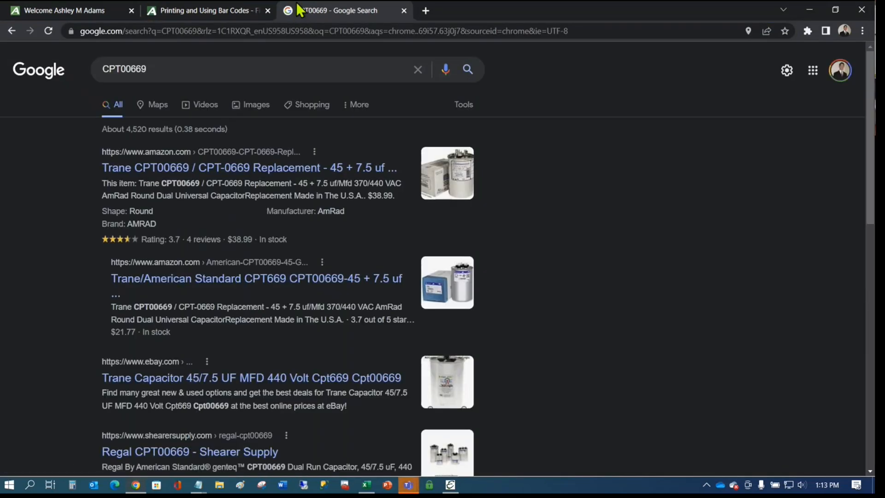
right_click(287, 169)
click(312, 178)
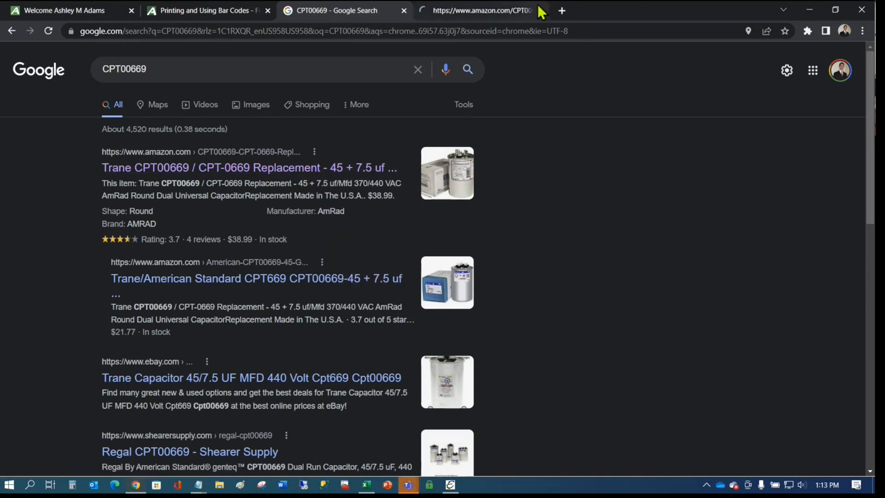
click(515, 18)
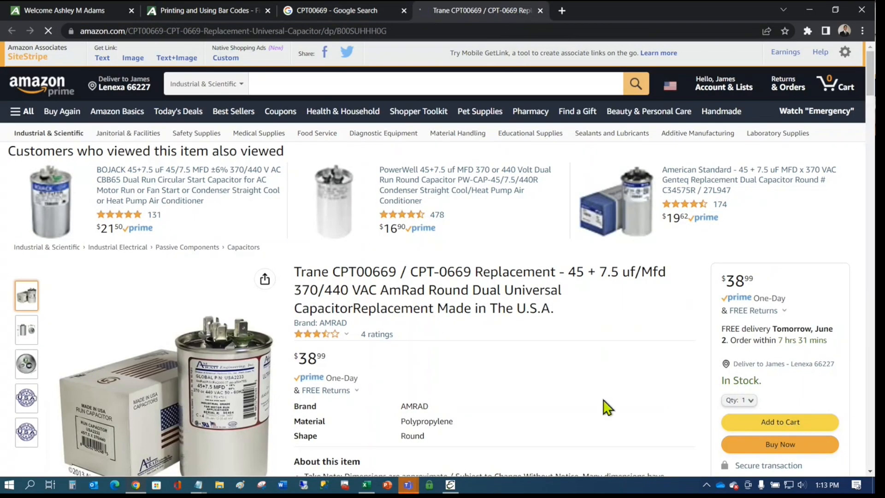
scroll(607, 405, down, 3)
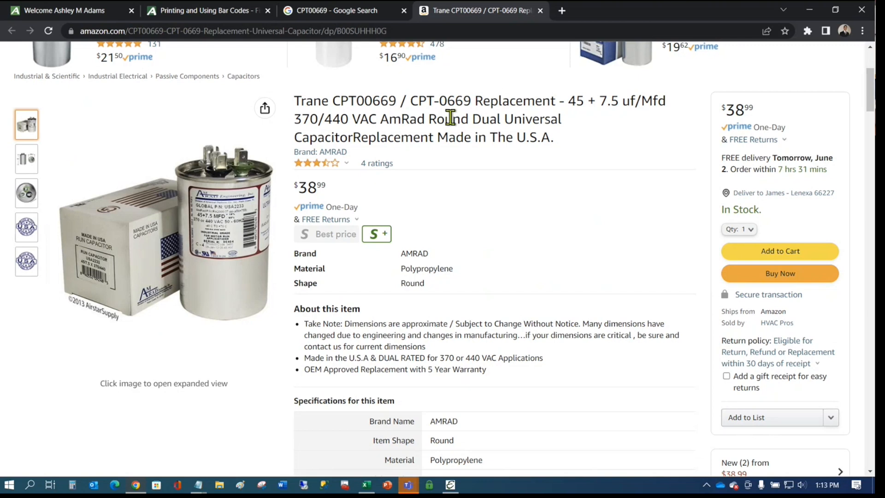
click(317, 13)
click(251, 60)
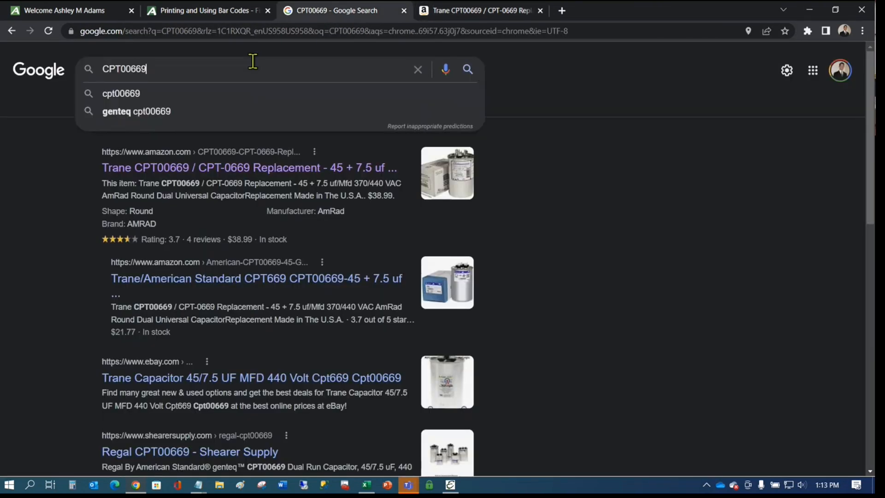
key(BackSpace)
key(BackSpace)
key(BackSpace)
key(BackSpace)
key(BackSpace)
key(BackSpace)
key(BackSpace)
key(BackSpace)
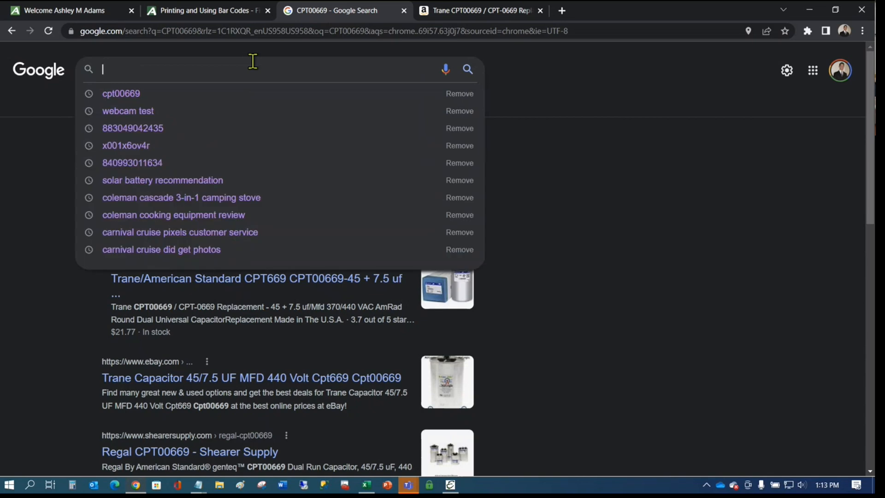
text(840993011009)
key(Return)
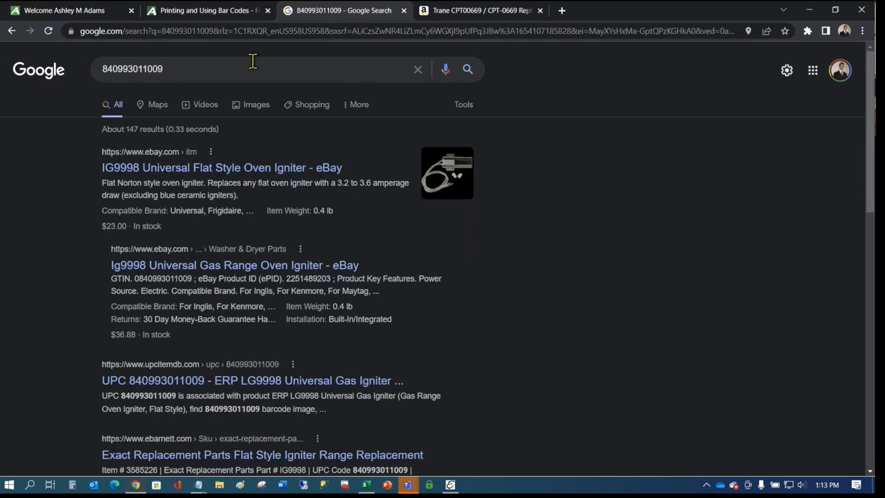
click(326, 171)
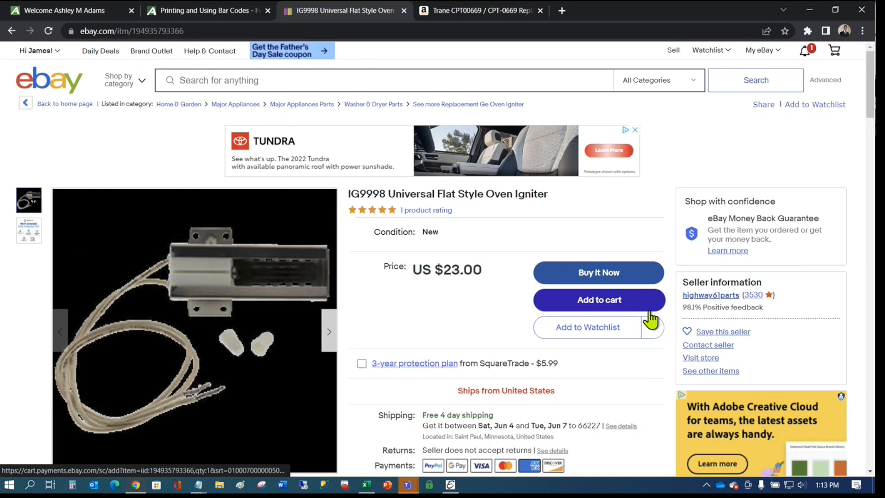
click(624, 308)
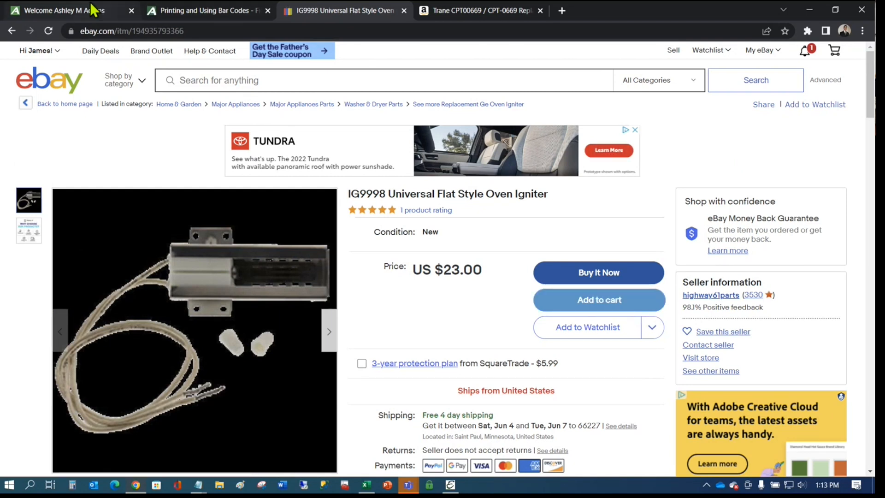
click(92, 9)
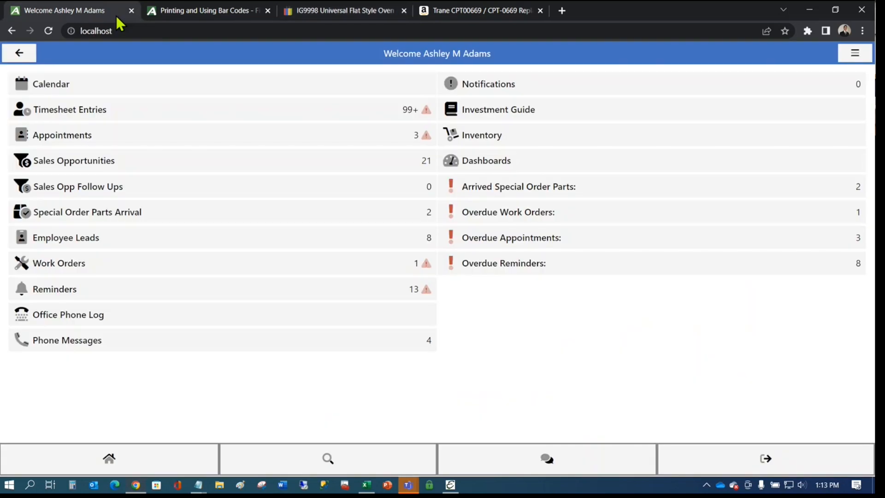
click(810, 10)
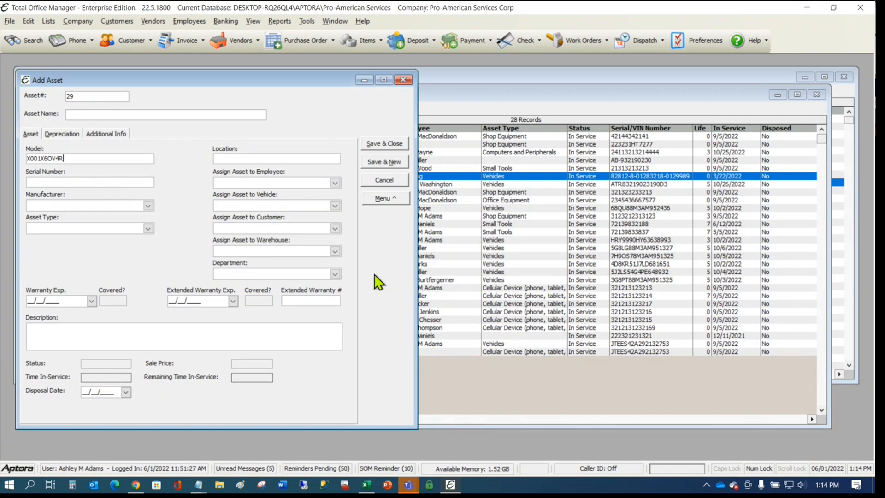
- Cancel the Add Asset form for asset 29 and decline saving it
click(402, 81)
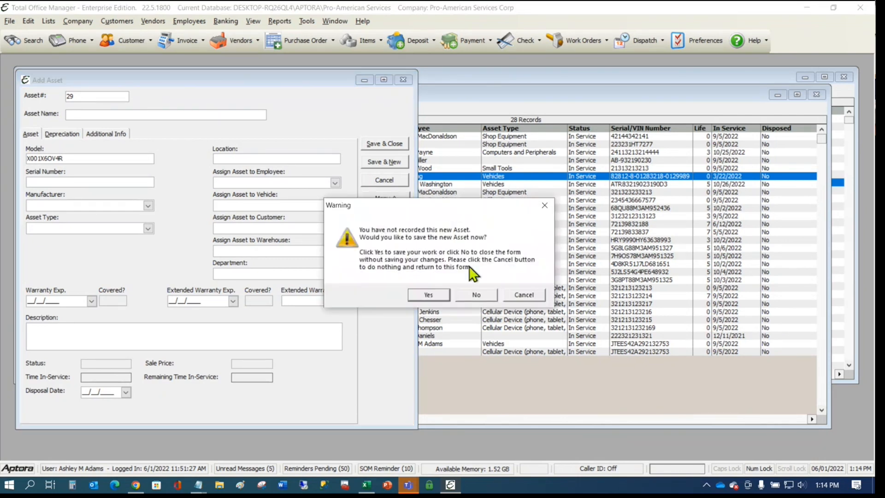
click(480, 295)
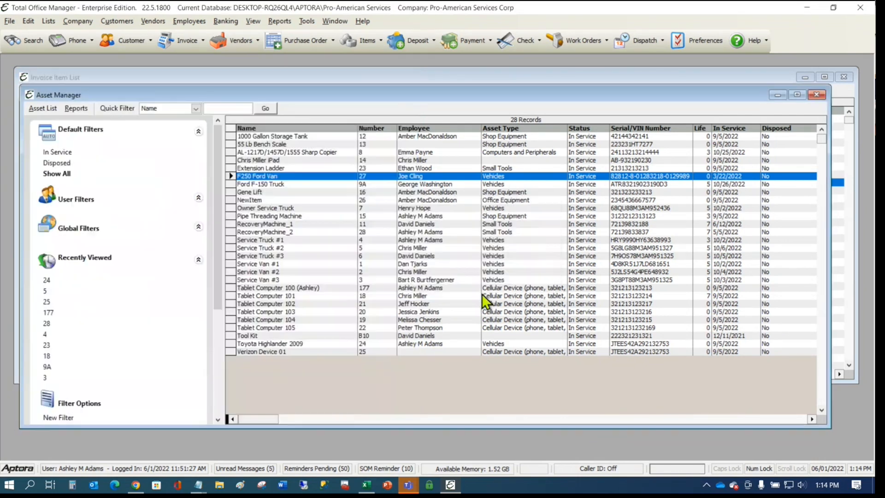
- Close the Asset Manager and quick-filter the invoice items by 'contactor' to show 29 records
click(812, 95)
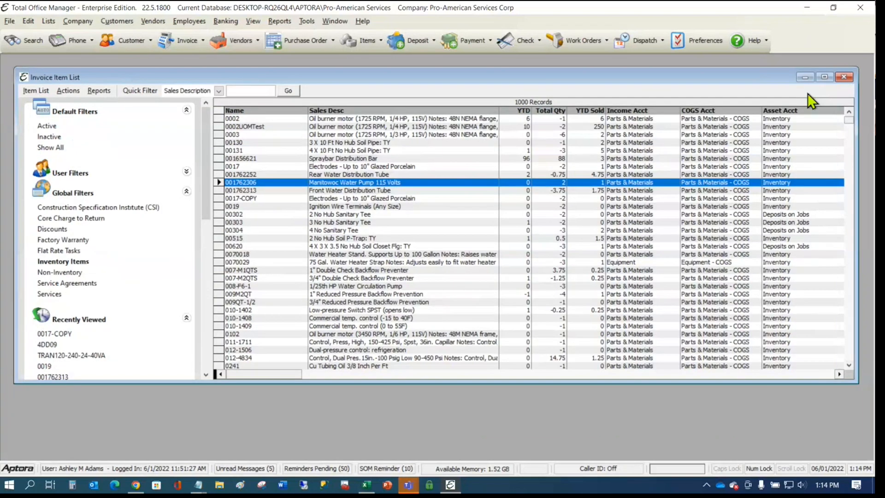
click(404, 210)
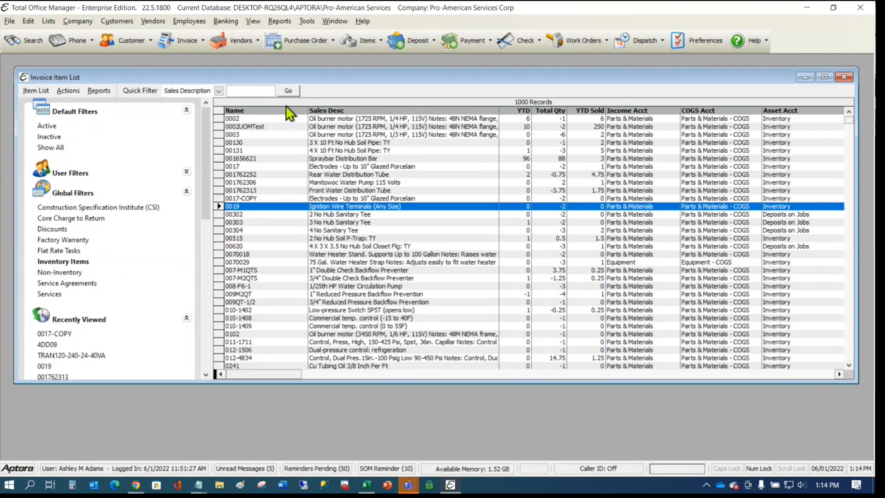
text(contactor)
key(Return)
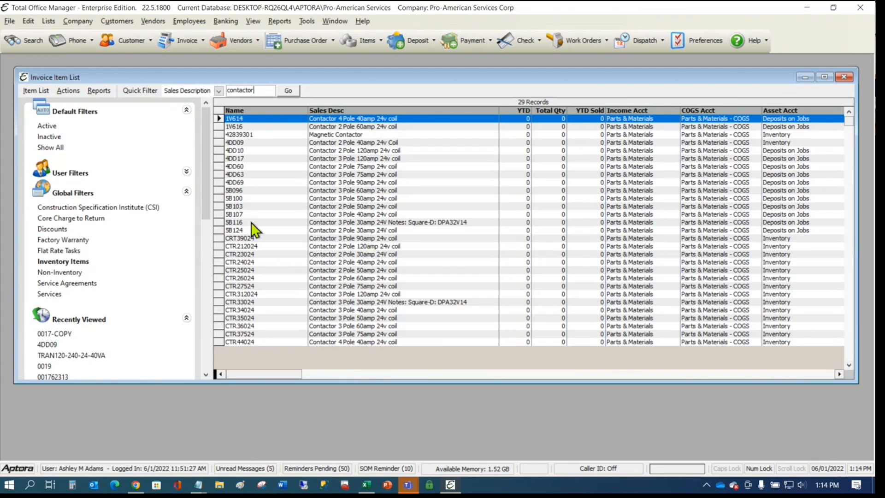
click(248, 278)
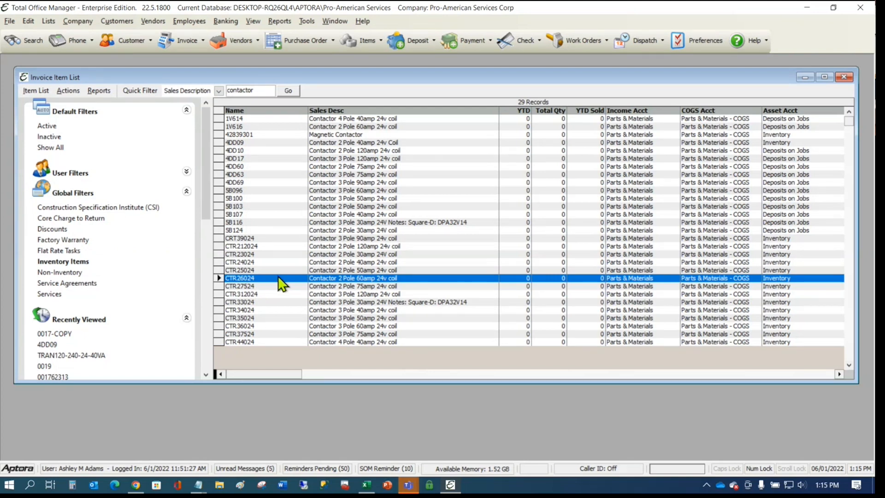
- Open item CTR24024 and change 'coil' to 'Coil' in its Purchase Description
double_click(257, 261)
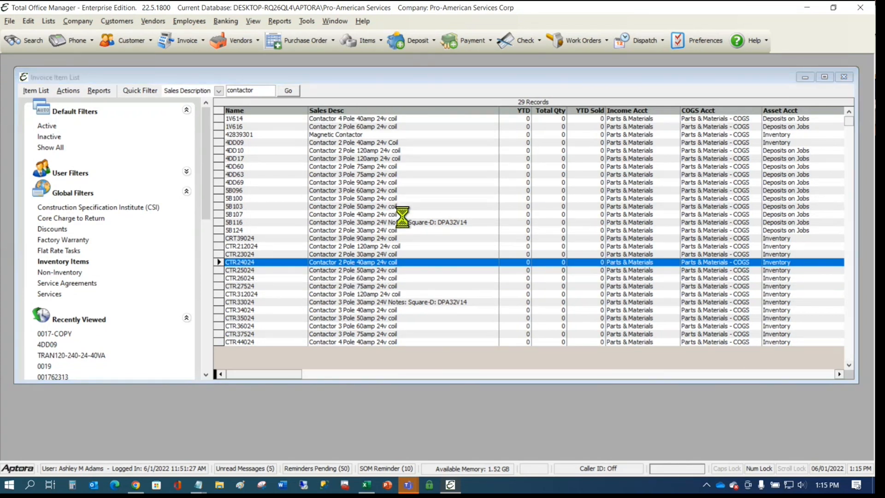
drag(411, 74, 490, 75)
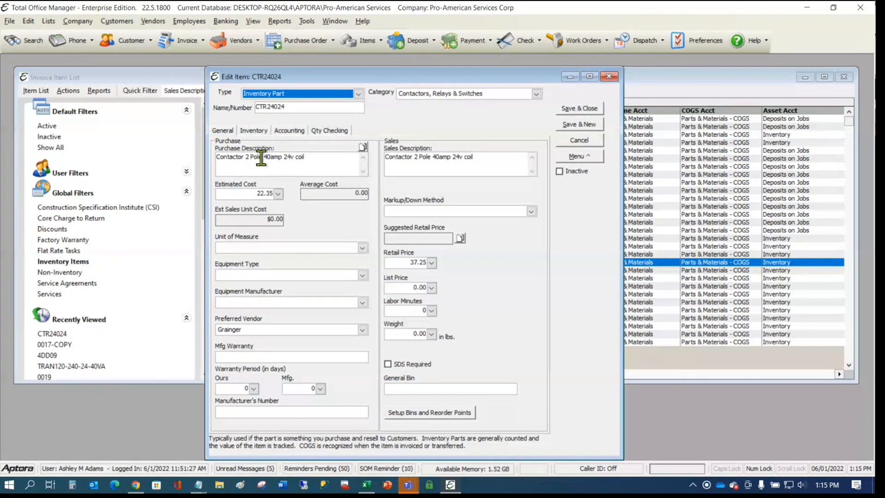
click(323, 161)
click(318, 159)
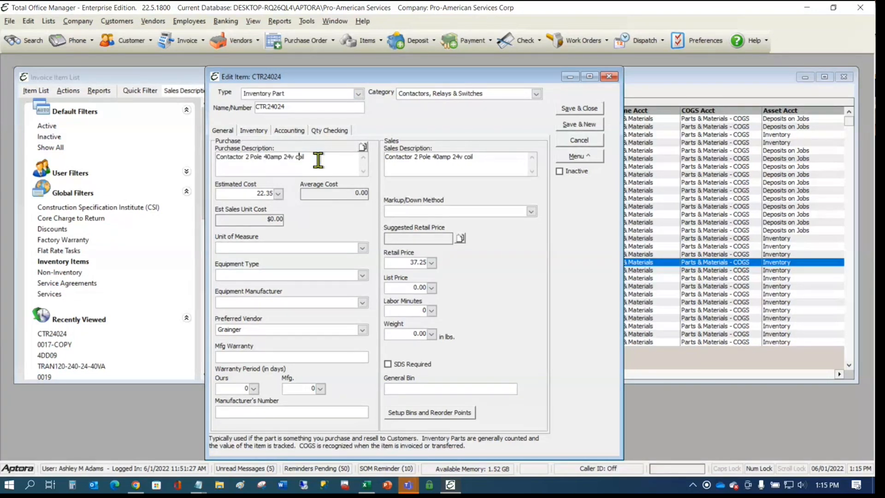
key(Left)
key(Left)
key(Left)
key(BackSpace)
text(C)
- Copy 'Contactor 2 Pole 40amp 24v Coil' from Purchase Description into Sales Description
click(361, 147)
click(353, 162)
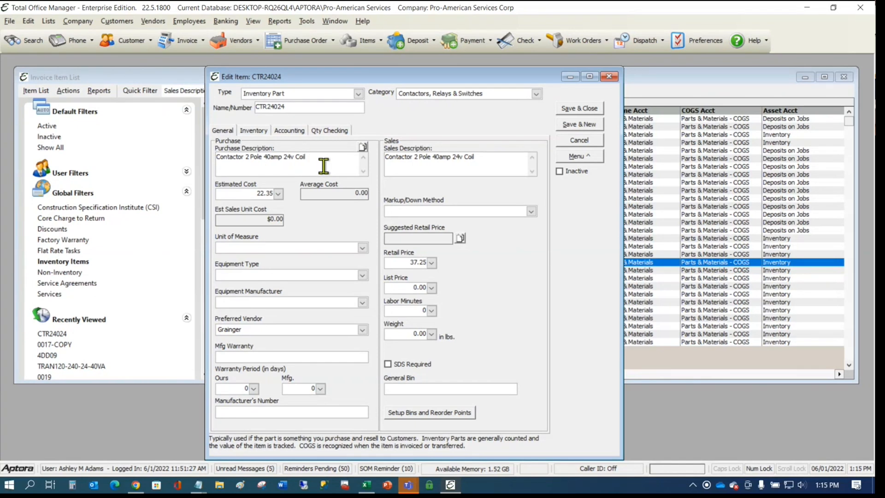
double_click(297, 106)
click(268, 106)
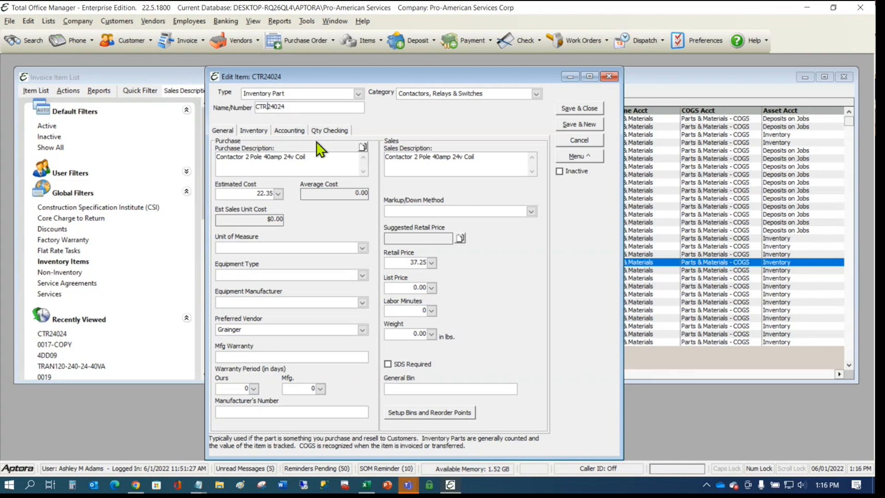
click(302, 108)
- Copy item CTR24024 with Menu > Create > Copy and confirm with Yes
click(578, 159)
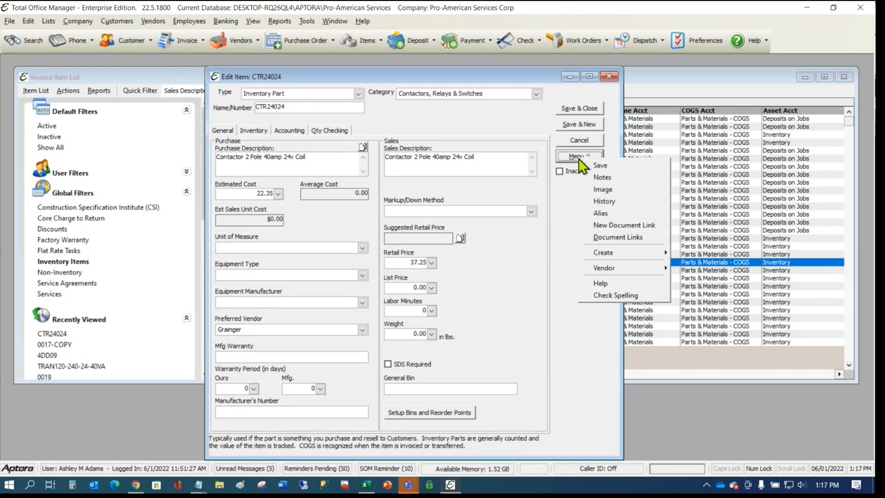
mouse_move(620, 252)
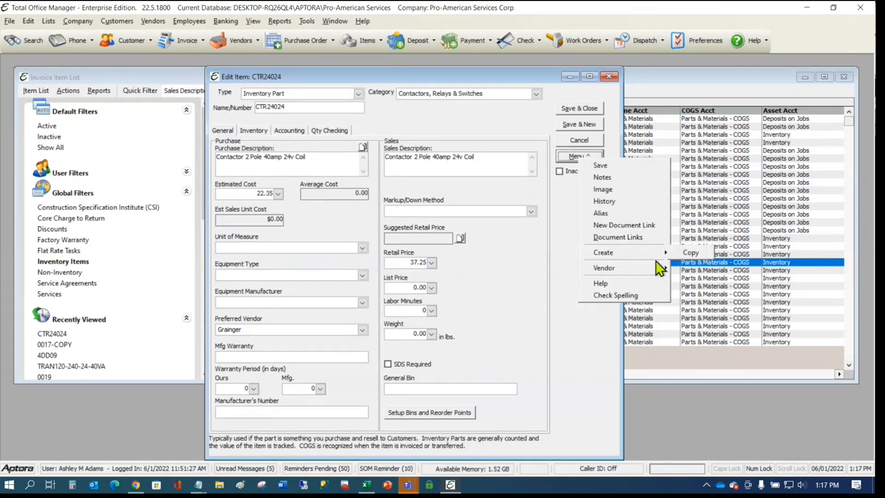
click(687, 253)
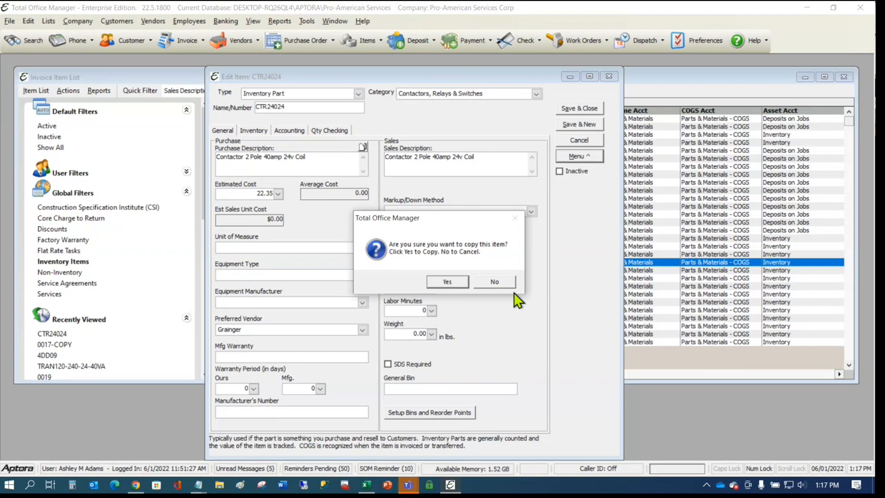
click(458, 282)
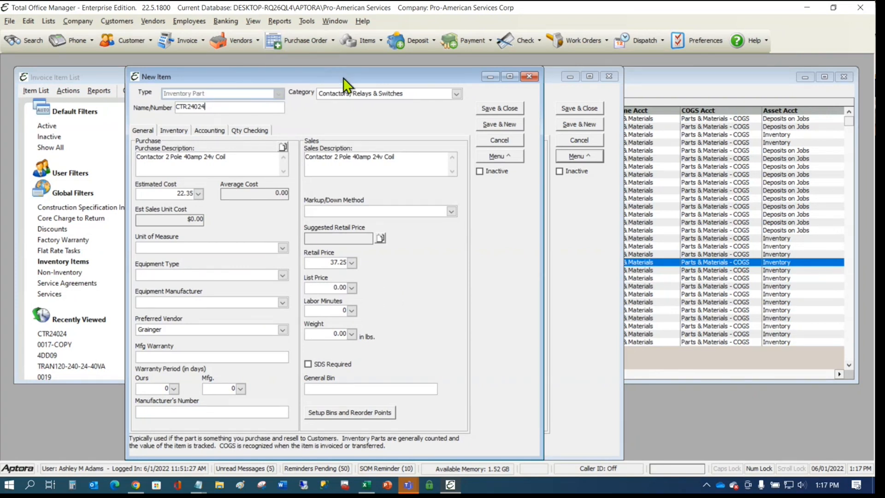
- Change the copied item's Name/Number to CTR14024
drag(343, 77, 472, 66)
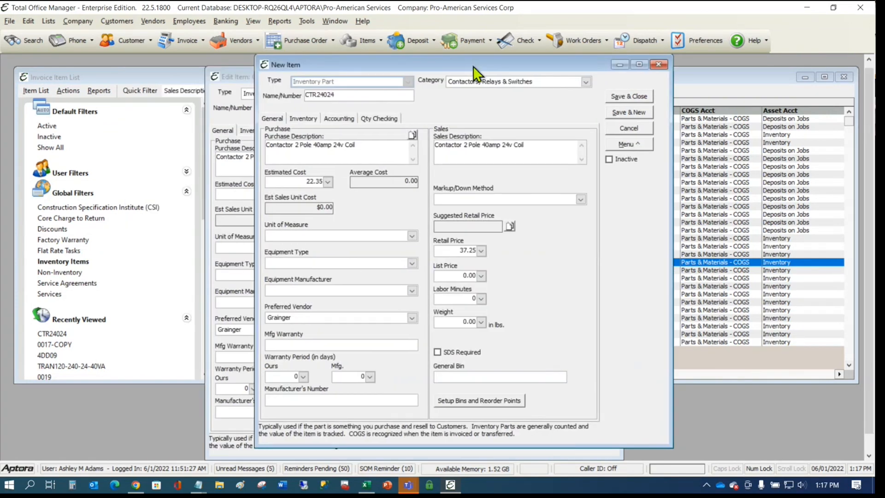
click(323, 95)
key(BackSpace)
text(1)
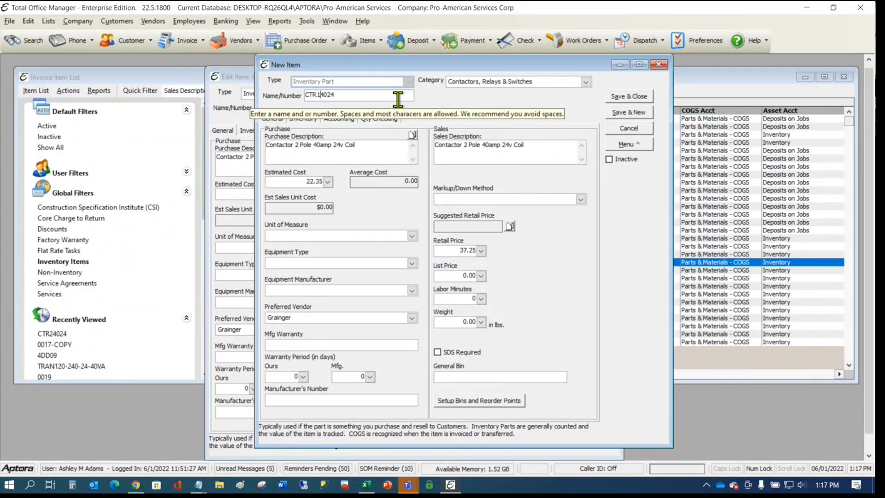
- Change the description to 'Contactor 1 Pole 40amp 24v Coil' and copy it to Sales Description
click(301, 144)
click(301, 144)
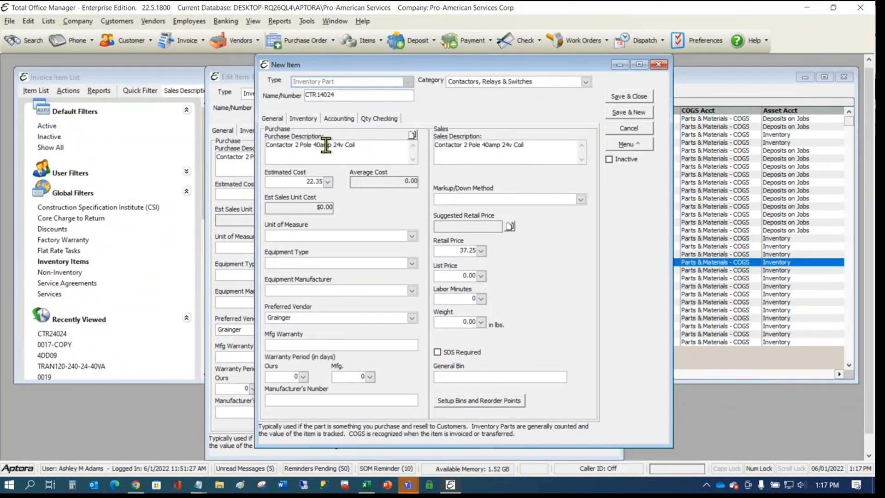
key(BackSpace)
text(1)
click(413, 135)
- Set the Estimated Cost to 12.33
click(298, 180)
text(12.335)
key(BackSpace)
key(Tab)
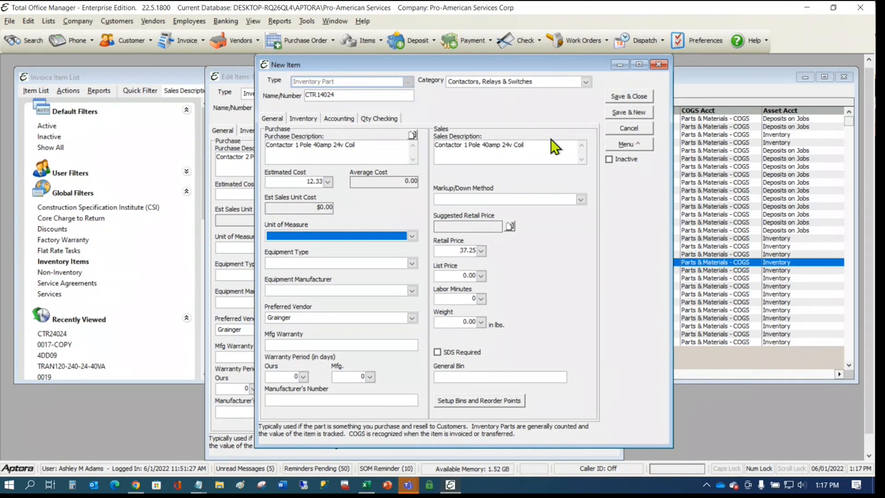
- Check the sales description and item number, then save item CTR14024 from Menu
click(552, 148)
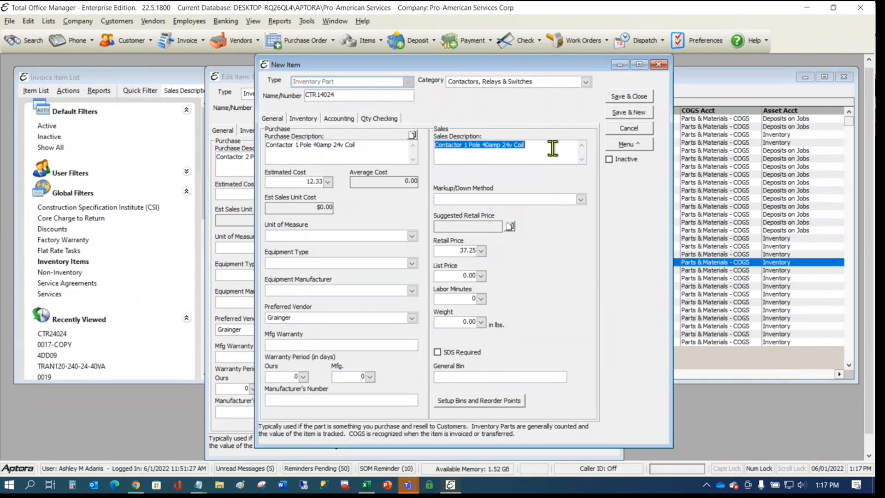
click(552, 147)
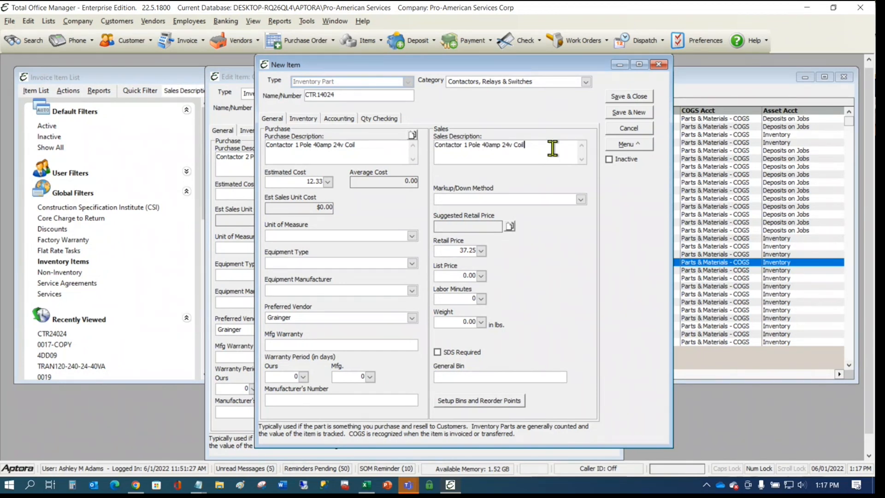
drag(553, 147, 421, 156)
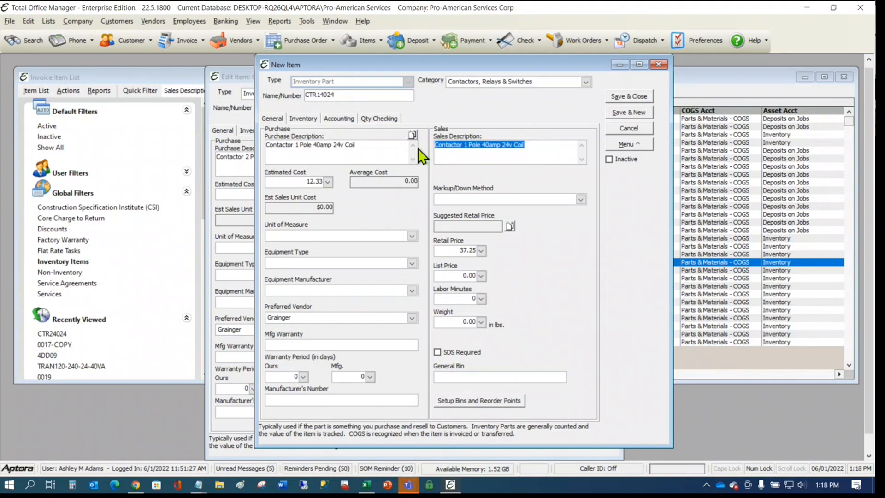
double_click(349, 94)
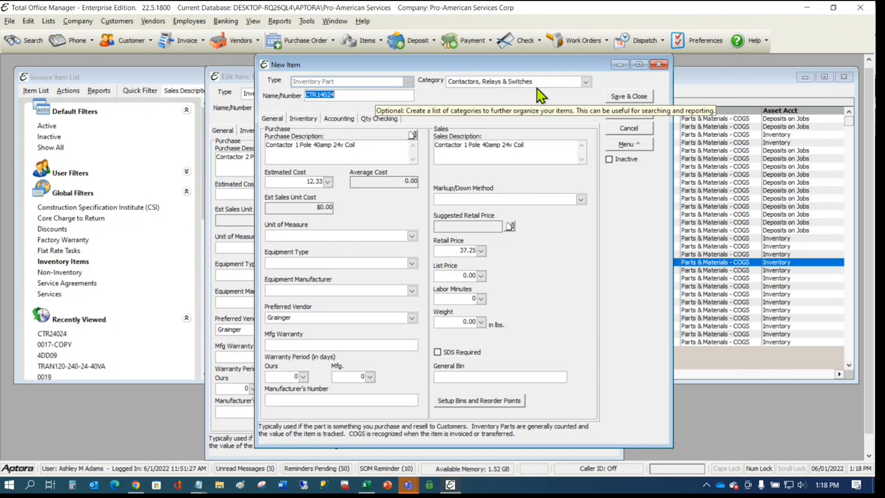
click(541, 145)
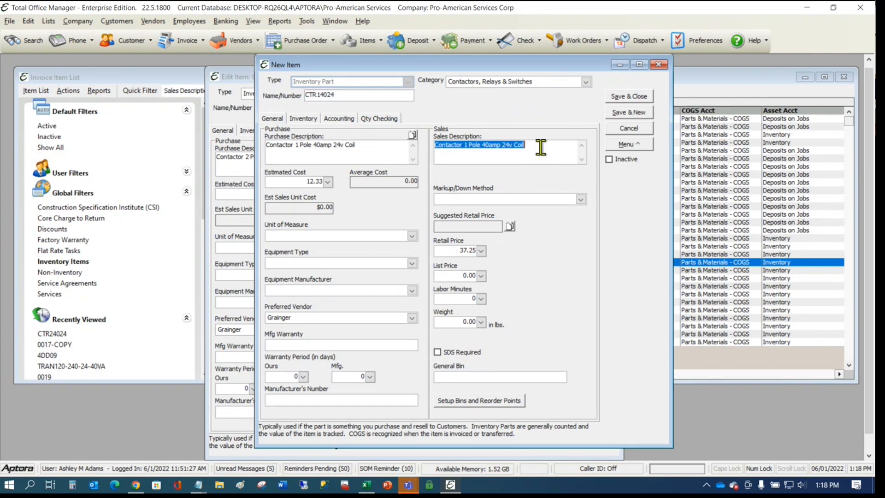
click(541, 146)
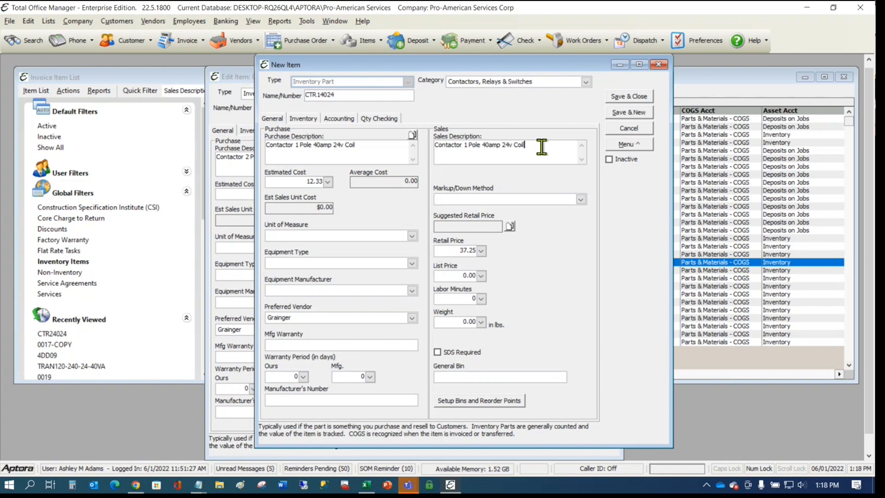
click(609, 146)
click(623, 153)
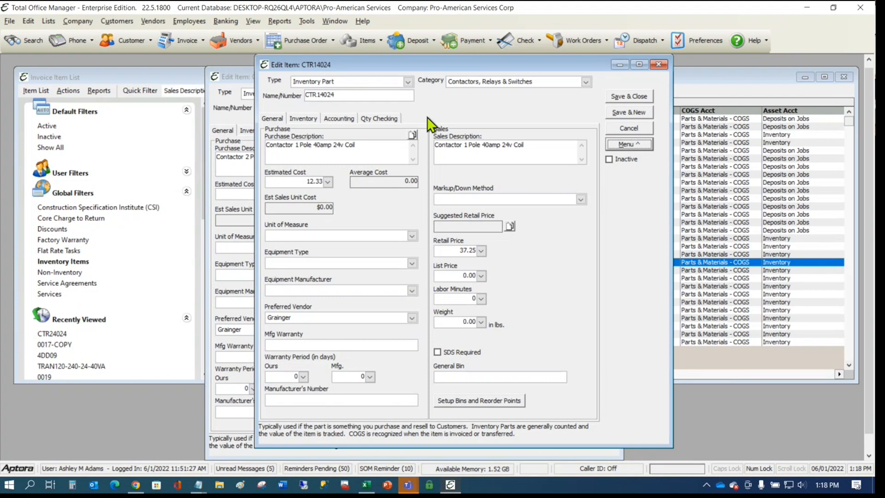
click(350, 94)
click(350, 93)
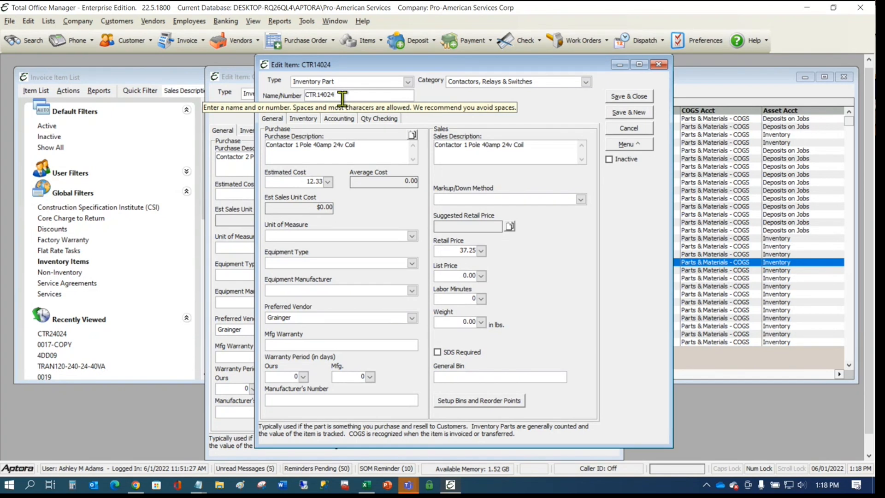
- Preview Reports > Labels > Item Labels for the Contactors, Relays & Switches category
click(279, 21)
mouse_move(302, 155)
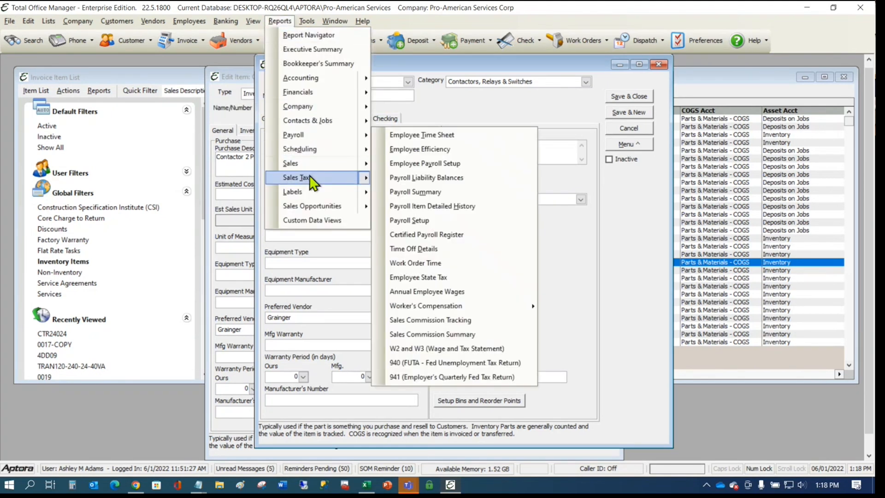
mouse_move(296, 191)
click(410, 192)
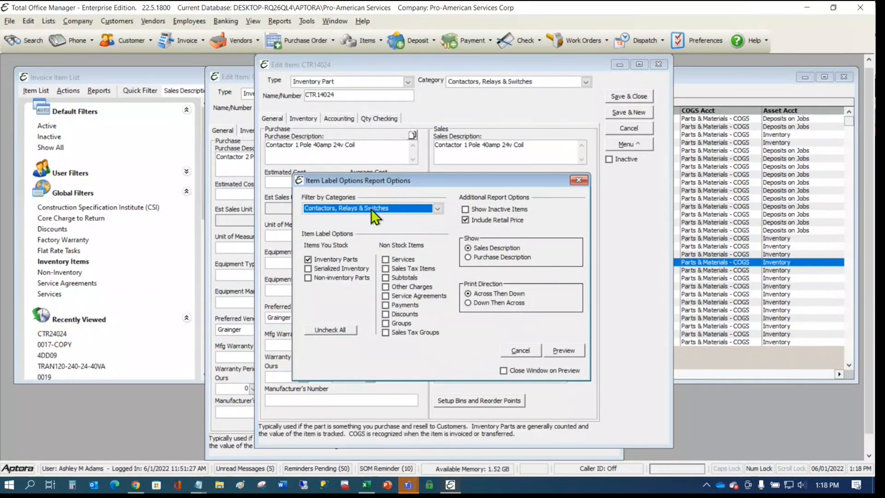
click(563, 351)
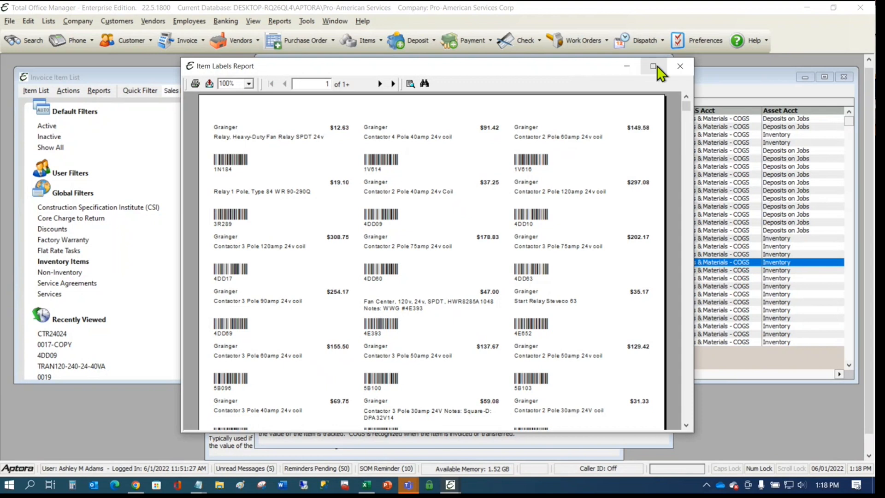
- Search the maximized label report for 'ctr1' and select the CTR14024 contactor label at $37.25
click(658, 66)
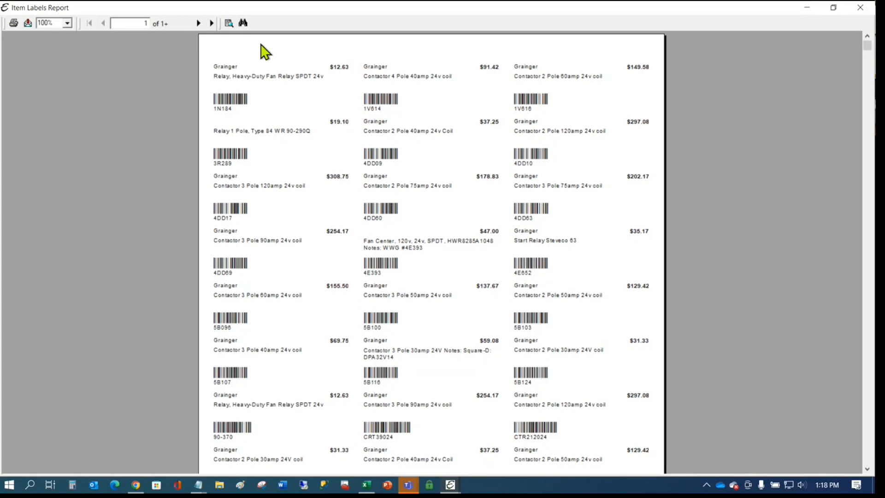
click(243, 23)
text(dtr1)
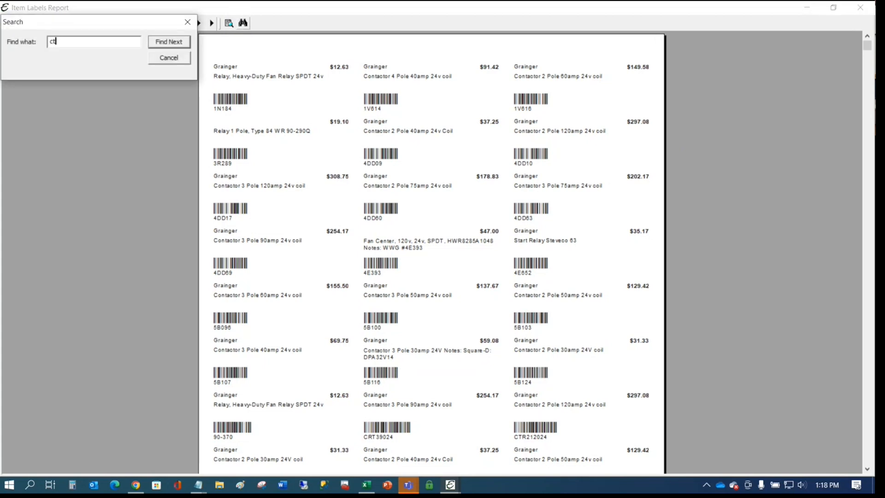
key(Return)
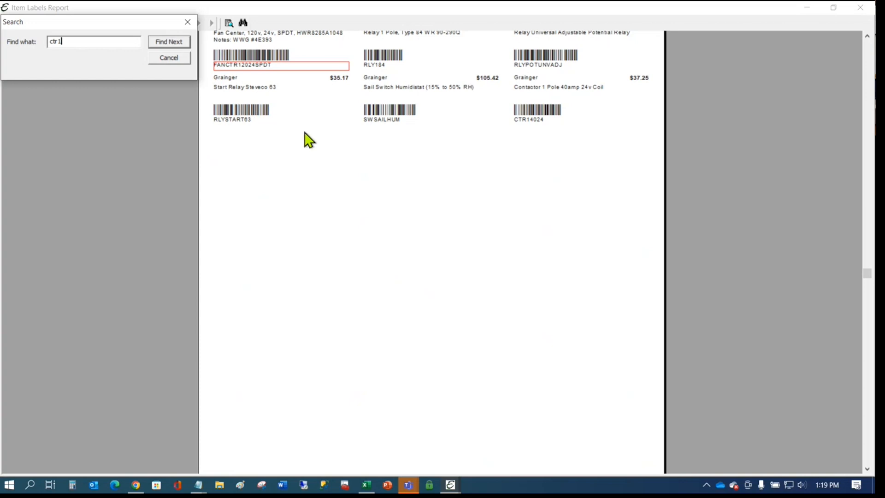
click(378, 158)
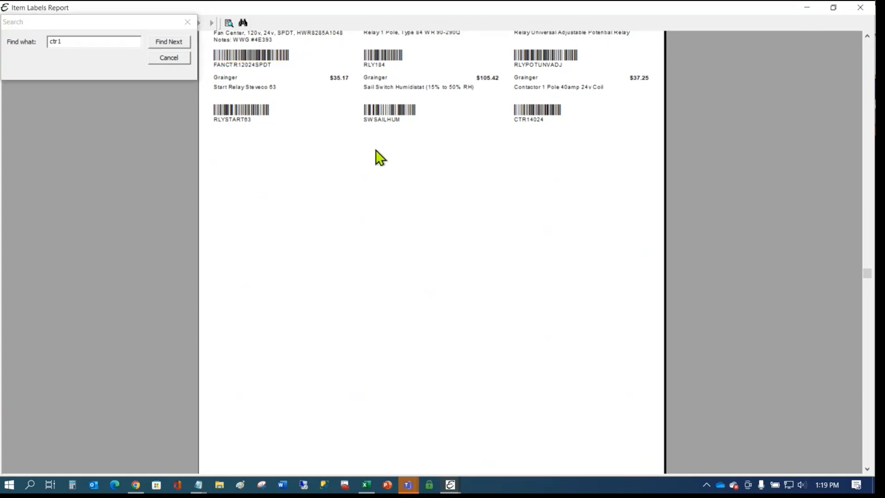
click(578, 91)
scroll(629, 164, up, 3)
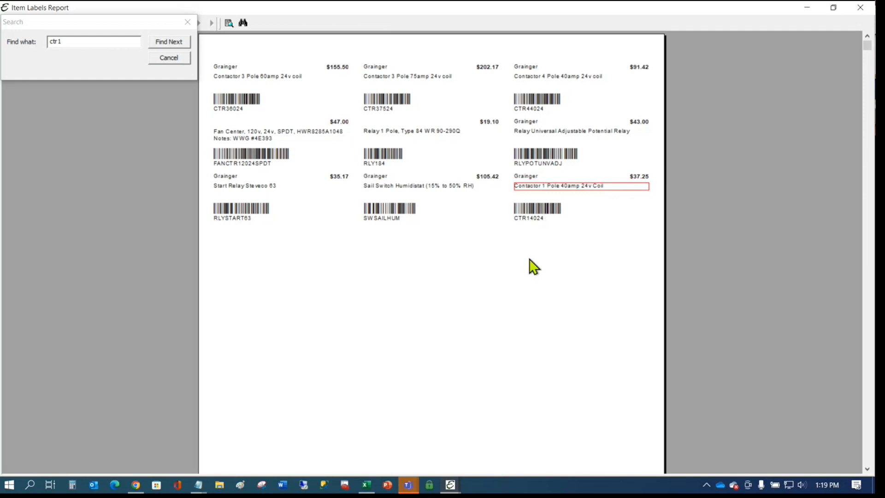
click(540, 243)
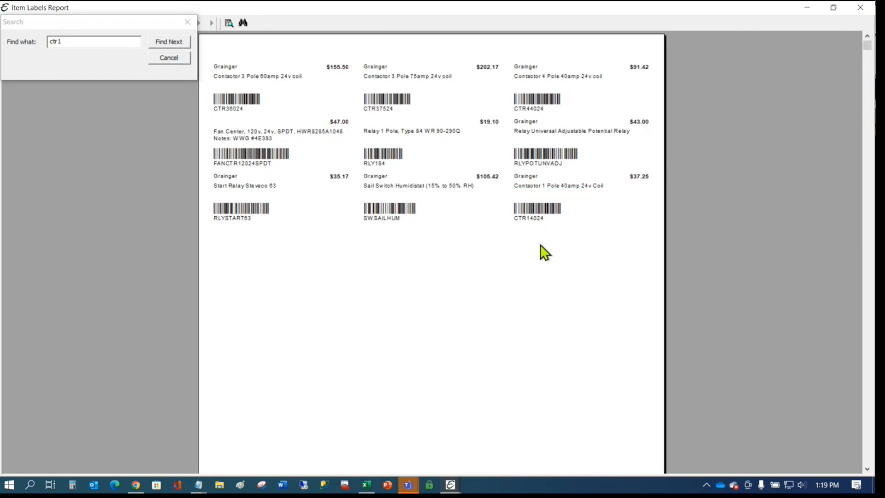
click(544, 211)
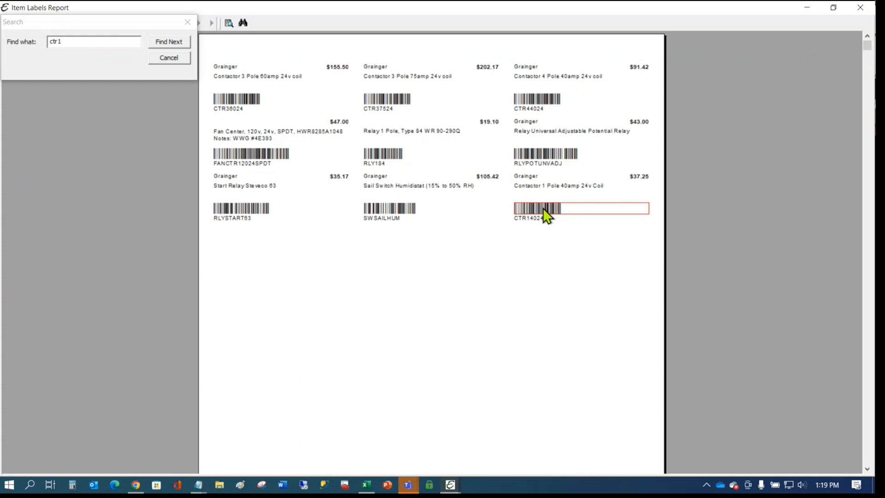
- Close the search box, move the Notepad code list aside, and return to the report preview
click(190, 25)
click(190, 24)
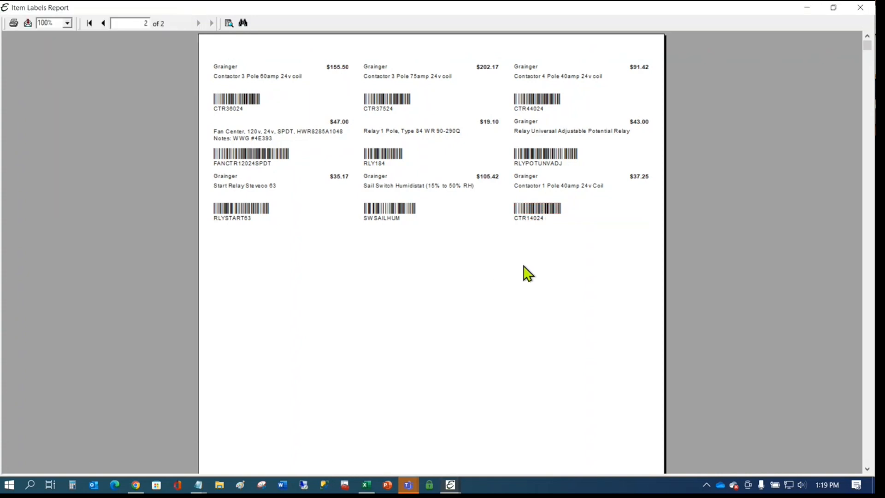
mouse_move(197, 487)
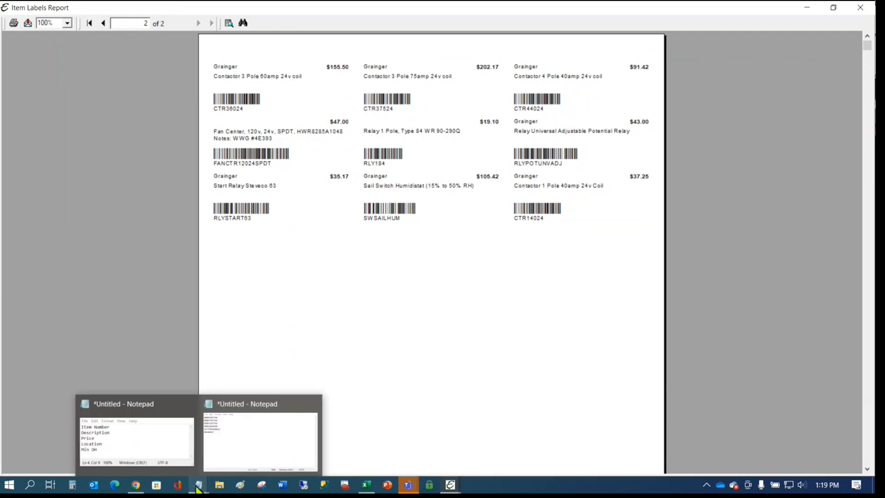
click(258, 458)
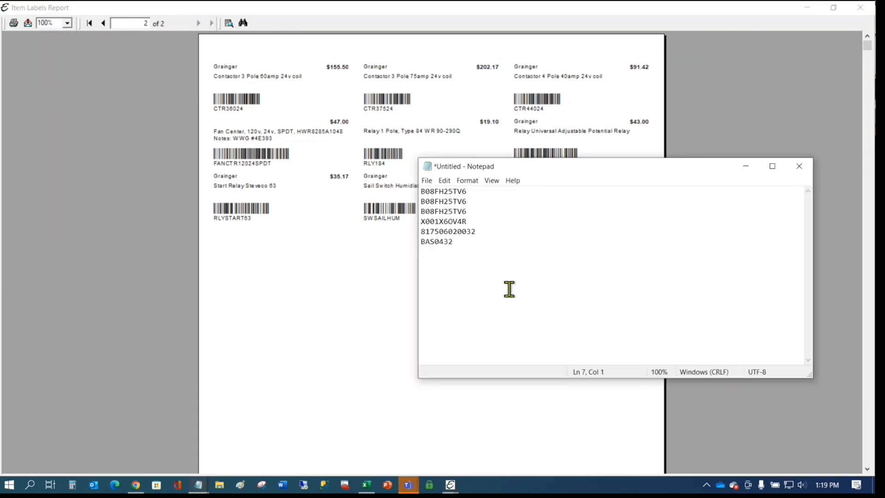
drag(526, 171, 873, 172)
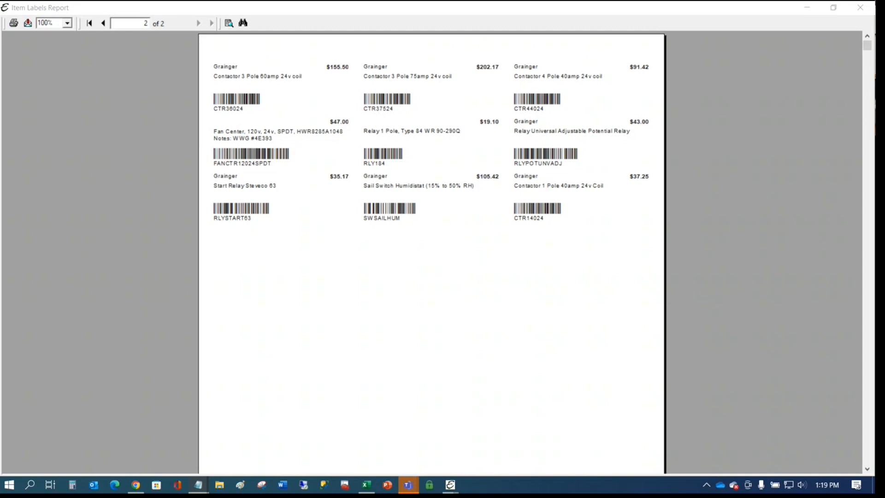
click(525, 282)
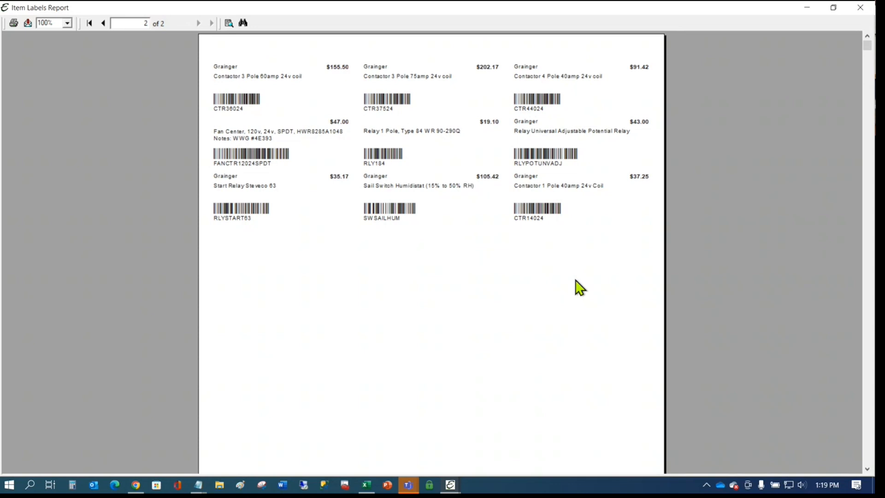
- Export the Item Labels Report as MS Word to Application, reaching the All pages option
click(29, 24)
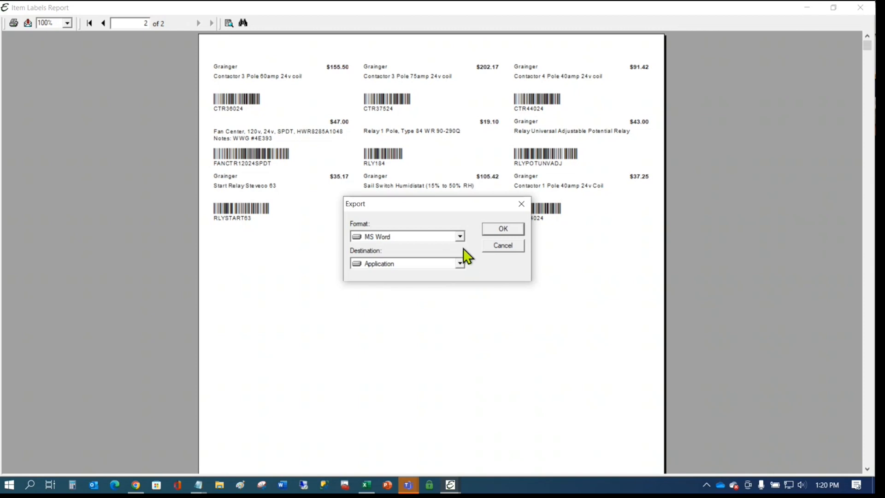
click(461, 237)
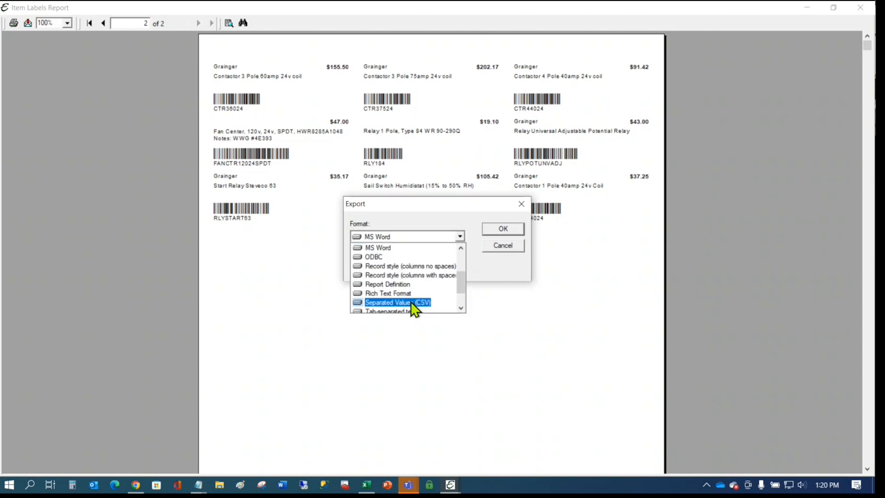
scroll(406, 287, down, 1)
scroll(407, 283, up, 2)
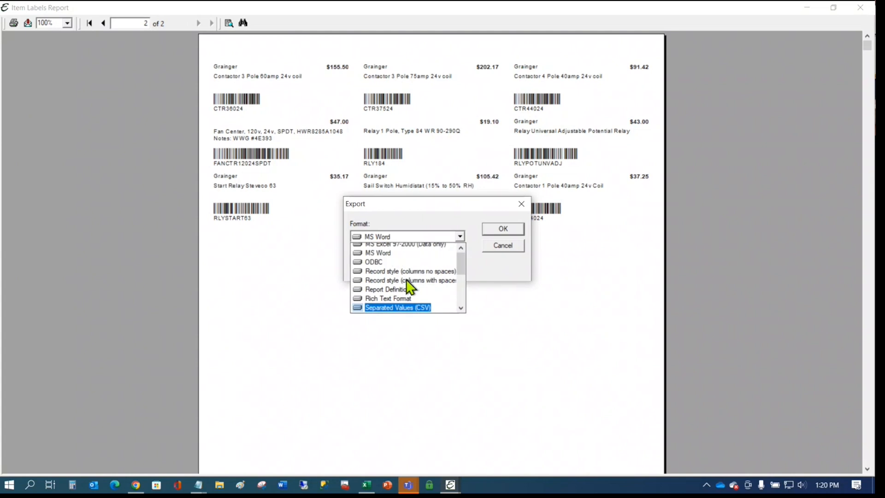
scroll(408, 287, up, 2)
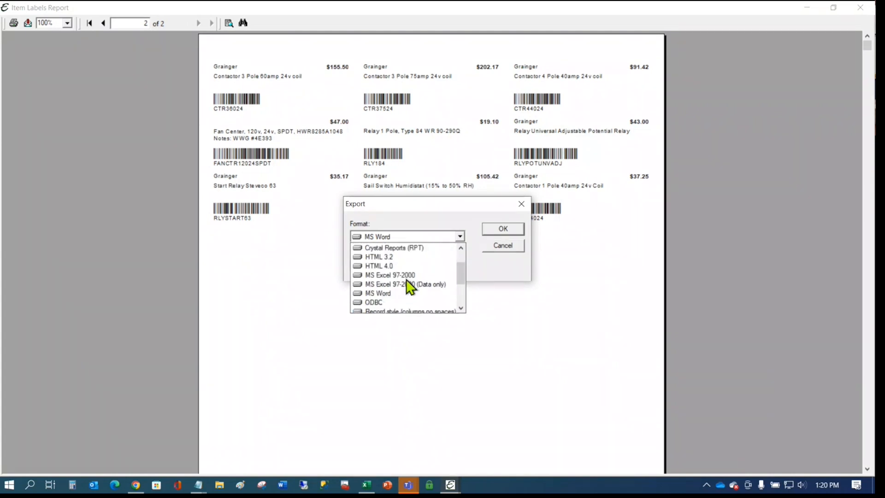
scroll(375, 249, down, 2)
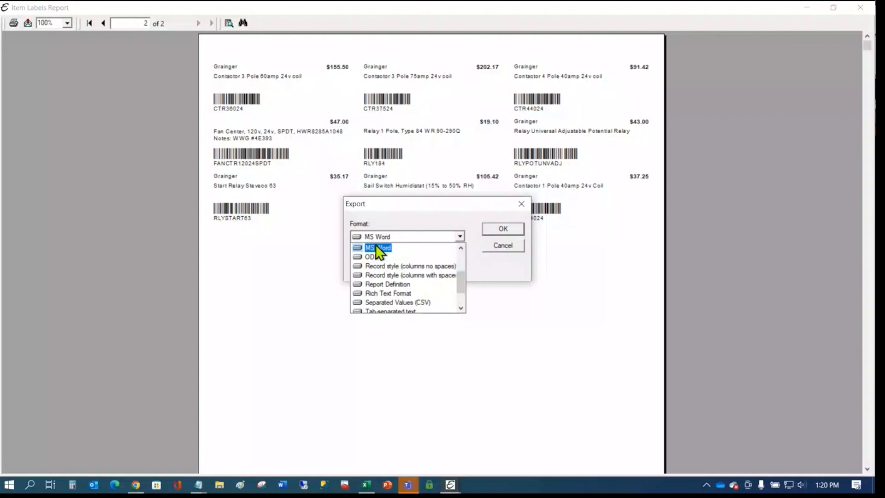
click(375, 246)
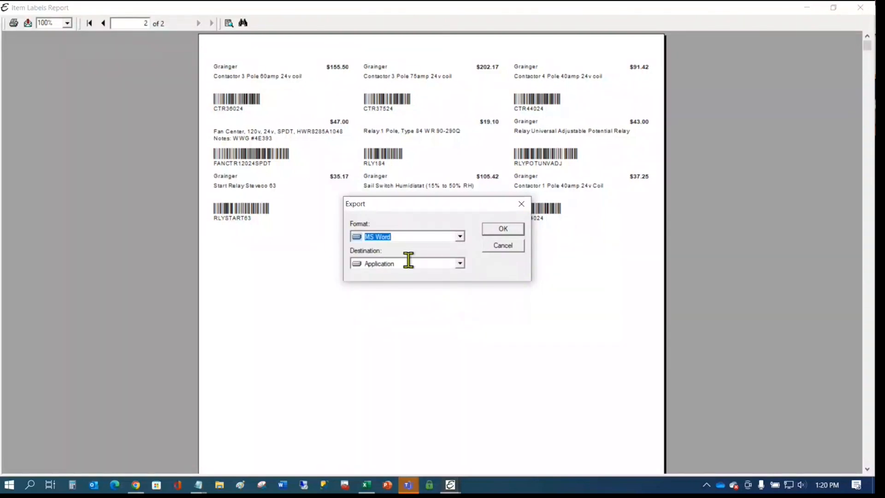
click(460, 263)
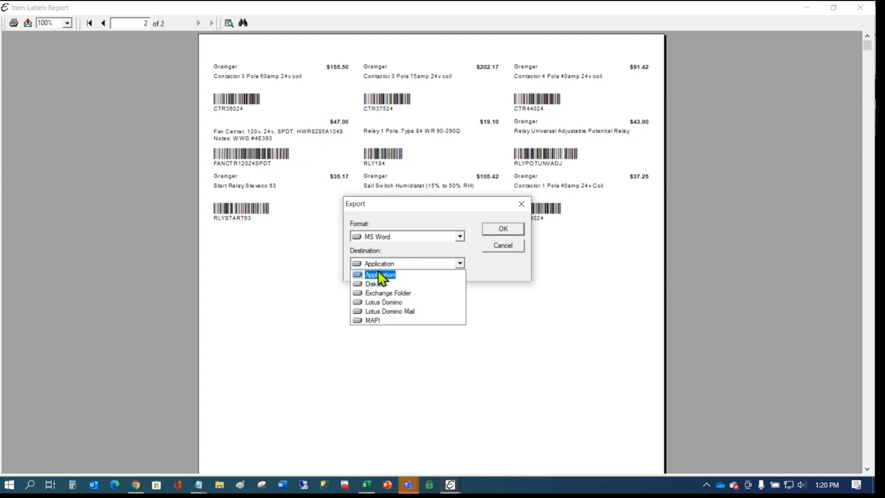
click(382, 286)
click(498, 230)
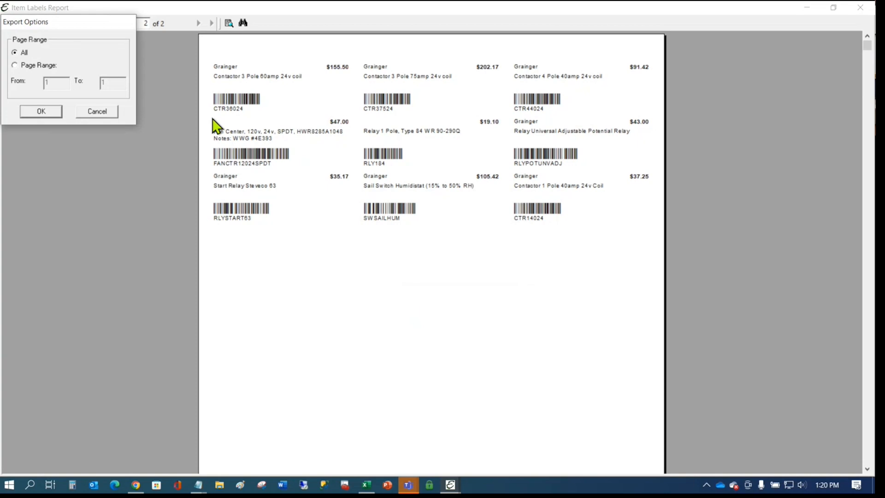
- Export all pages into a two-page Word document, then minimize Word to return to the preview
click(41, 111)
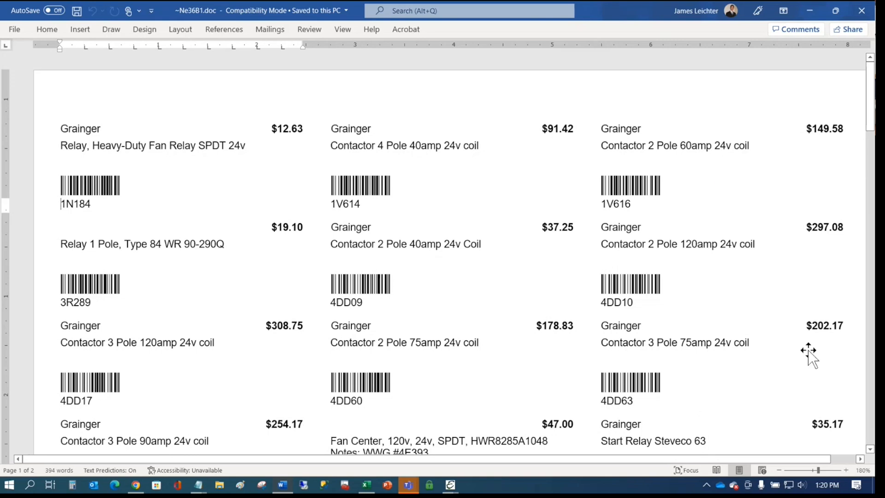
click(809, 11)
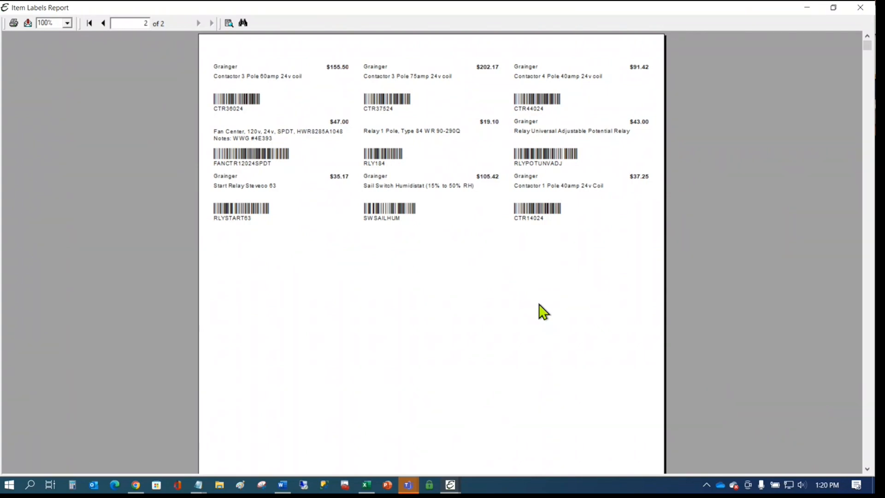
- Close the labels preview and Item Label Options, then open the Item Alias list for CTR14024
click(859, 8)
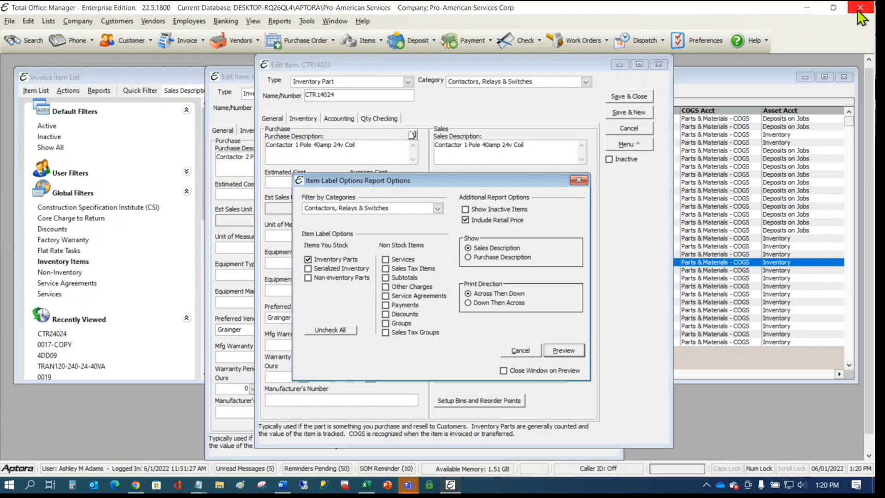
click(577, 179)
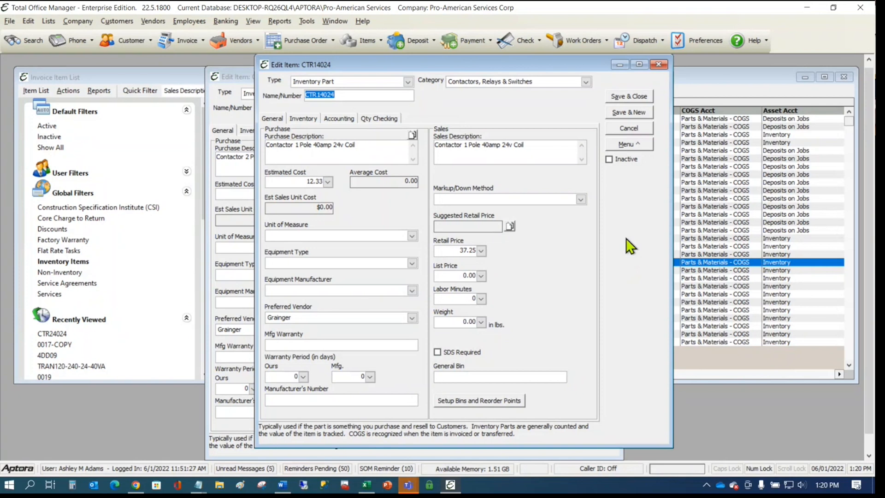
click(631, 145)
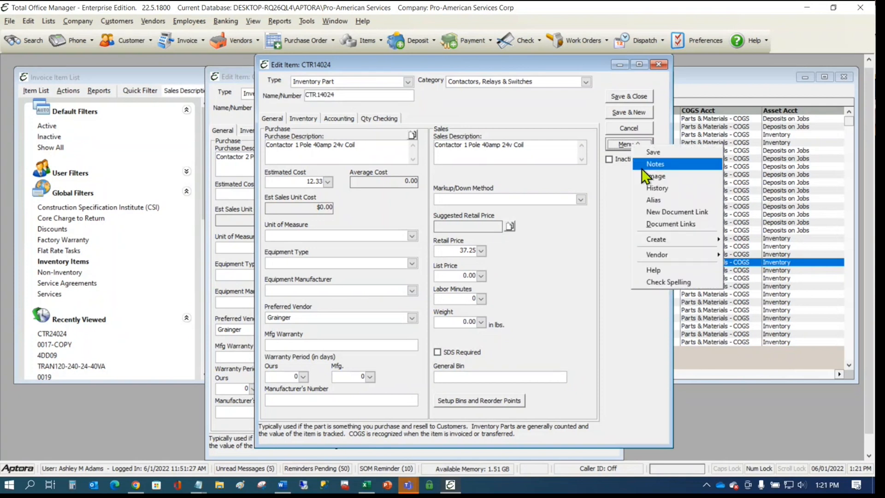
click(655, 200)
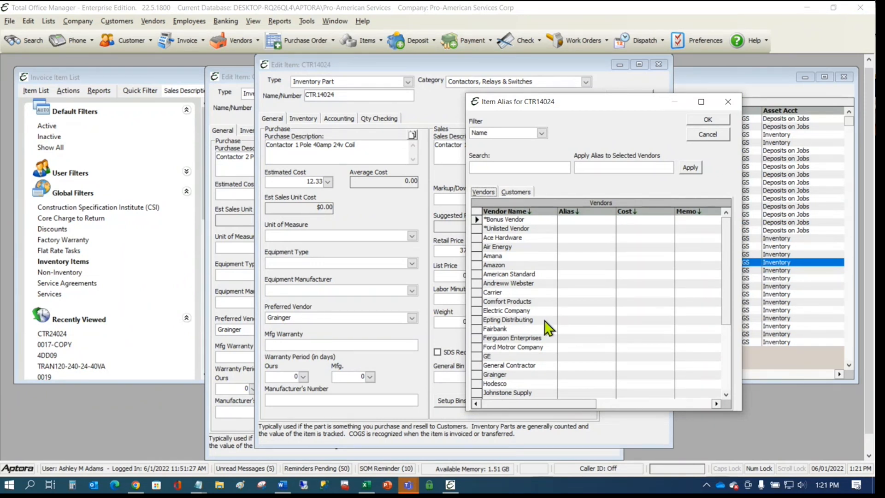
- Enter alias 45411 and cost 13.88 for Epting Distributing, save, and return to the item number
click(575, 319)
text(45411)
click(637, 320)
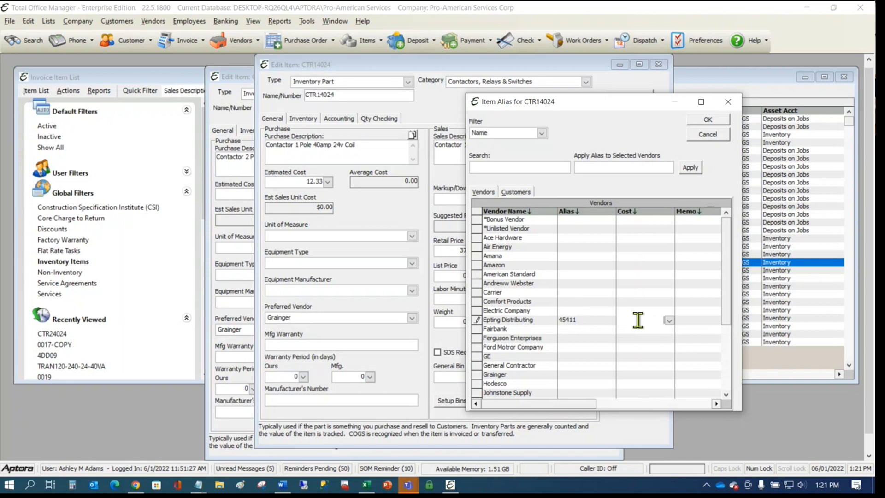
text(13.88)
click(583, 320)
click(708, 119)
click(357, 94)
click(359, 95)
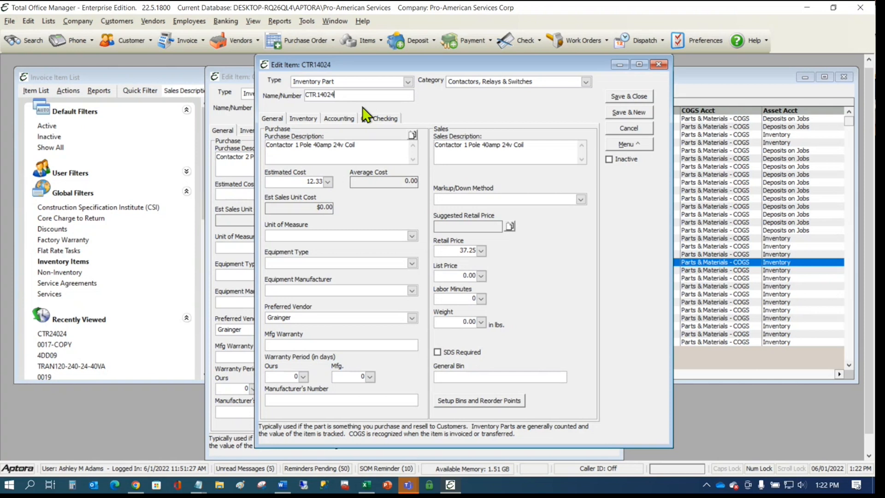
- Save and close items CTR14024 and CTR24024, then start new purchase order 283
click(418, 2)
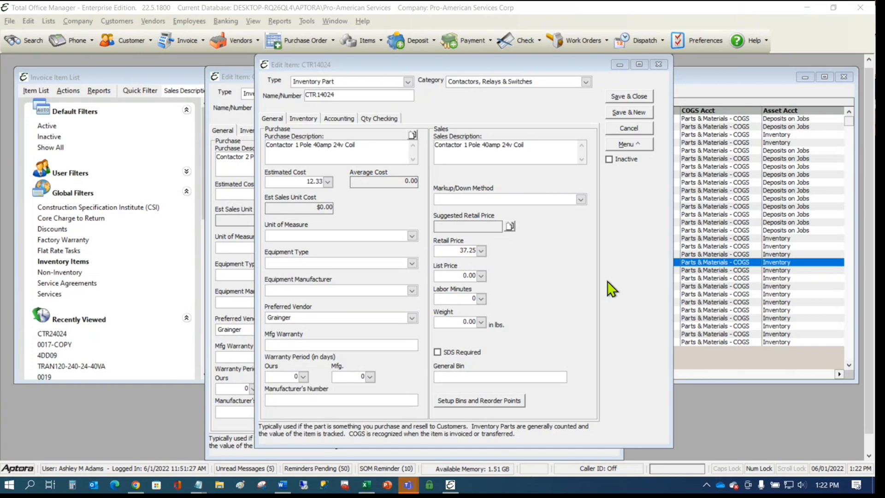
click(628, 95)
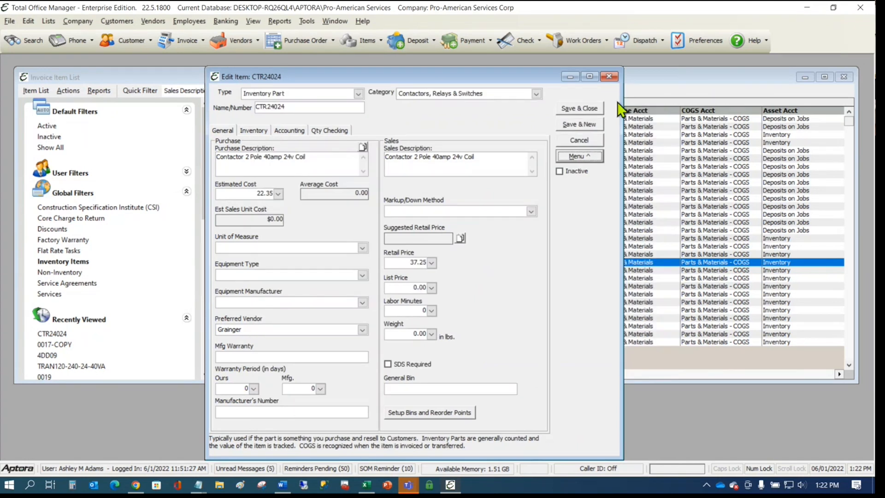
click(579, 105)
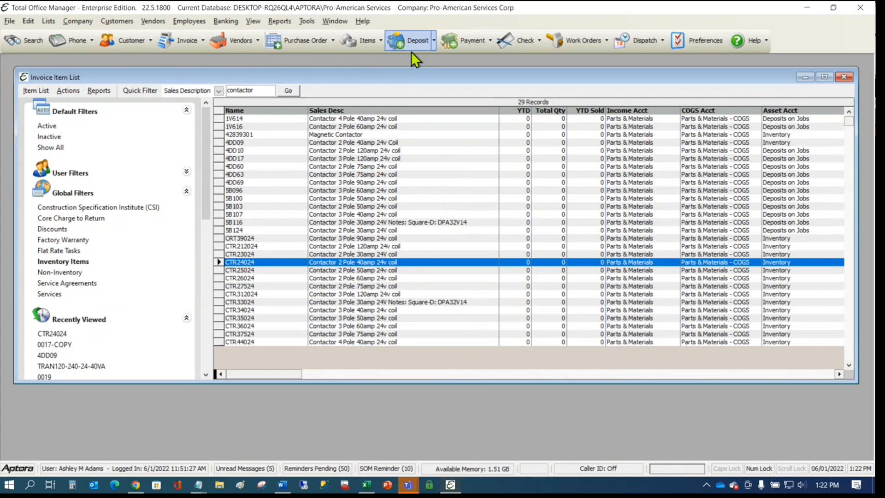
click(297, 41)
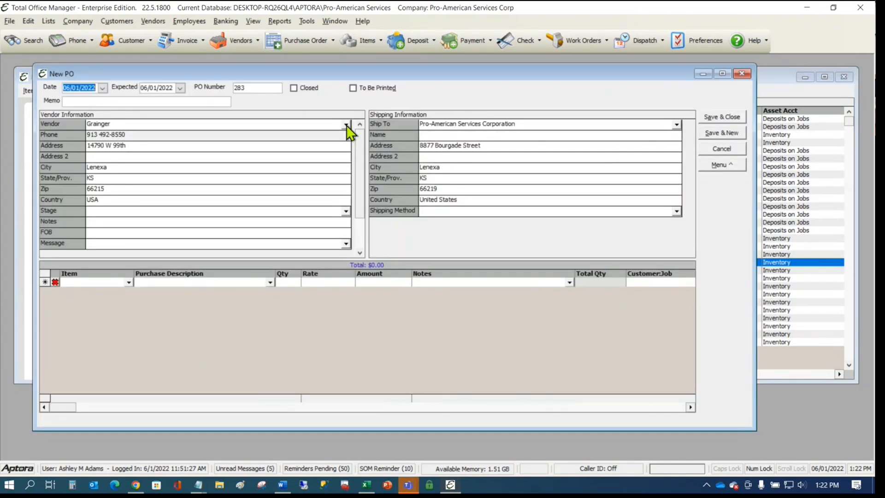
- Make Epting Distributing the PO vendor and open Item Lookup for a new item line
click(346, 125)
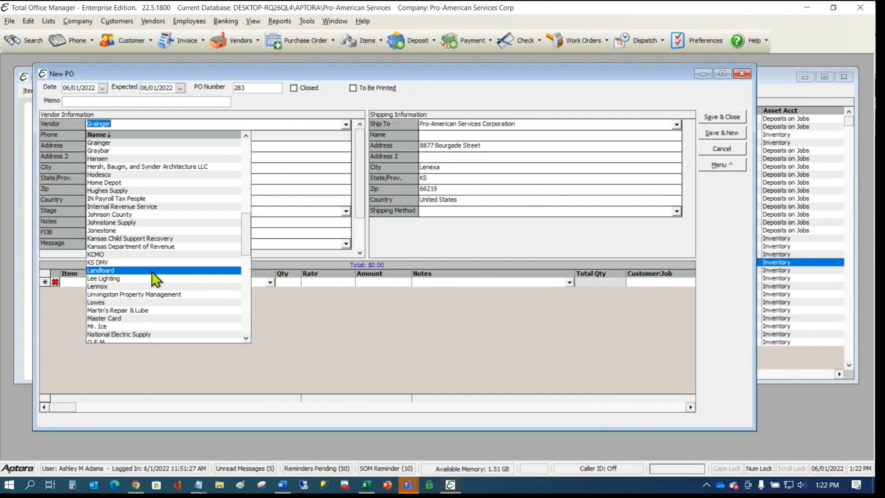
scroll(151, 272, up, 5)
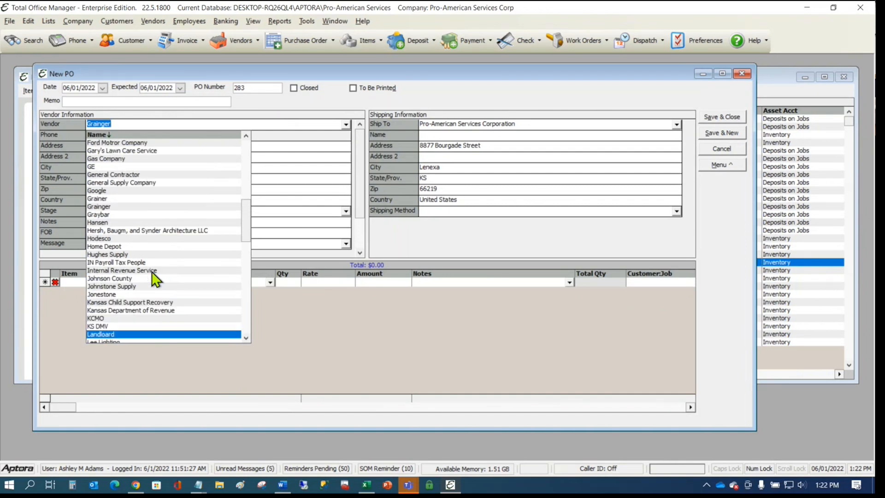
click(135, 167)
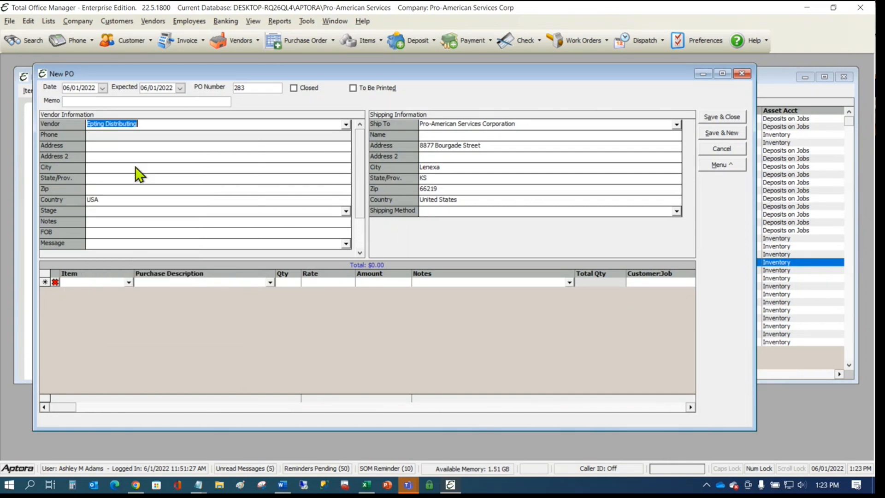
click(129, 282)
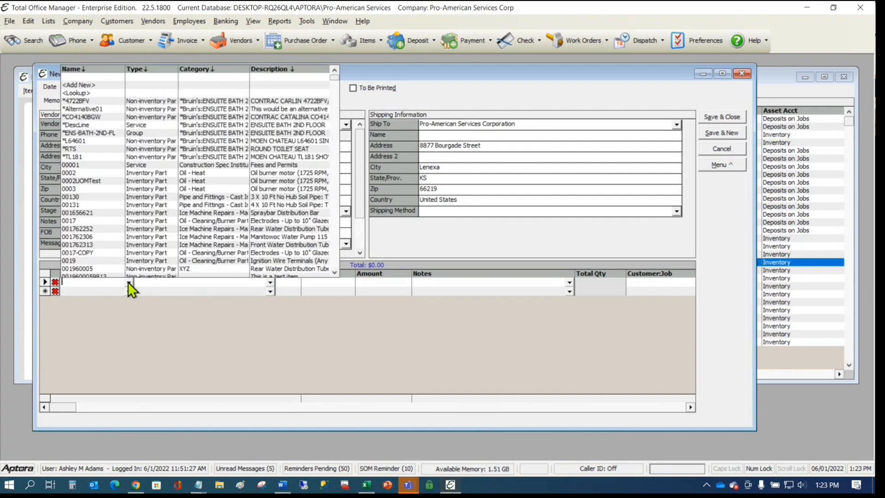
click(81, 93)
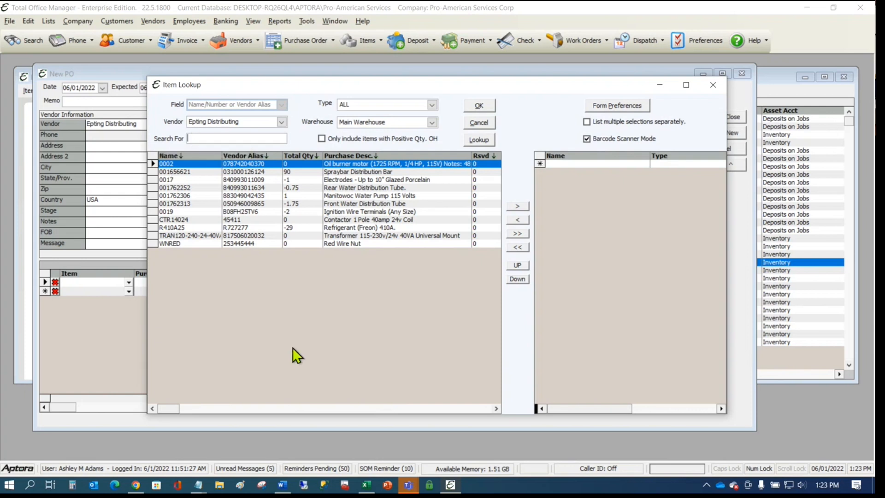
text(085267145411)
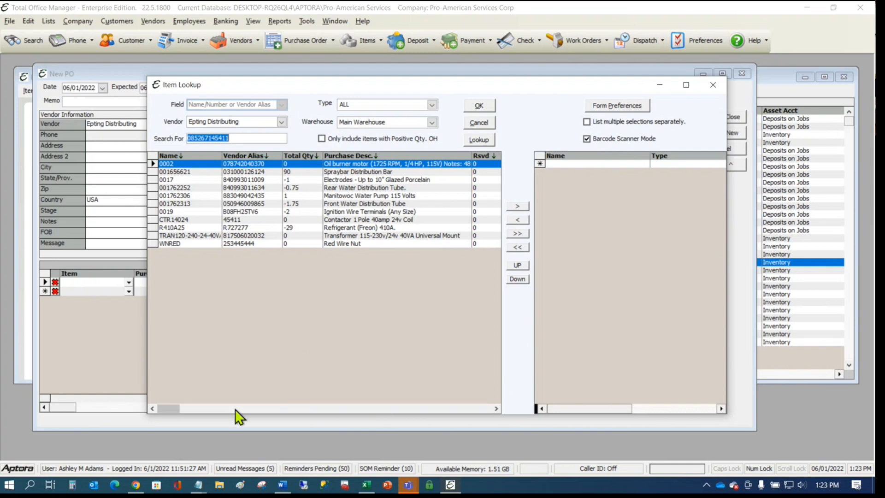
click(263, 138)
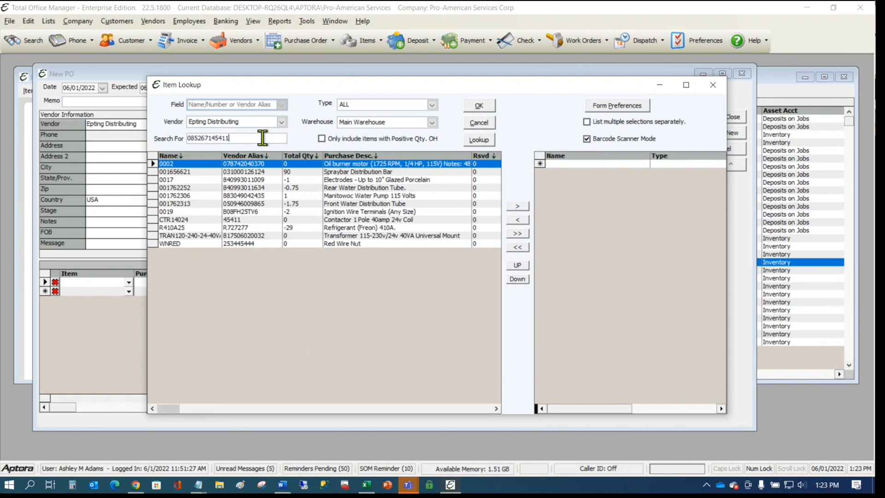
click(432, 122)
scroll(395, 138, up, 1)
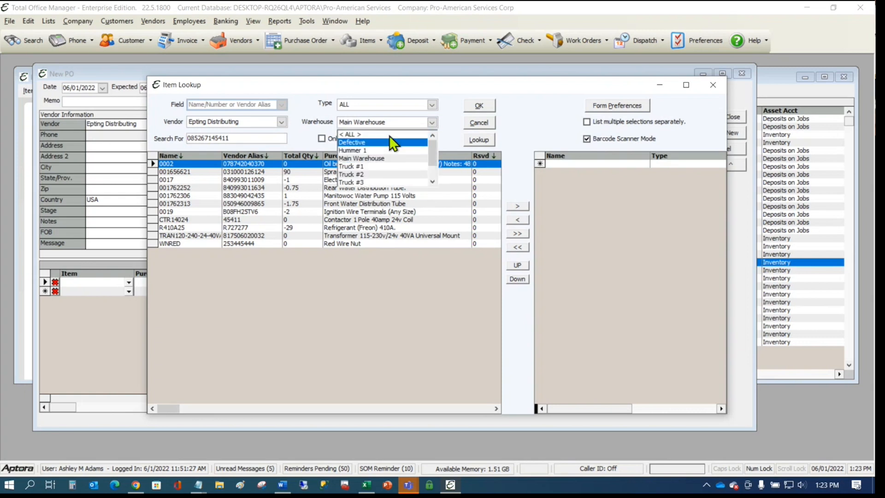
click(389, 133)
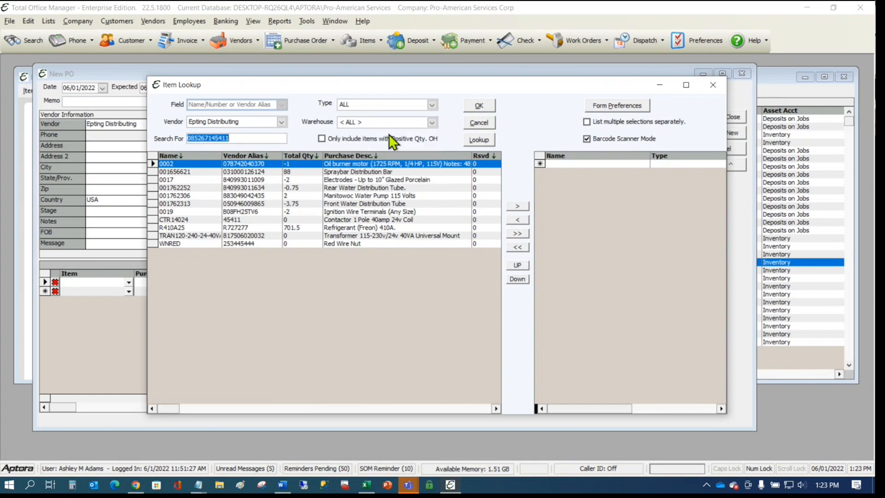
key(BackSpace)
key(ctrl+z)
text(CPT00669085267145442)
key(Return)
click(245, 195)
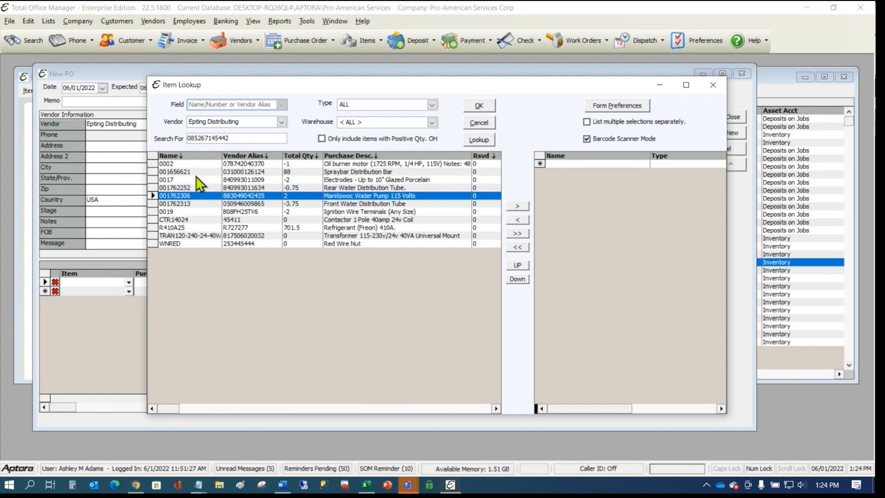
double_click(256, 138)
key(BackSpace)
click(181, 221)
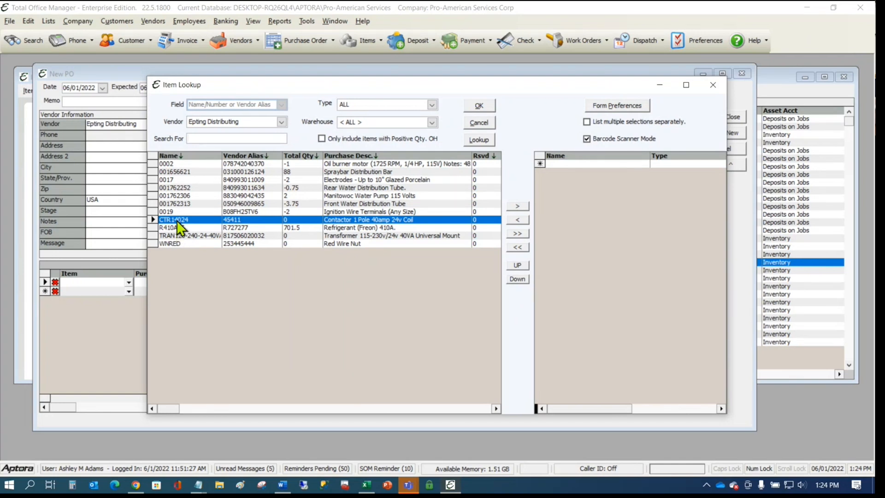
click(195, 164)
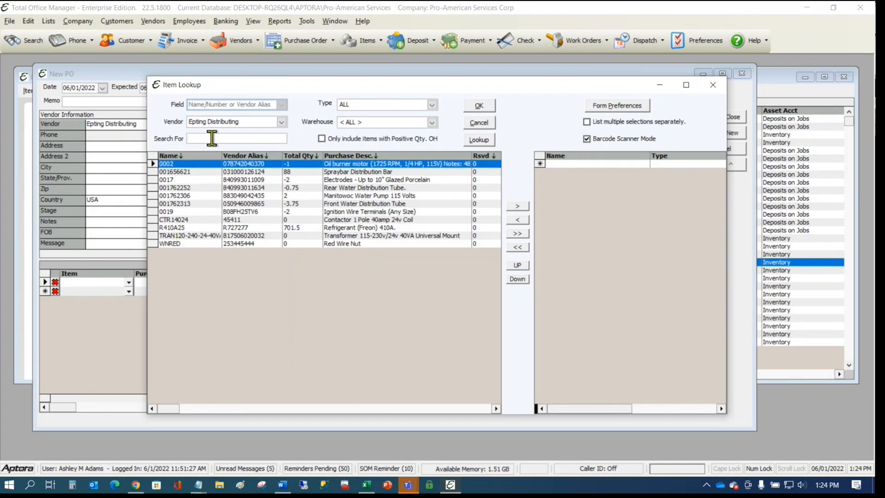
text(085267145411)
key(Return)
key(ctrl+c)
double_click(192, 219)
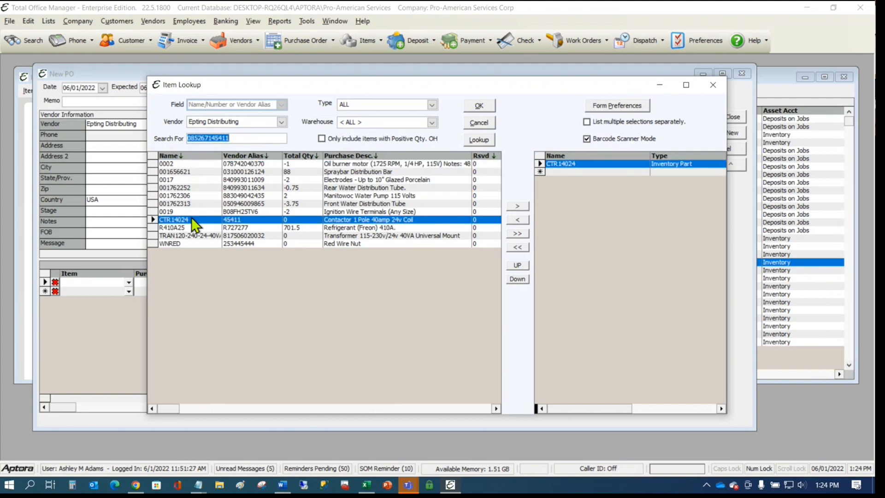
click(509, 205)
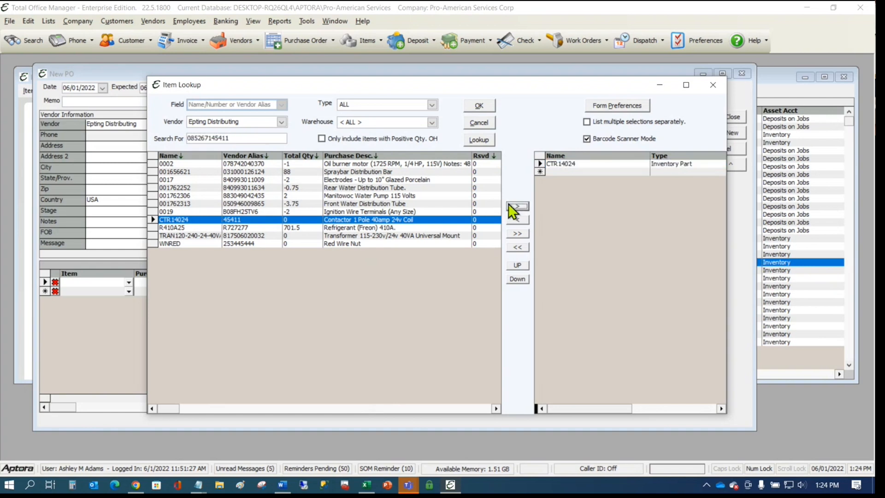
click(480, 107)
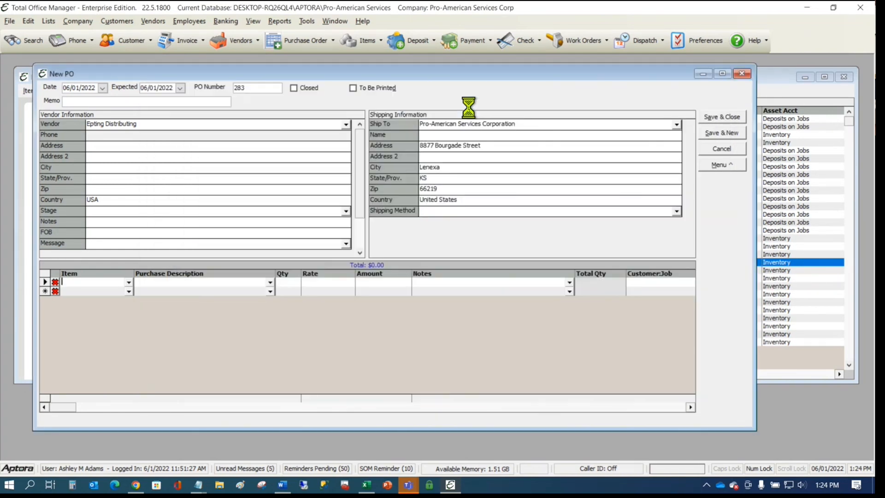
- Open the context menu for the CTR14024 line in the PO grid
click(83, 283)
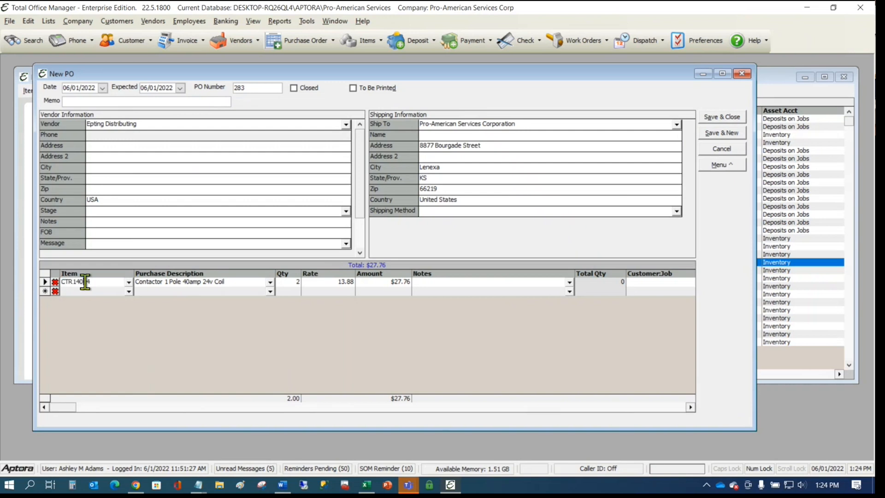
right_click(83, 281)
click(81, 283)
right_click(76, 283)
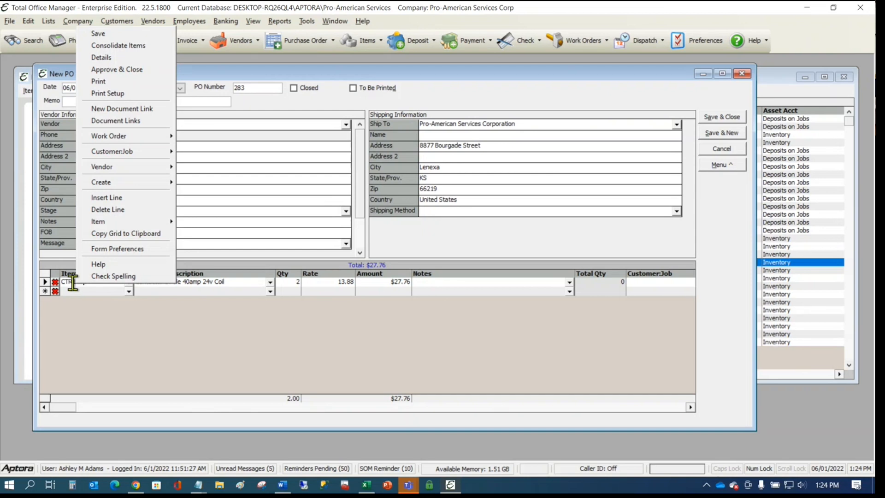
mouse_move(120, 223)
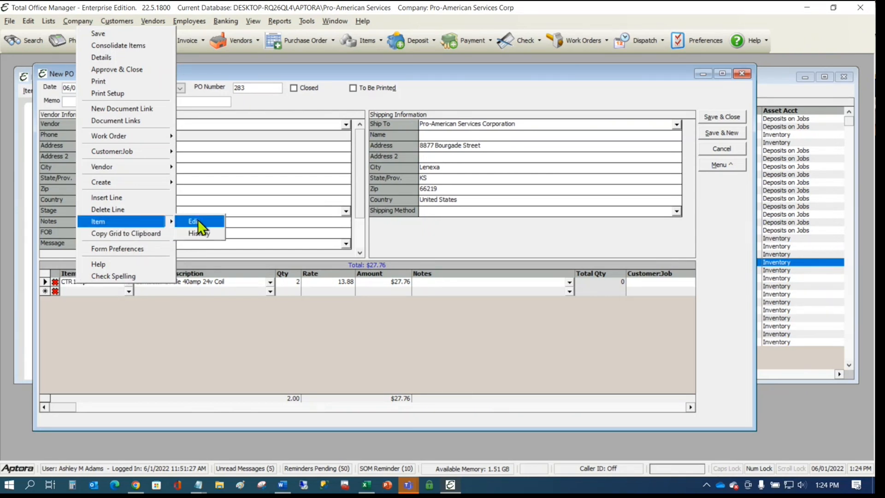
click(198, 221)
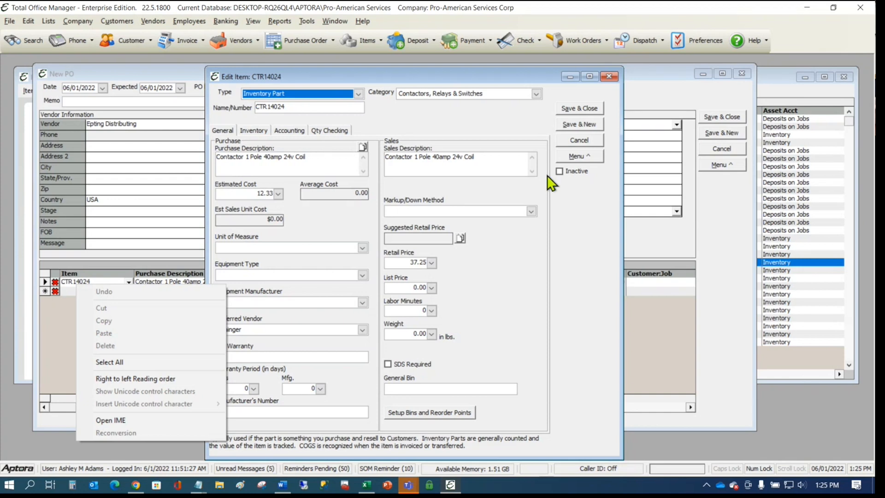
click(594, 157)
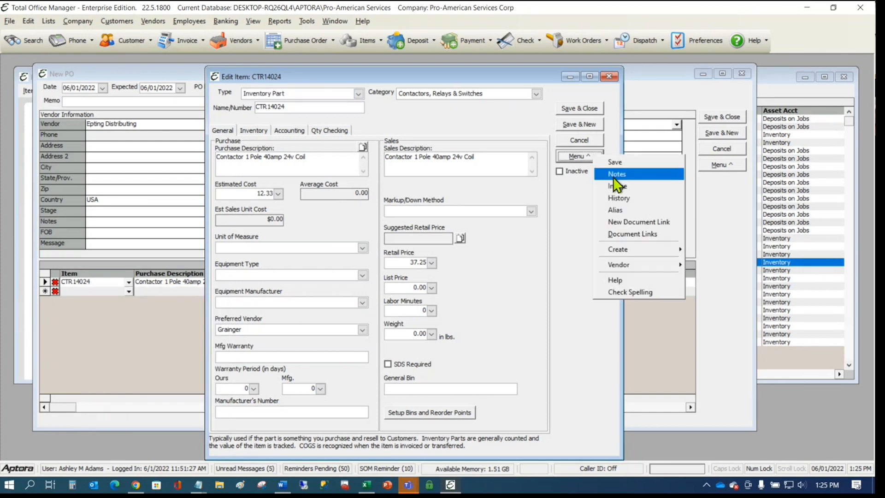
click(624, 210)
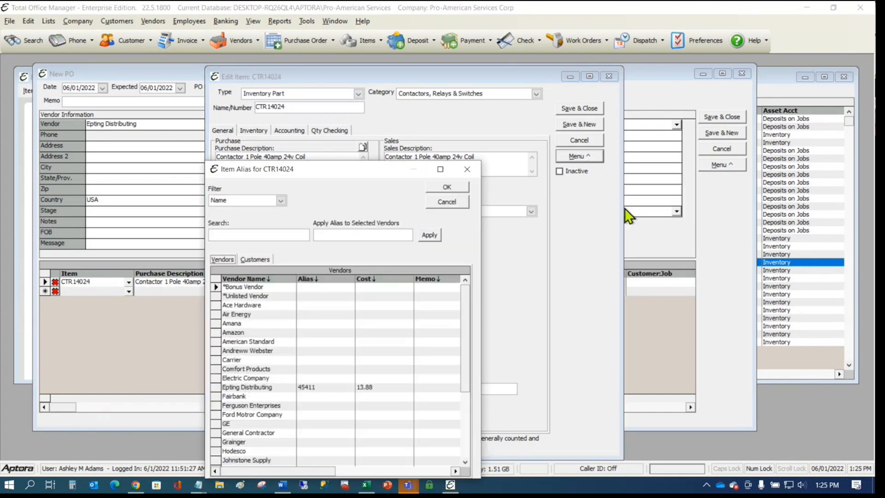
drag(395, 181, 588, 118)
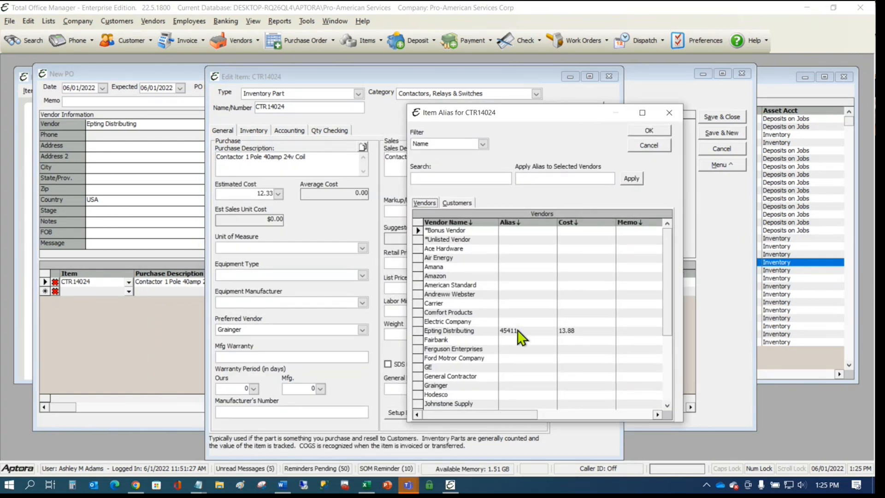
click(529, 330)
key(BackSpace)
key(ctrl+v)
click(655, 133)
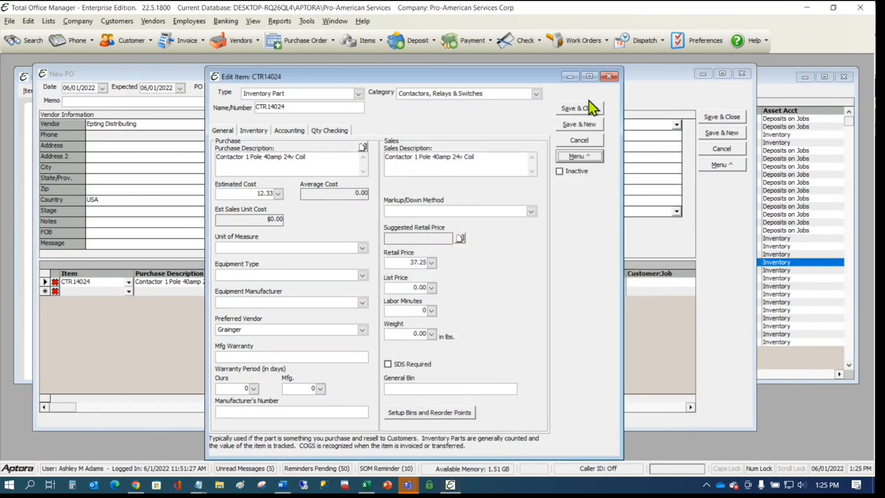
click(586, 106)
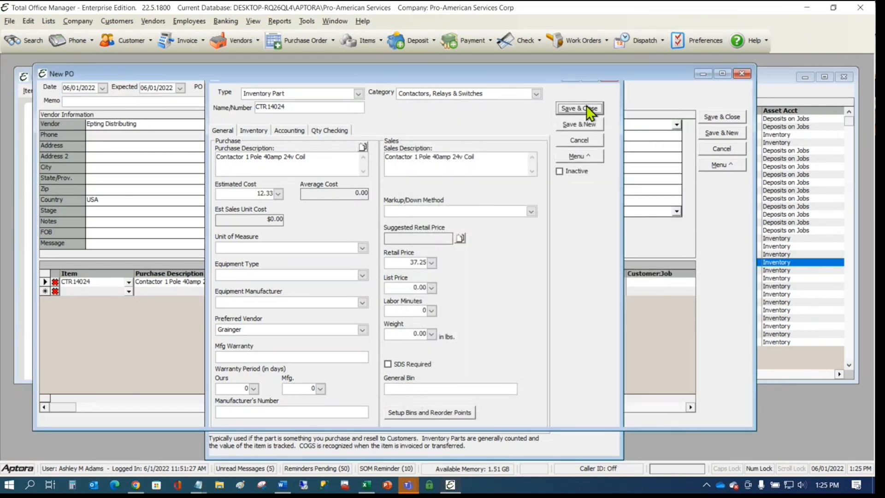
click(55, 282)
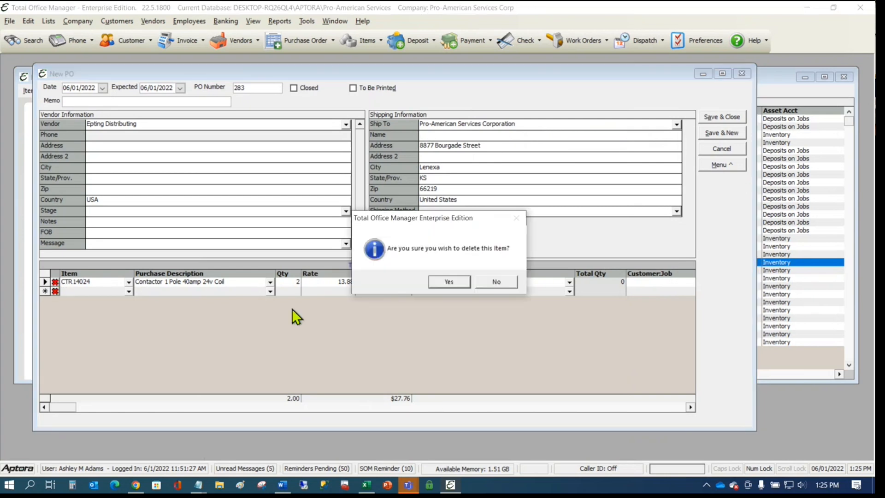
click(446, 283)
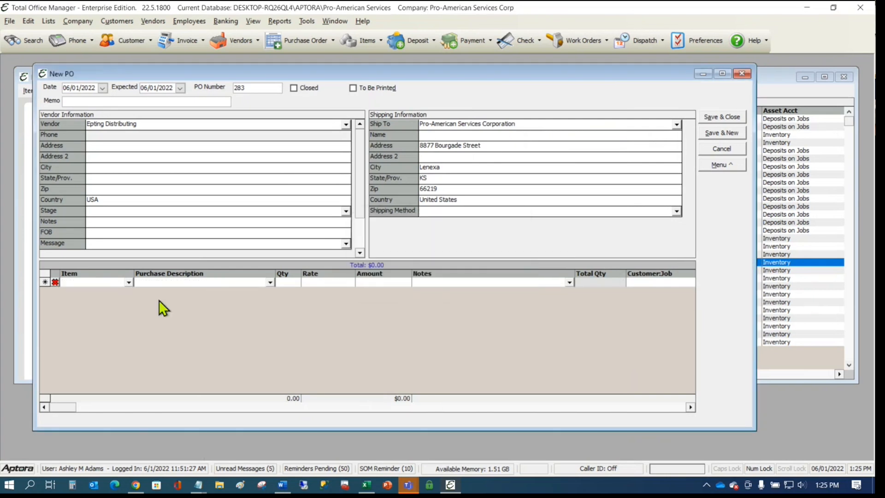
click(130, 281)
click(75, 93)
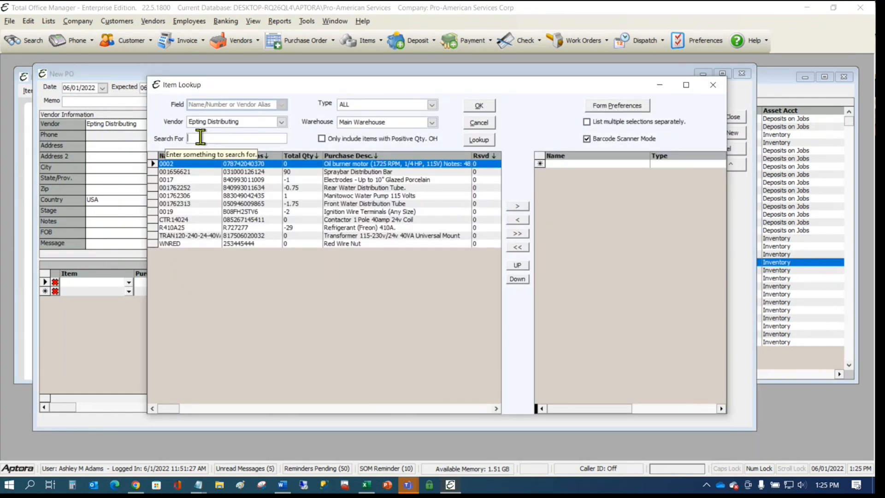
text(085267145411)
key(Return)
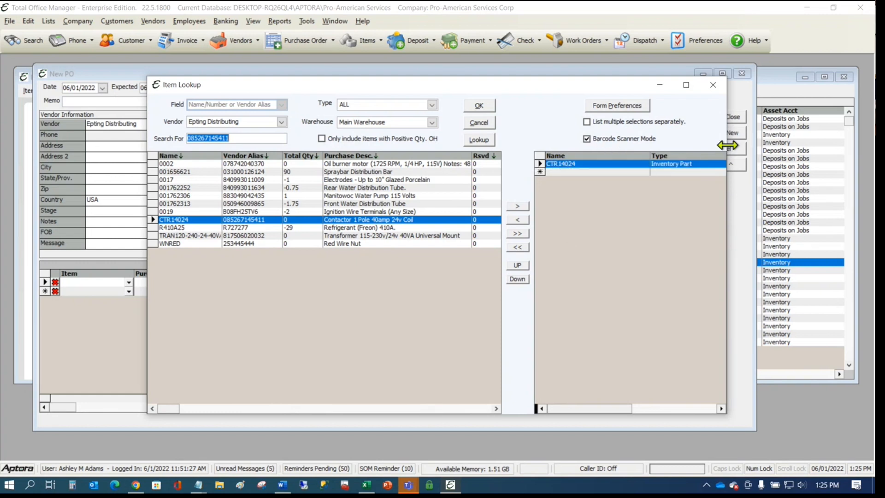
- Widen the lookup to show the Qty column and rescan the barcode, bringing quantity to 4
drag(727, 146, 801, 146)
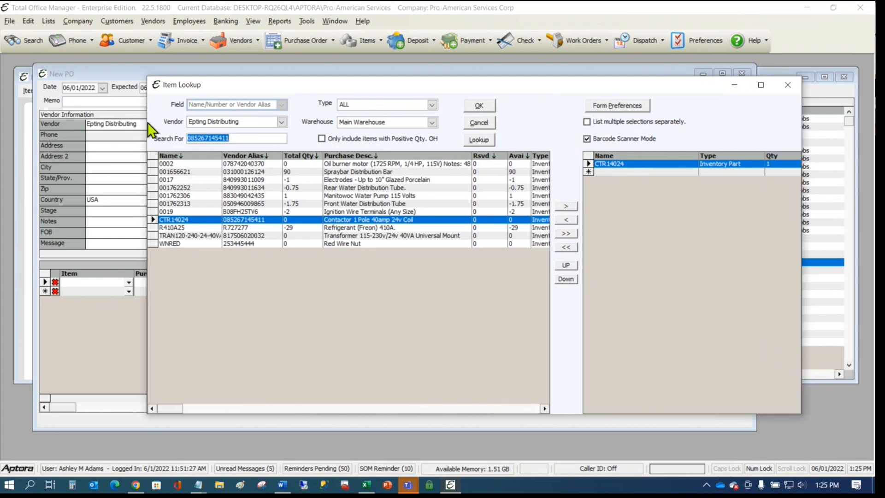
drag(148, 123, 52, 123)
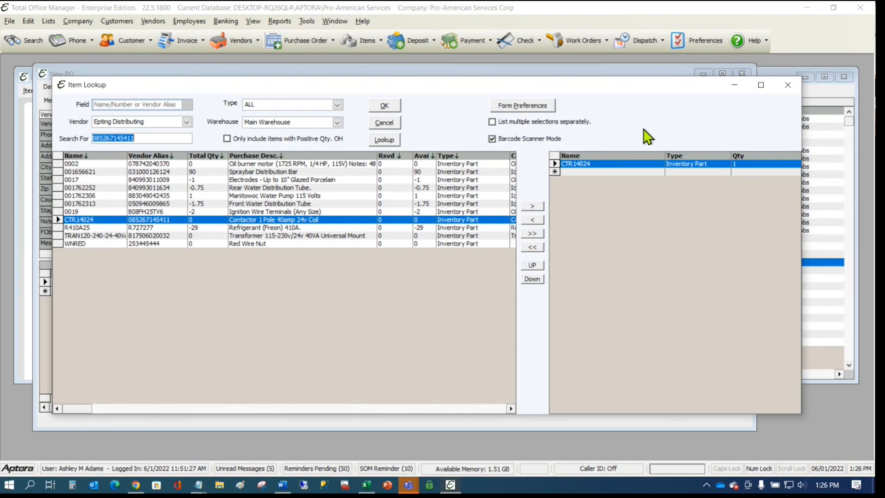
text(085267145411)
key(Return)
click(504, 120)
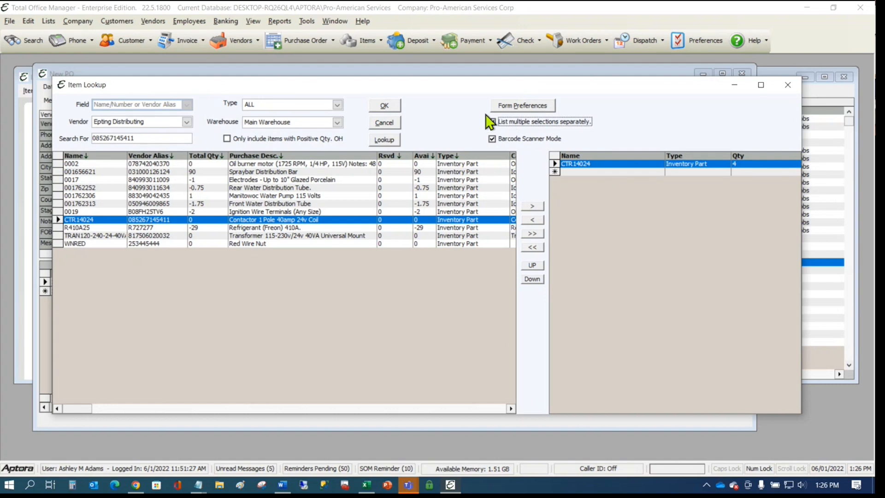
click(299, 173)
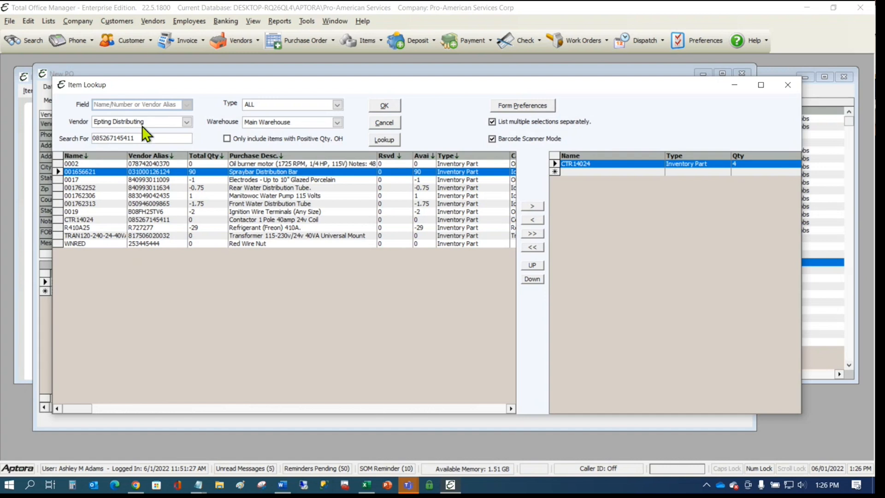
double_click(149, 137)
key(BackSpace)
text(085267145411)
key(Return)
text(085267145411)
key(Return)
text(085267145411)
key(Return)
text(085267145411)
key(Return)
text(085267145411)
key(Return)
text(085267145411)
key(Return)
text(085267145411)
key(Return)
text(085267145411)
key(Return)
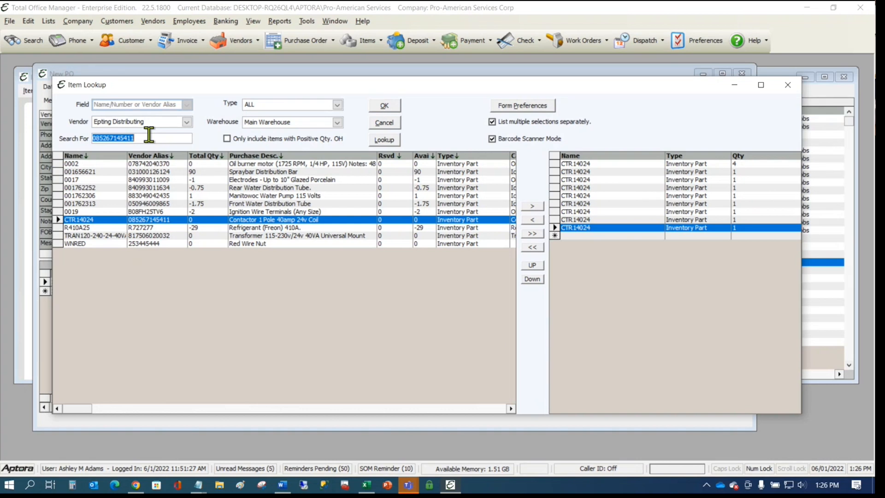
click(392, 106)
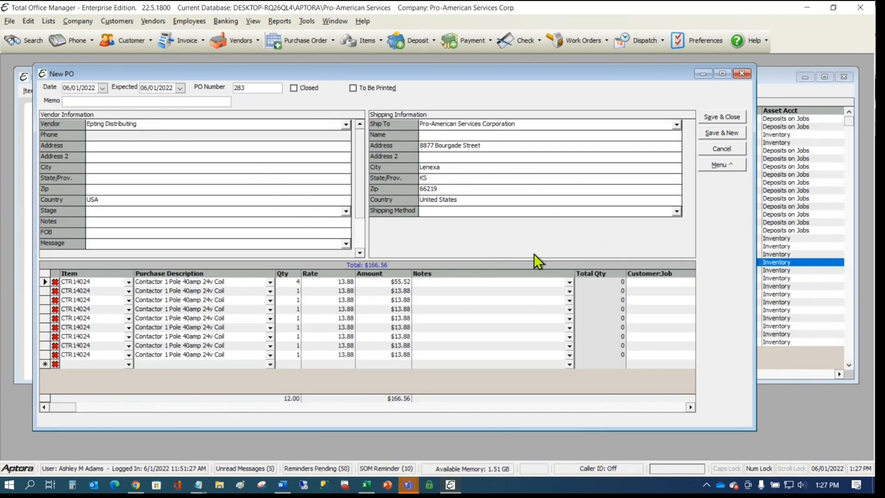
click(725, 164)
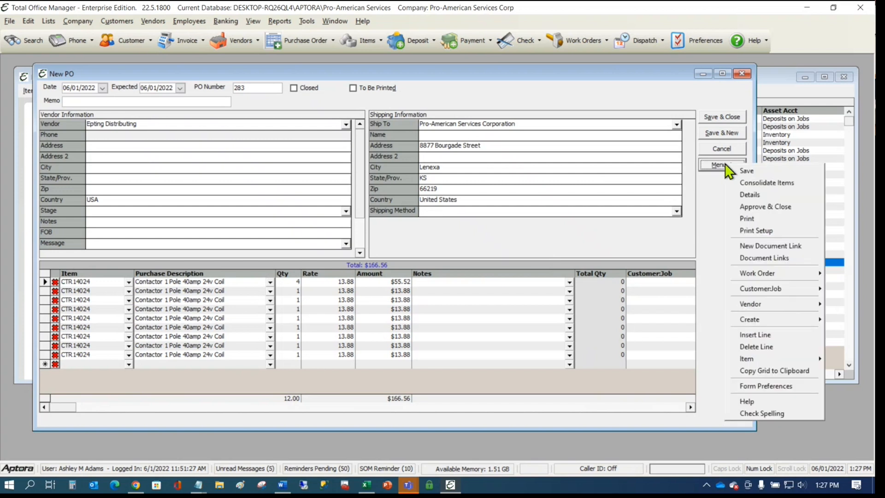
click(798, 183)
click(405, 264)
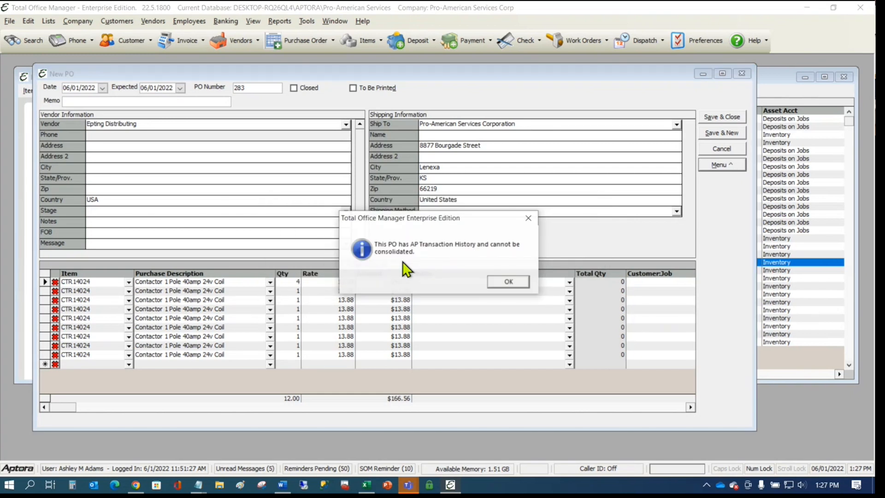
click(516, 280)
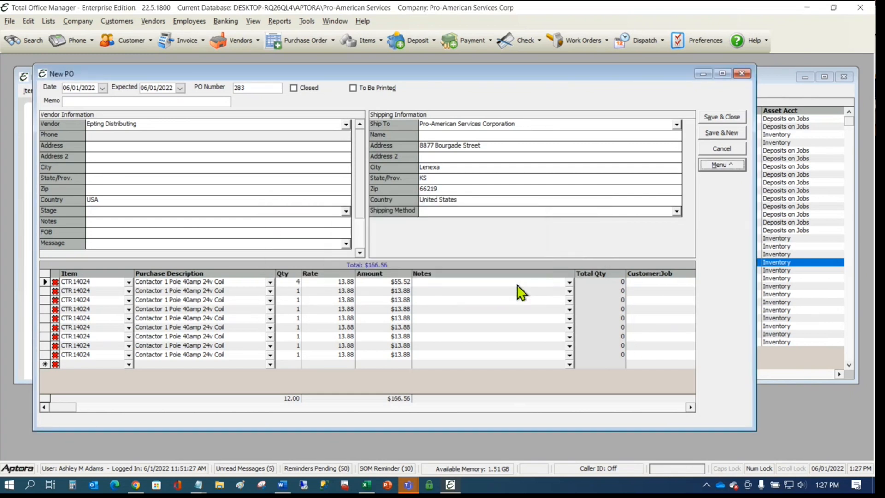
click(401, 300)
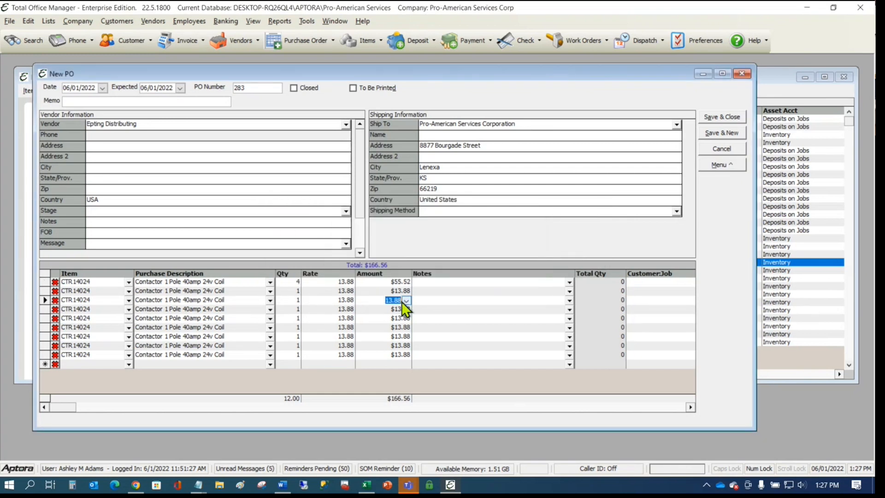
click(353, 313)
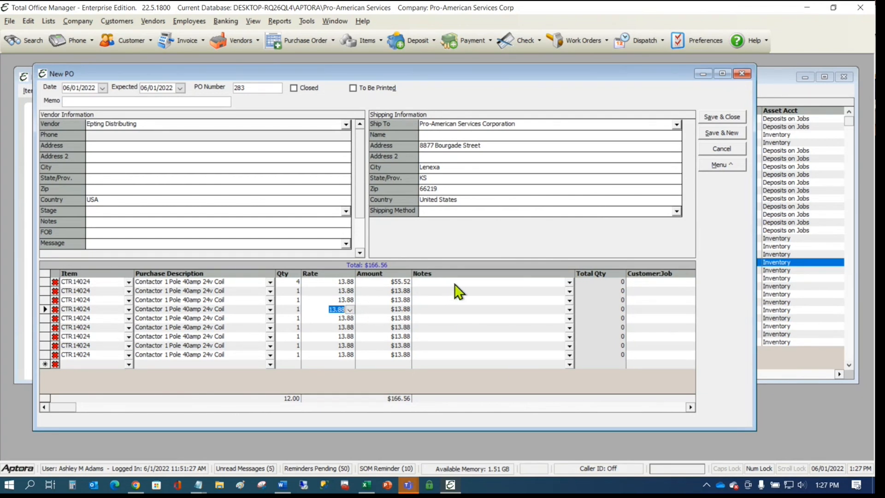
- Start a new purchase order with items 00130, 0017, Front Water Distribution Tube and 0017-COPY
click(295, 40)
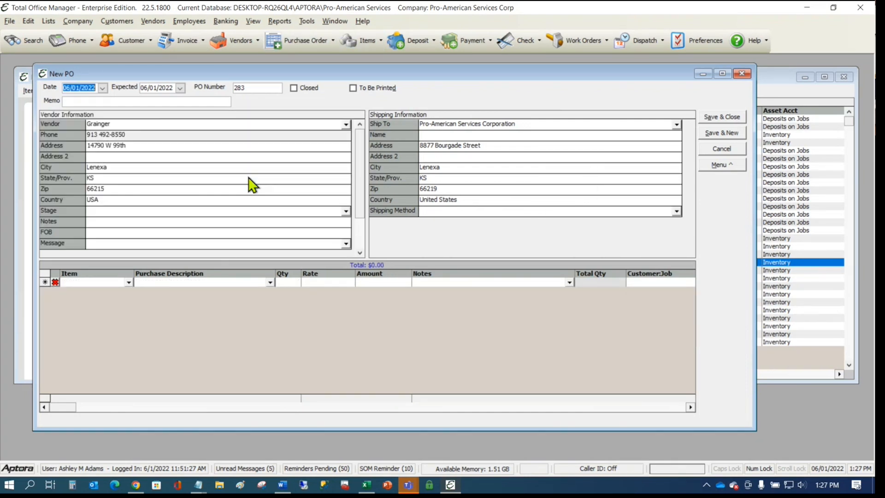
click(128, 282)
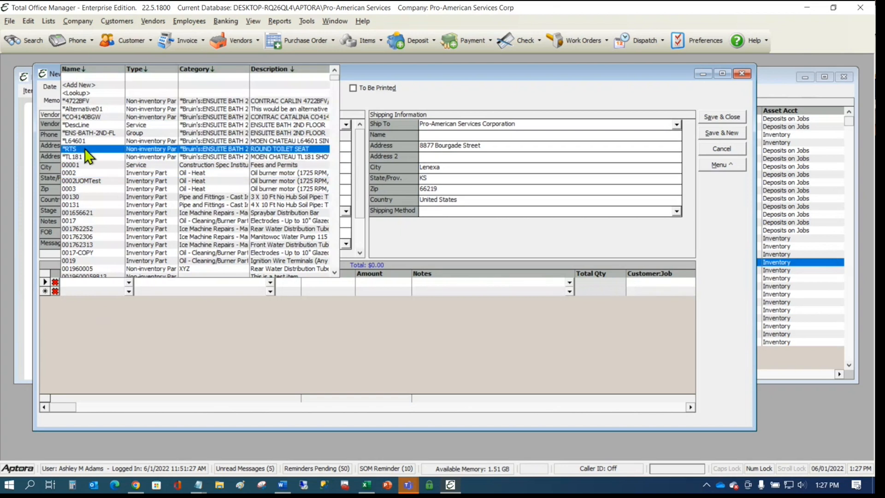
click(84, 198)
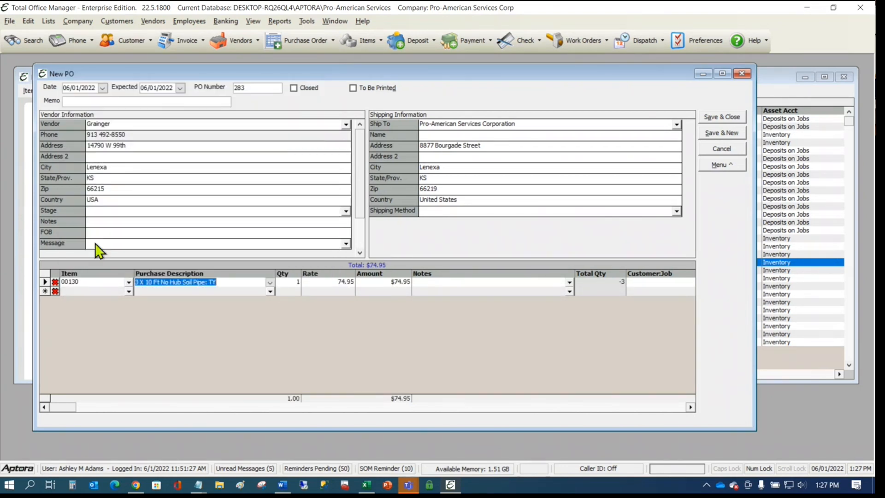
click(128, 292)
click(79, 191)
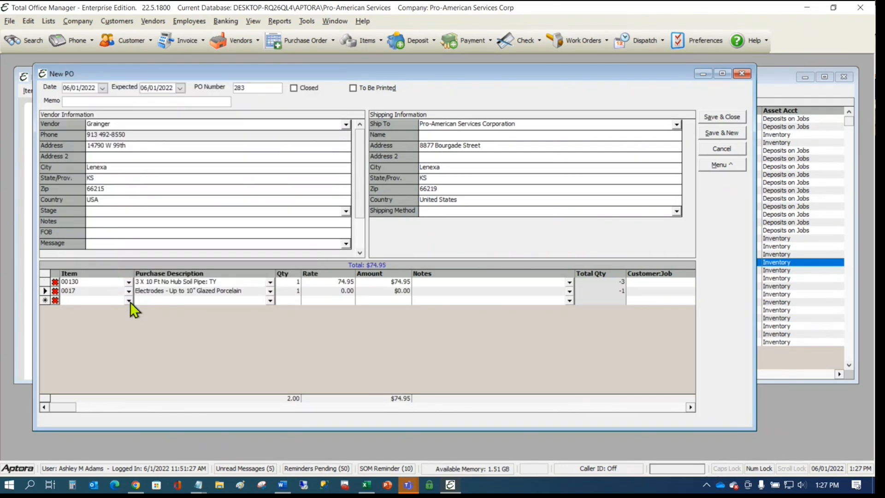
click(130, 303)
click(89, 257)
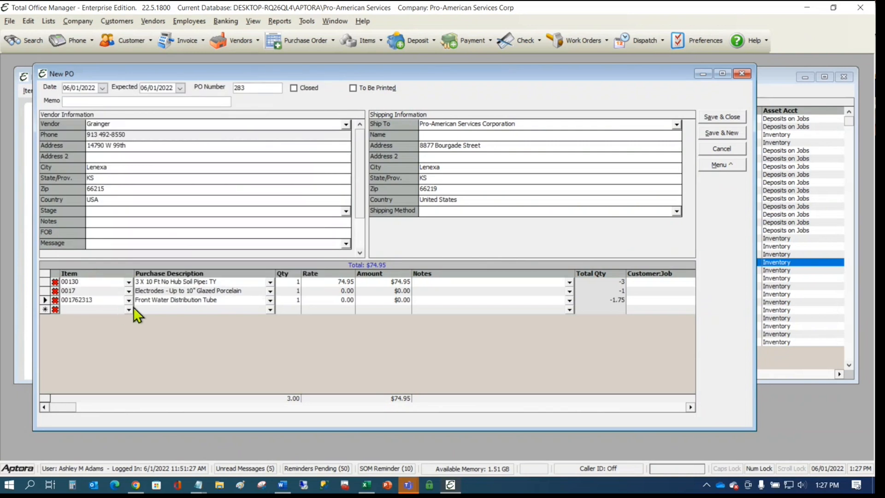
click(128, 310)
click(99, 283)
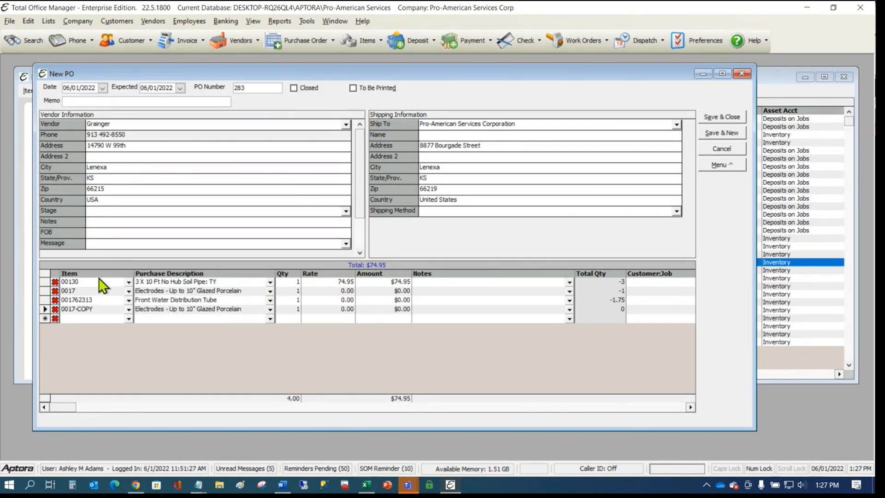
- Add three *4722BFV lines and another 00130 line as lines 5 to 8
click(129, 318)
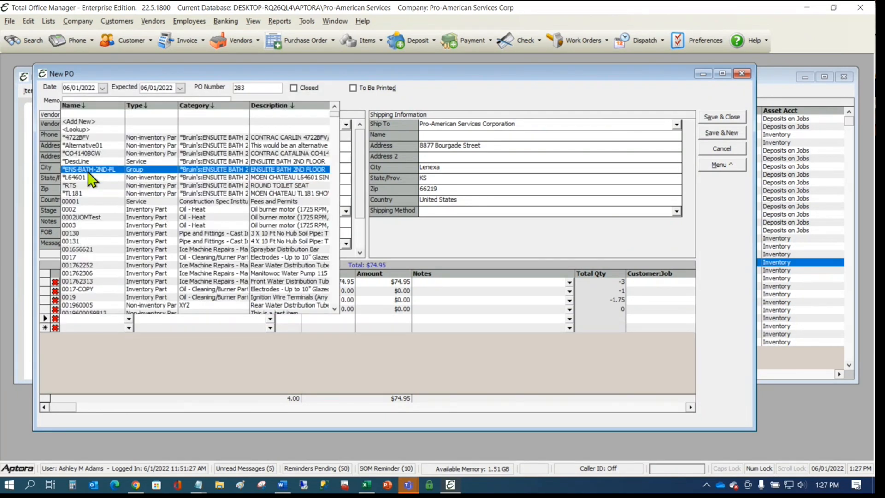
click(96, 138)
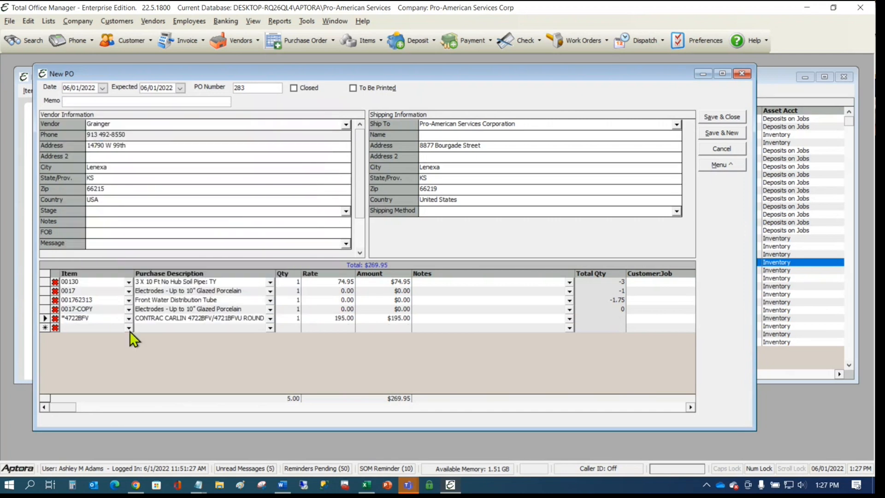
click(129, 331)
click(91, 143)
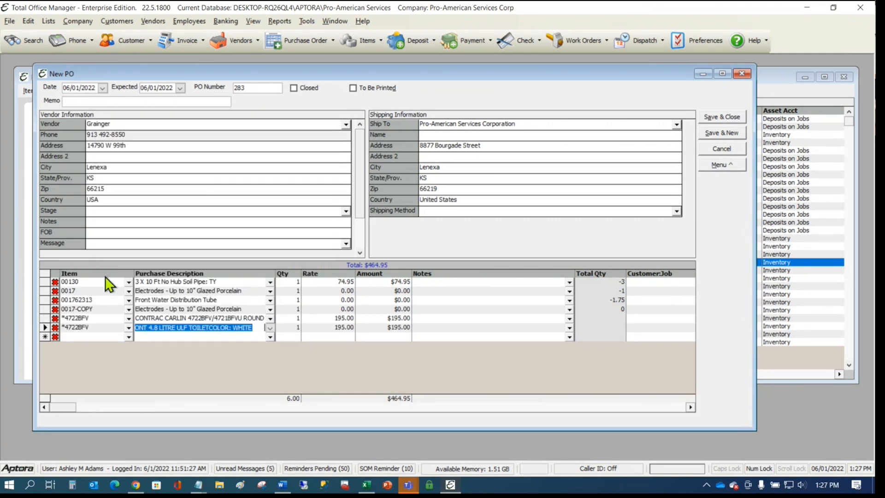
click(129, 336)
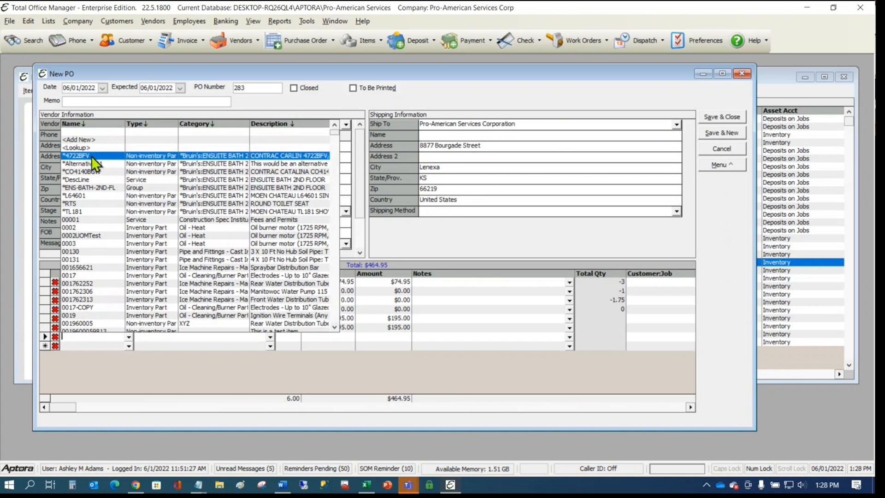
click(92, 156)
click(125, 347)
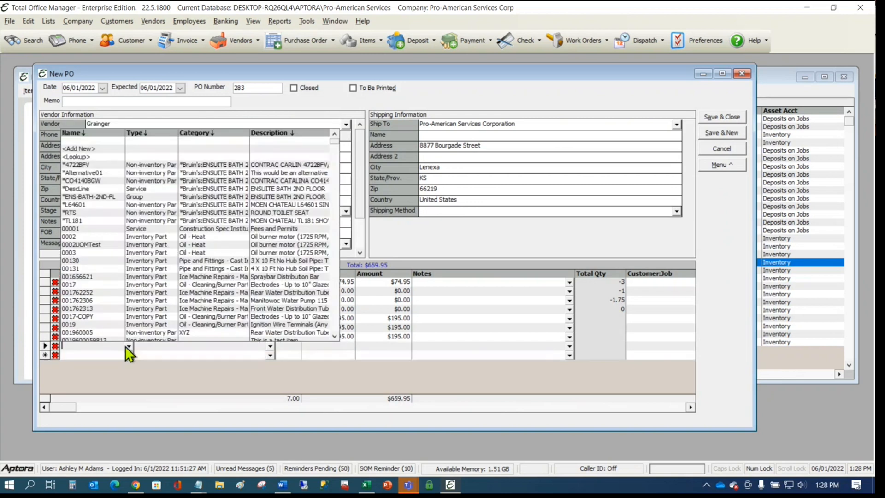
click(98, 260)
- Set the quantity to 2 on the first four lines of the new PO
click(292, 282)
text(2)
key(Down)
text(2)
key(Down)
text(2)
key(Down)
text(2)
key(Down)
key(2)
key(Down)
text(2)
key(Down)
key(Down)
text(2)
key(Down)
click(292, 282)
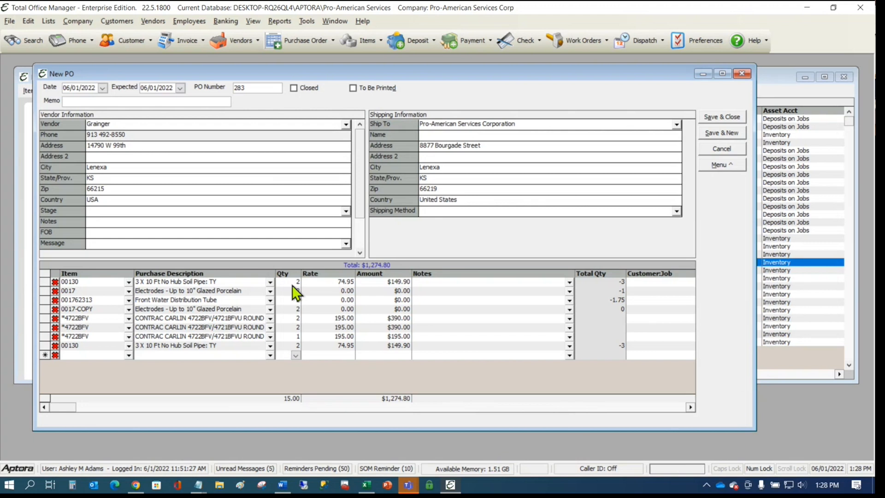
- Try Consolidate Items on the PO and dismiss the cannot-be-consolidated notice
click(719, 164)
click(756, 179)
click(418, 266)
click(509, 281)
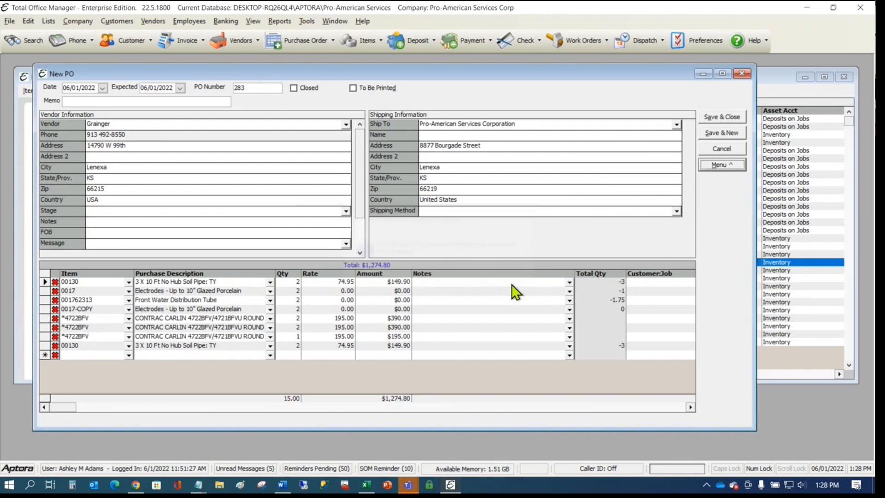
click(239, 302)
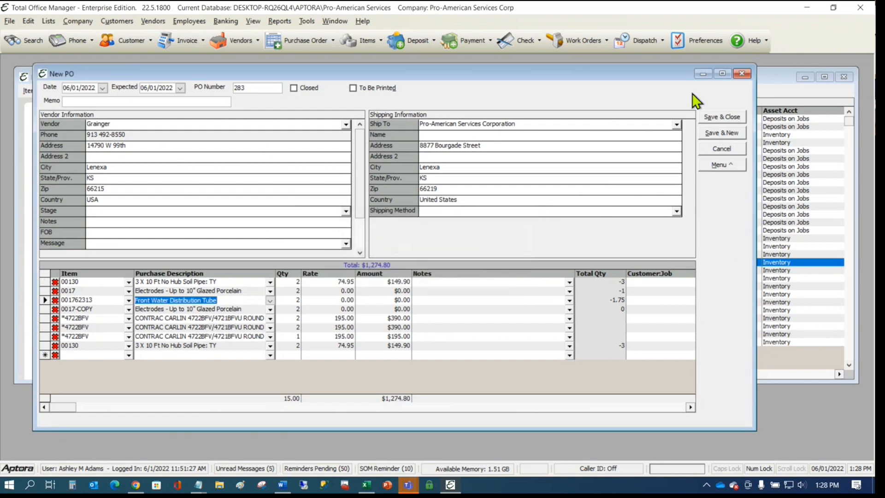
- Close the Grainger and Epting Distributing purchase orders without saving
click(740, 73)
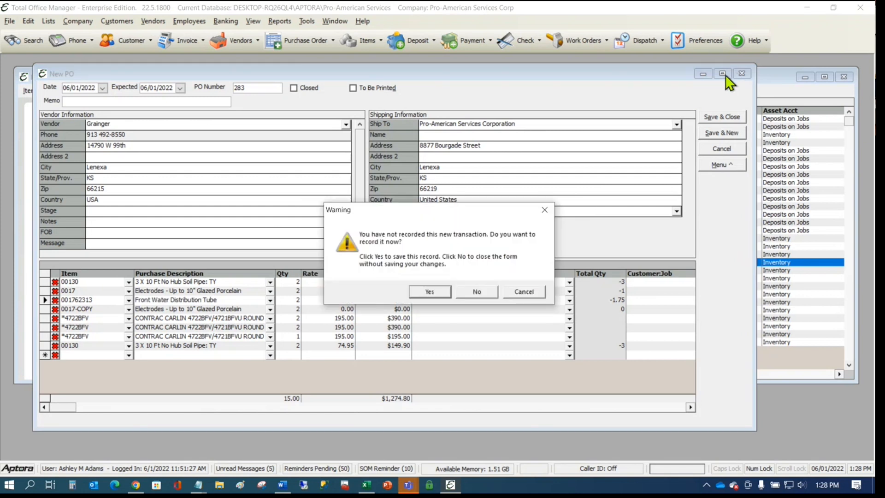
click(479, 291)
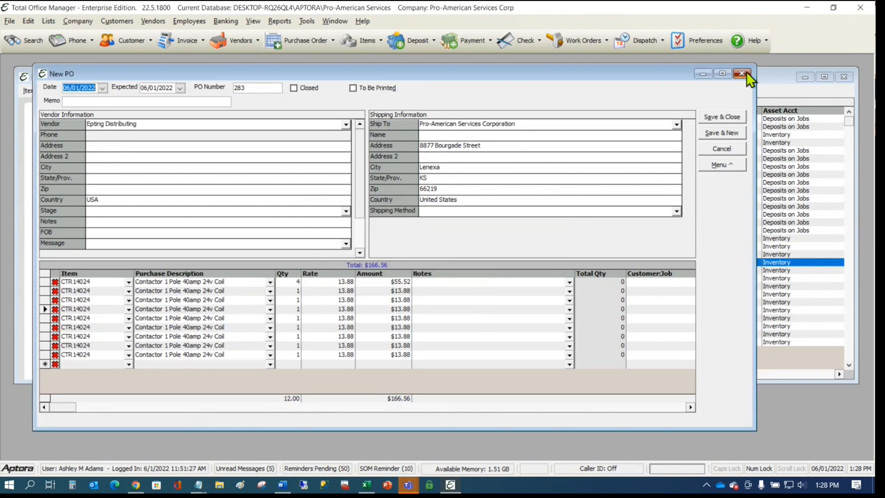
click(741, 73)
click(479, 292)
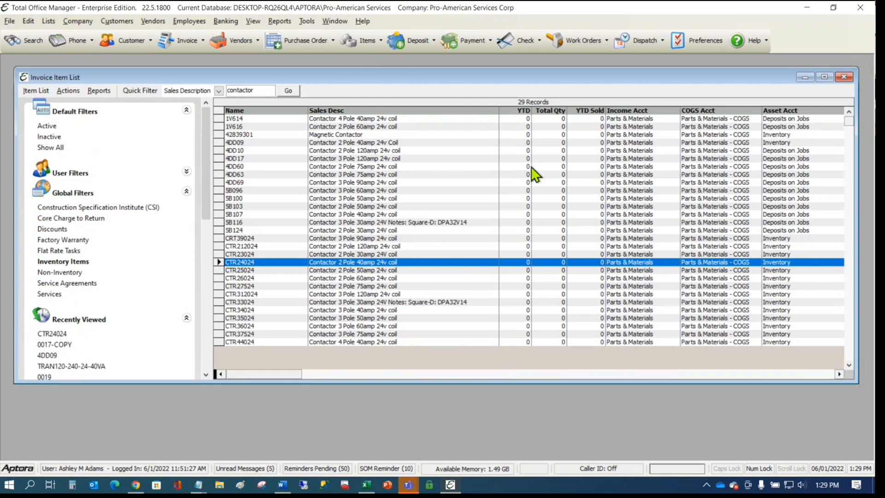
- Create work order 1364 for 24 Hour Fitness - Corporate, accepting the automatic SEARES2 -15% discount item
click(575, 40)
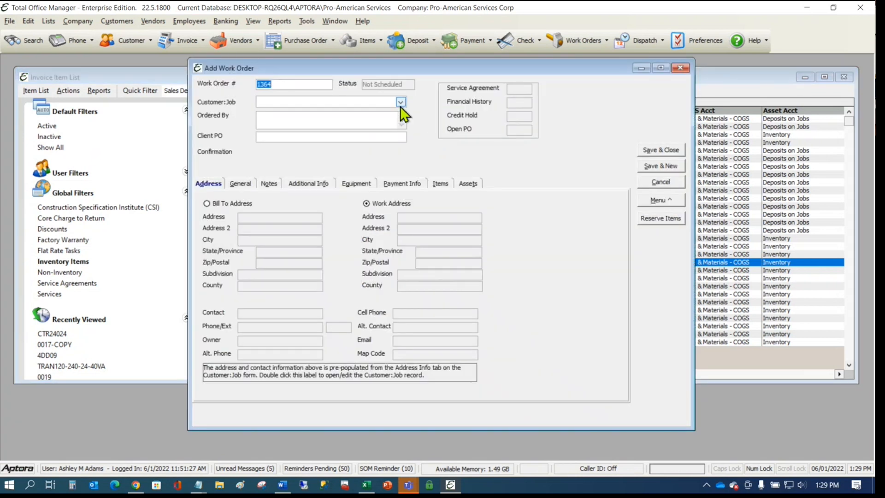
click(400, 105)
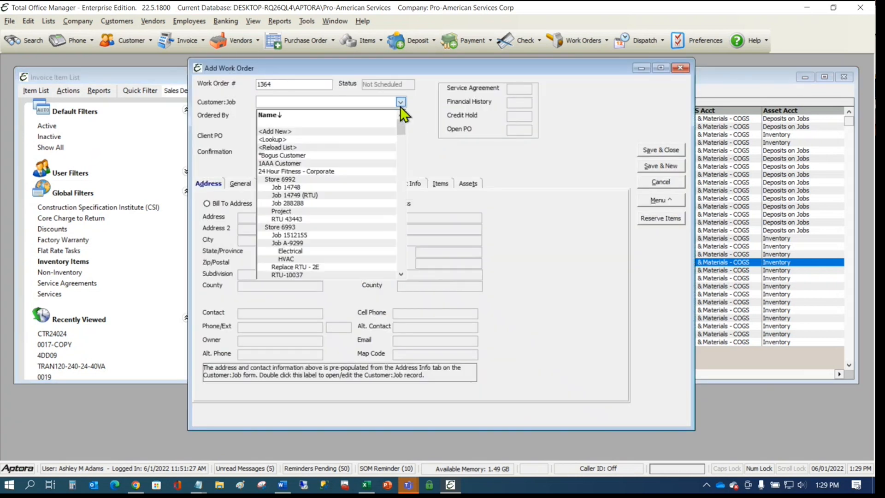
click(291, 170)
click(510, 298)
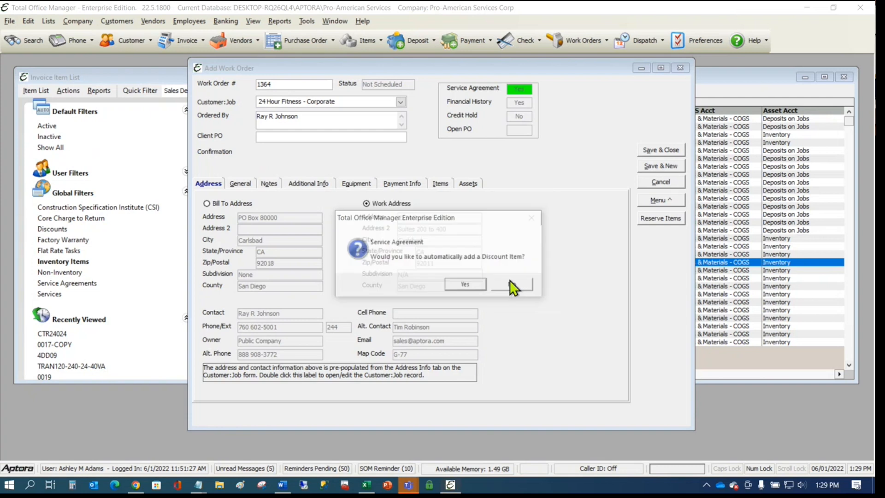
click(469, 282)
click(436, 184)
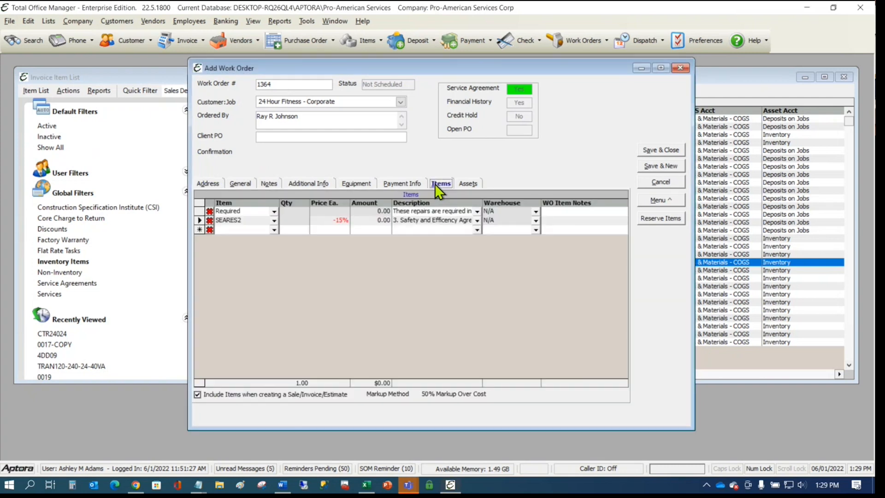
click(274, 230)
click(244, 267)
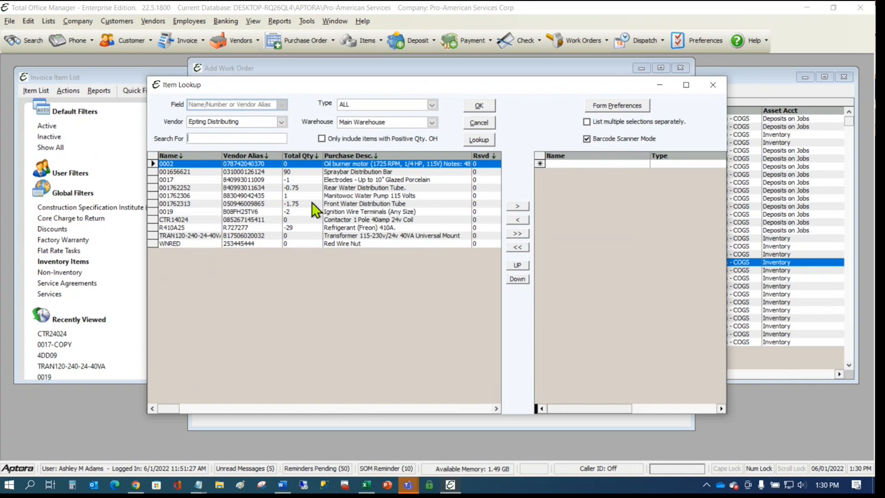
text(CPT00669)
key(Return)
text(085267145442)
key(Return)
text(817506020032)
key(Return)
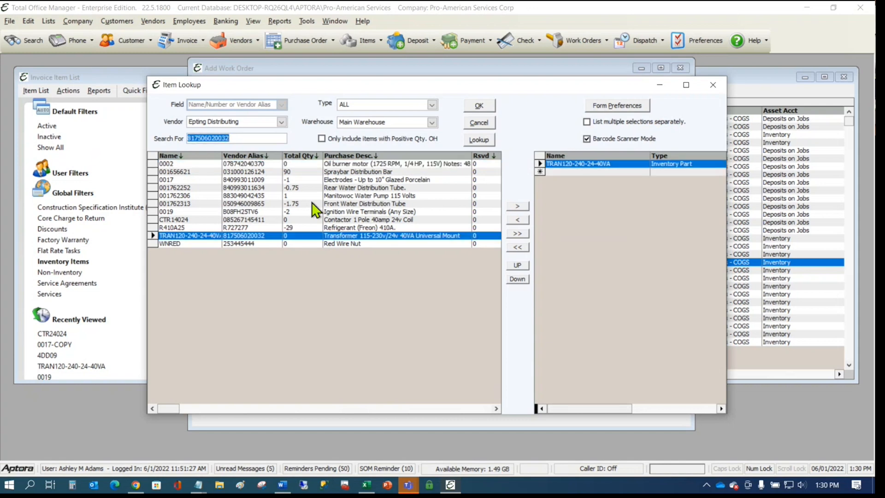
text(840993011634)
key(Return)
text(085267145442)
key(Return)
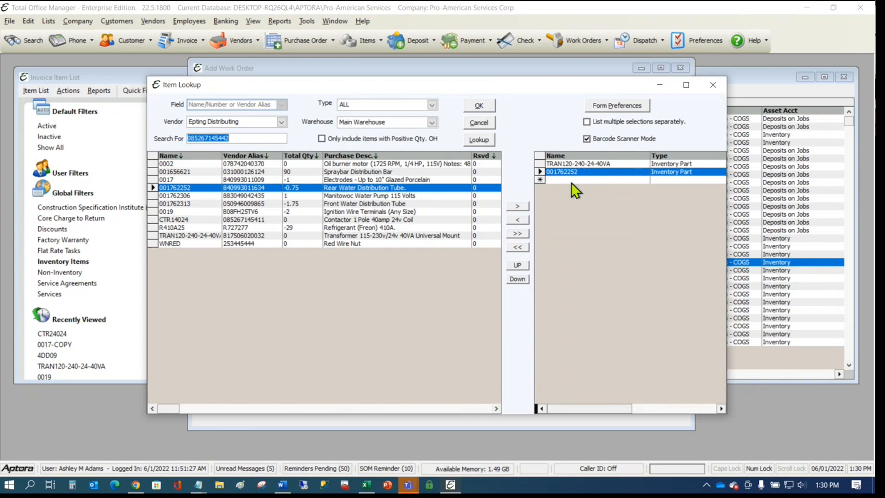
text(817506020032)
key(Return)
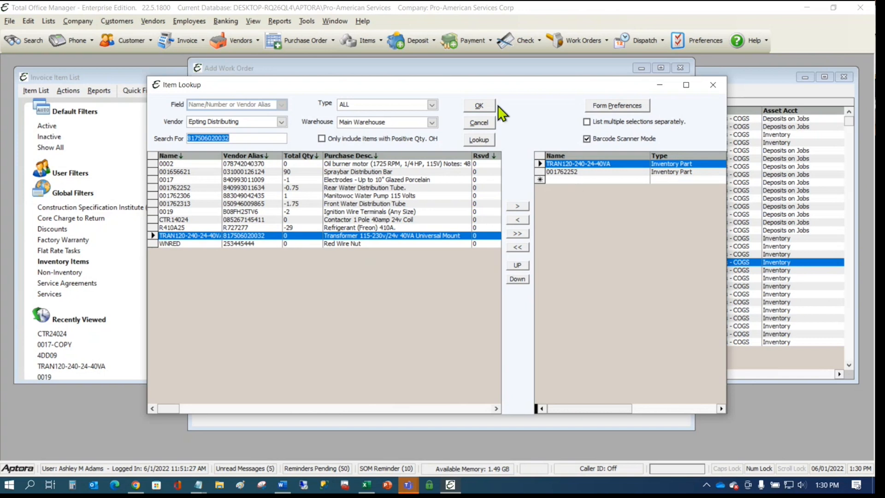
click(479, 105)
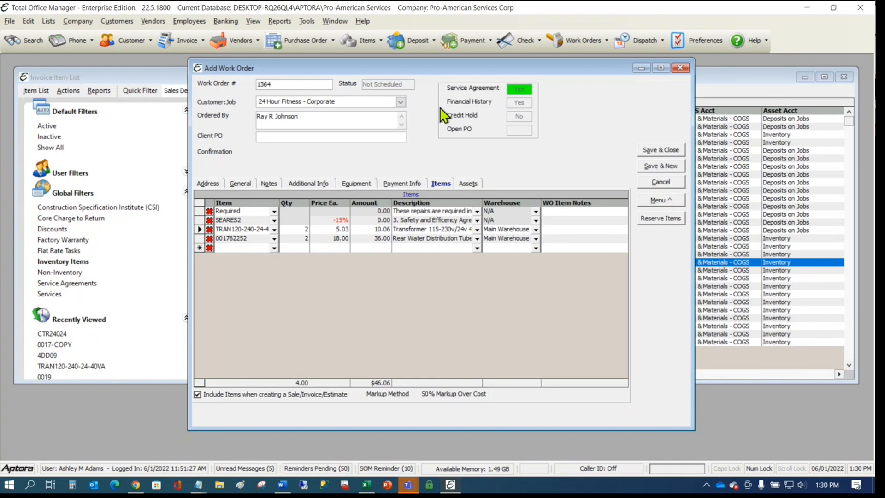
mouse_move(448, 115)
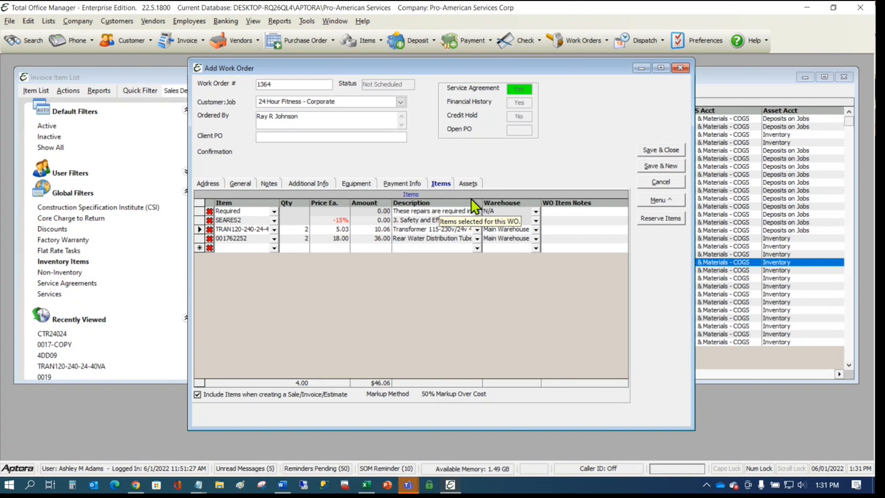
right_click(244, 228)
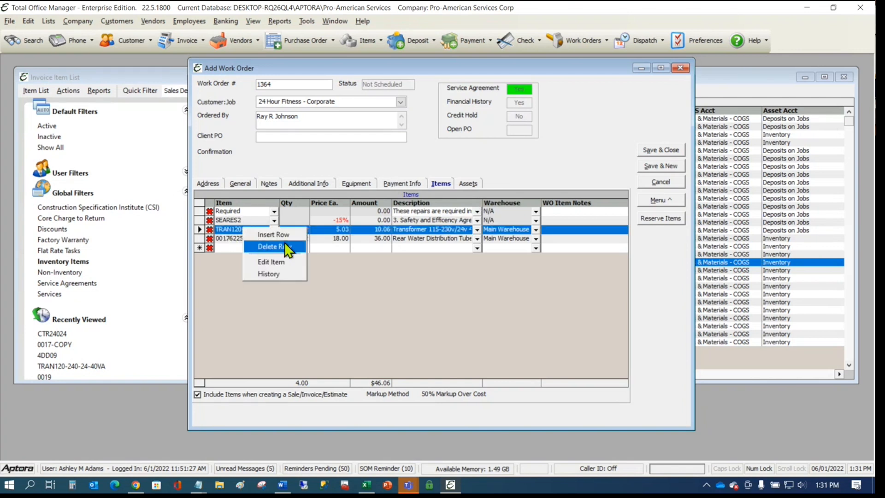
click(278, 261)
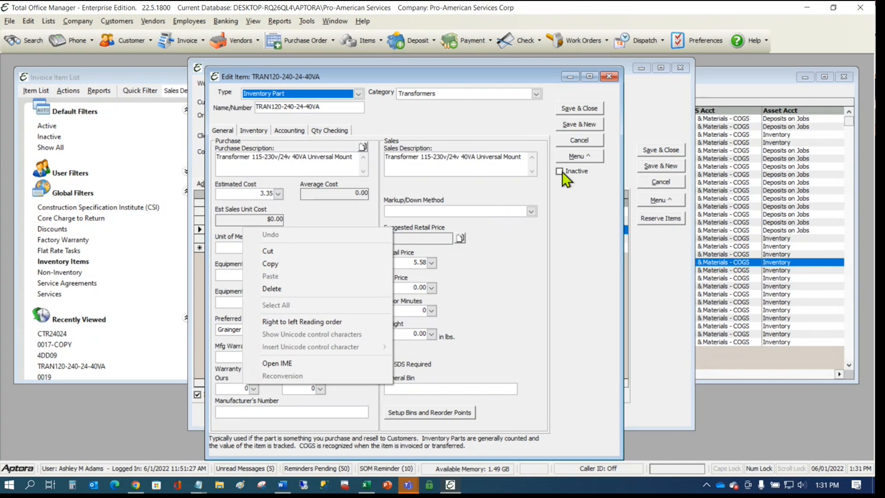
click(574, 157)
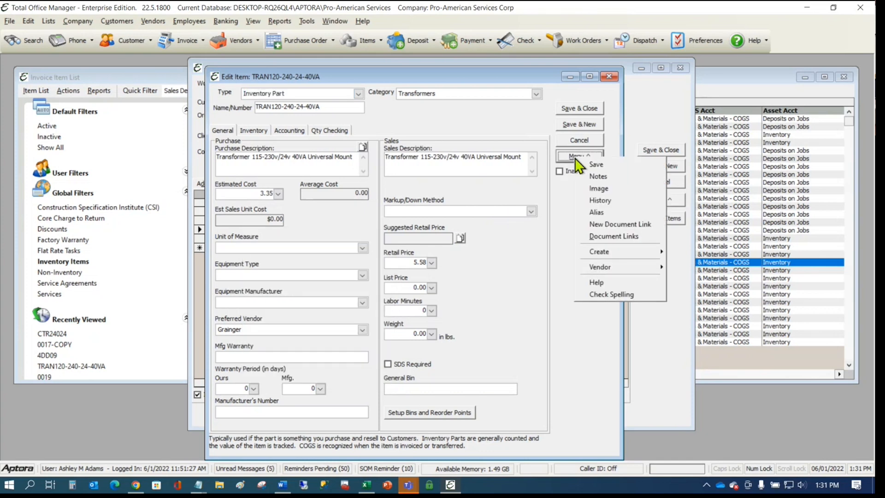
click(606, 210)
drag(389, 173, 609, 88)
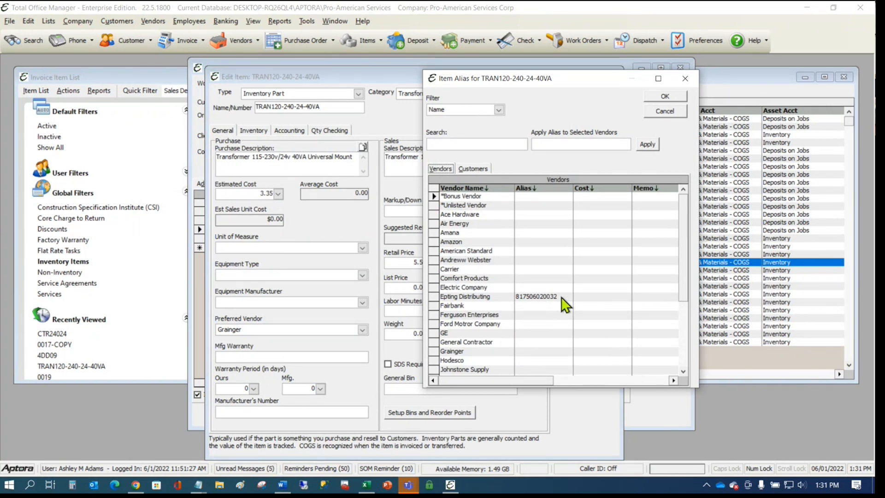
click(535, 269)
drag(525, 79, 567, 95)
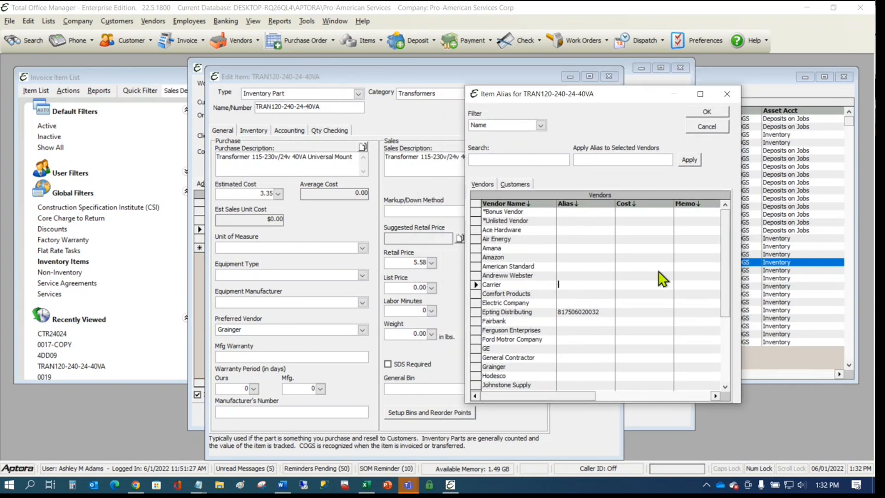
click(712, 113)
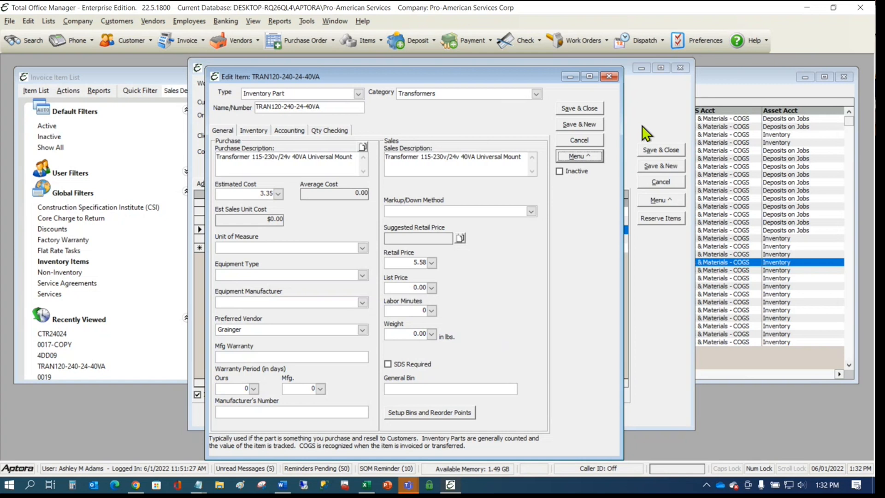
- Select the item's Name/Number text, then switch to the TOM Web Portal home page in Chrome
click(331, 103)
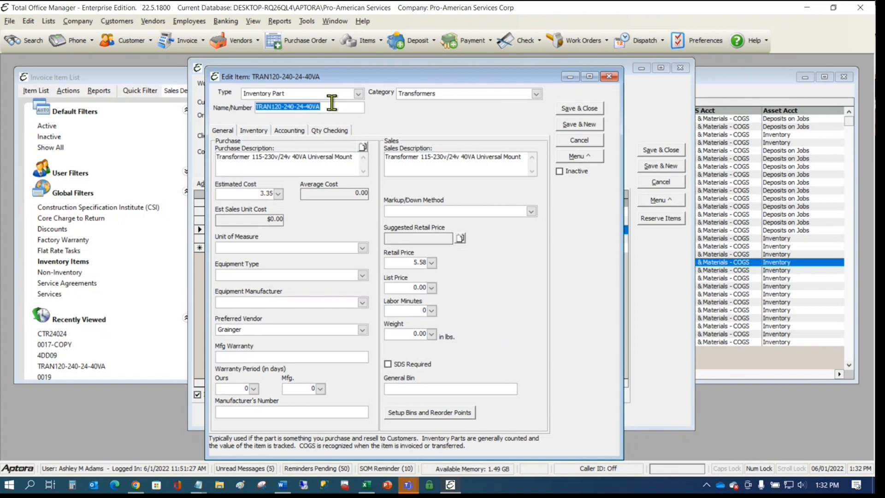
click(331, 103)
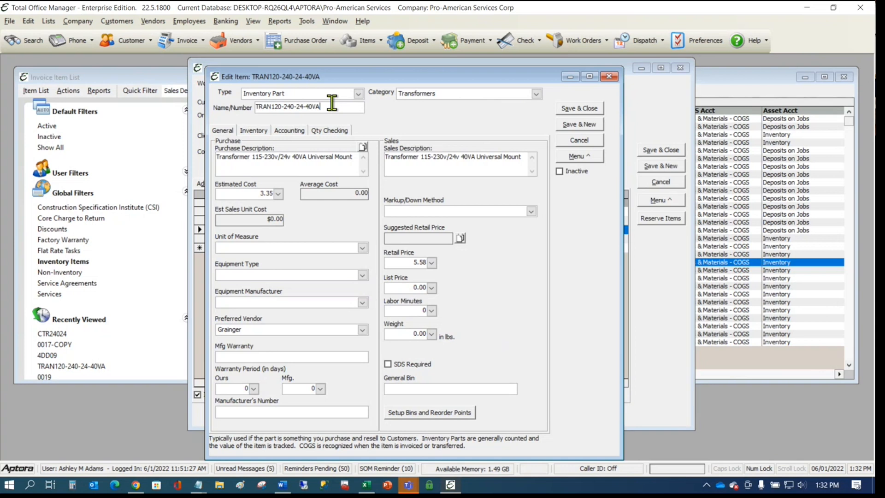
click(137, 488)
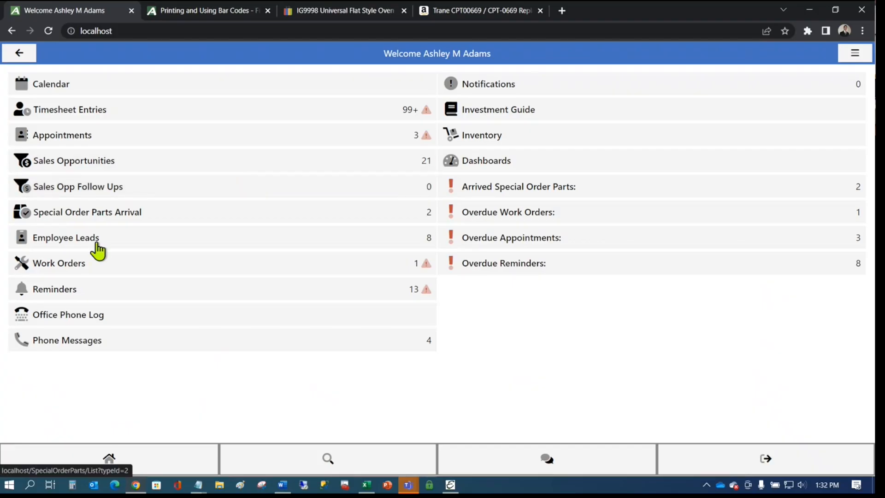
- Close the IG9998 and Trane product pages and open Add Items for work order 1363
click(309, 266)
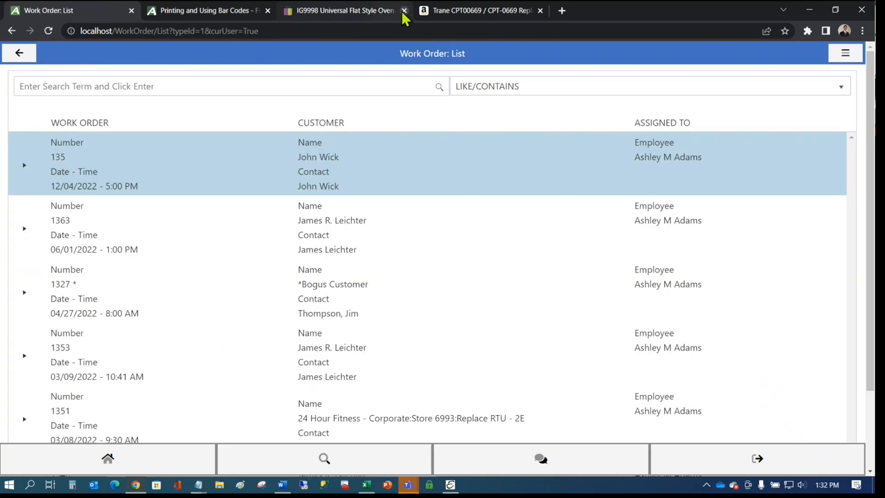
click(403, 10)
click(404, 10)
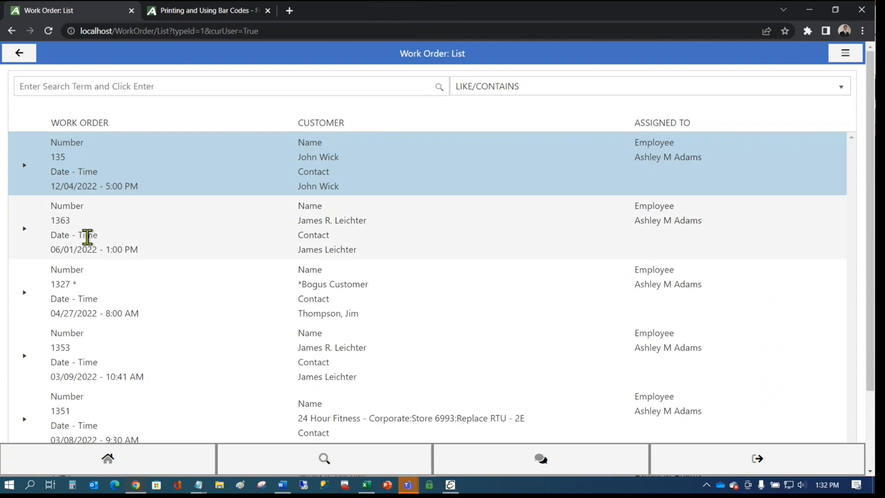
click(142, 231)
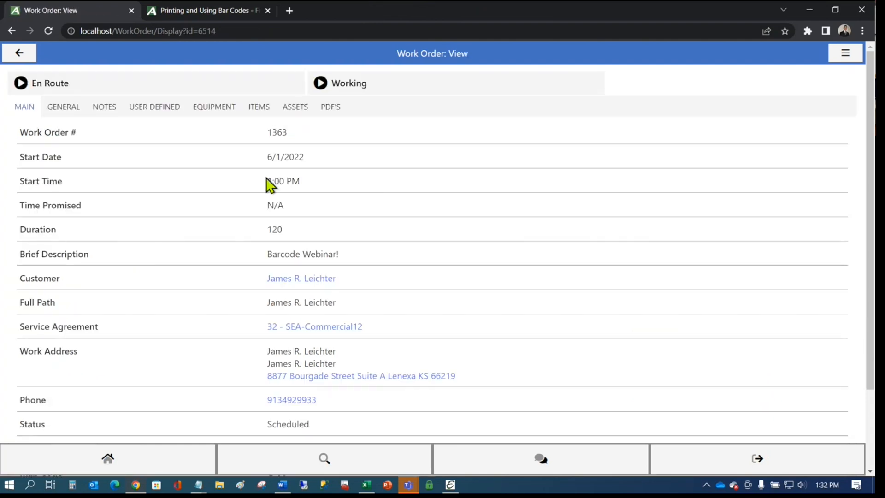
click(259, 109)
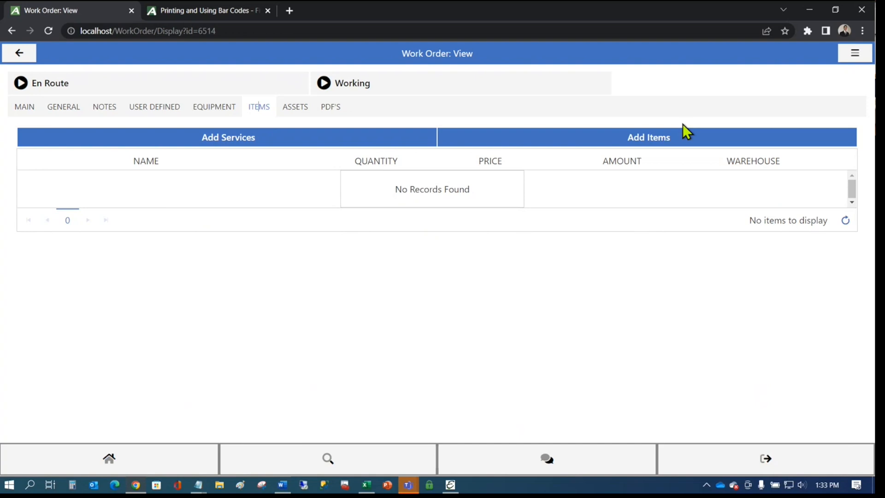
click(640, 139)
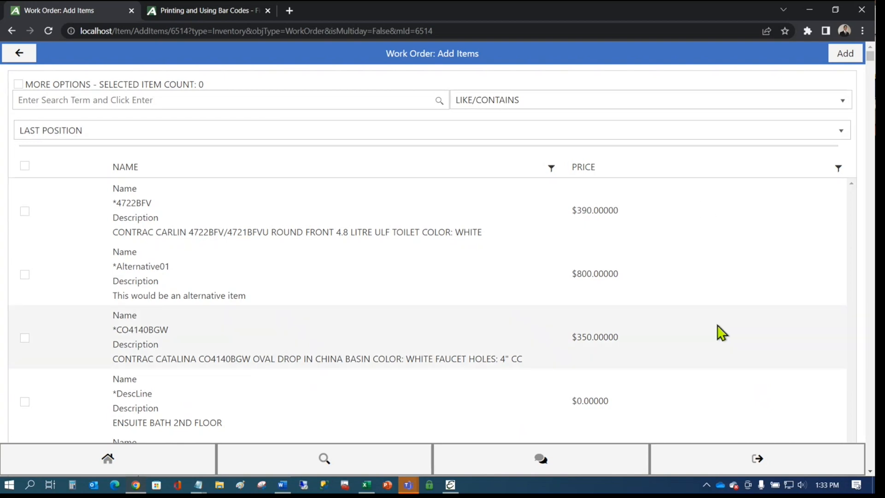
click(103, 100)
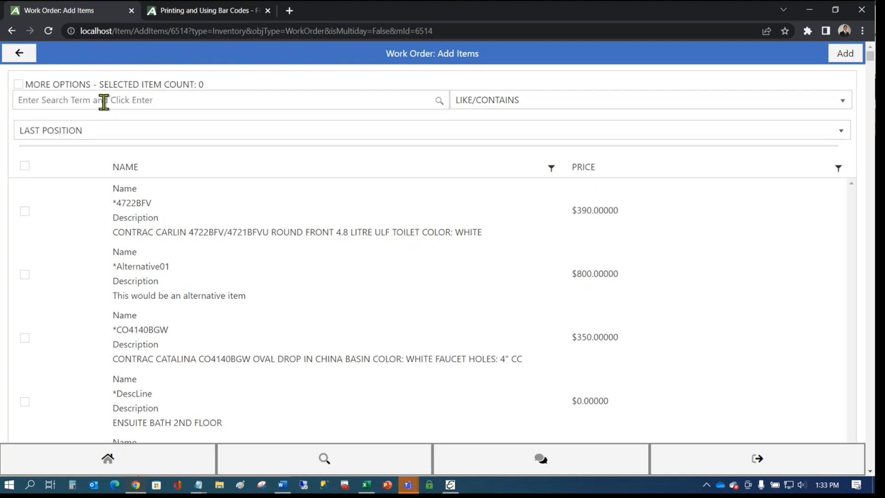
text(817506020032)
key(Return)
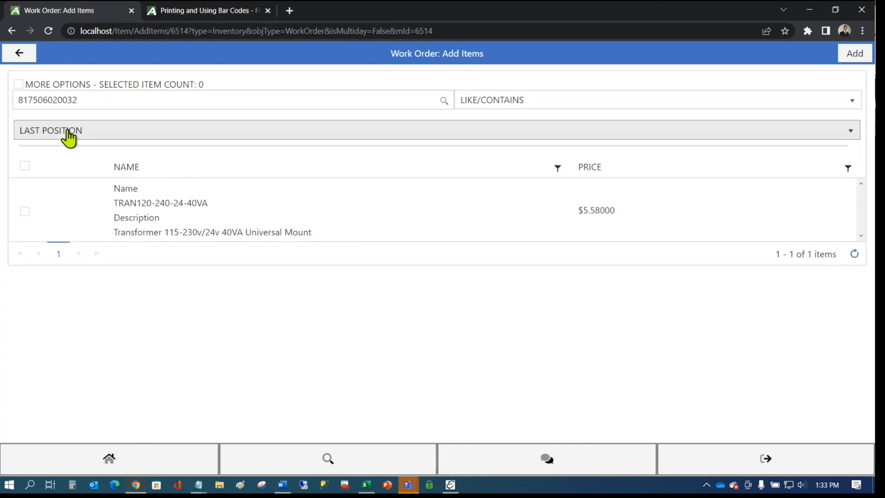
click(25, 211)
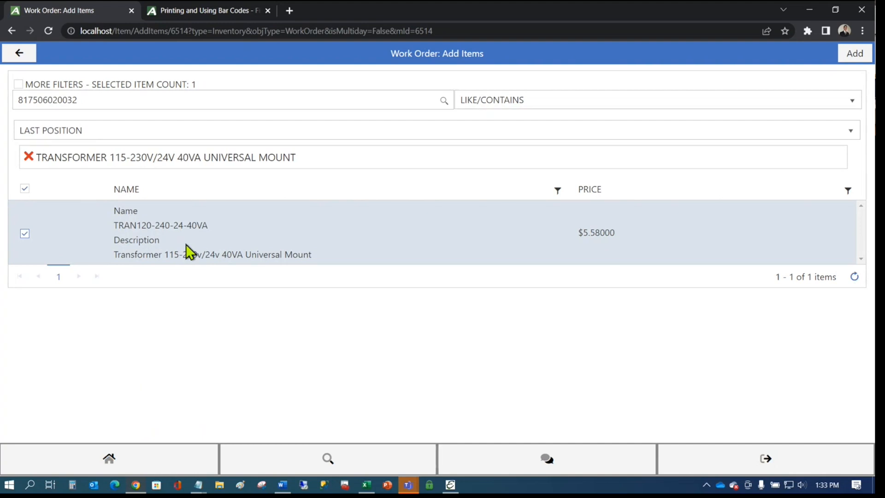
click(119, 103)
key(BackSpace)
key(BackSpace)
key(BackSpace)
key(BackSpace)
key(BackSpace)
key(BackSpace)
key(BackSpace)
key(BackSpace)
key(BackSpace)
key(BackSpace)
key(BackSpace)
key(BackSpace)
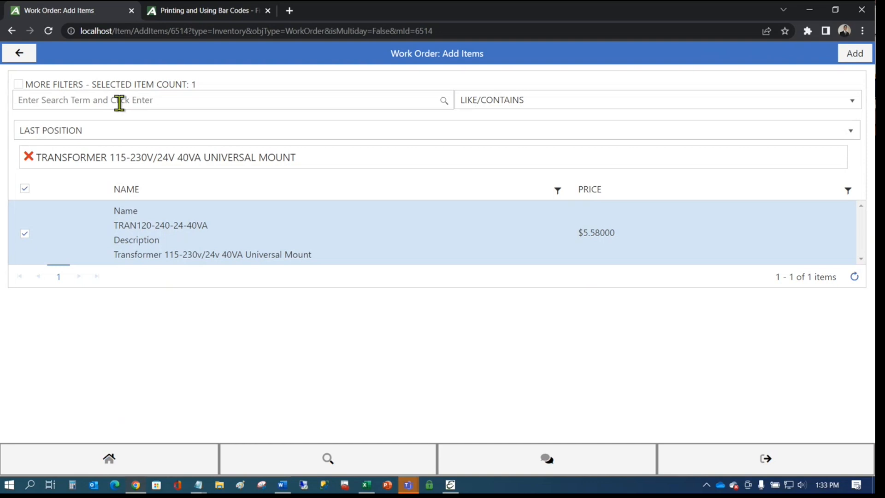
text(840993011009)
key(Return)
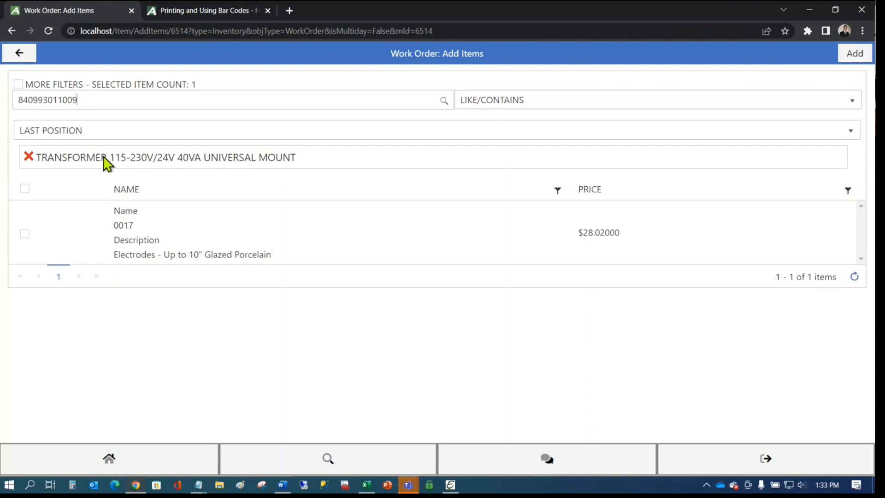
click(24, 234)
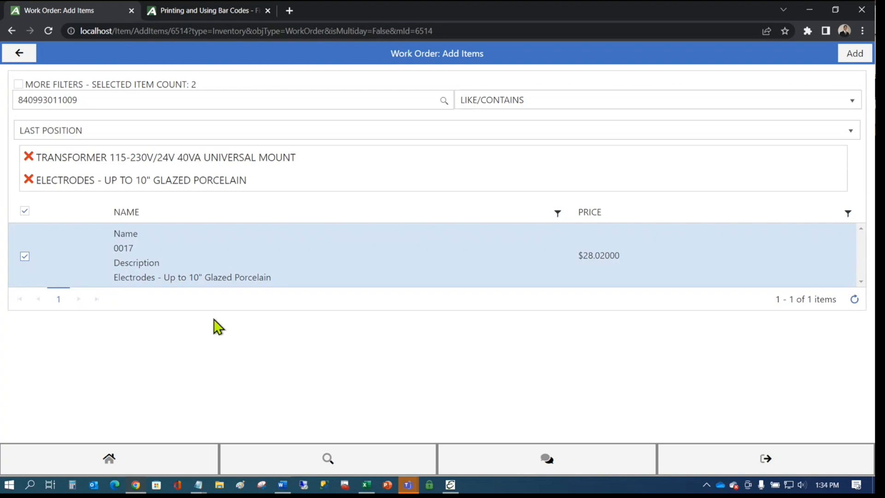
click(126, 100)
key(BackSpace)
key(BackSpace)
key(BackSpace)
key(BackSpace)
key(BackSpace)
key(BackSpace)
key(BackSpace)
key(BackSpace)
key(BackSpace)
key(BackSpace)
key(BackSpace)
key(BackSpace)
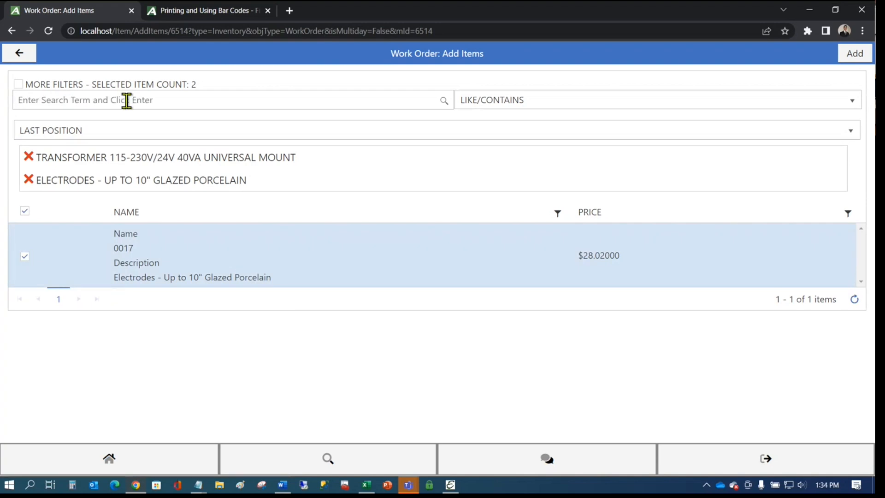
text(B08FH25TV6)
key(Return)
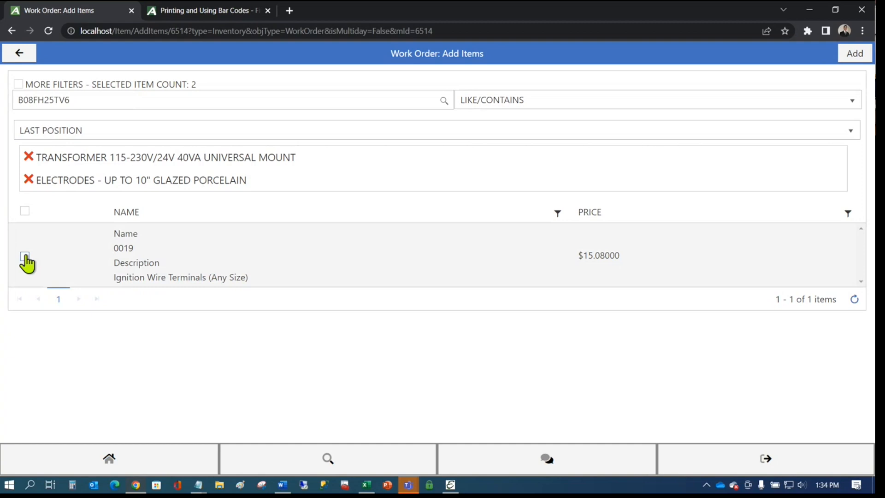
click(25, 256)
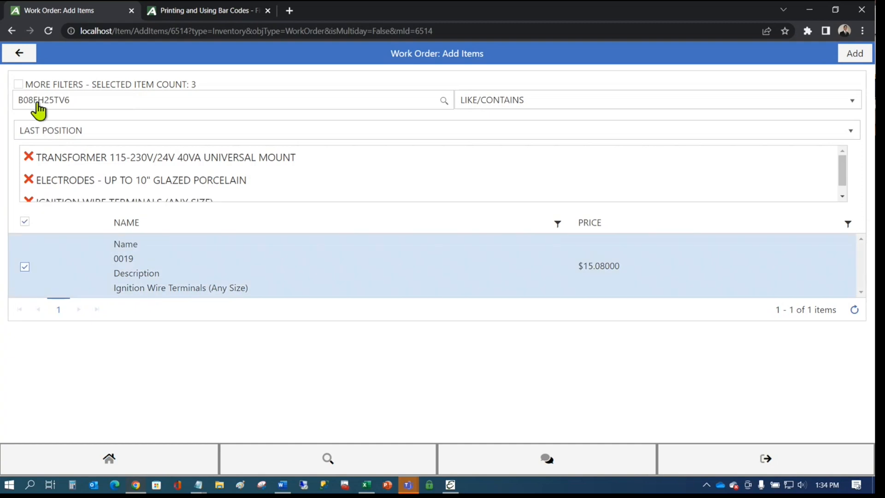
click(855, 60)
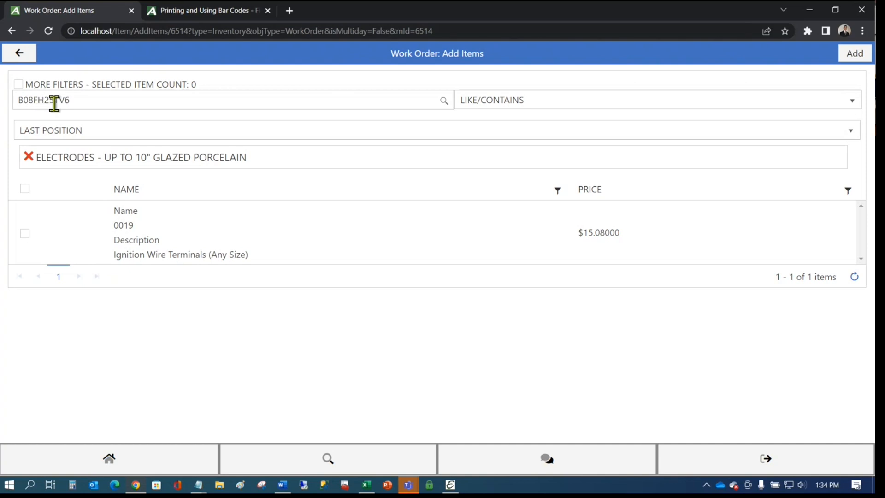
double_click(121, 224)
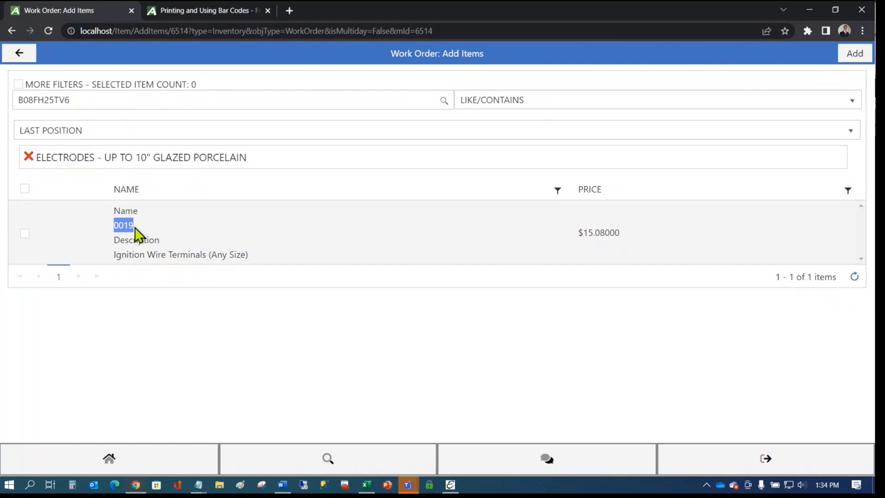
click(130, 225)
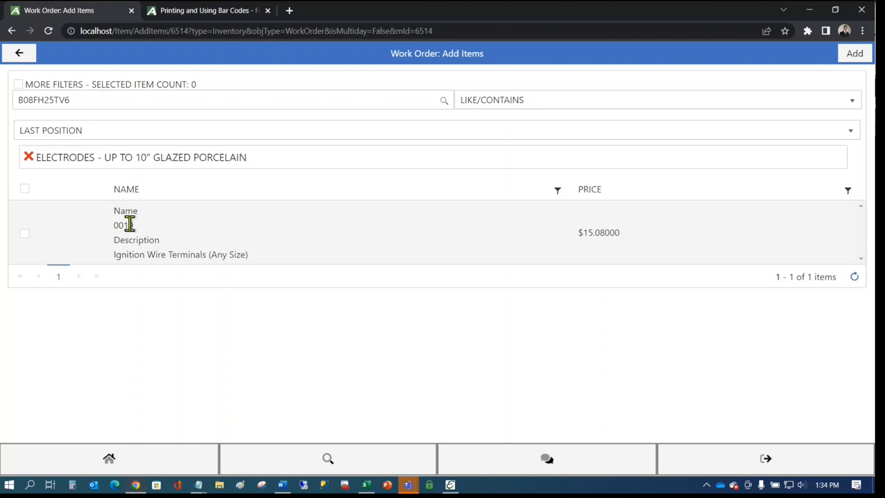
click(453, 489)
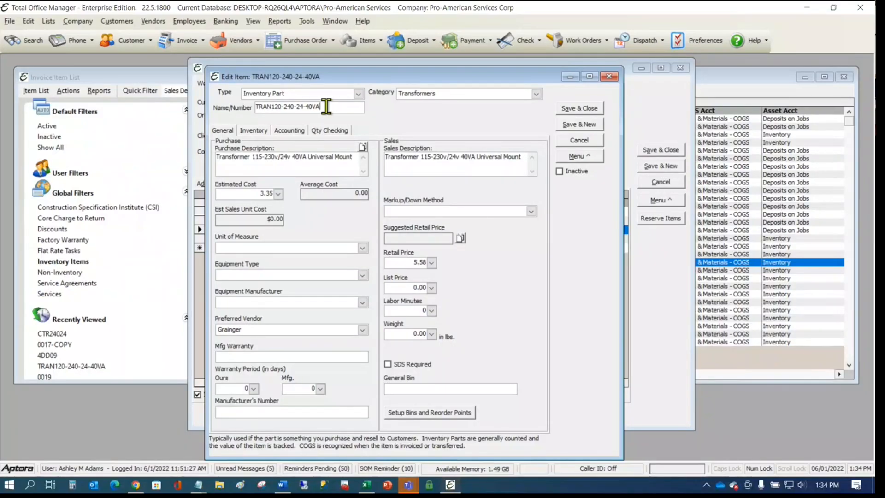
double_click(326, 106)
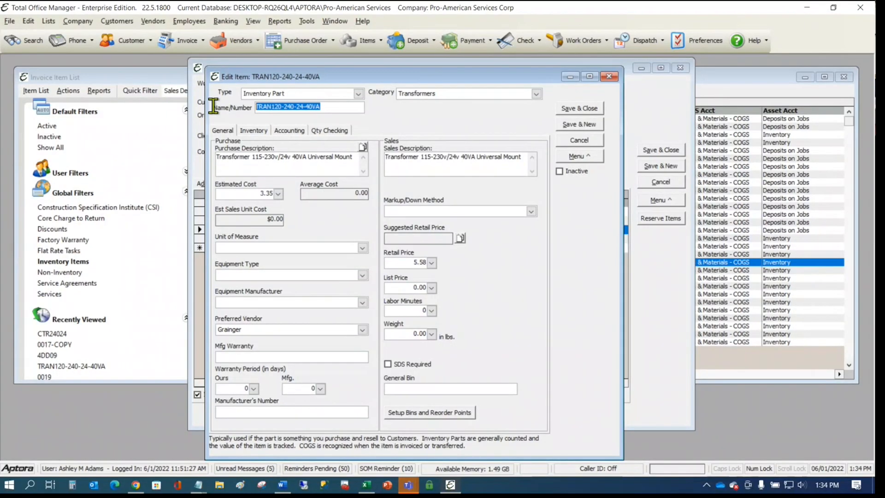
click(341, 108)
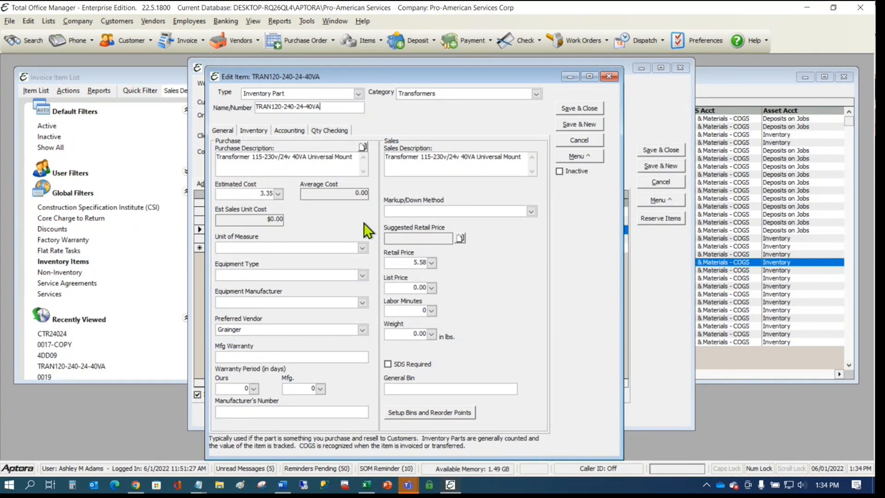
right_click(202, 486)
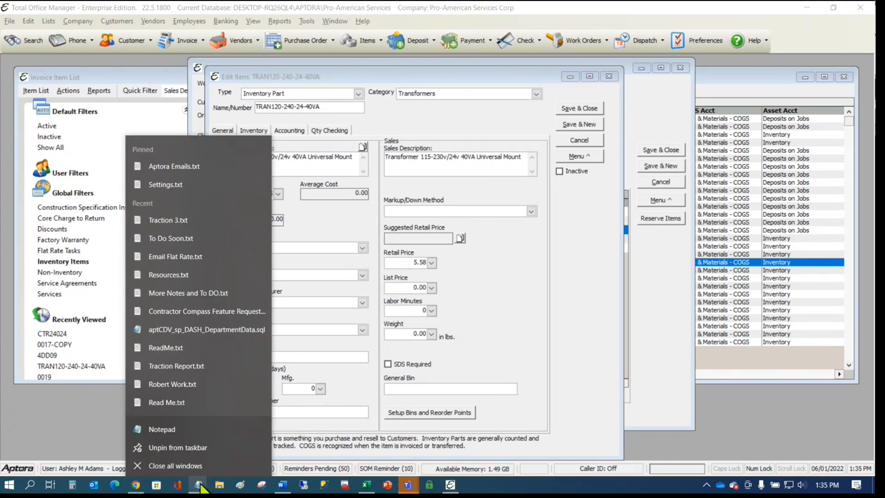
click(171, 425)
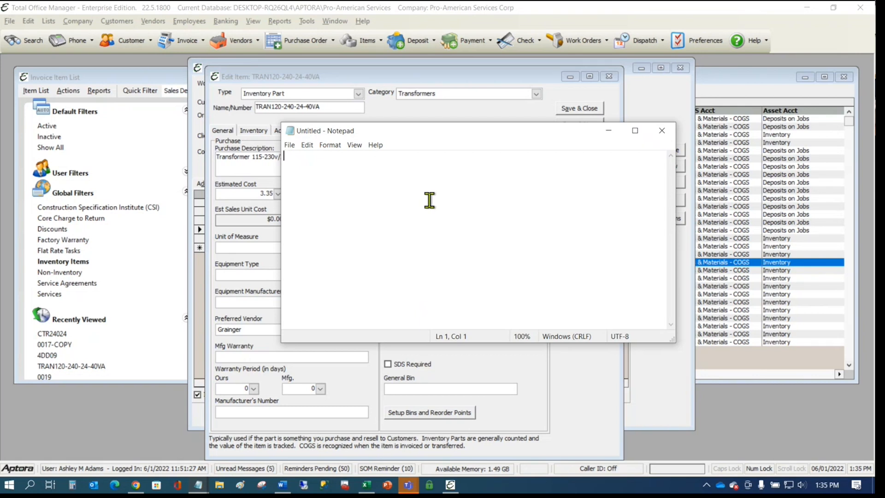
text(085267145442)
key(Return)
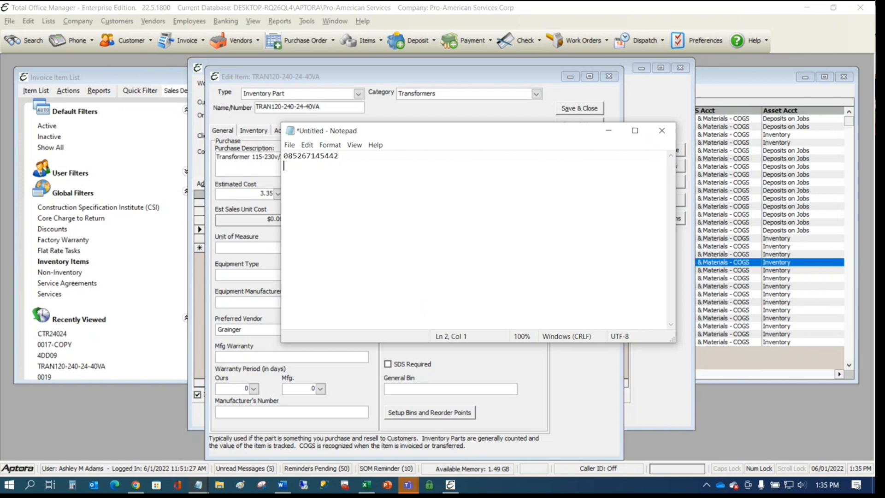
text(085267145442)
key(Return)
text(085267145442)
key(Return)
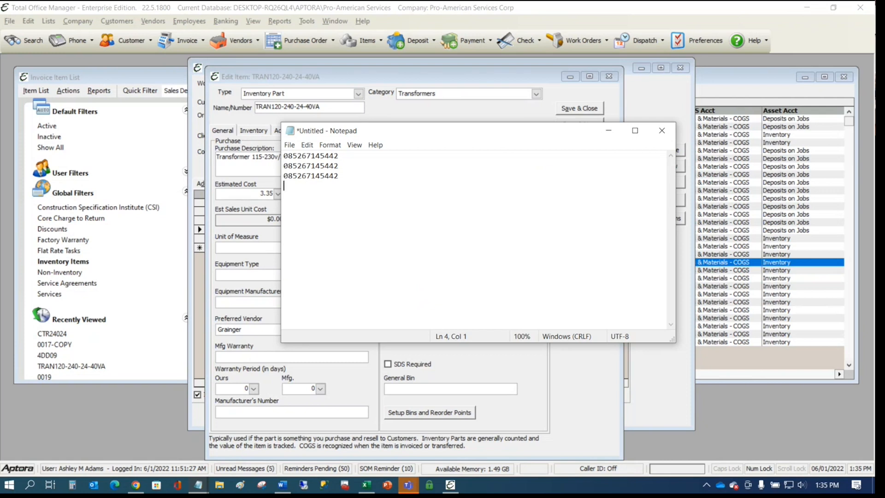
text(085267145442)
key(Return)
text(840993011009)
key(Return)
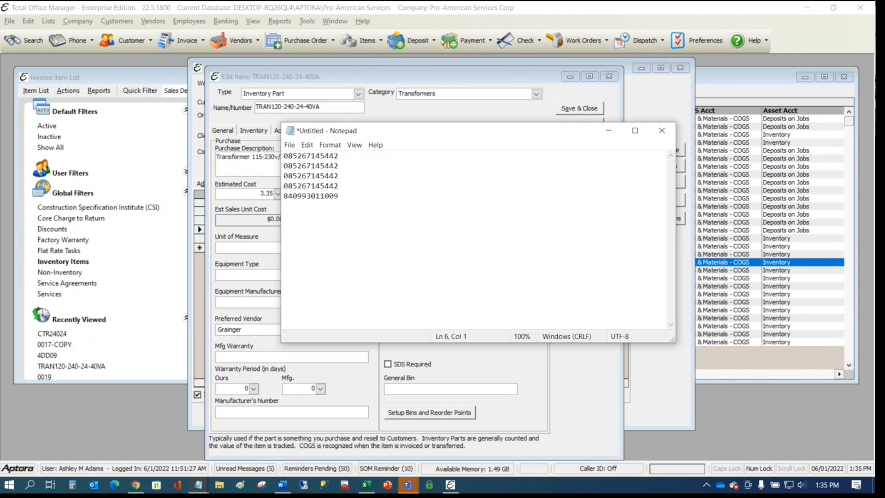
text(http://congra.net/ugtfrpc)
key(Return)
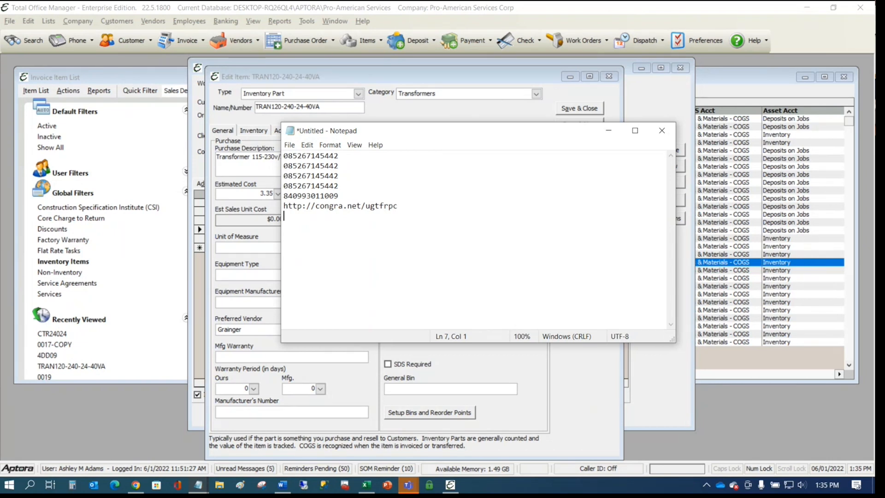
text(031000126124)
key(Return)
text(http://congra.net/ugtfrpc)
key(Return)
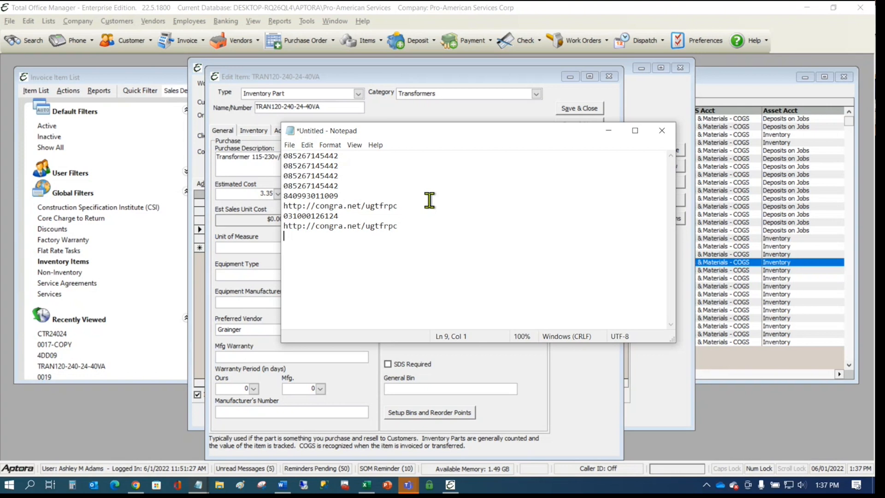
- Enter 5B103 twice, 5B100, 5B116, CRT39024, CTR27524, CTR26024 and CTR34024, one per line
text(5B103)
key(Return)
text(5B103)
key(Return)
text(5B100)
key(Return)
text(5B116)
key(Return)
text(CRT39024)
key(Return)
text(CTR27524)
key(Return)
text(CTR26024)
key(Return)
text(CTR34024)
key(Return)
text(CTR34024)
- Continue with CTR35024, 4DD63, 1V614 three times, 4DD17 and 3R289, one per line
key(Return)
text(CTR35024)
key(Return)
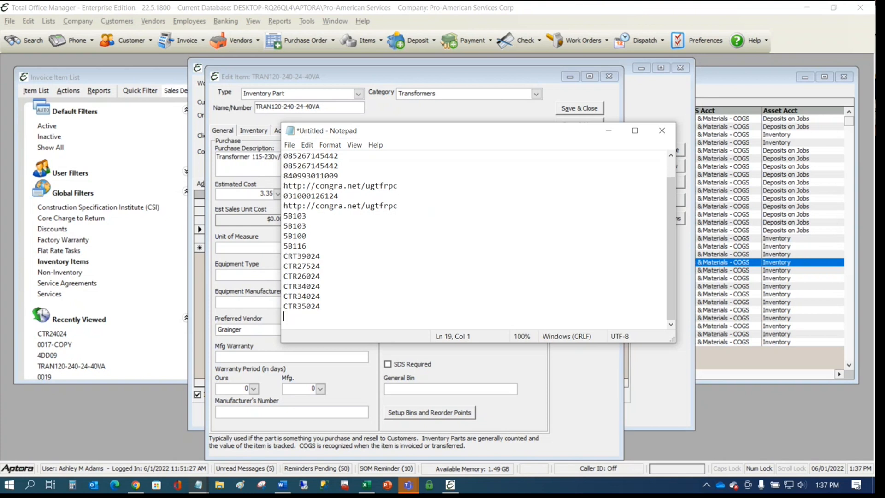
text(4DD63)
key(Return)
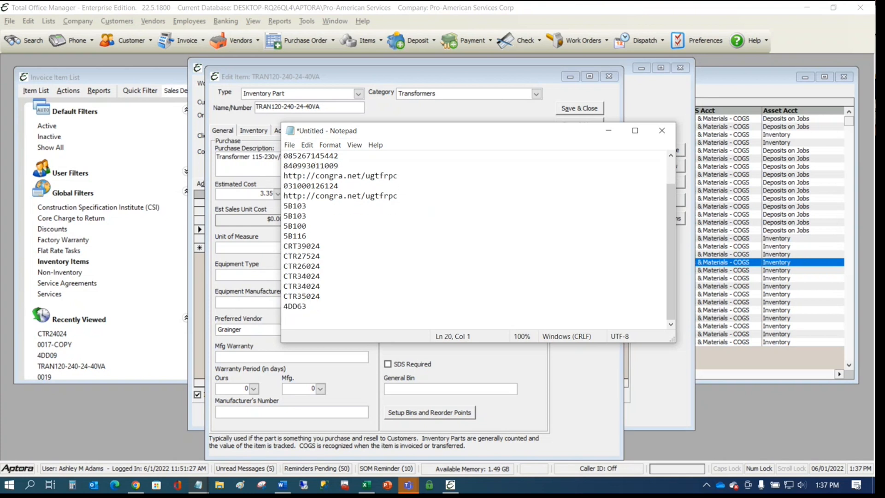
text(1V614)
key(Return)
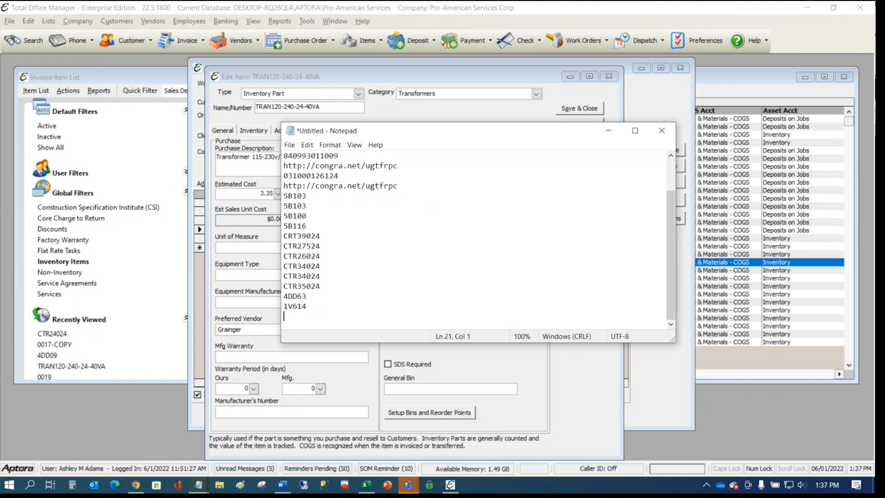
text(1V614)
key(Return)
text(1V614)
key(Return)
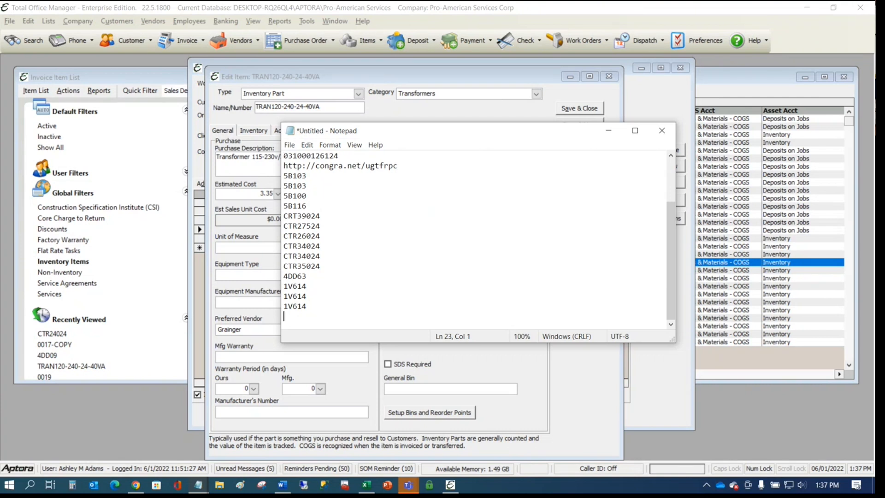
text(4DD17)
key(Return)
text(3R289)
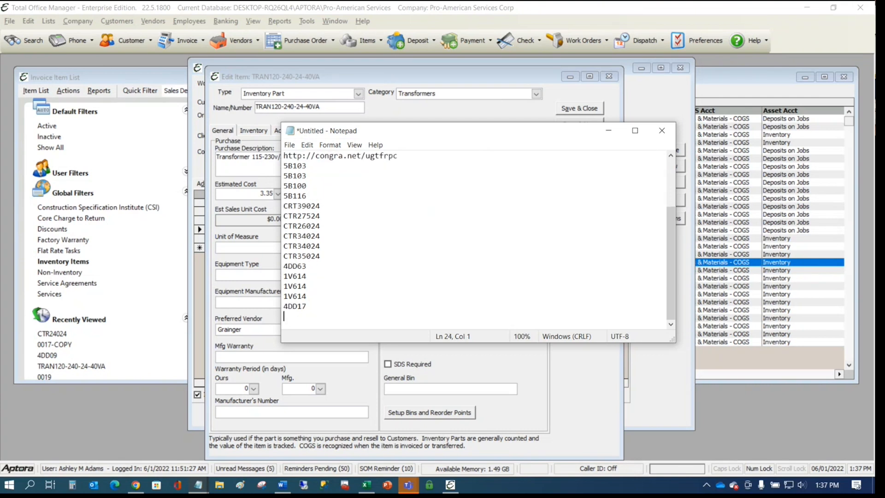
key(Return)
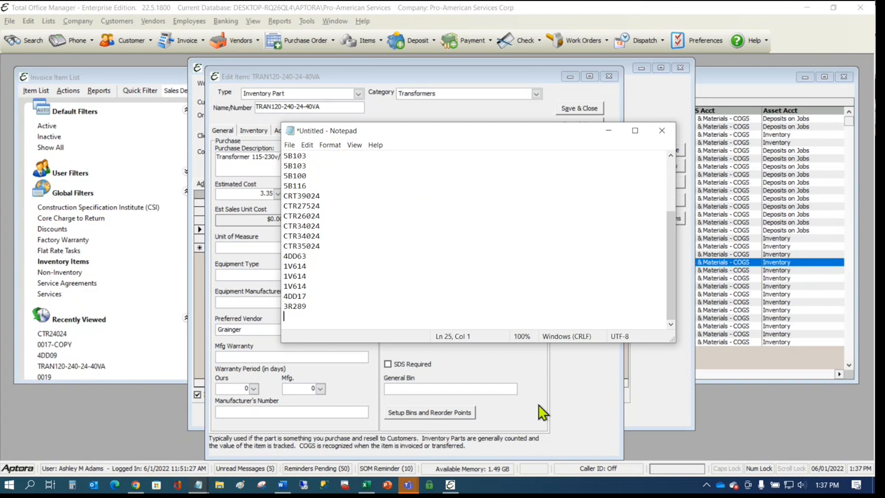
- Minimize Notepad, browse the Reports submenus, then switch to the Word document ~Ne36B1.doc
click(606, 134)
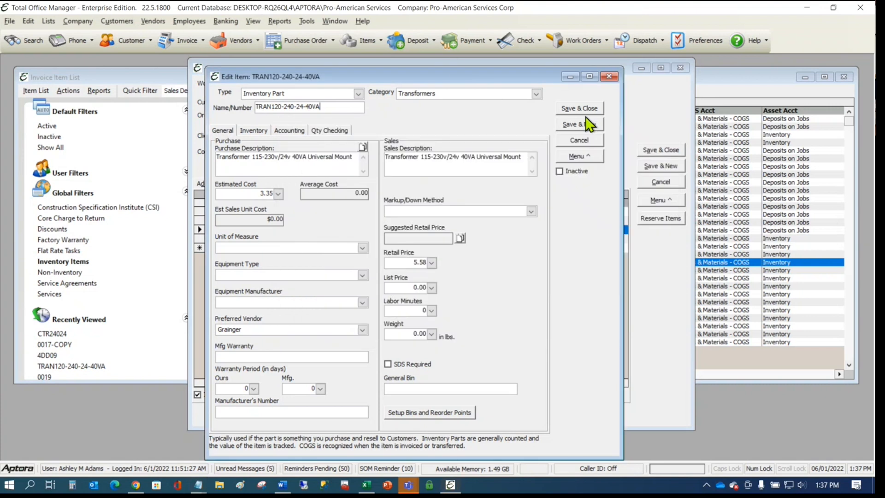
click(281, 22)
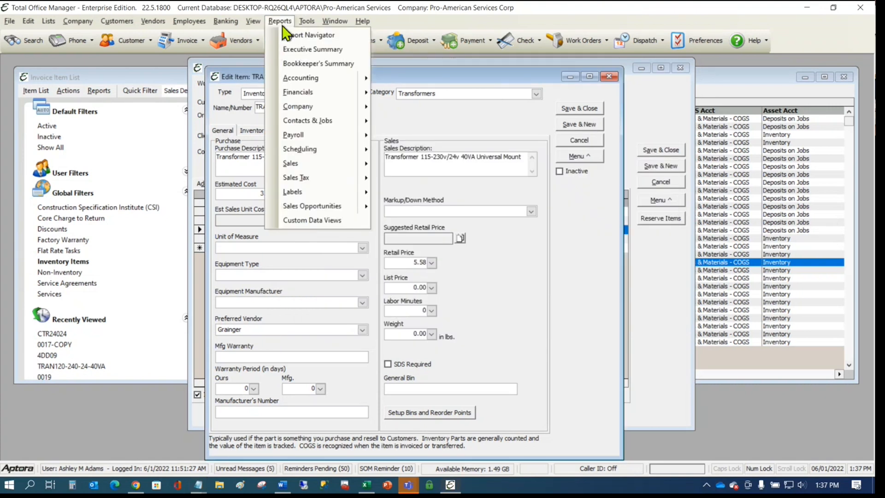
mouse_move(314, 134)
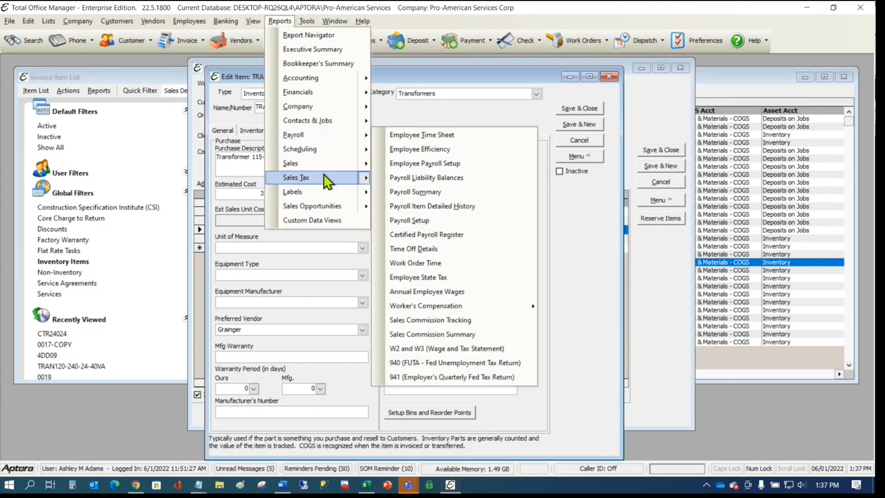
mouse_move(327, 189)
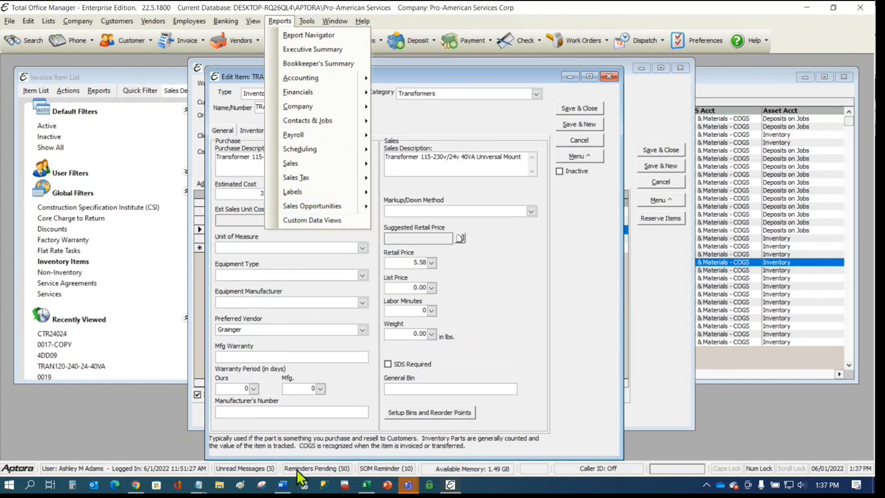
mouse_move(284, 486)
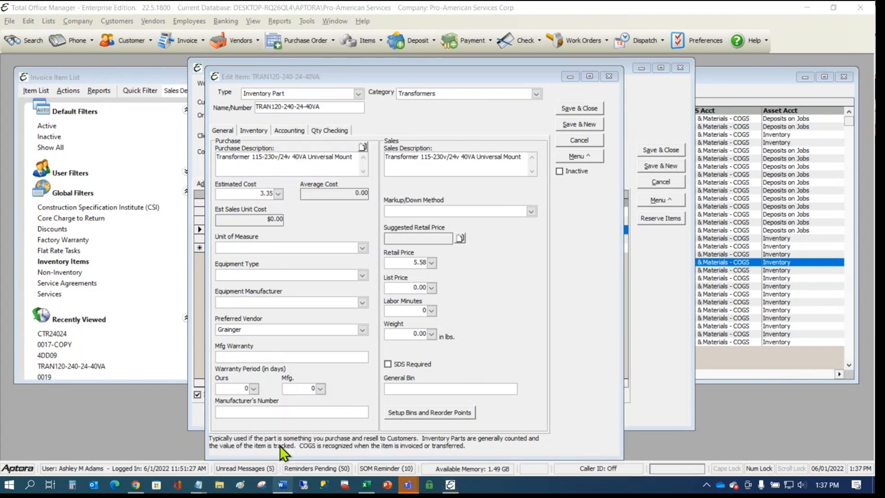
click(280, 445)
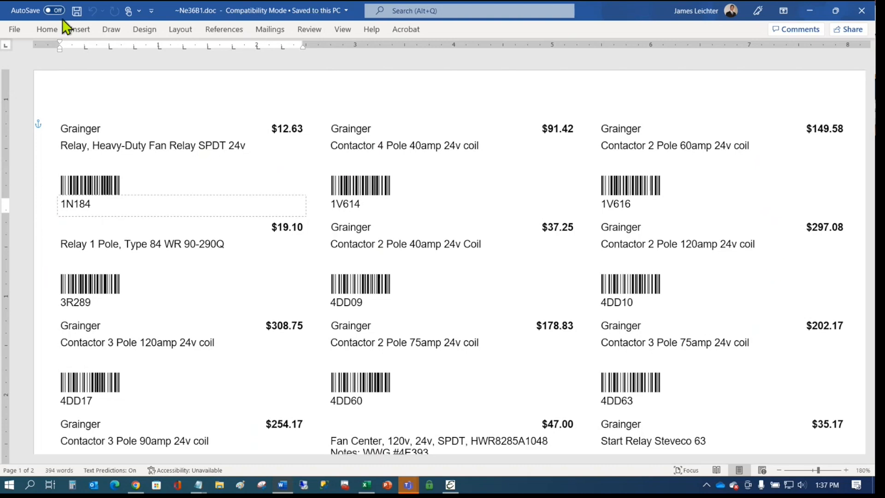
- Create a new blank Word document and pin the ribbon open
click(14, 30)
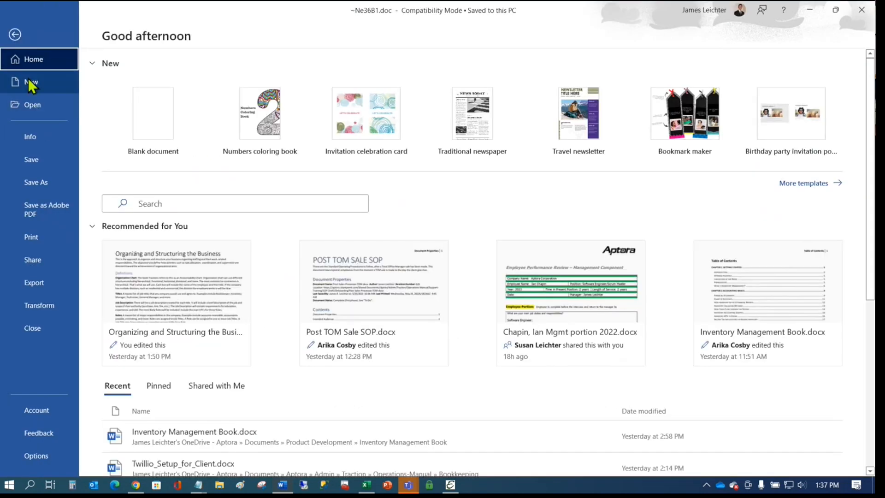
click(32, 81)
click(175, 140)
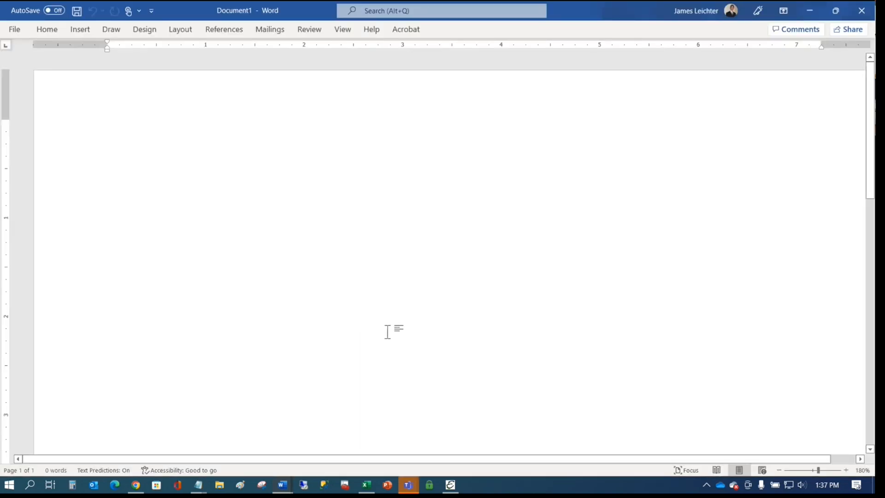
click(48, 30)
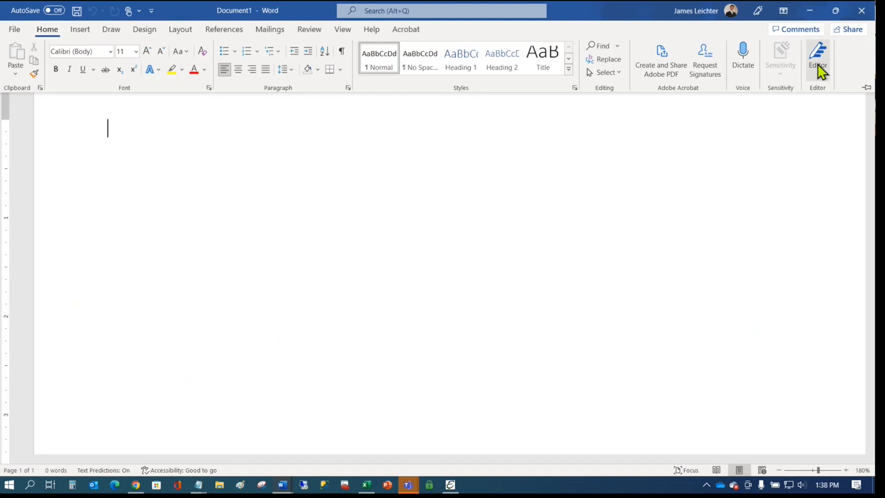
click(865, 88)
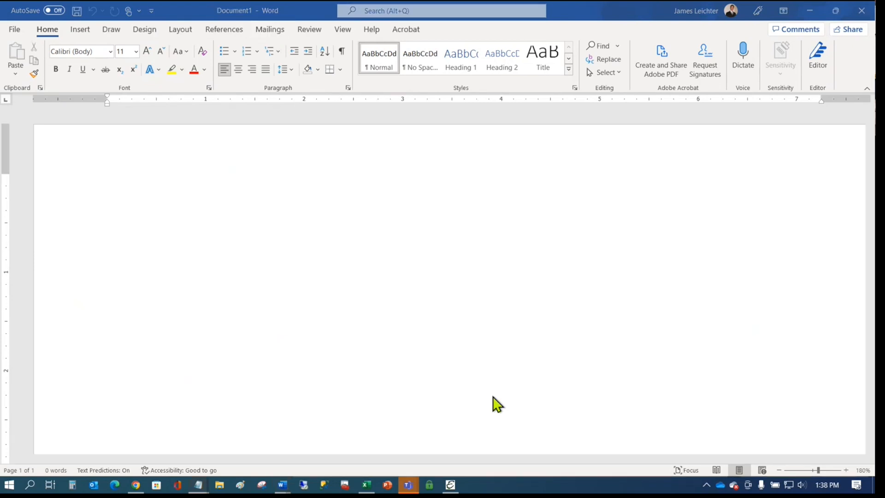
- Paste the field labels Item Number, Description, Price, Location and Min OH on separate lines
text(Item Number Description Price Location Min OH)
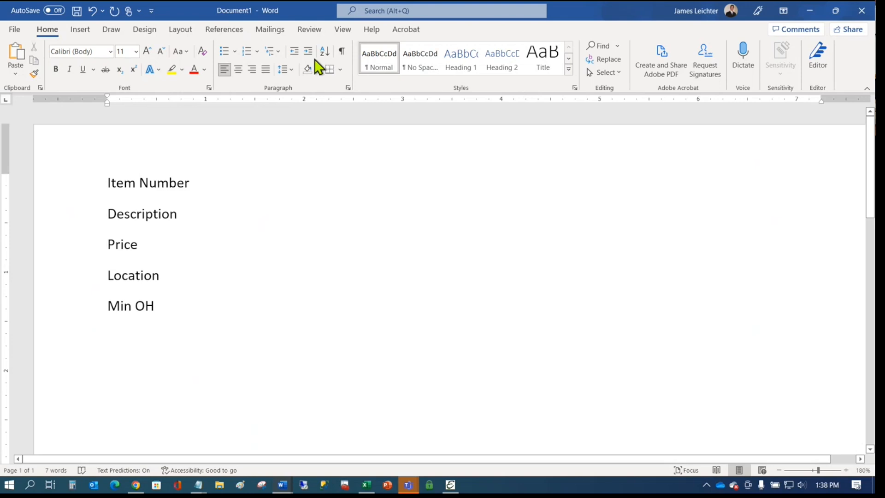
click(272, 31)
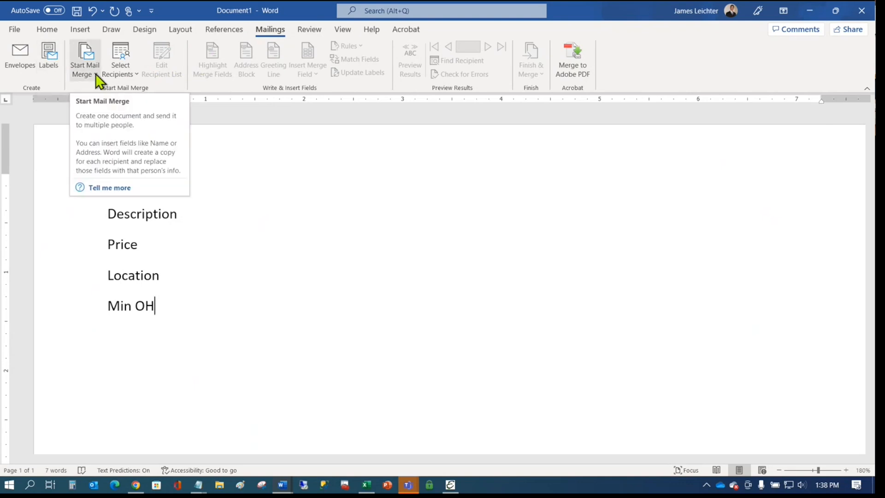
click(285, 188)
- Maximize the Sample-Word-Merge workbook and format prices C2:C11 as Currency
mouse_move(377, 485)
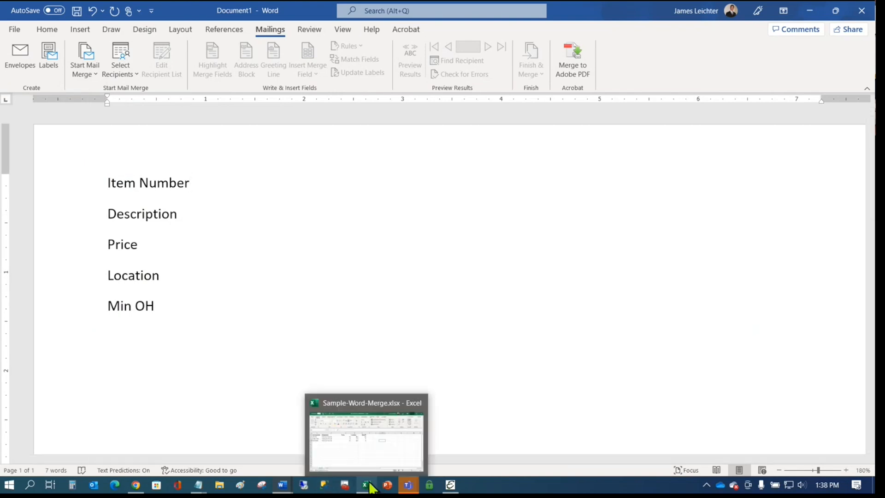
click(358, 435)
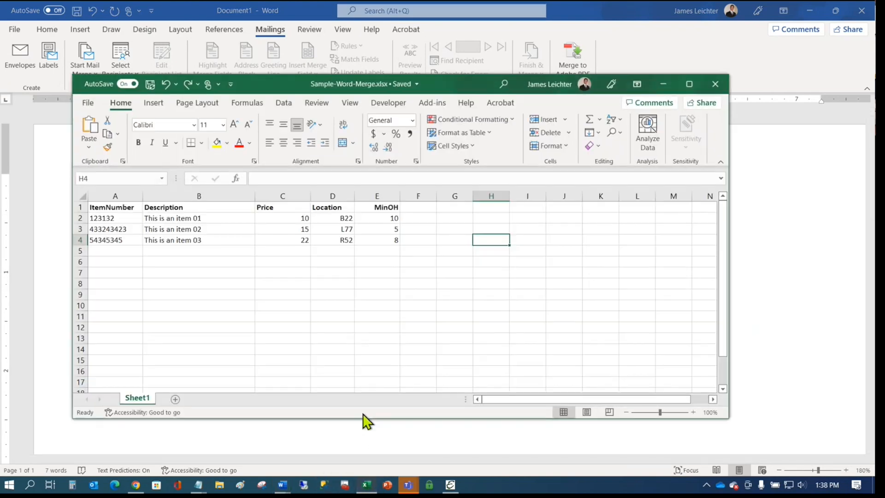
click(688, 83)
click(554, 285)
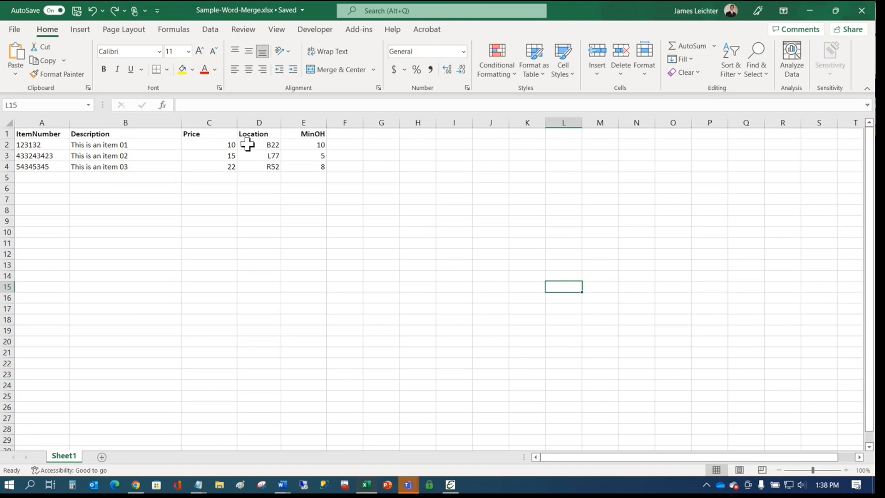
drag(229, 143, 221, 240)
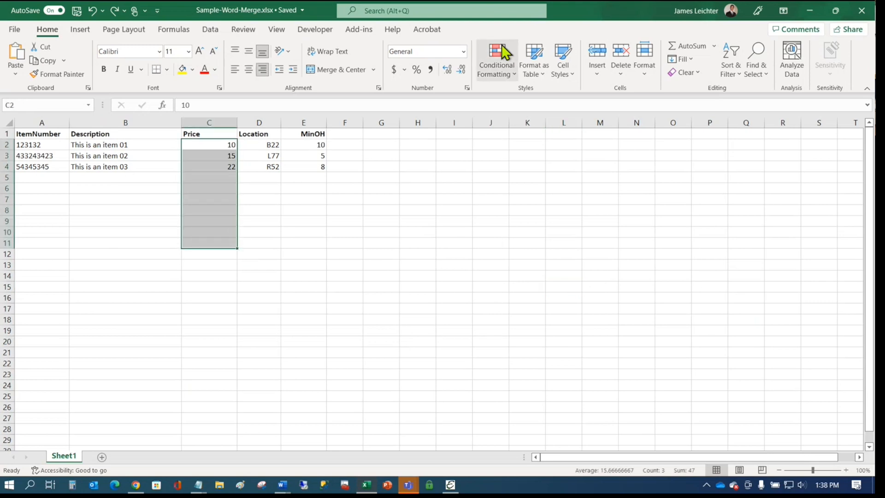
click(464, 51)
click(441, 134)
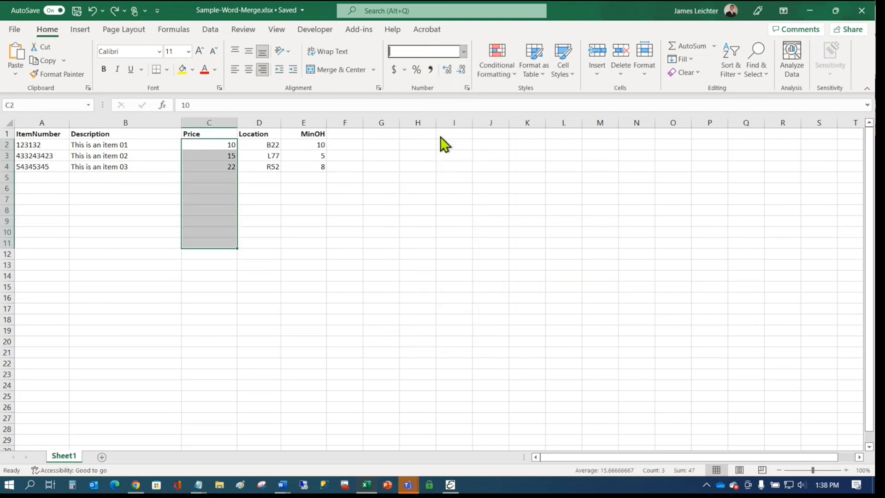
- Fill row A4:E4 down to create items 04 through 09, then close the workbook
click(391, 223)
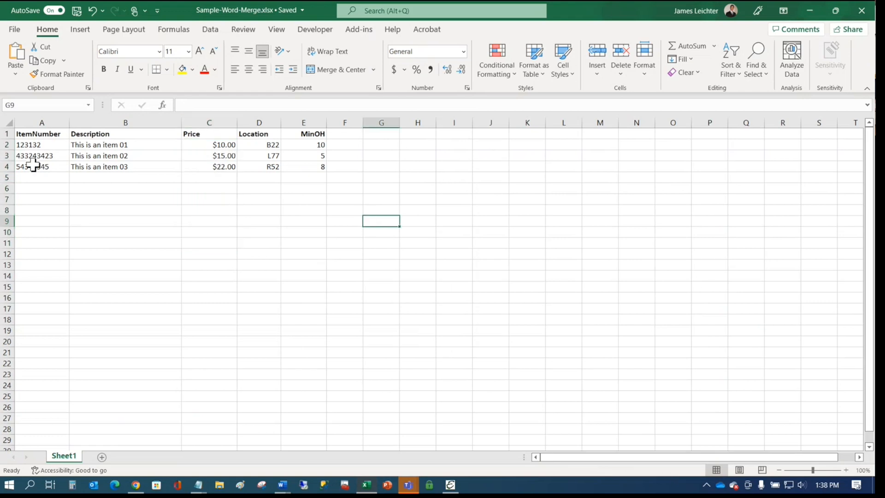
drag(35, 166, 326, 236)
click(411, 169)
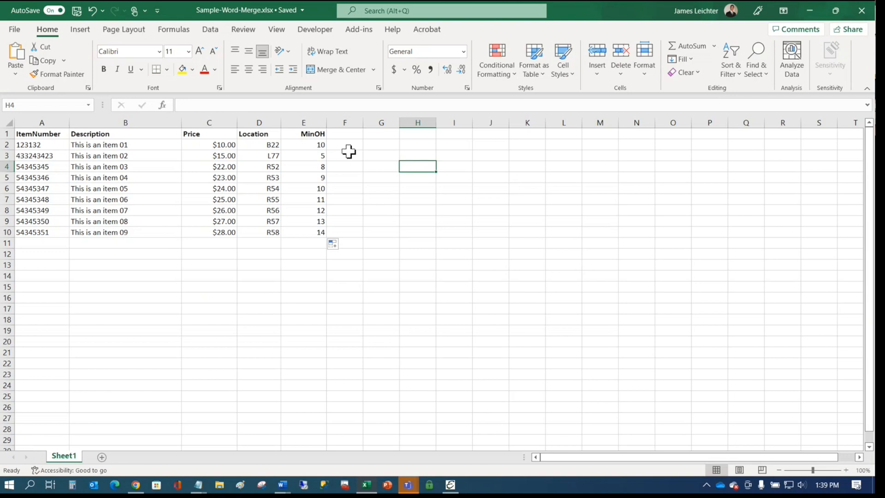
click(861, 10)
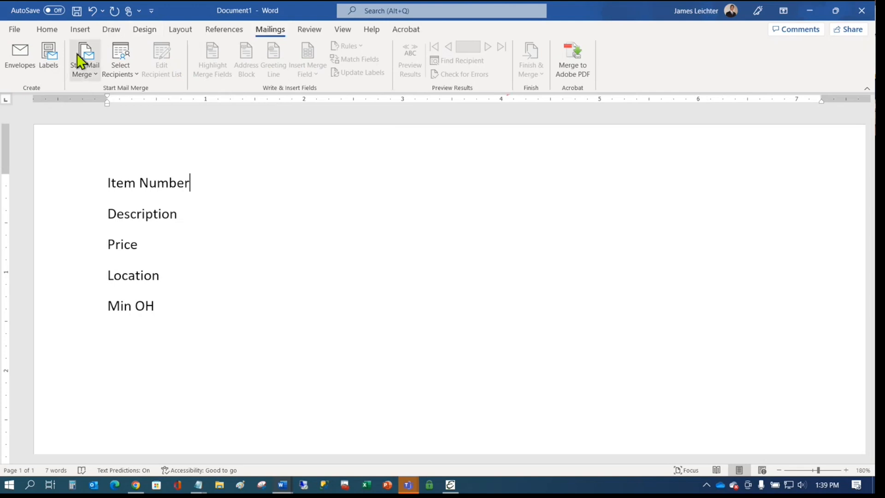
- Start a labels mail merge using Avery US Letter 18260 Address Labels
click(91, 83)
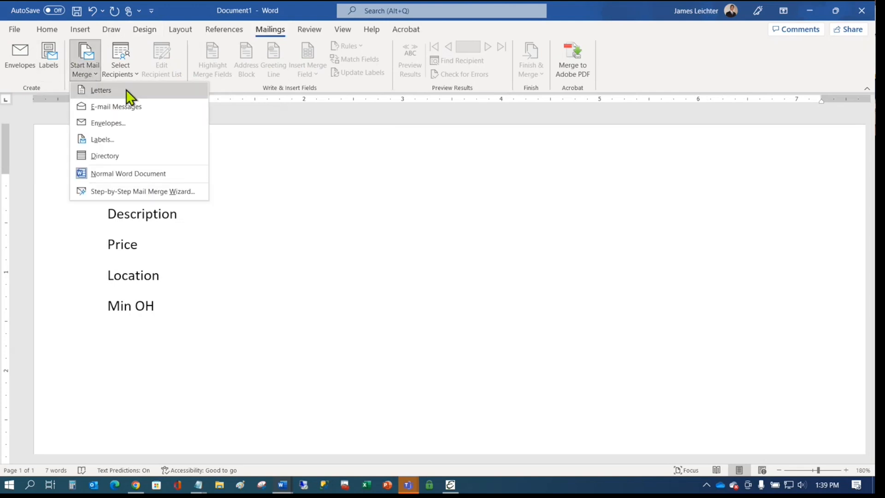
click(106, 139)
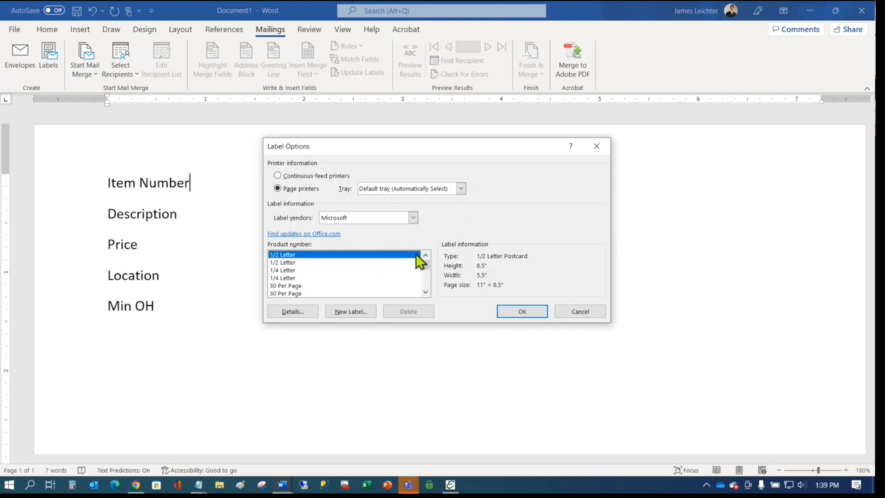
mouse_move(424, 264)
mouse_down()
mouse_move(427, 300)
mouse_move(427, 256)
mouse_up()
click(287, 289)
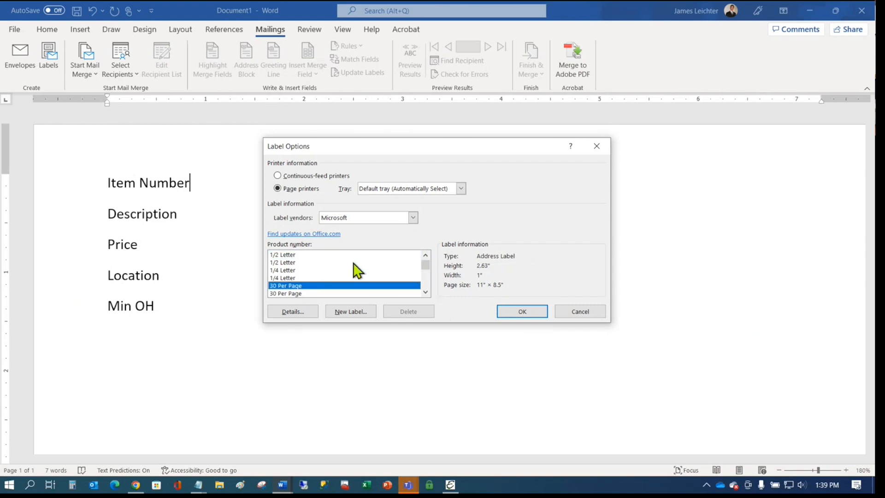
click(413, 219)
scroll(354, 263, down, 6)
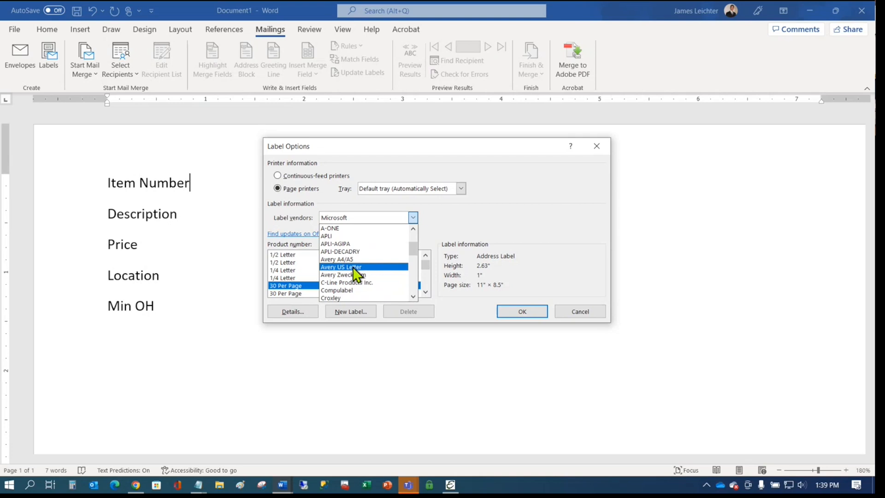
click(355, 268)
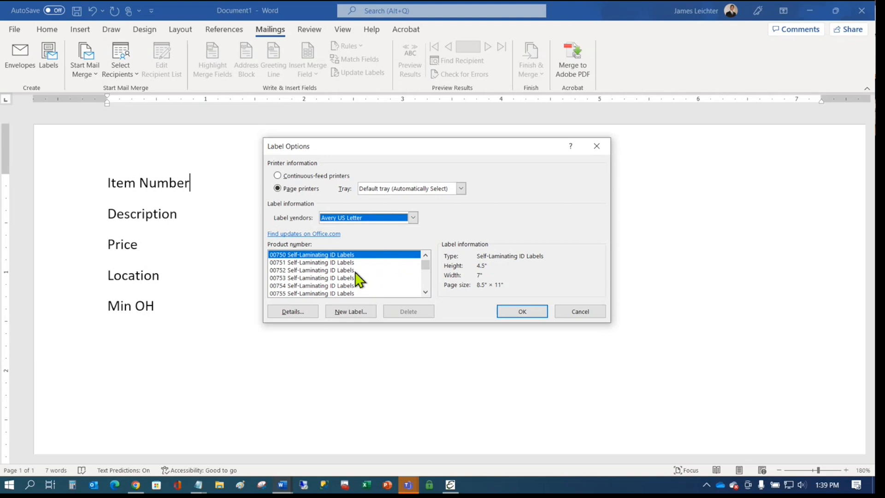
drag(426, 267, 424, 294)
click(426, 292)
click(298, 279)
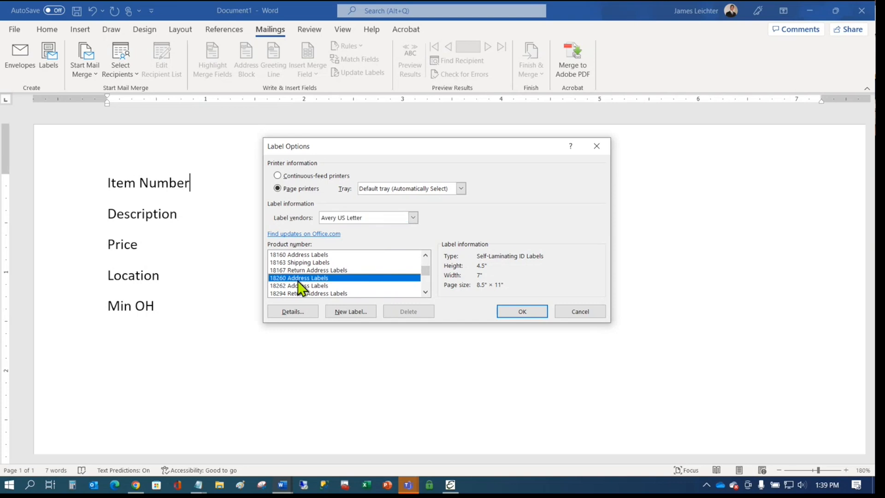
click(529, 318)
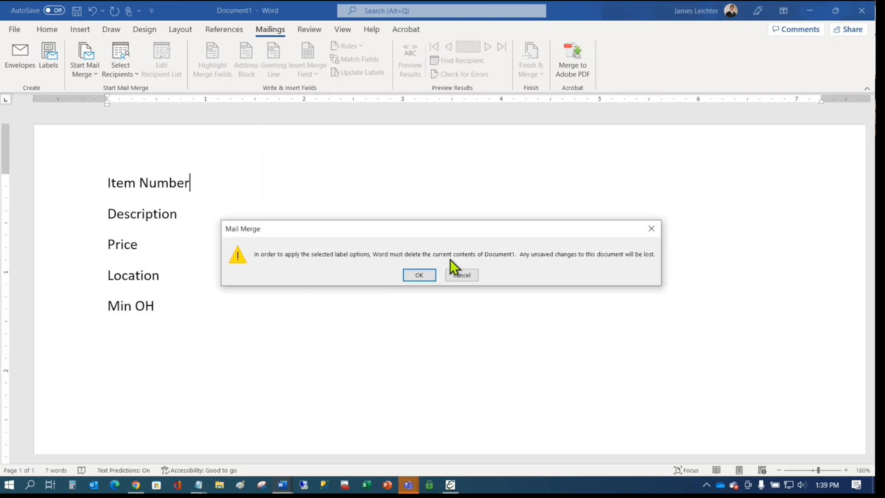
- Confirm clearing the document, paste the field labels into the first label and set them to 9 pt
click(426, 276)
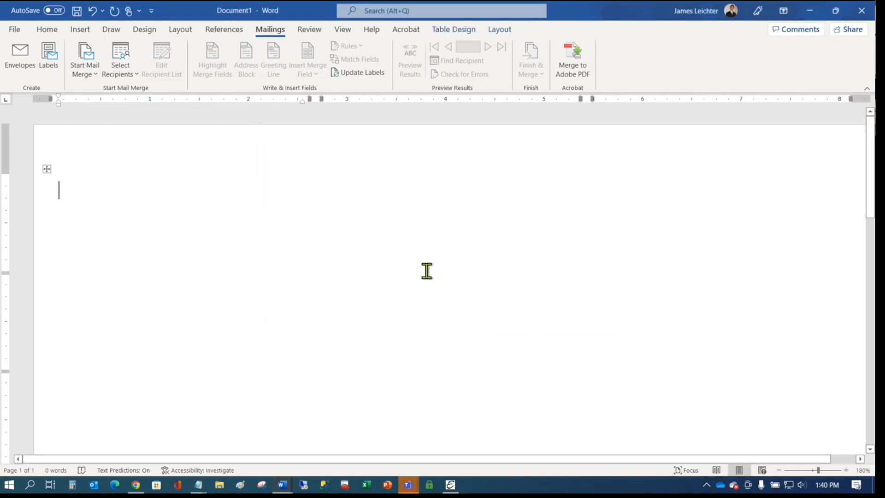
key(ctrl+v)
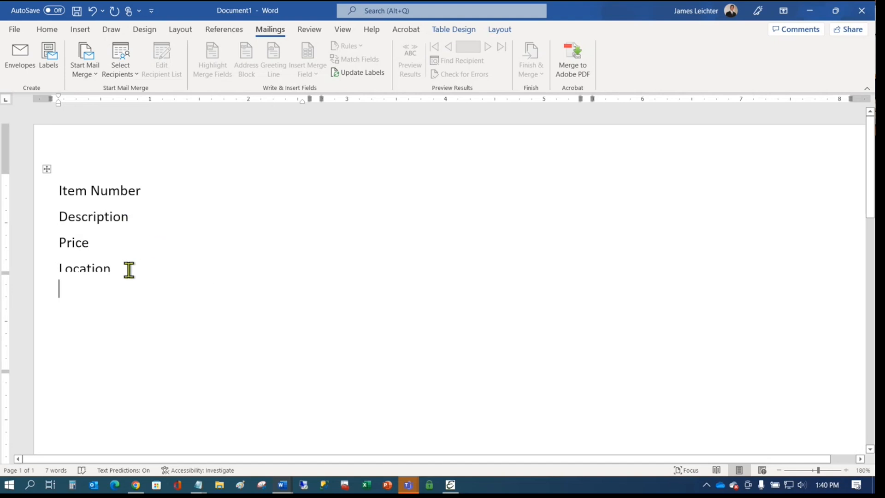
drag(129, 268, 21, 162)
click(46, 29)
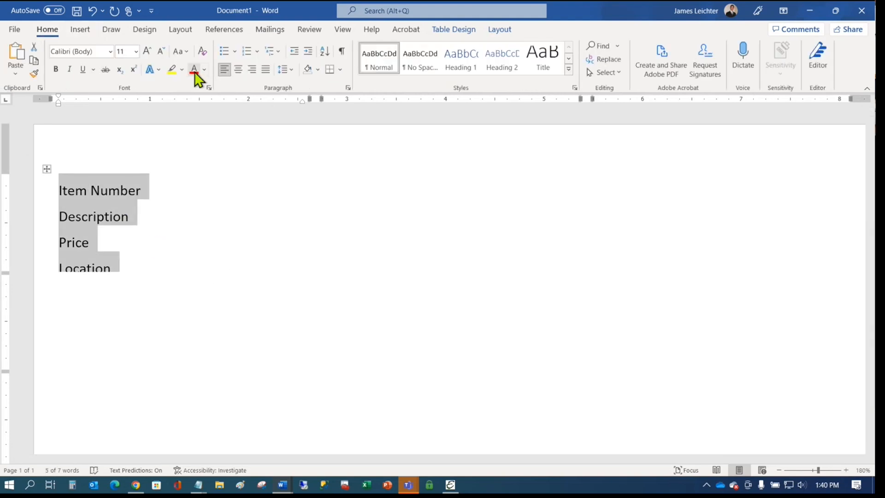
click(136, 54)
click(125, 87)
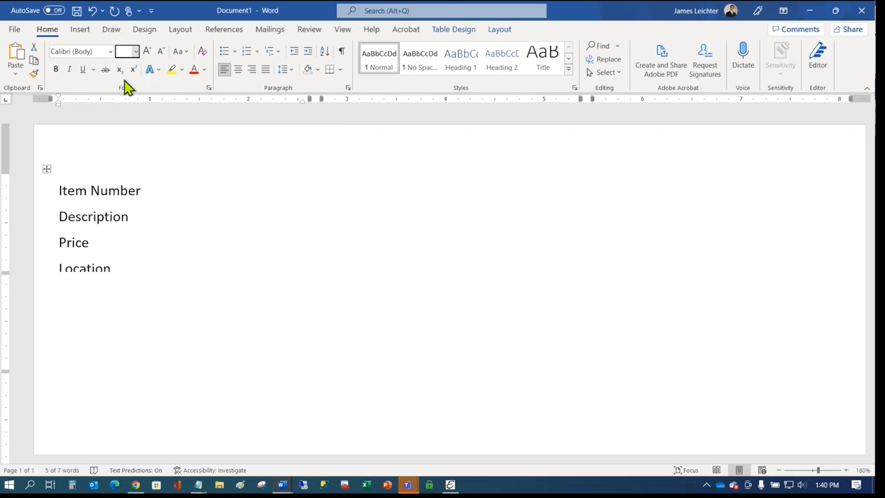
click(126, 278)
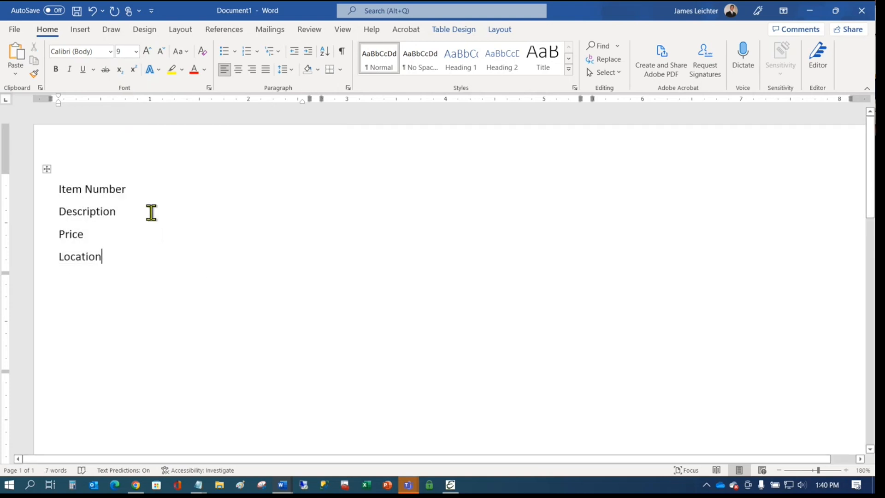
- Add colons after the label headings and apply No Spacing to all lines
click(148, 181)
text(: )
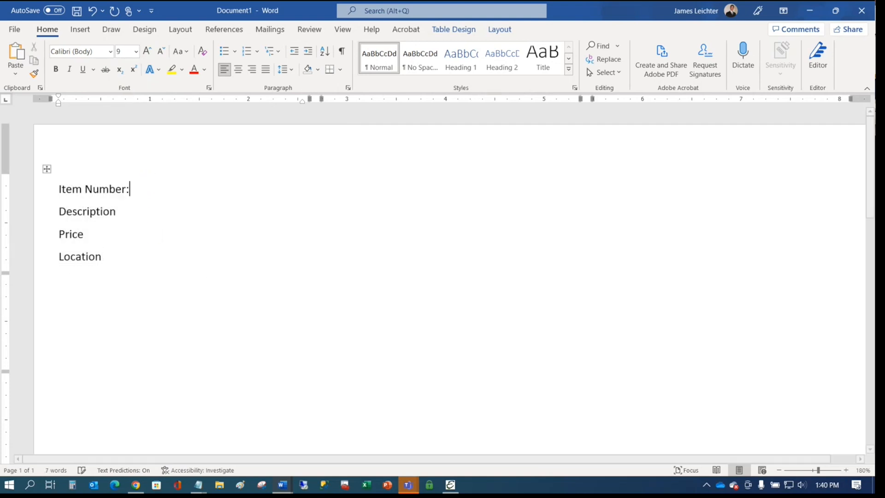
text( :)
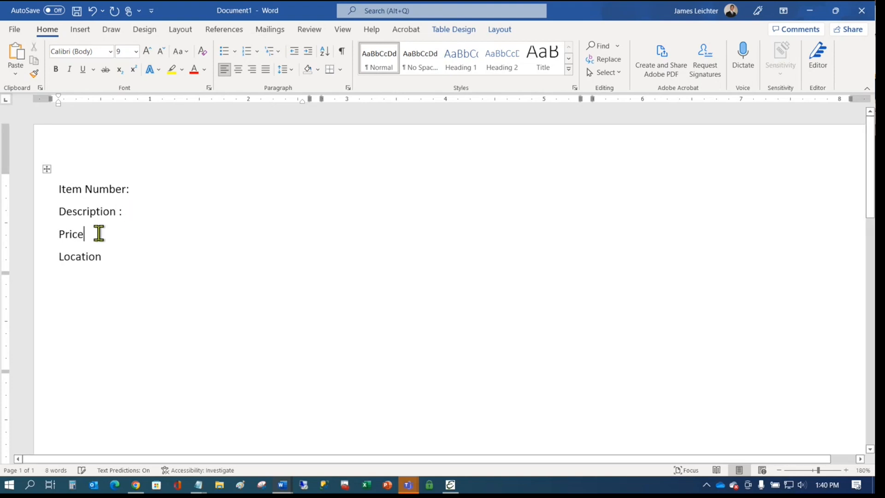
text(:)
click(110, 252)
text(:)
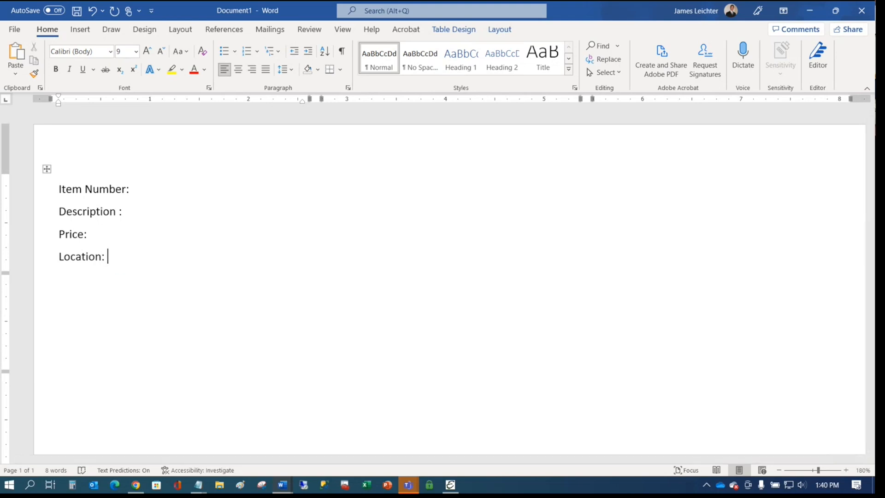
key(ctrl+a)
click(408, 69)
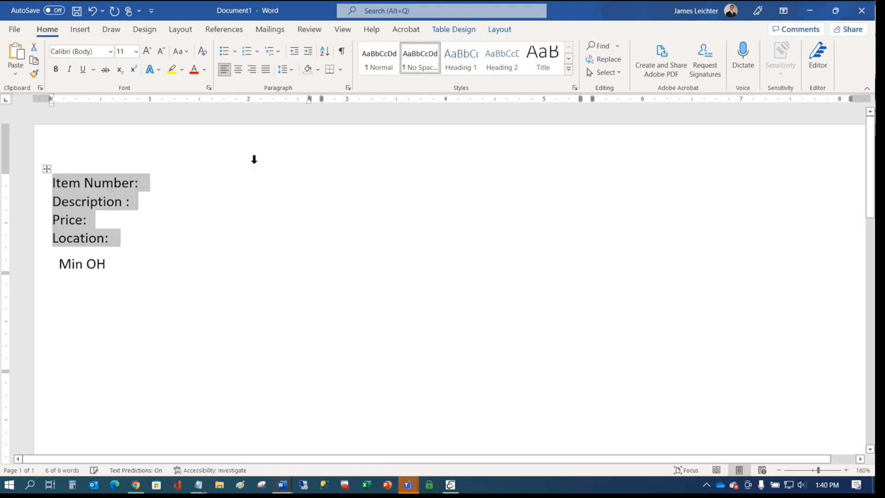
- Put Min OH: on its own line and set all label text to 9 pt
click(58, 264)
key(BackSpace)
key(BackSpace)
key(BackSpace)
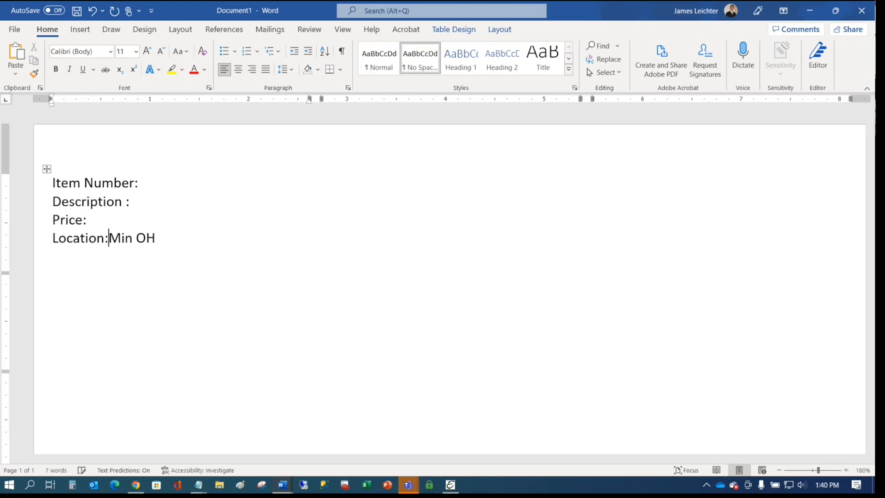
key(Return)
click(108, 257)
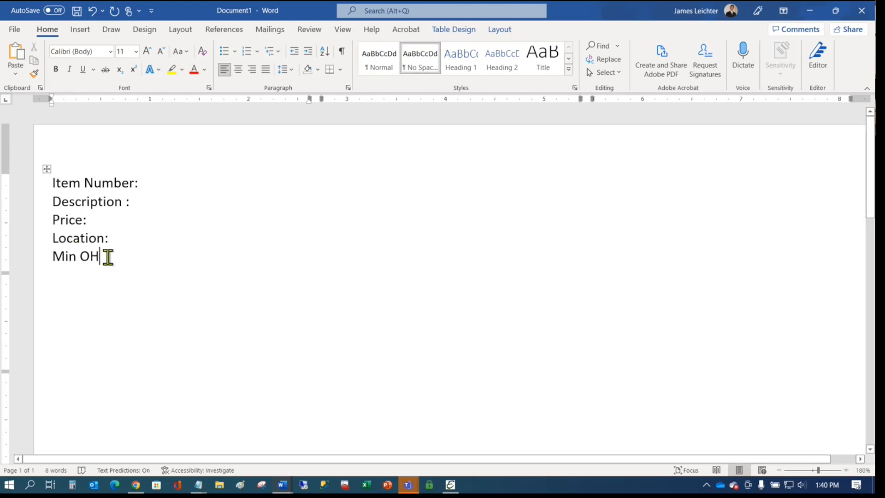
text(:)
drag(113, 252, 38, 133)
click(136, 51)
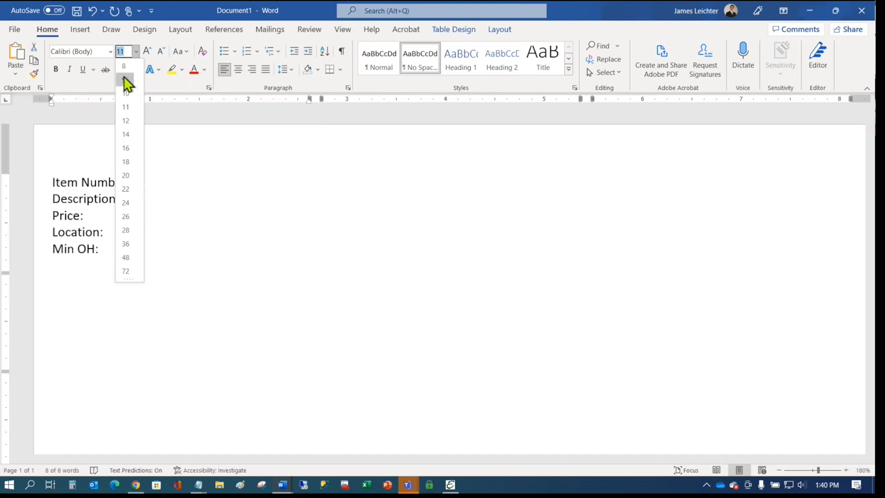
click(130, 86)
click(217, 197)
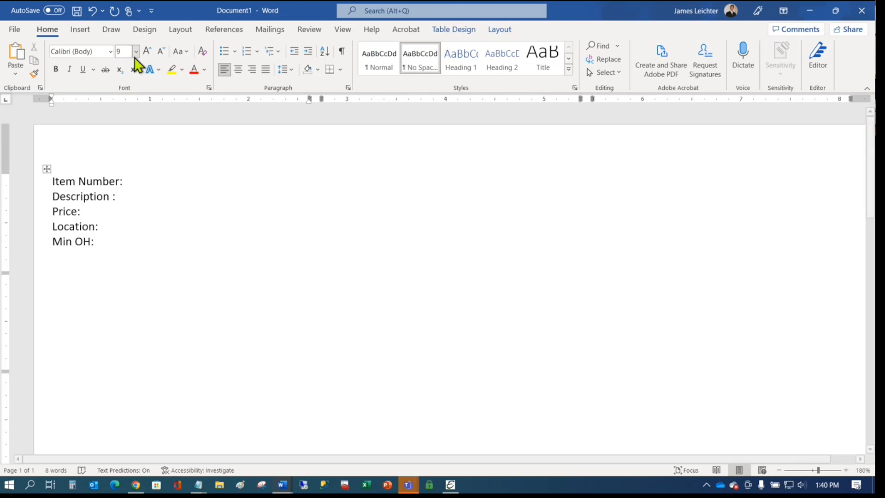
- Open the step-by-step Mail Merge wizard and advance to recipient selection
click(272, 34)
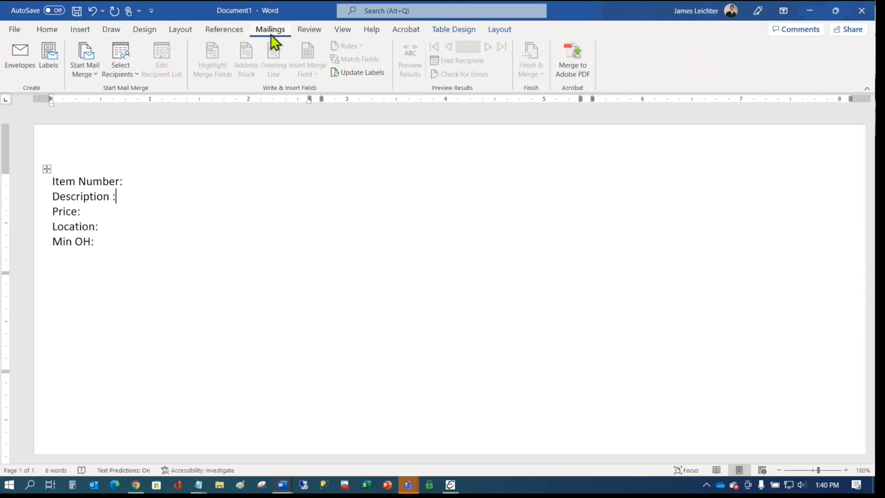
click(93, 78)
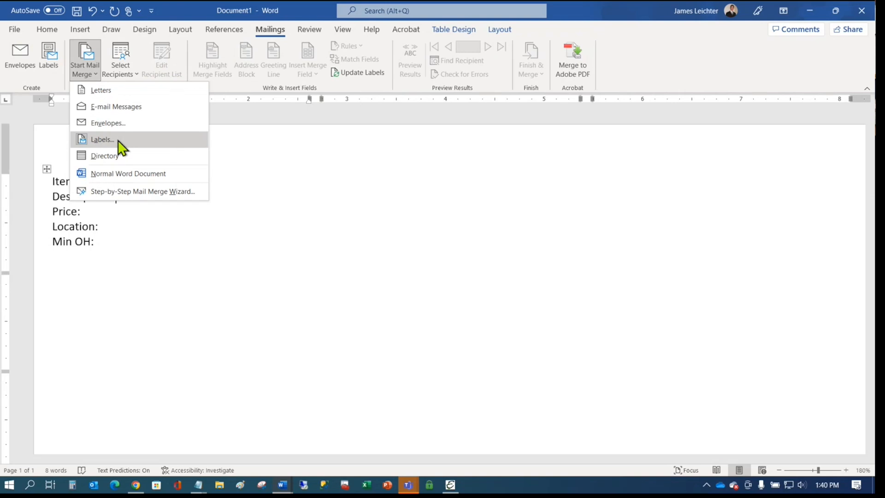
click(154, 191)
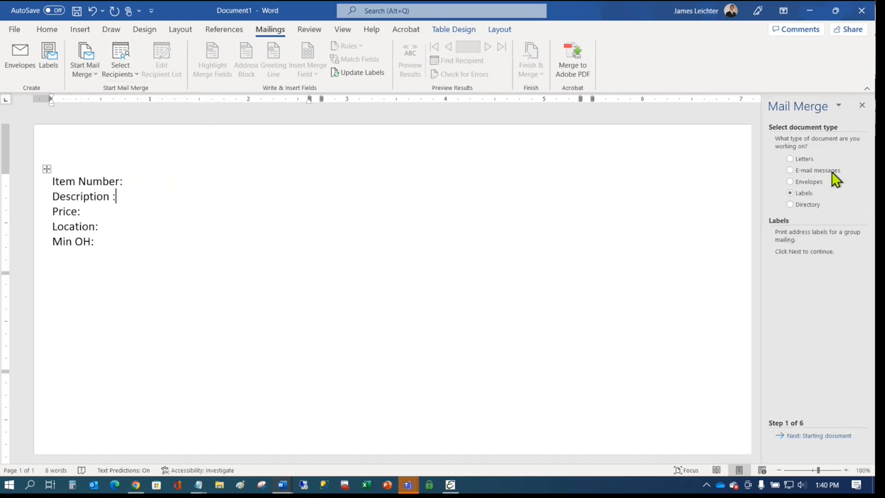
click(828, 436)
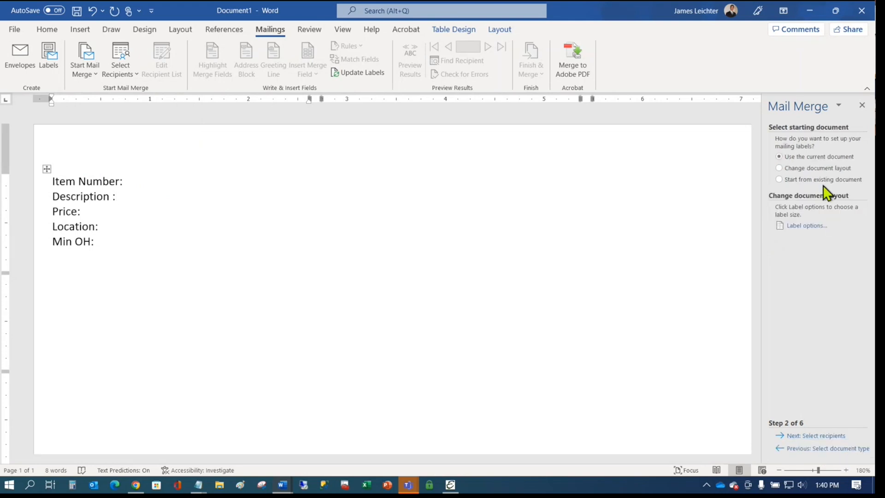
click(827, 437)
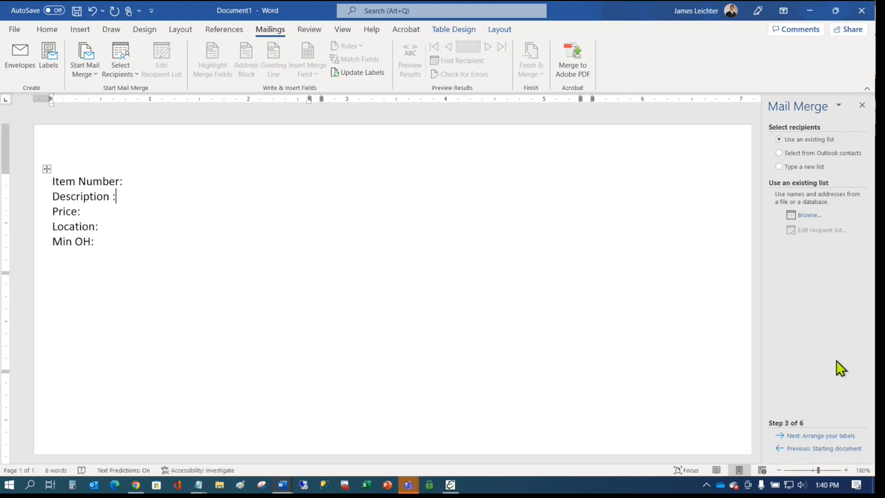
- Use Sheet1$ of Desktop\Sample-Word-Merge.xlsx as the recipient list
click(810, 213)
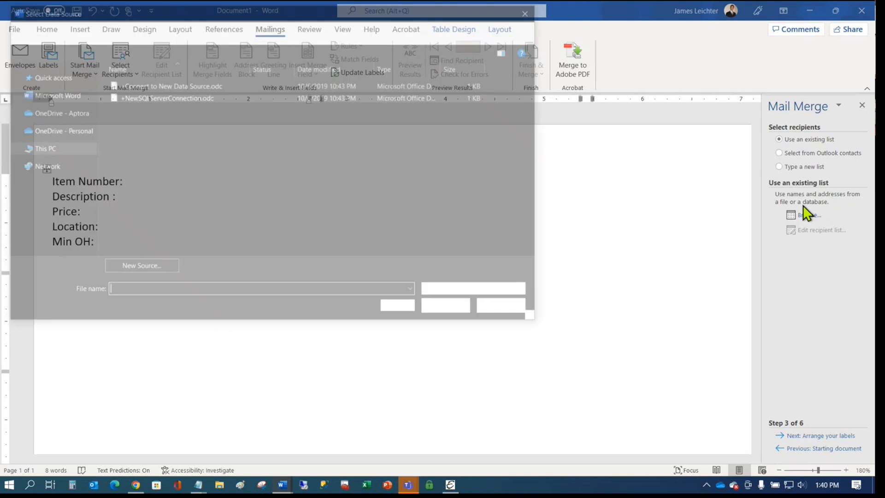
click(78, 150)
double_click(256, 92)
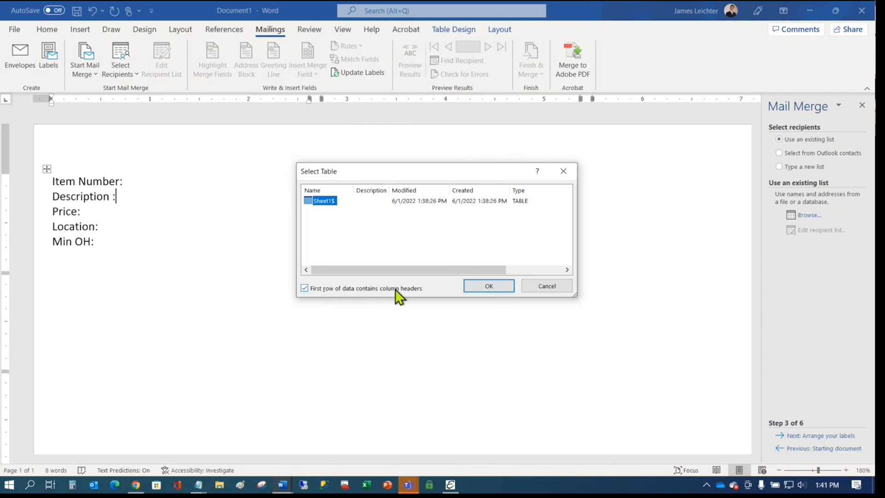
click(493, 286)
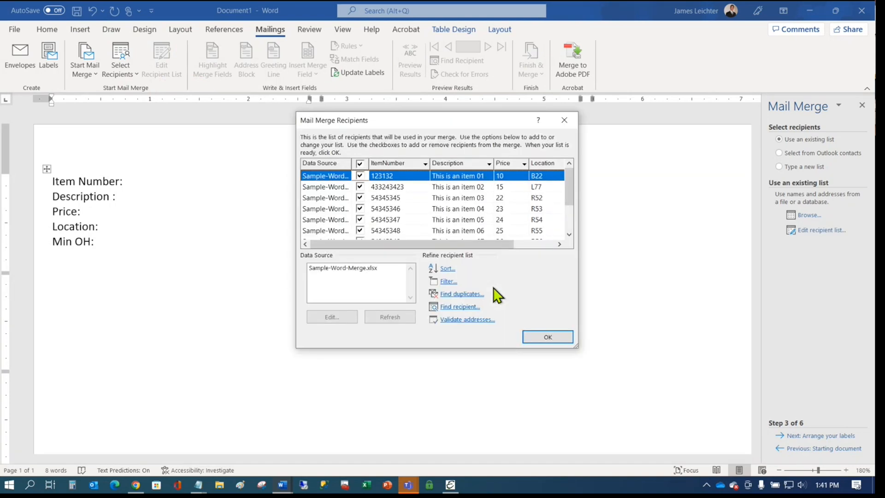
click(535, 336)
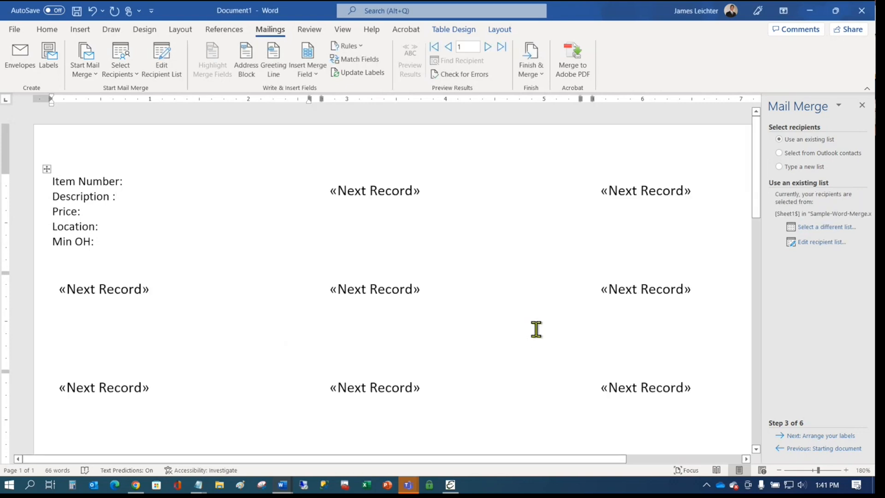
- After 'Item Number:', insert the ItemNumber, Description, Price, Location and MinOH merge fields
click(136, 180)
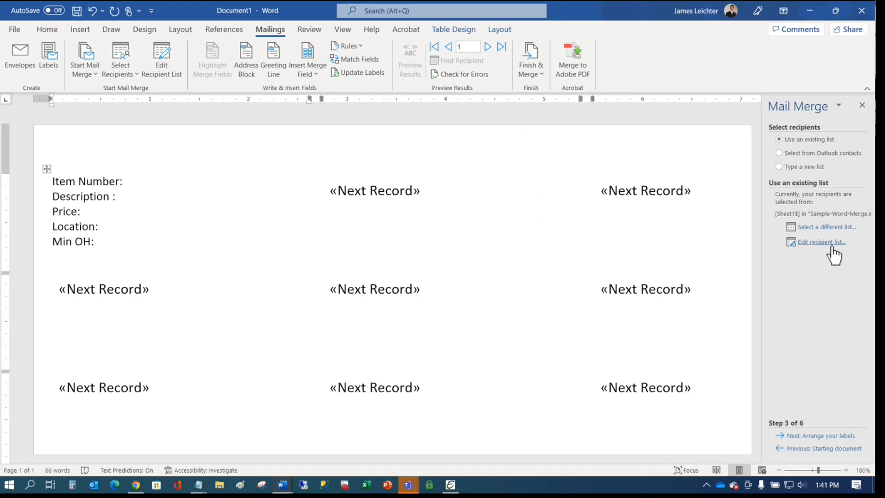
click(827, 436)
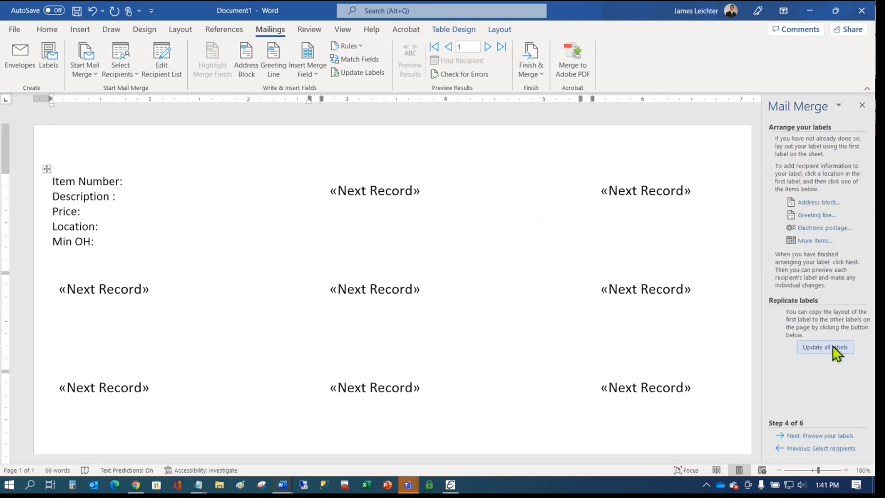
click(813, 240)
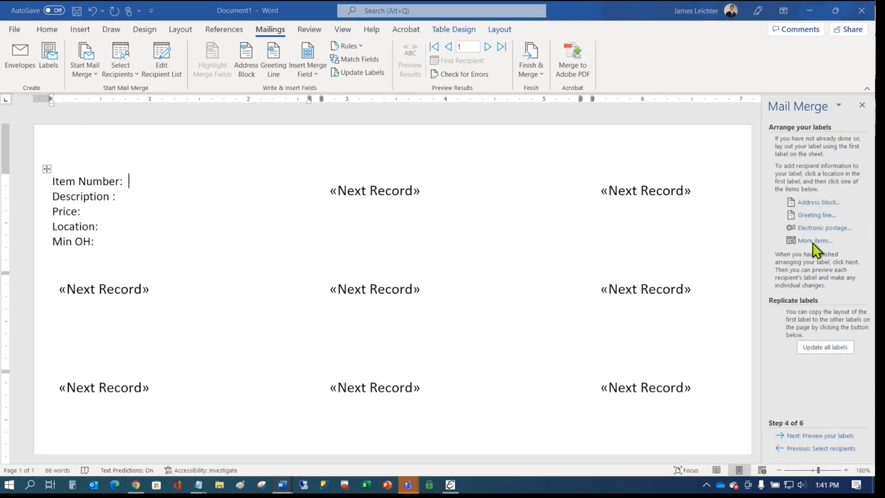
double_click(392, 195)
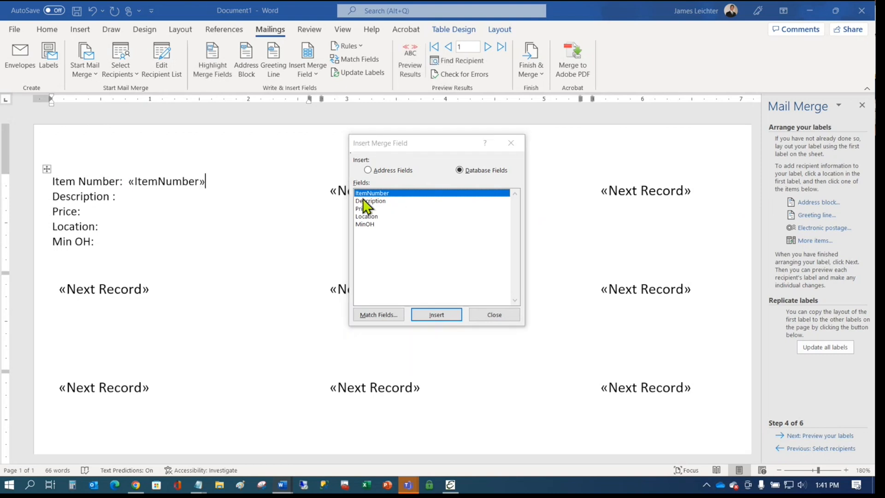
double_click(371, 201)
click(367, 209)
double_click(368, 210)
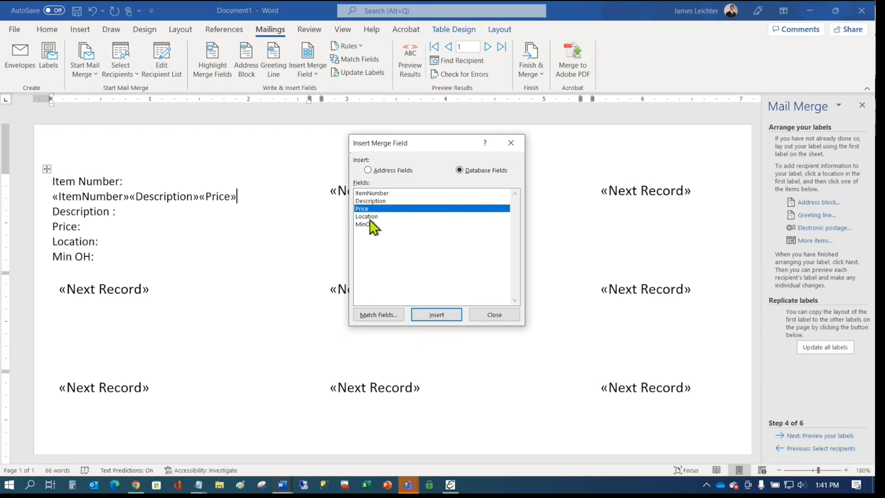
double_click(369, 216)
double_click(366, 225)
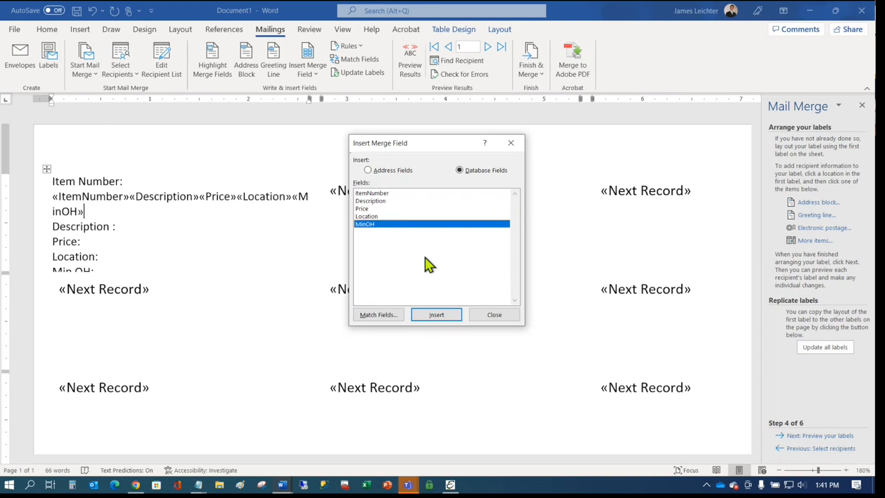
click(505, 312)
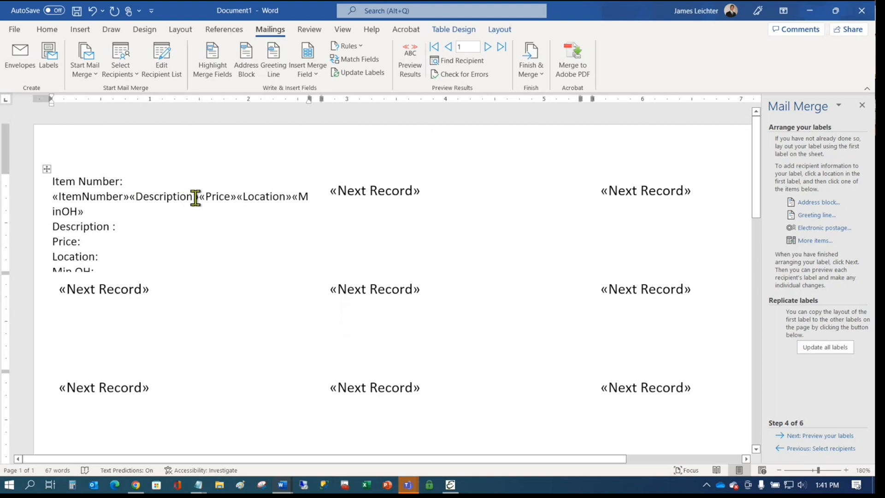
- Move «Description» after Description : and «Price» after Price:
drag(199, 196, 143, 191)
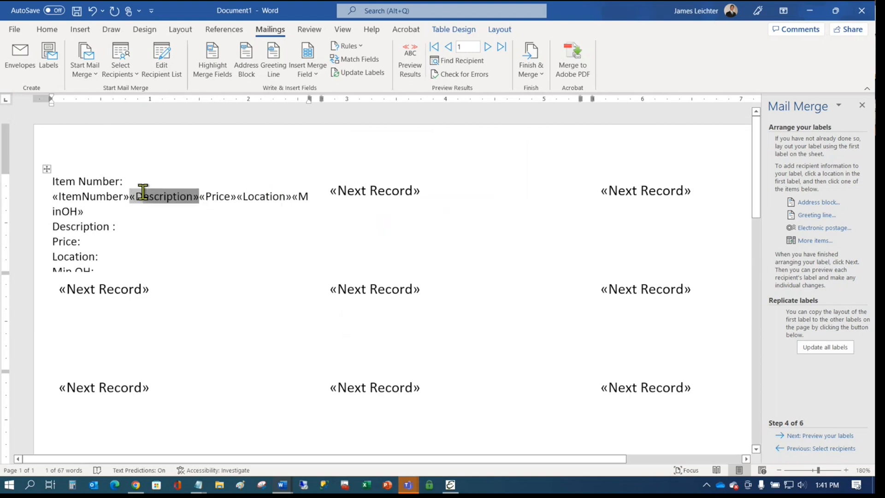
key(Delete)
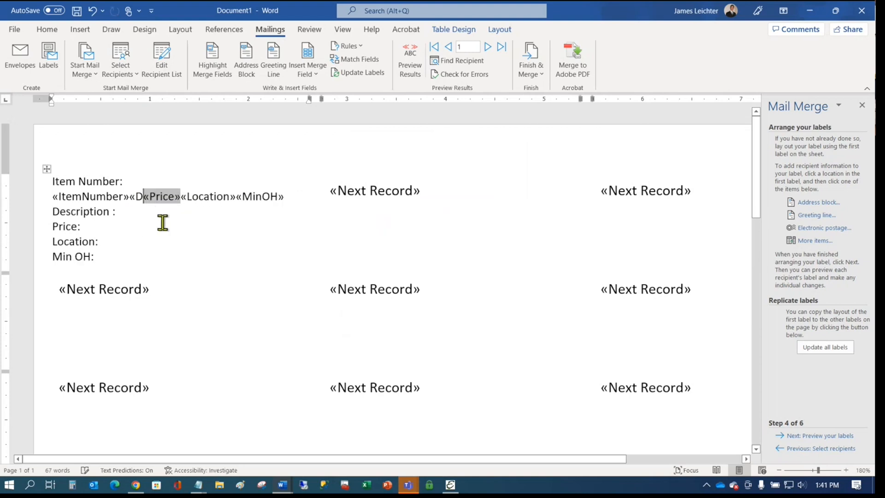
key(ctrl+z)
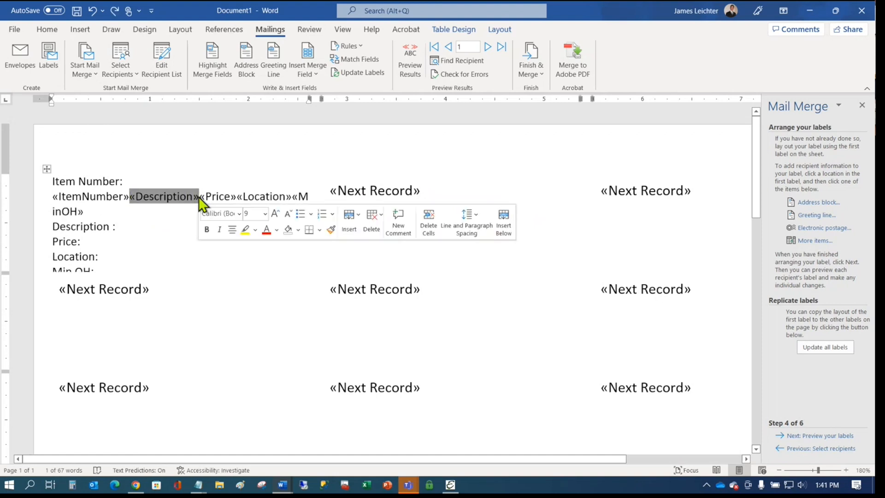
key(ctrl+x)
click(146, 212)
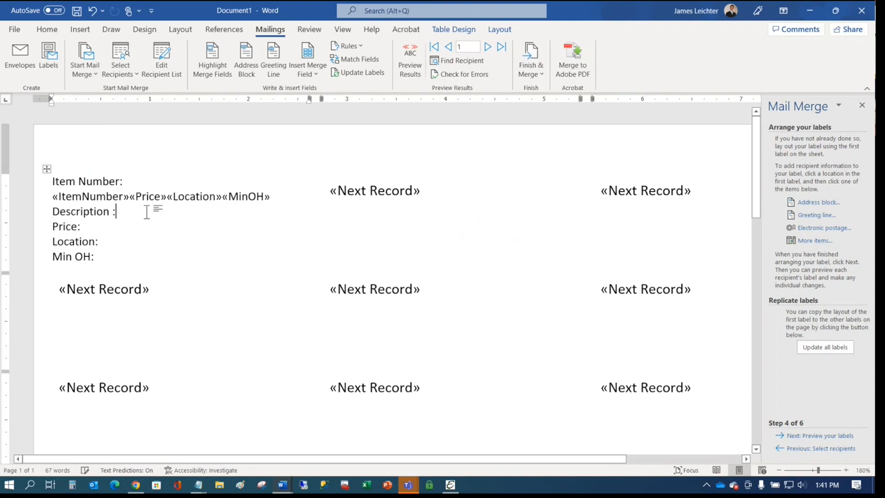
key(ctrl+v)
drag(166, 197, 133, 197)
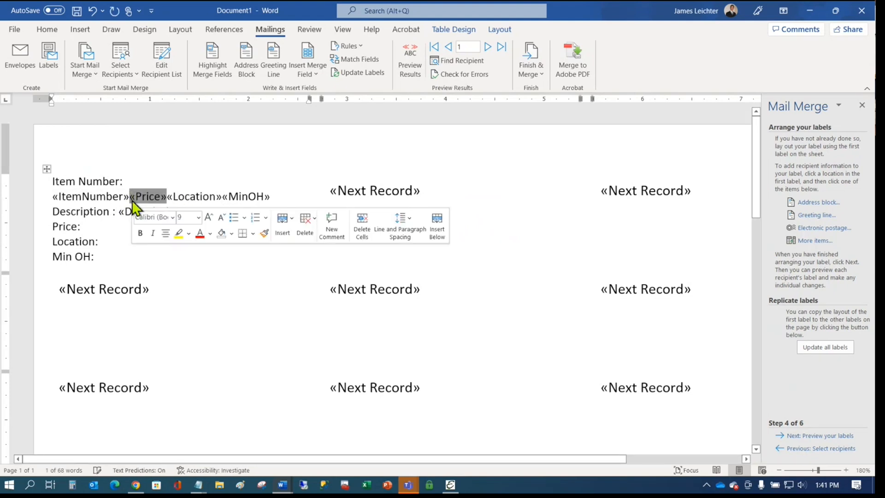
key(ctrl+x)
click(122, 206)
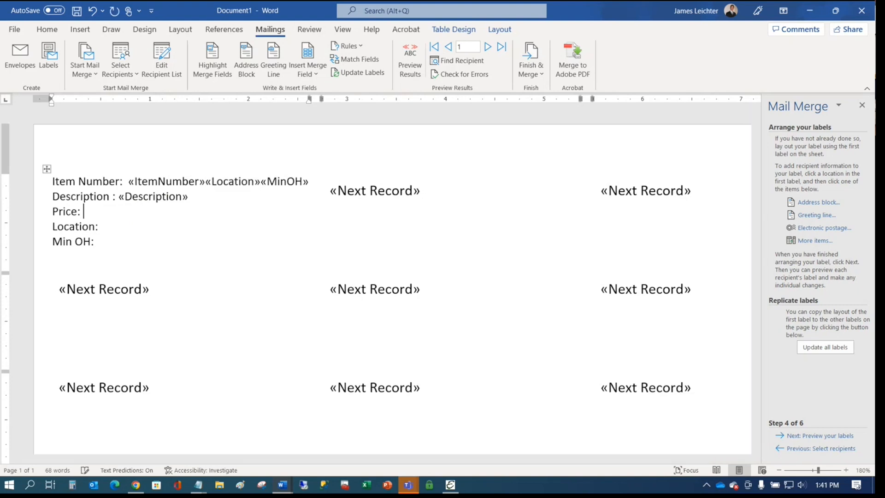
key(ctrl+v)
- Move «MinOH» after Min OH: and «Location» after Location:
drag(309, 181, 262, 180)
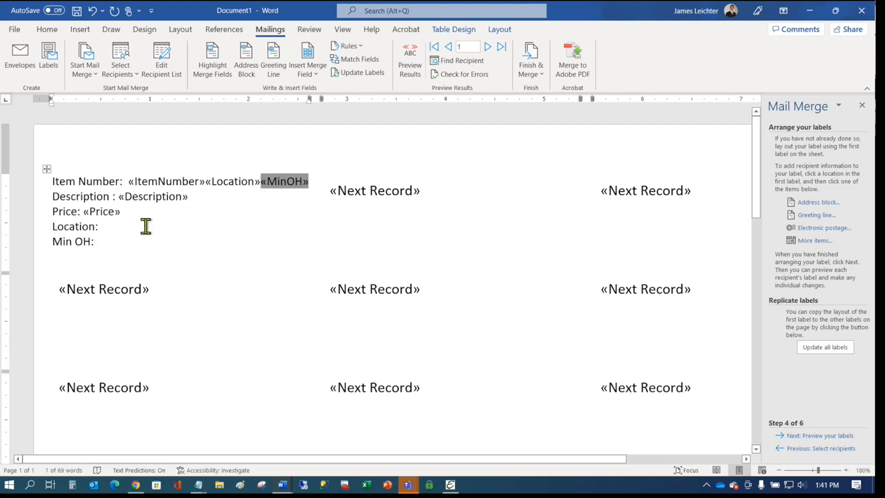
key(ctrl+x)
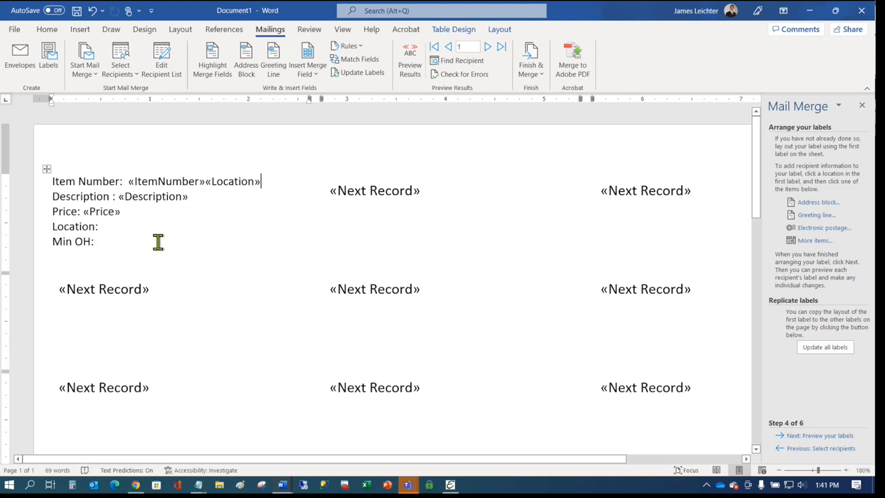
text(b)
key(BackSpace)
key(ctrl+v)
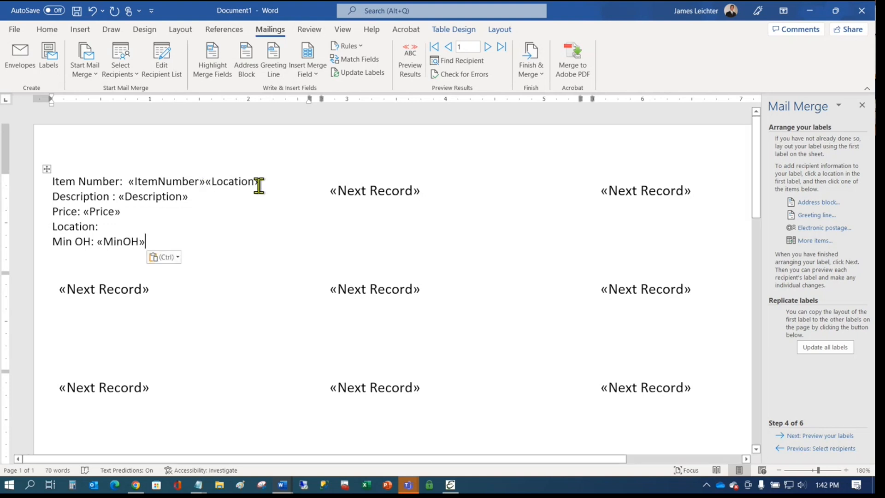
drag(254, 181, 211, 186)
key(ctrl+x)
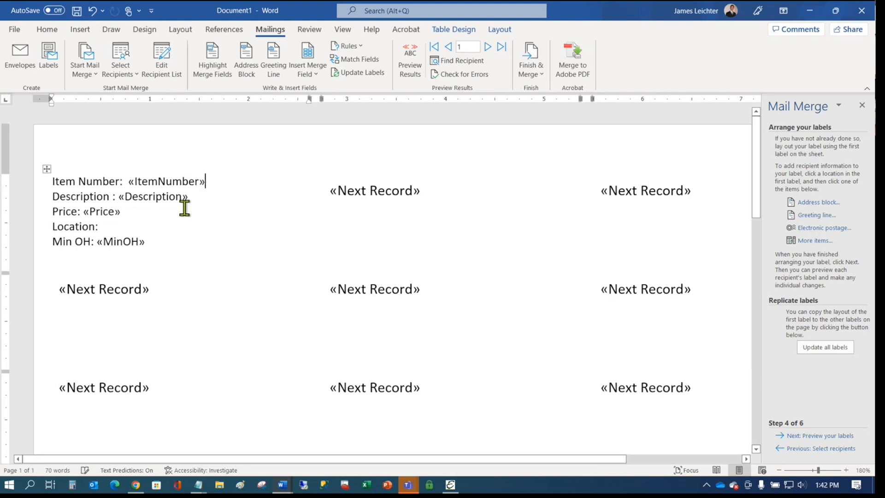
click(181, 228)
key(ctrl+v)
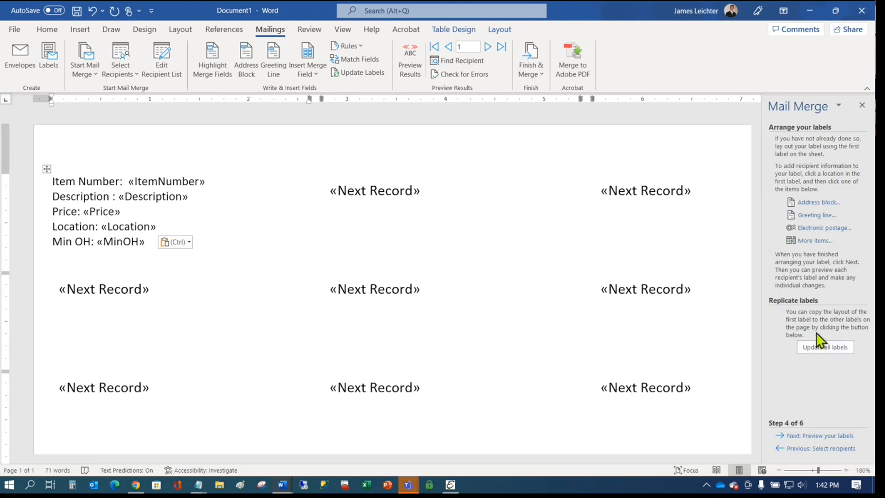
- Update all labels with the first label's layout and preview items 01 through 09
click(820, 344)
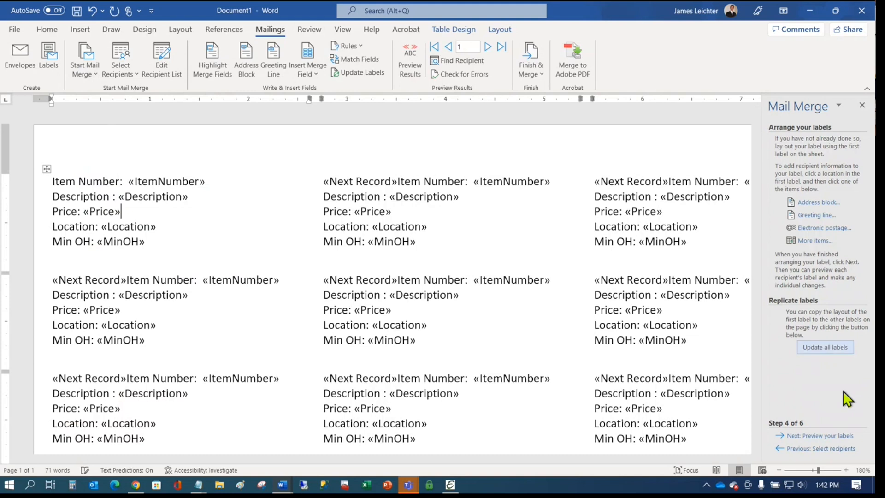
click(836, 437)
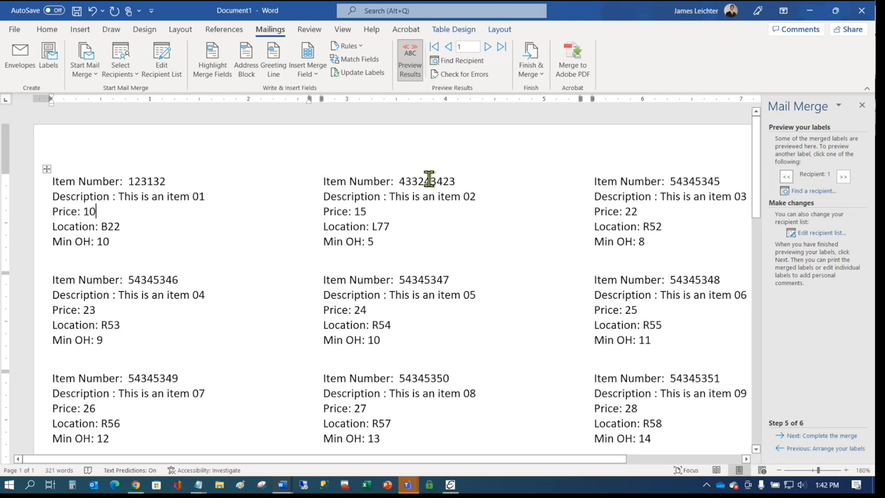
- Step back to recipient selection, select «ItemNumber» and open the font name list
click(800, 449)
click(802, 449)
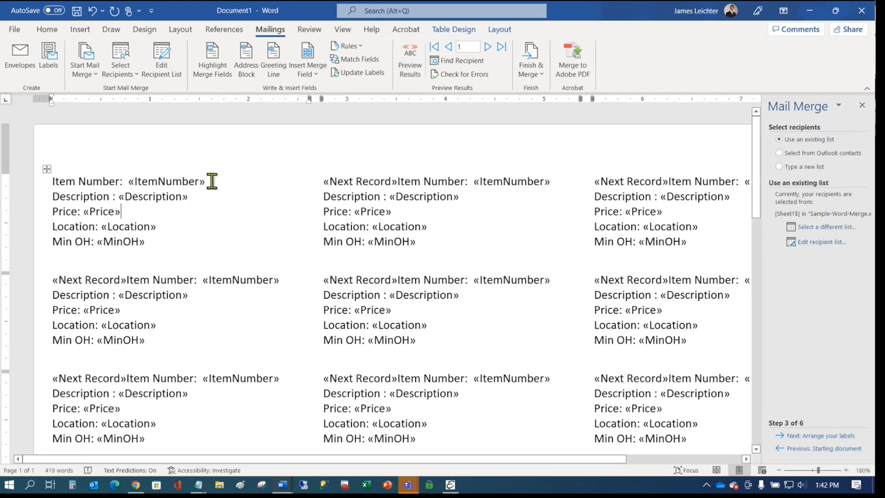
drag(204, 181, 134, 181)
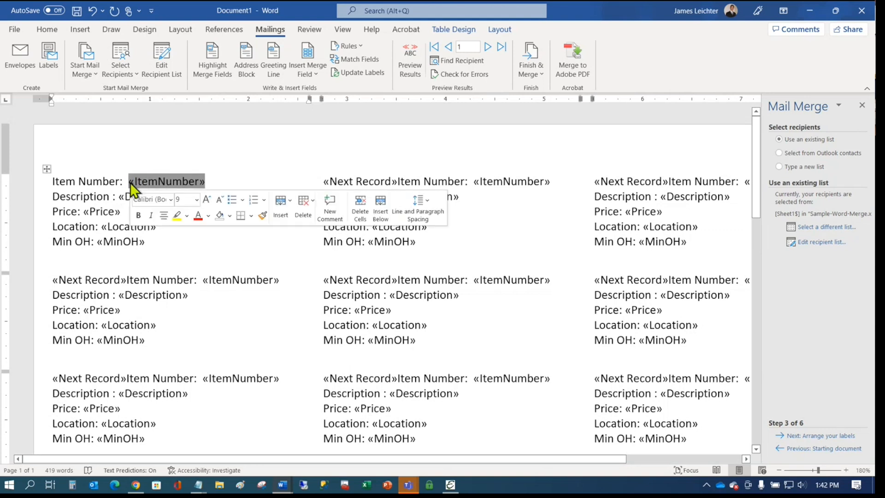
click(47, 29)
click(111, 51)
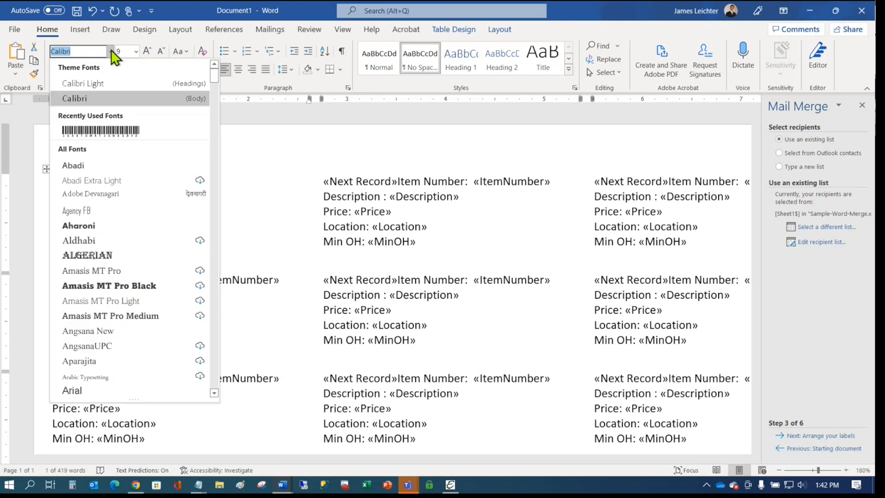
- Delete the 'Item Number:' heading from the first label, leaving the barcode field
click(115, 131)
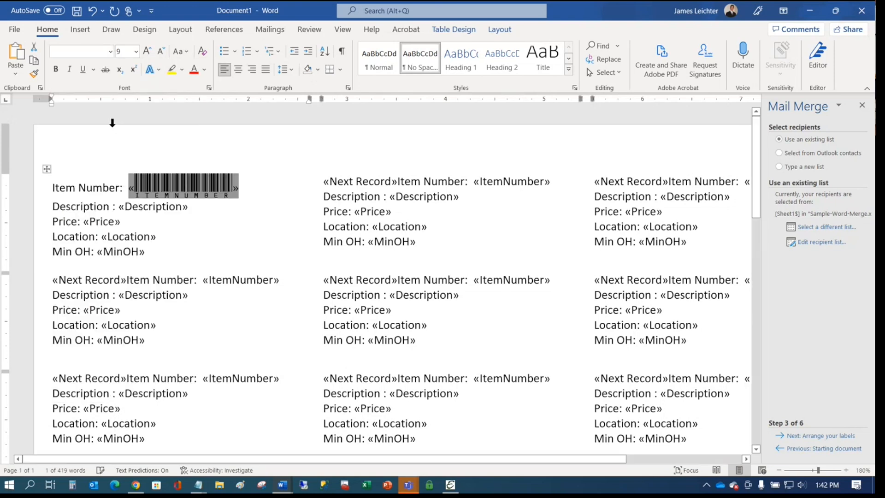
click(277, 236)
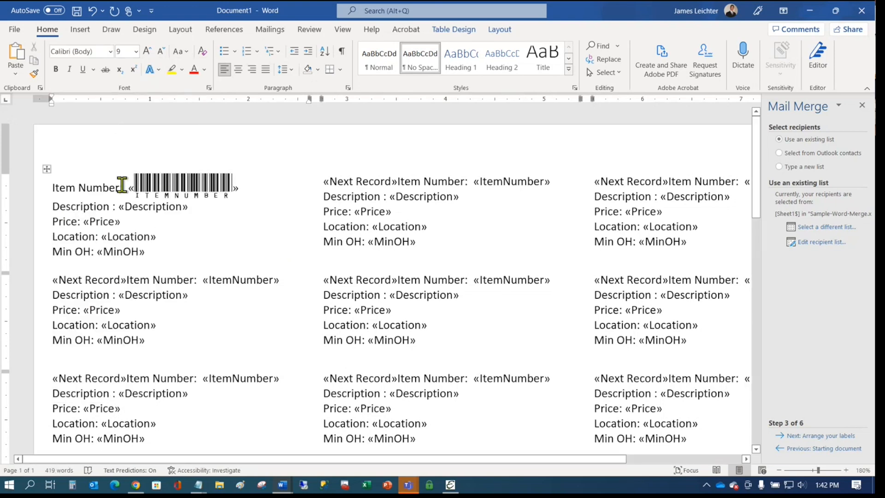
drag(121, 185, 40, 191)
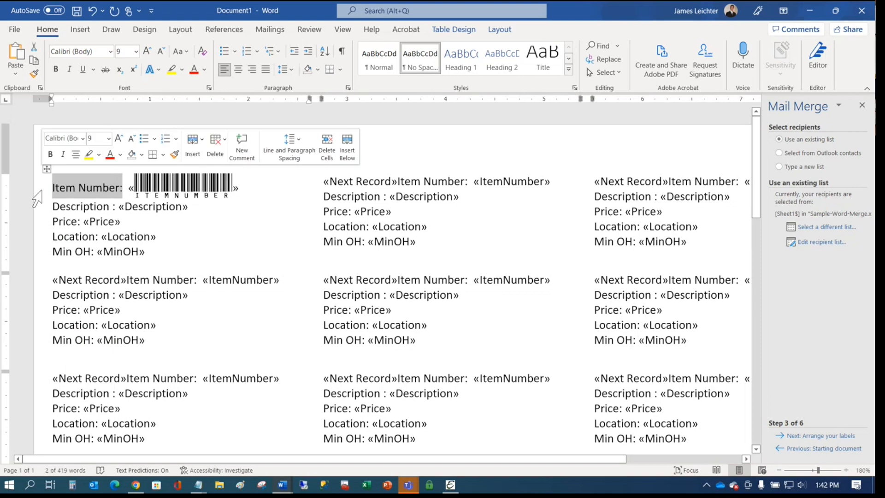
key(Delete)
key(Delete)
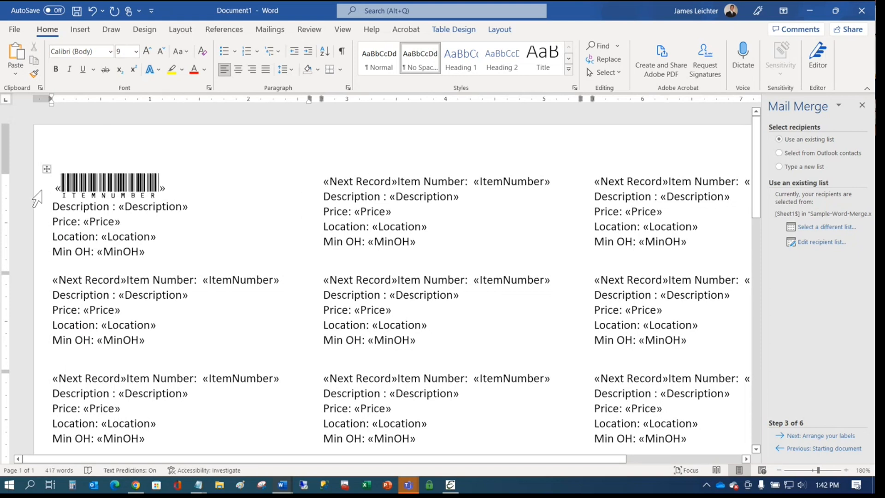
click(153, 220)
- Move the Mail Merge wizard back to Arrange your labels and update all labels with the first label's layout
click(824, 436)
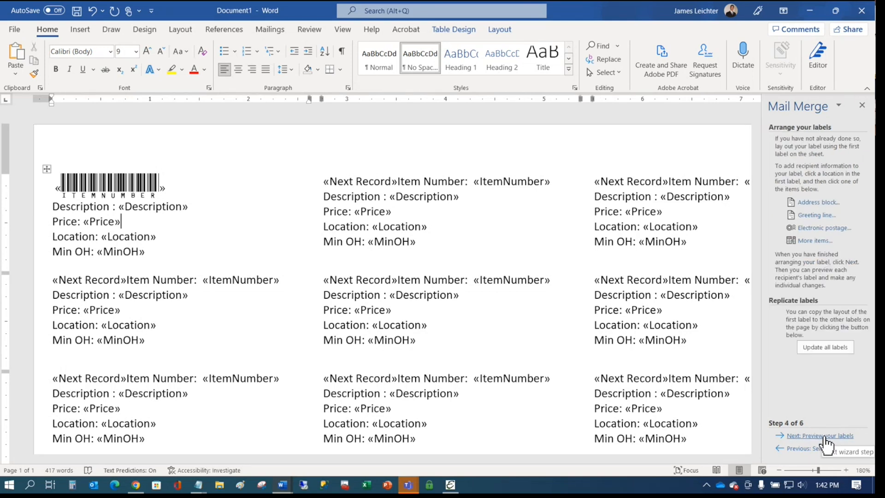
click(823, 435)
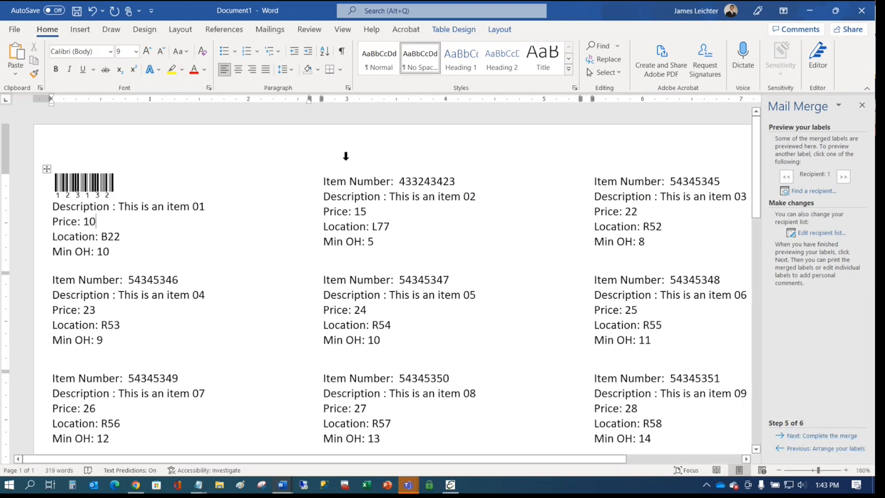
click(824, 448)
click(823, 448)
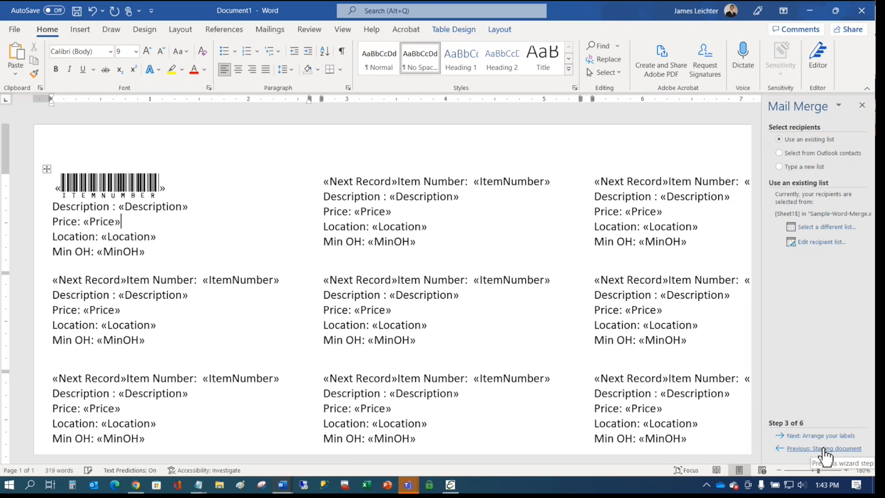
click(826, 449)
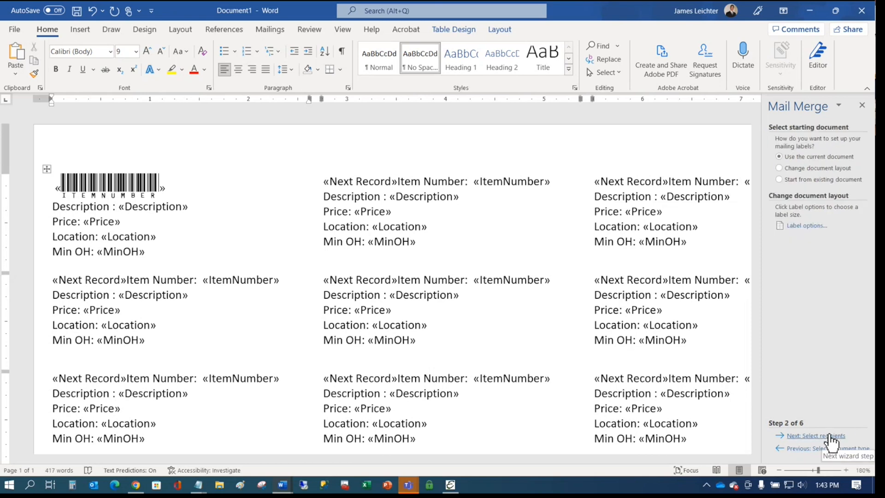
click(830, 435)
click(831, 436)
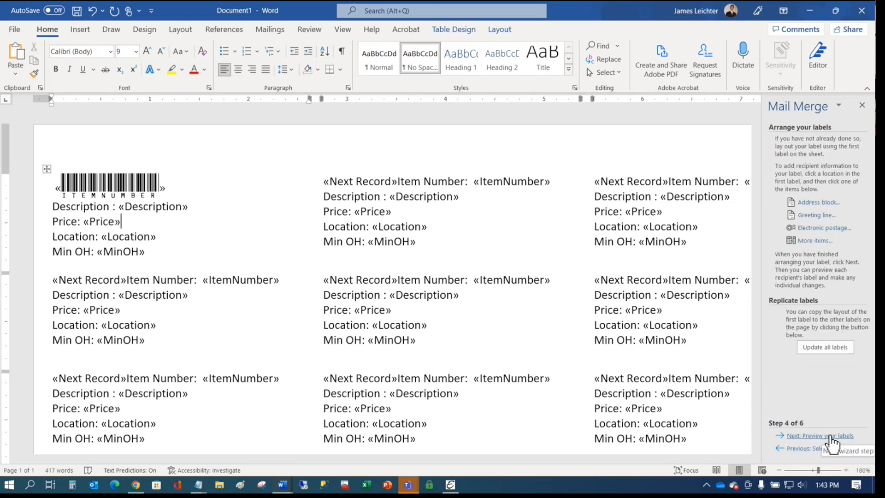
click(815, 348)
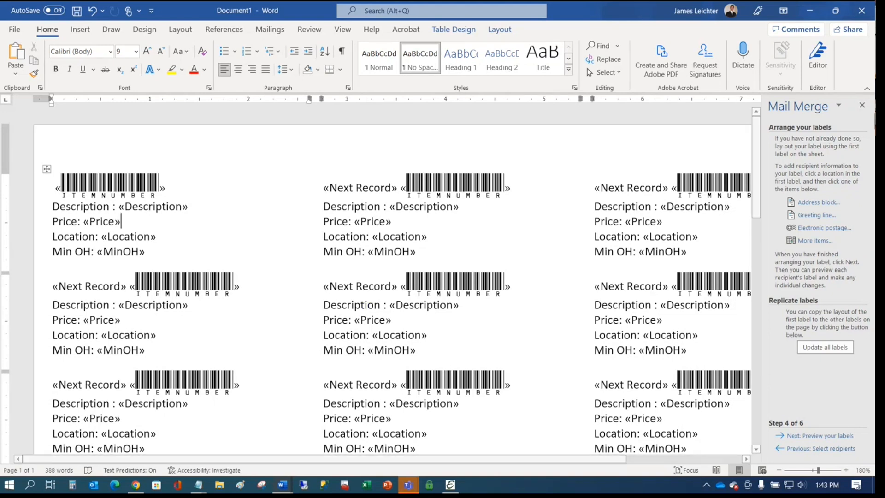
click(495, 230)
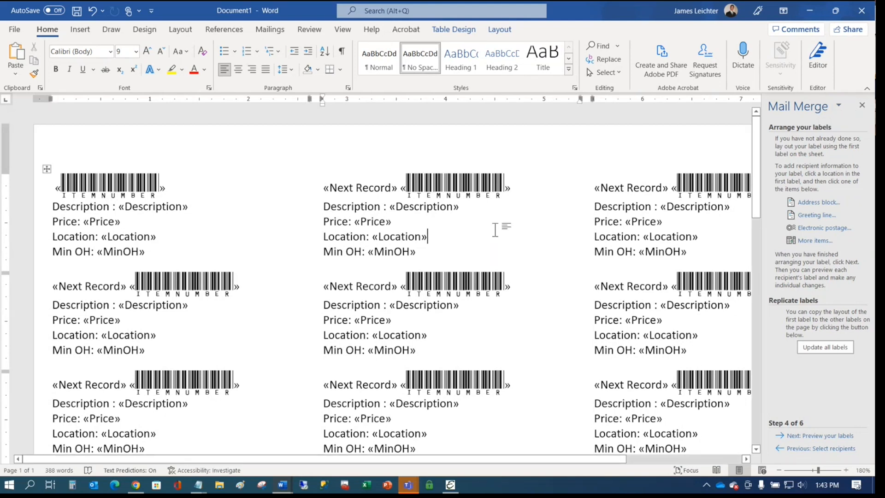
- Minimize both Word label documents and launch a new Word window from the taskbar
scroll(498, 228, down, 2)
scroll(502, 227, up, 2)
click(809, 12)
click(807, 12)
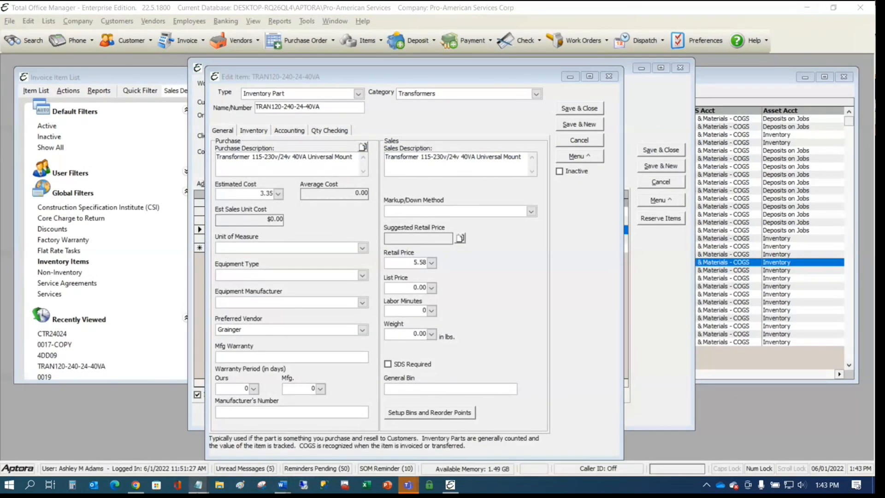
right_click(283, 485)
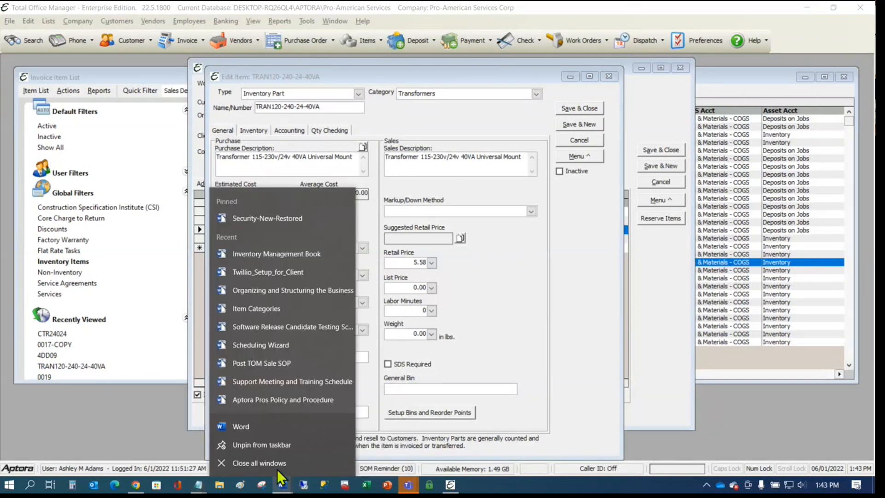
click(260, 424)
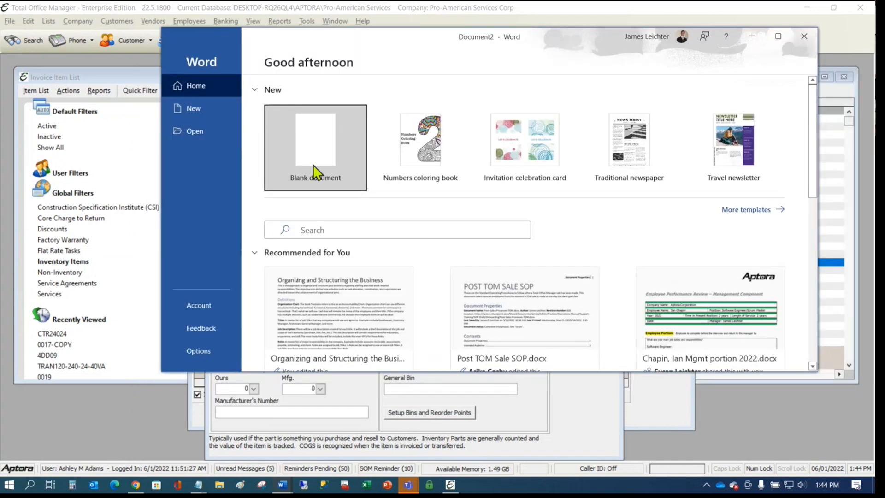
click(313, 166)
click(778, 37)
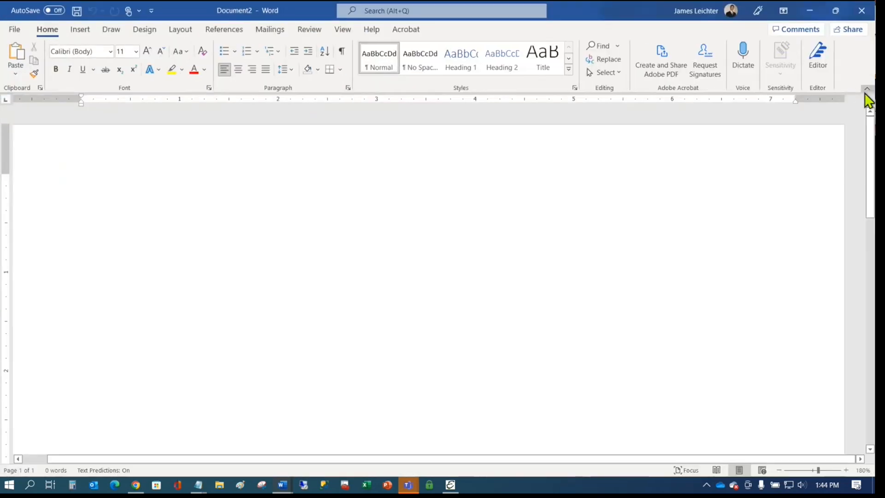
click(865, 95)
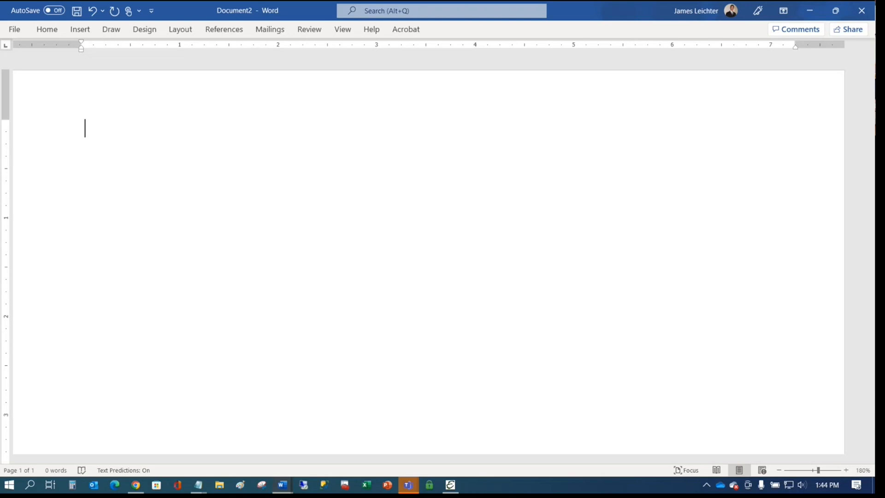
text(031000126124)
key(Return)
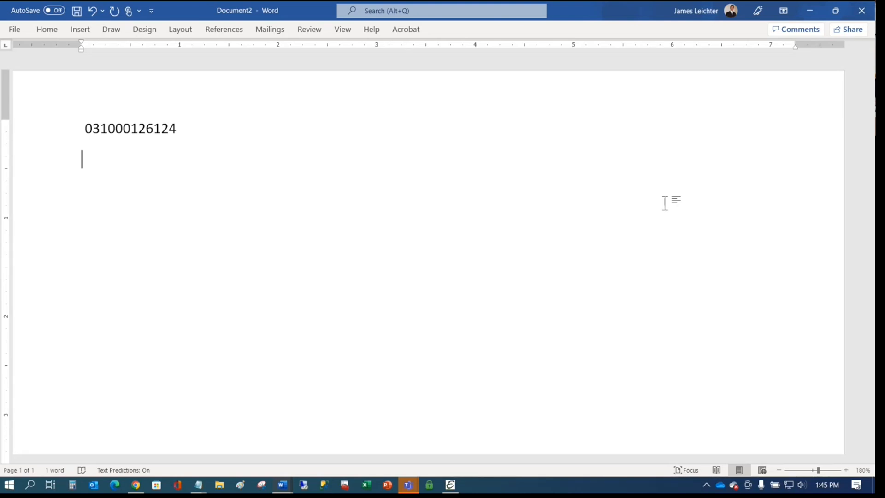
text(032076651503)
key(Return)
text(786162001511)
key(Return)
text(7861620028)
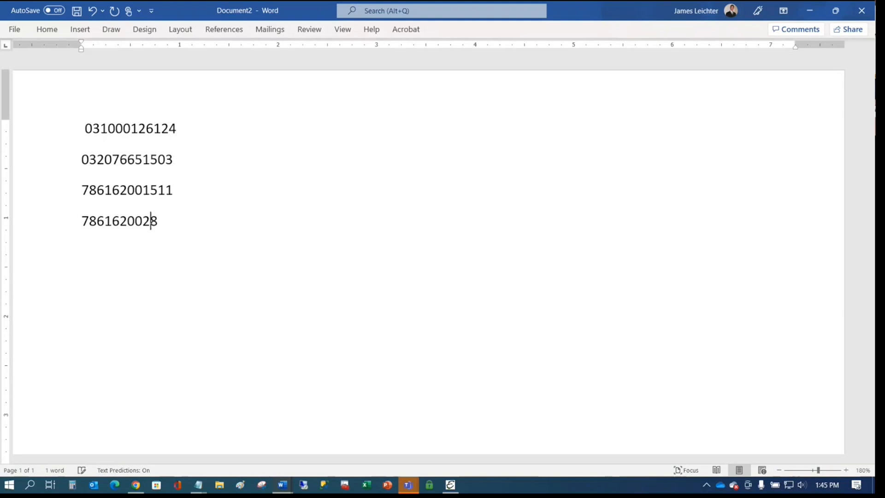
text(15 X000N2XV9D 032076651503 783250683598 783250683598 019200893312 X000N2XV9D 032076651503 http://cokeurl.com/q/2018-00554 032076651503 032076651503 032076651503 032076651503 786162001511 786162001511 786)
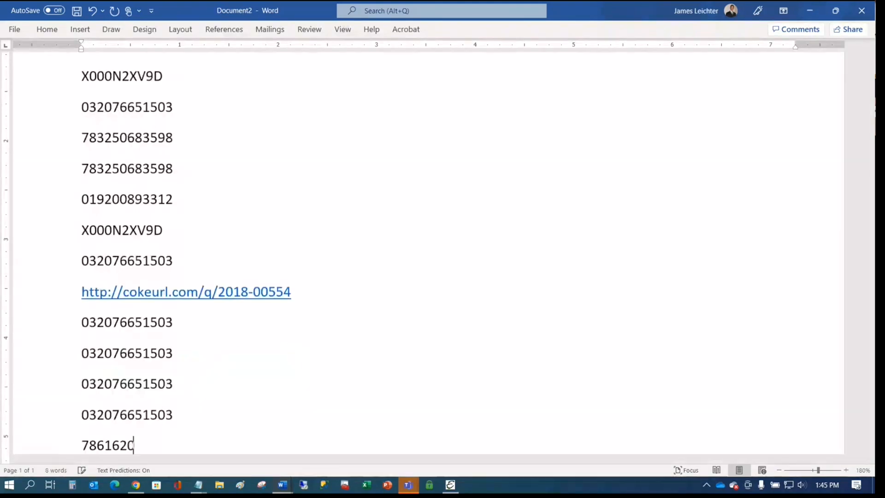
text(162002815 032076651503 032076651503 CPT00669 817506020032 B08FH25TV6 085267145411 085267145411 085267145411 050946009865 CTR33024 CTR23024 90-370 5B096 840993011009 84)
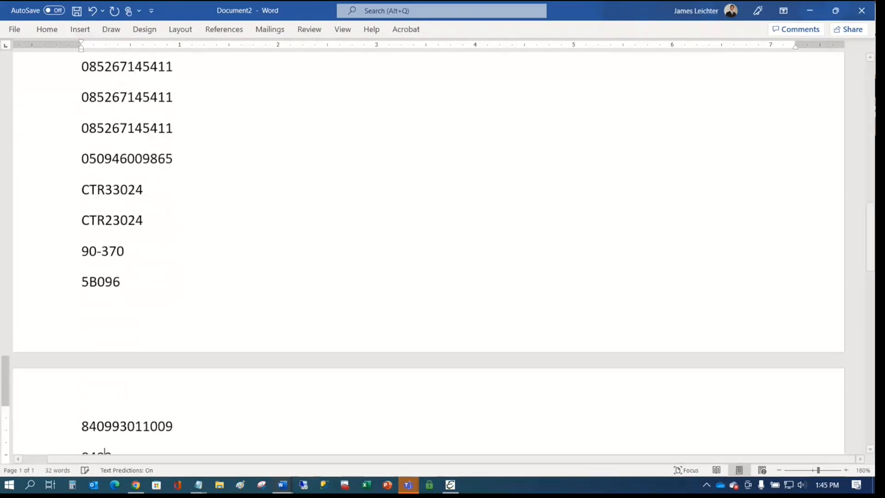
text(0993011634 085267145442 031000126124)
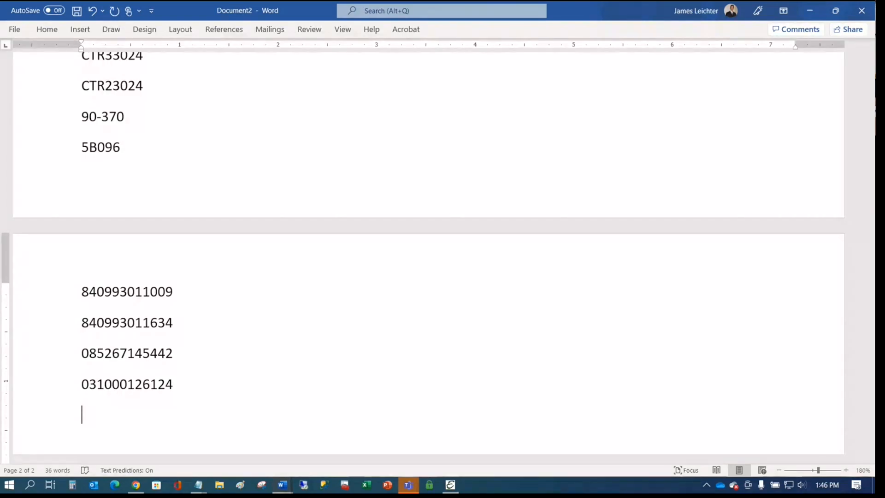
text(817506020032)
key(Return)
text(085267145411)
key(Return)
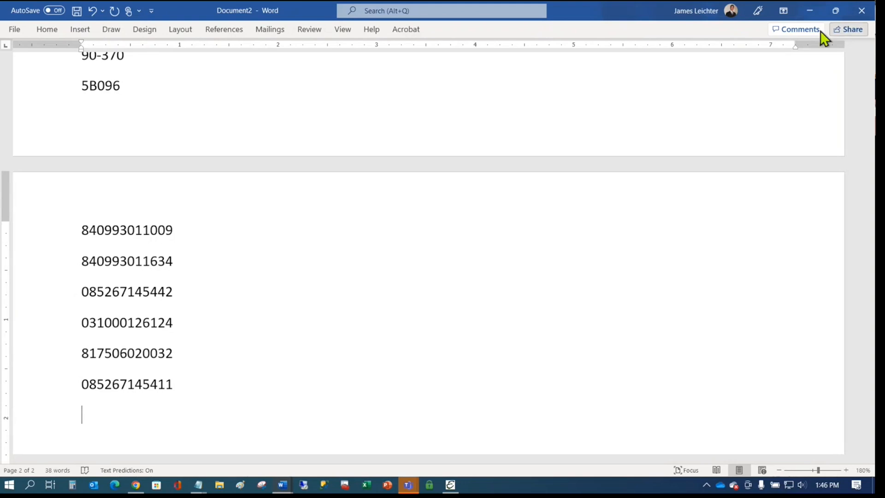
- Open American Standard from the Vendor List, view its Additional Info, then return to work order 1364
click(809, 10)
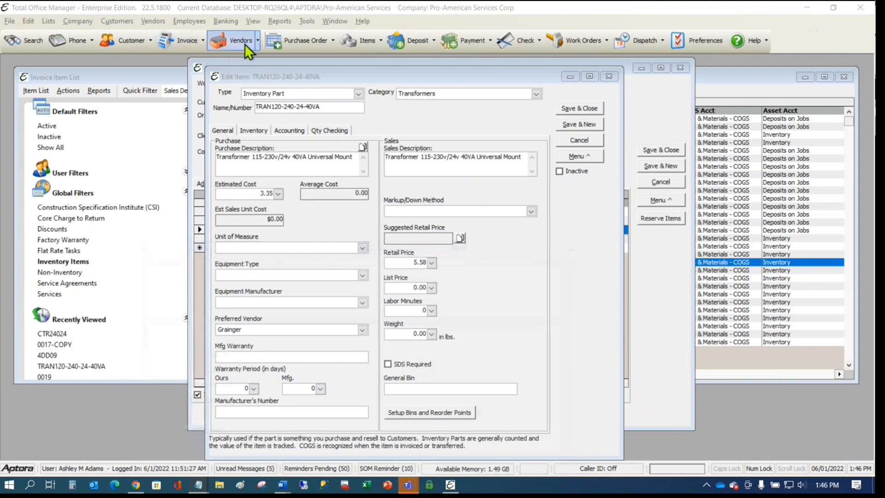
click(152, 21)
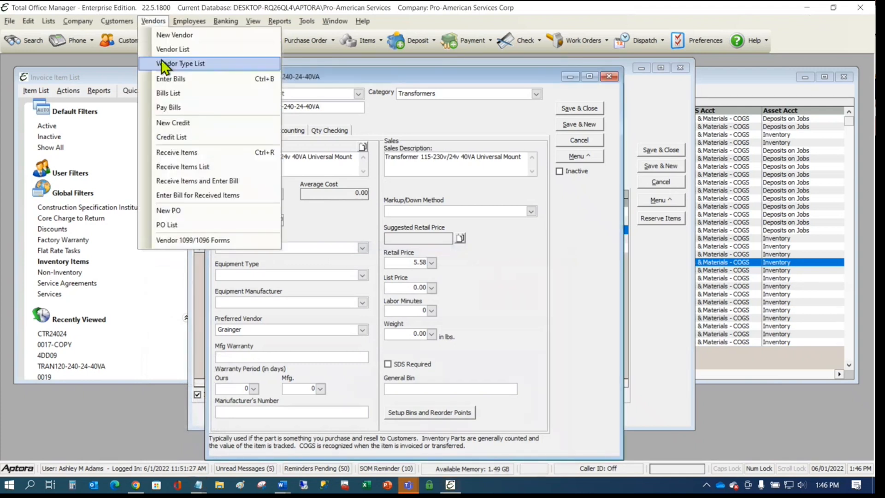
click(171, 49)
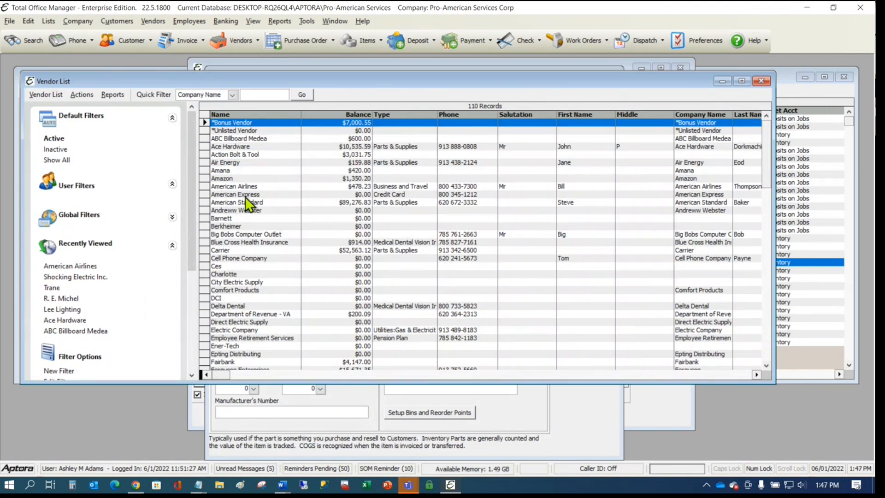
click(249, 202)
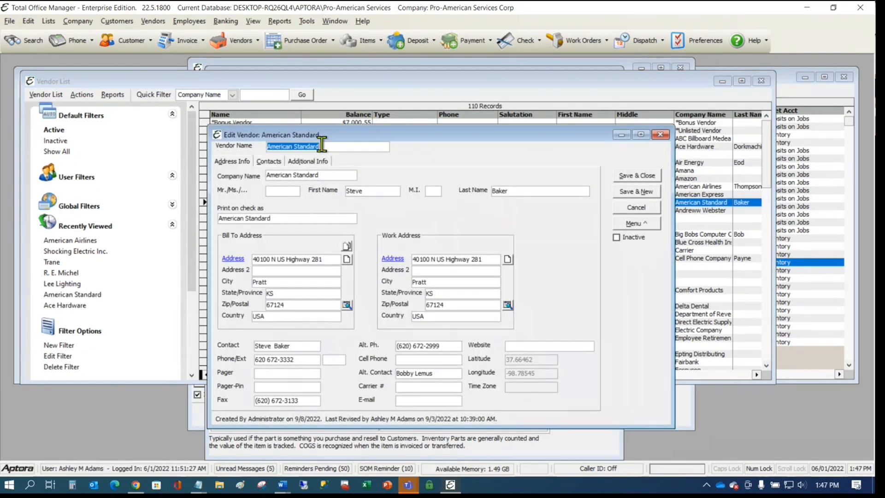
drag(325, 124, 335, 93)
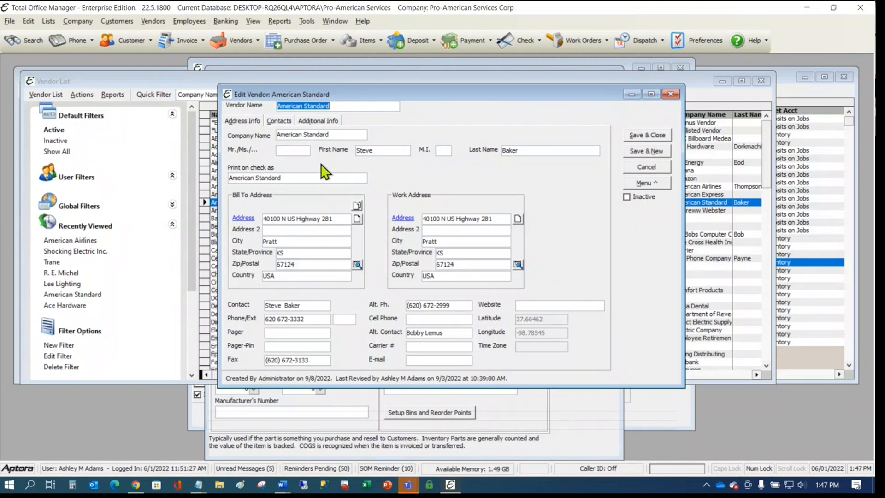
click(314, 122)
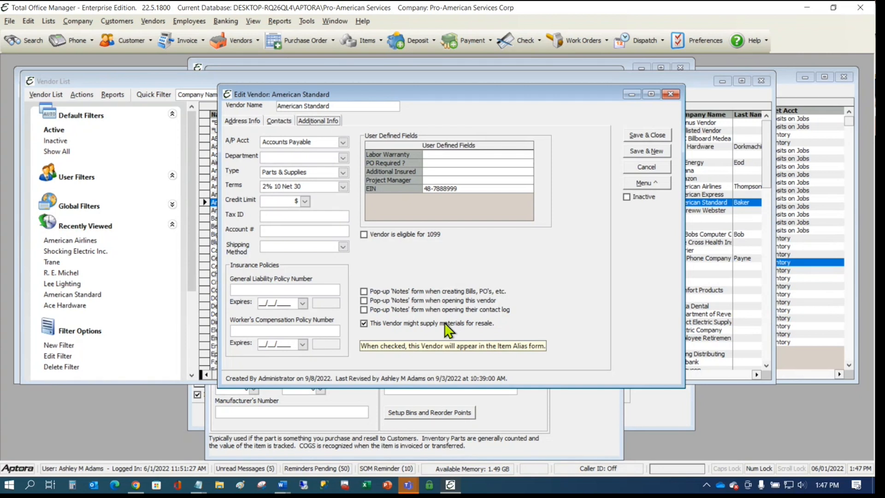
click(656, 414)
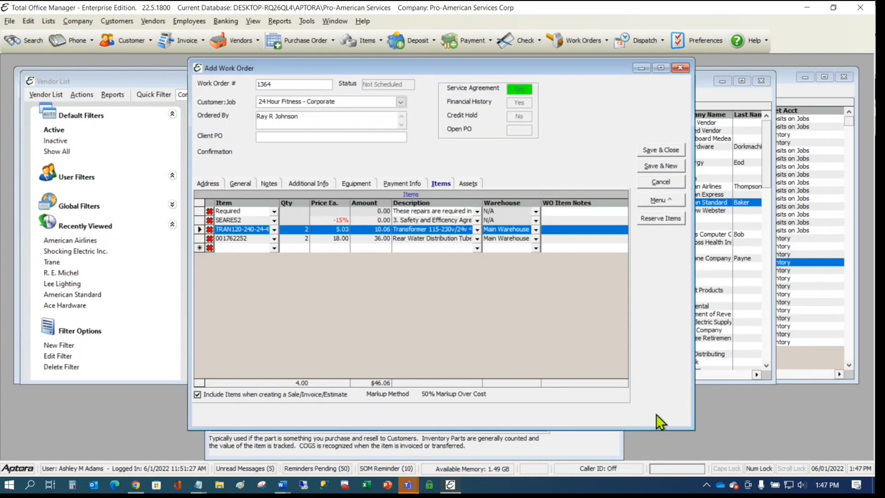
right_click(237, 231)
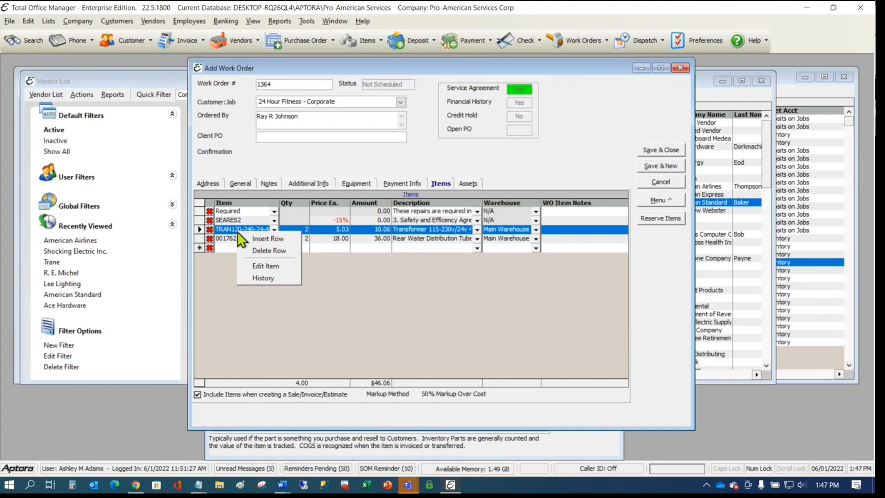
click(270, 265)
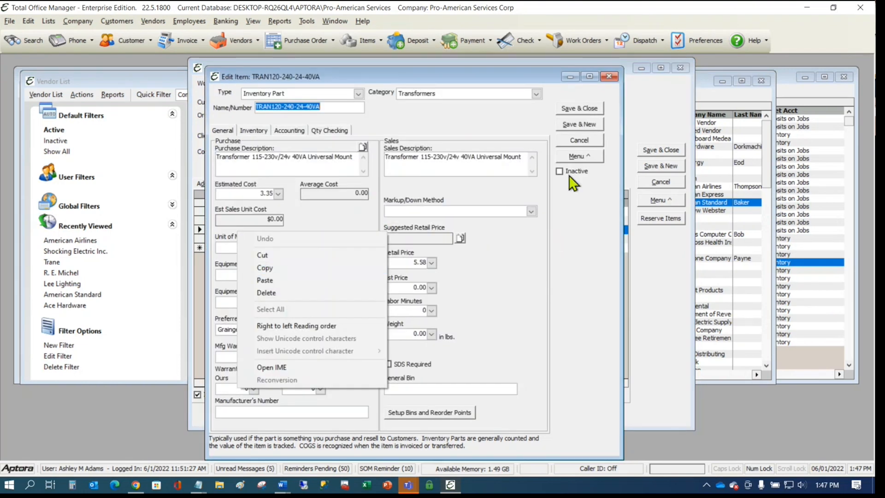
click(574, 159)
click(603, 214)
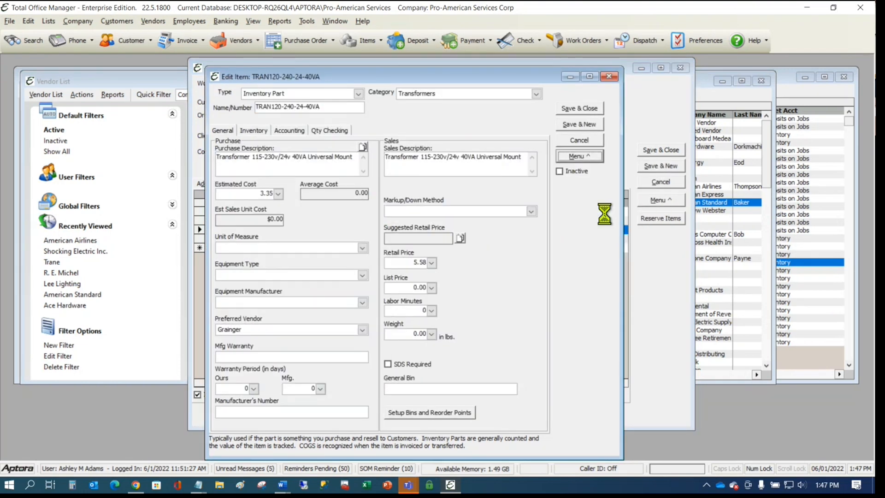
drag(385, 170, 611, 114)
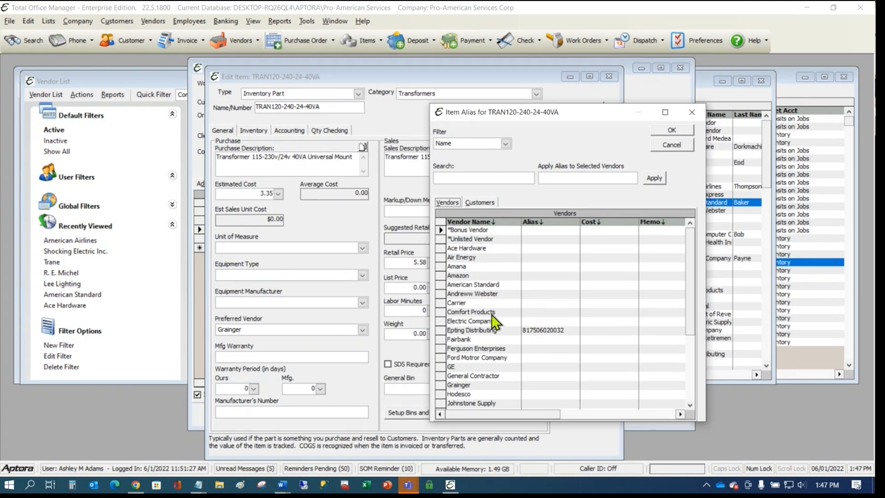
click(500, 385)
scroll(500, 387, down, 2)
scroll(504, 394, down, 2)
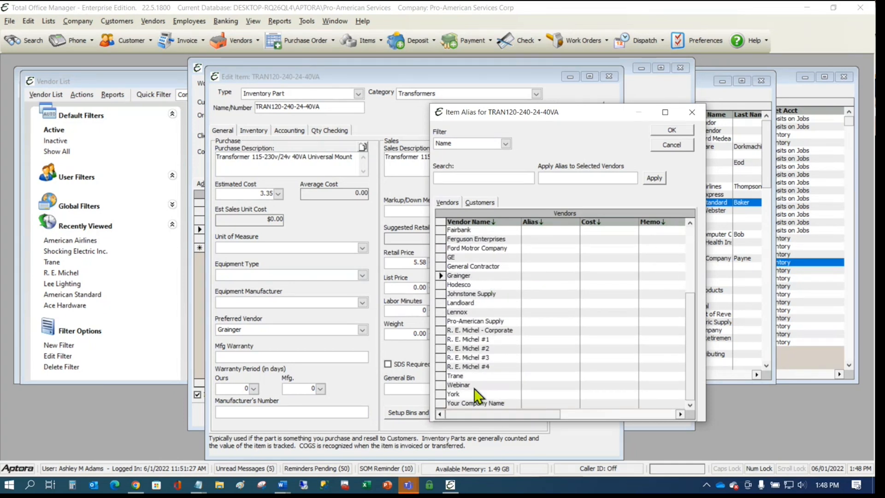
scroll(483, 309, up, 4)
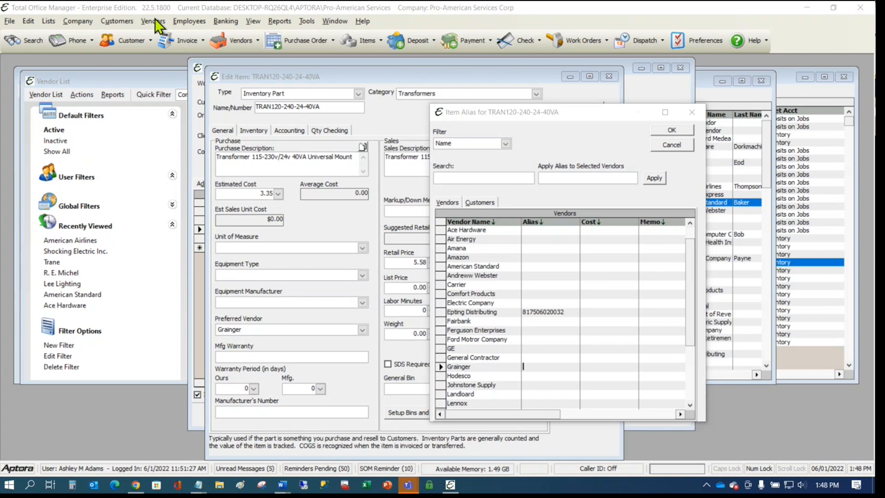
click(666, 143)
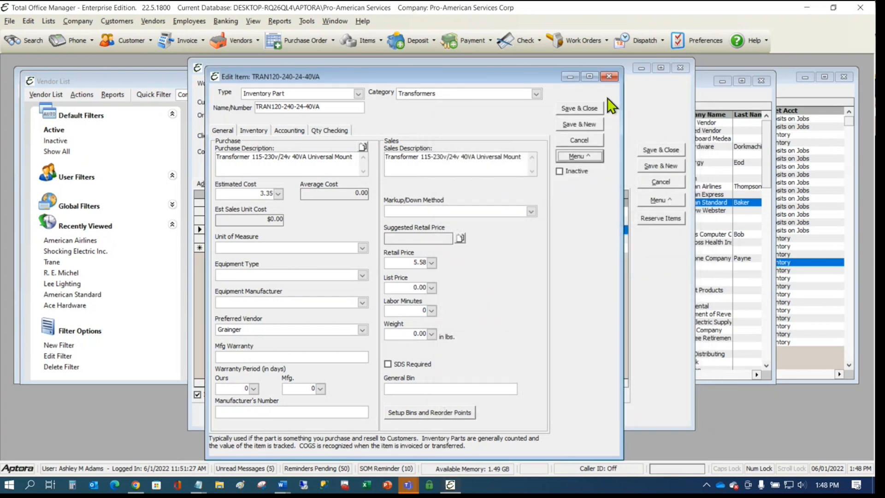
- Tick the resale box on the Big Bobs Computer Outlet vendor record, then cancel without saving
click(153, 21)
click(171, 49)
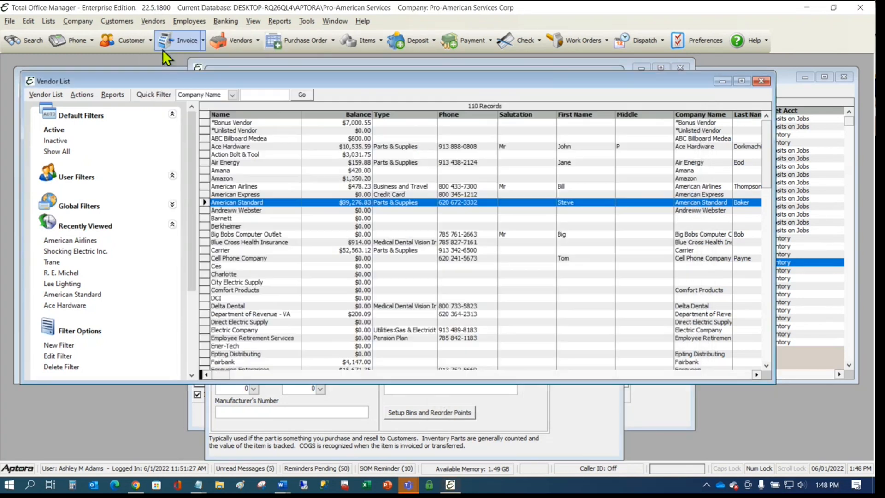
double_click(241, 234)
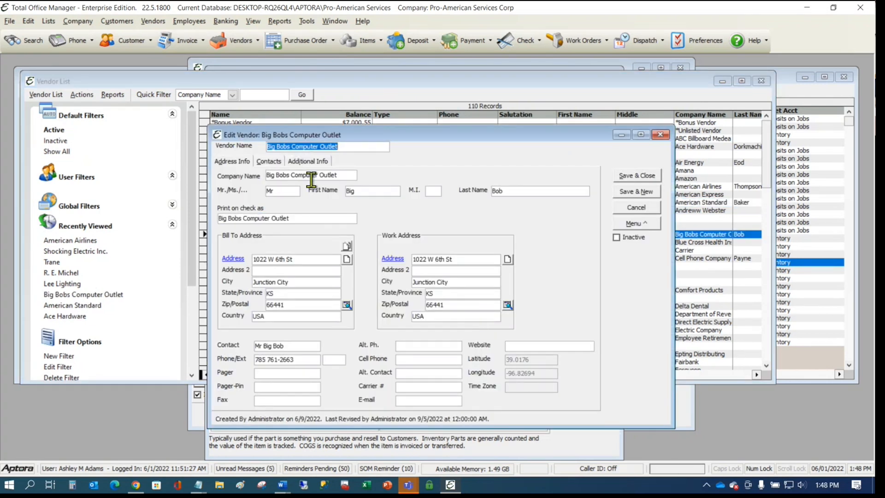
click(307, 162)
click(367, 364)
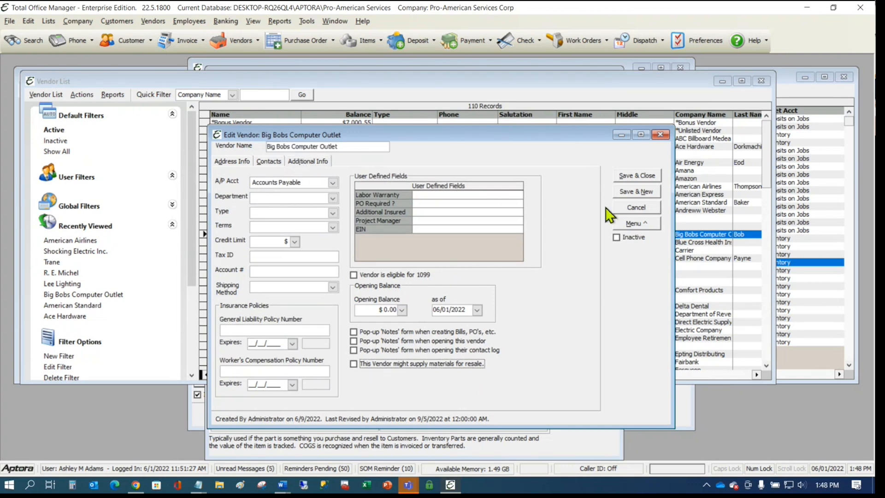
click(636, 207)
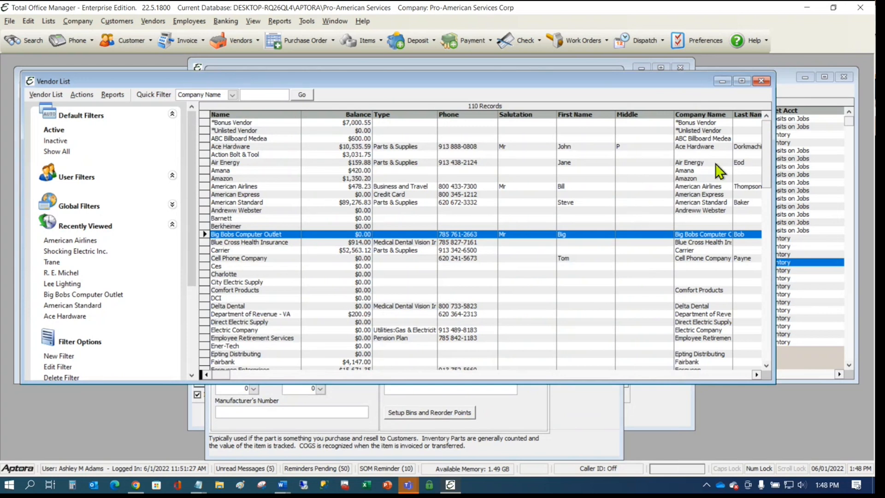
- View the Items company preferences showing Use Item Alias Feature and Vendor Specific Pricing enabled
click(695, 37)
click(148, 205)
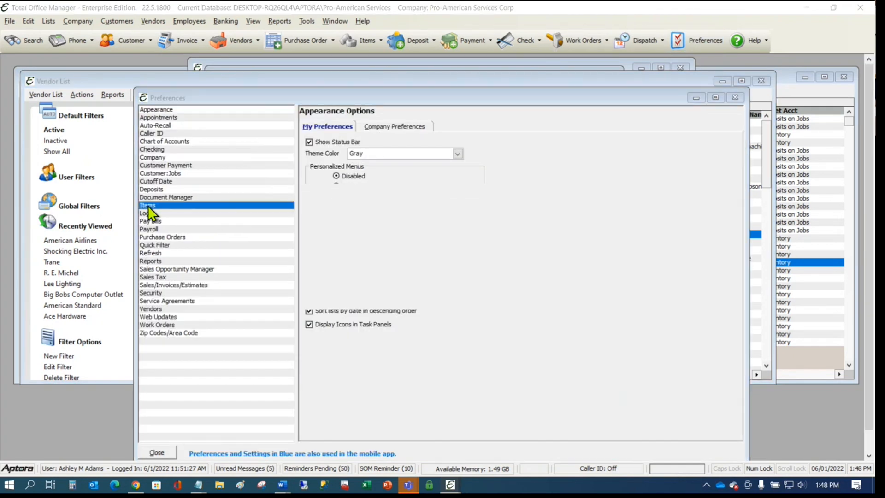
click(405, 126)
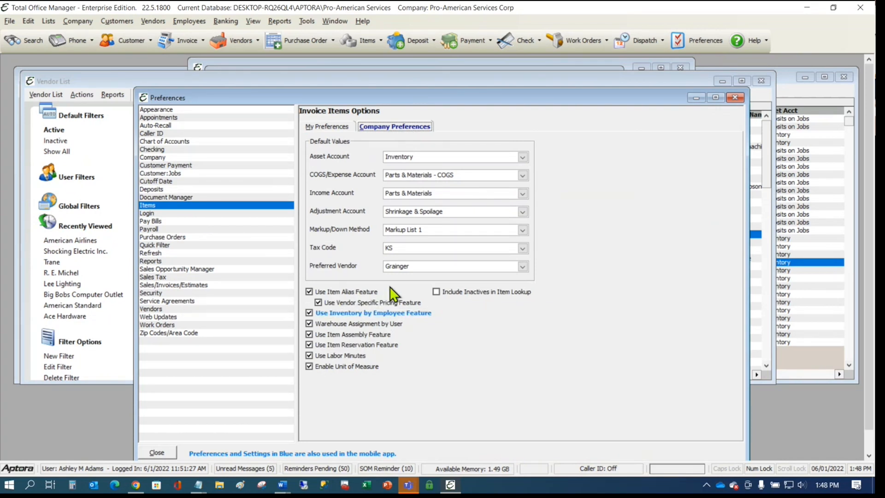
mouse_move(358, 293)
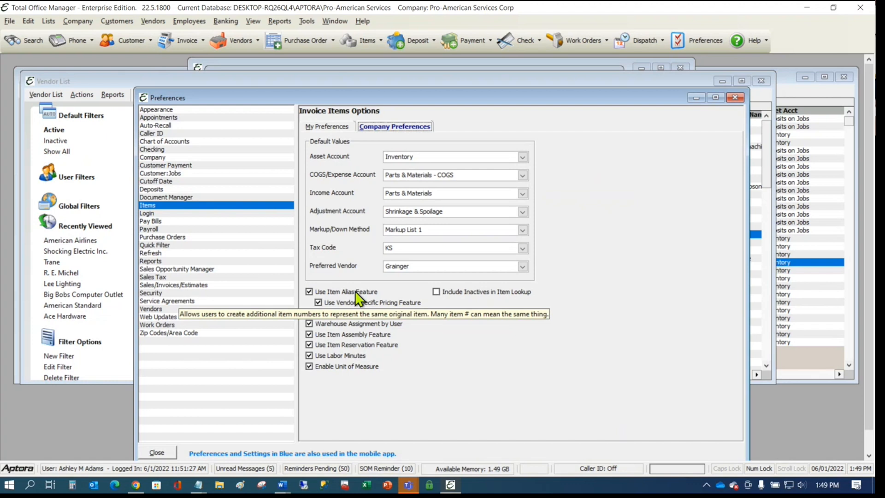
click(284, 486)
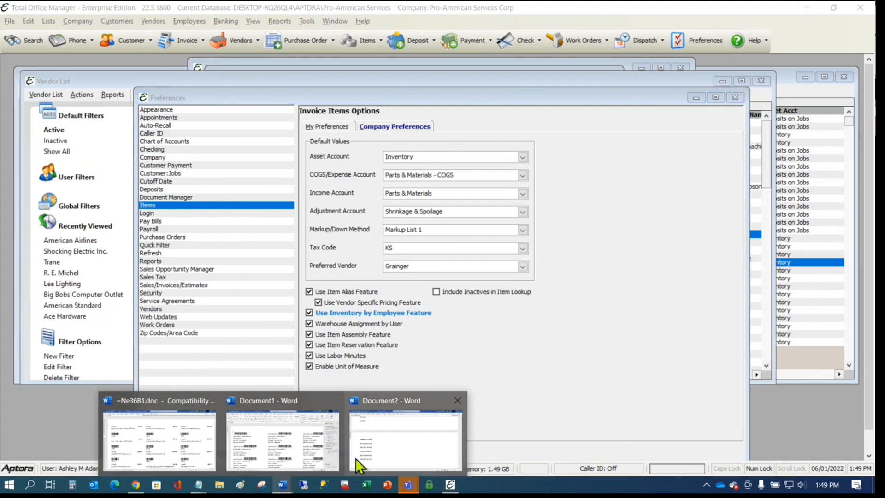
- Start a new maximized Word document at 200% zoom and type 'Part?' on the first line
right_click(281, 487)
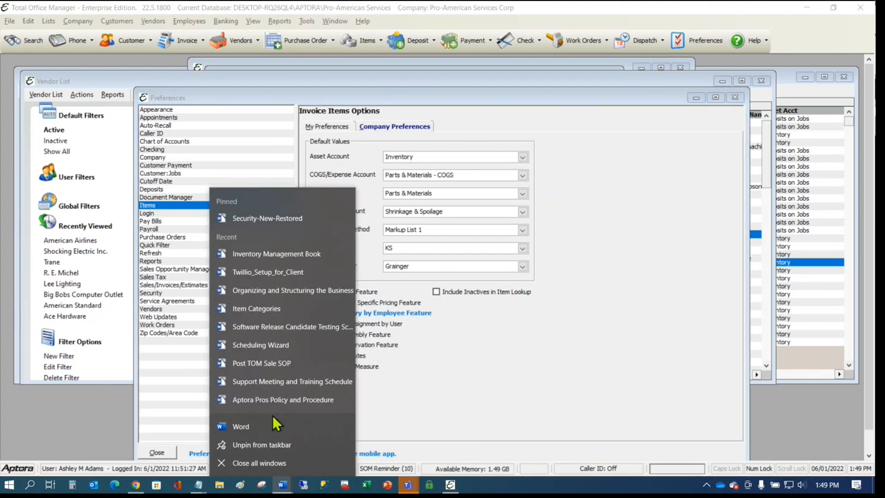
click(275, 428)
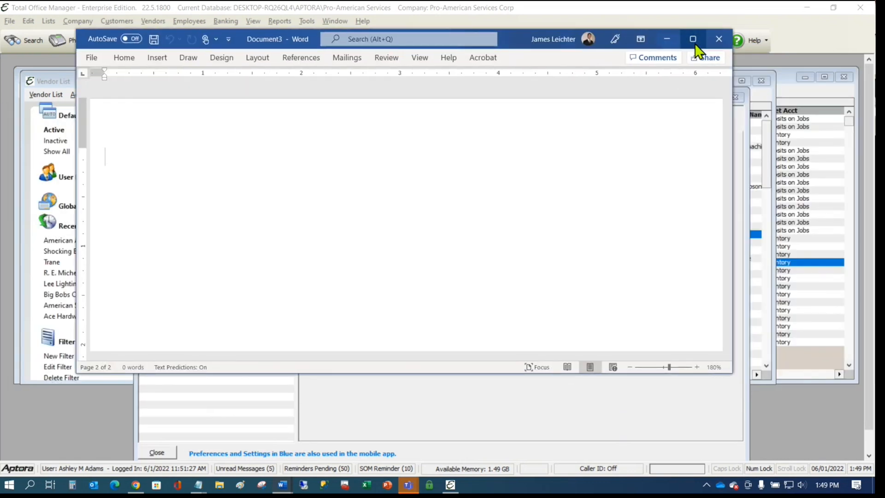
click(692, 39)
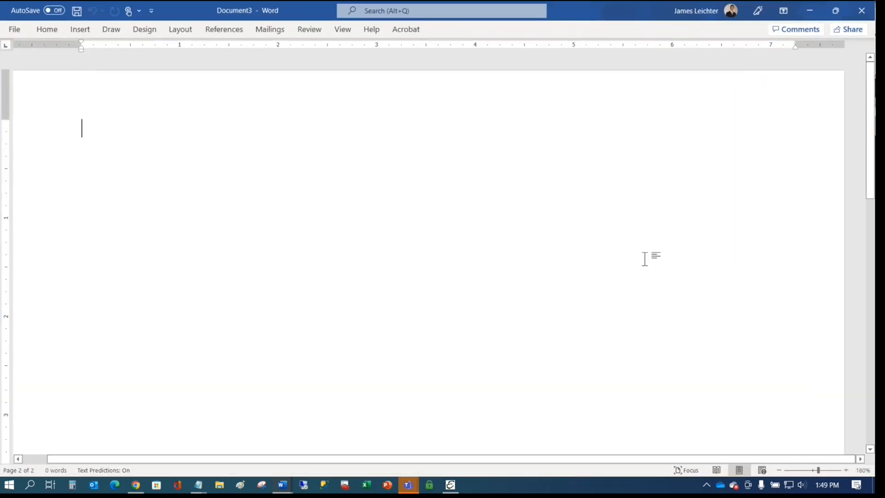
click(846, 470)
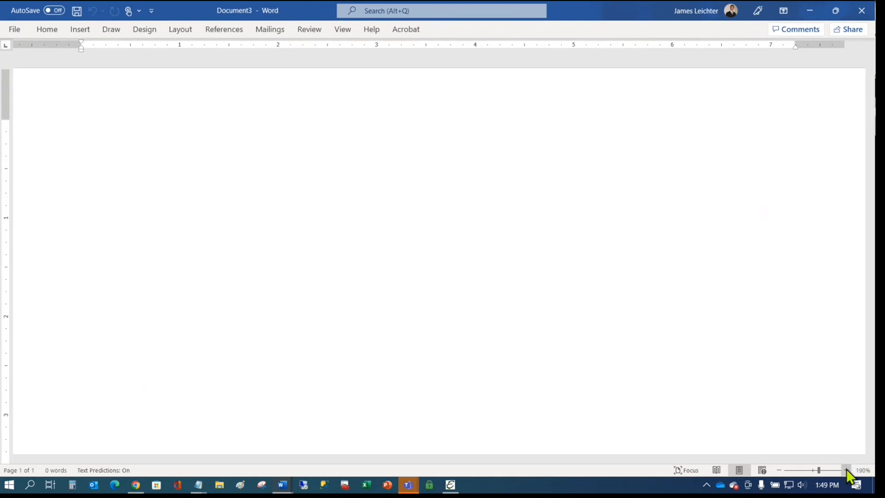
click(846, 470)
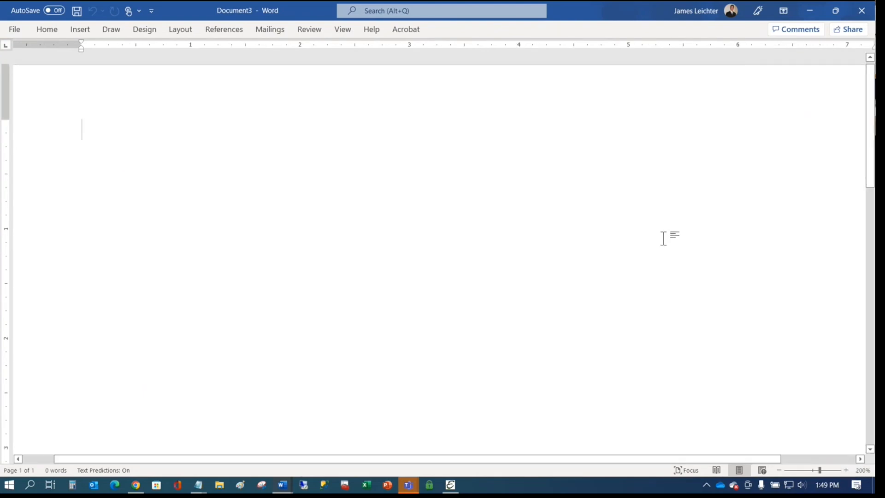
text(Part)
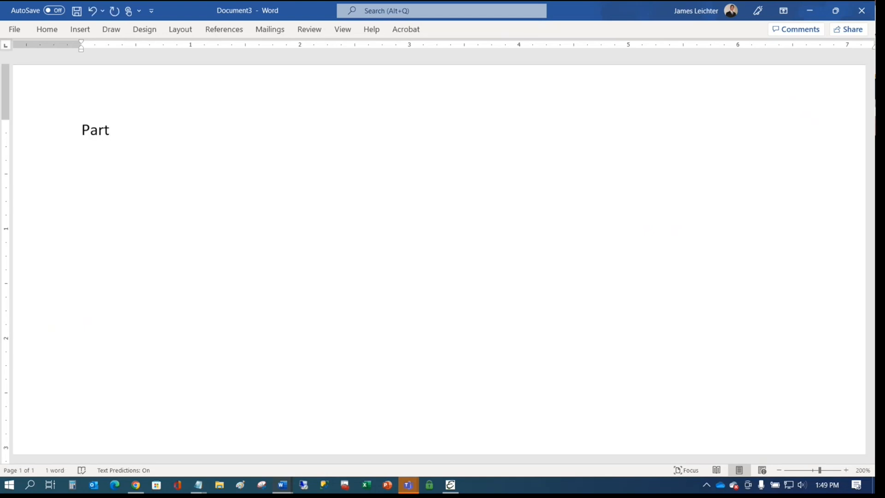
text(?)
key(Return)
- Enter the part number MTR050230D on the next line, fixing the typing mistakes
text(MTR050)
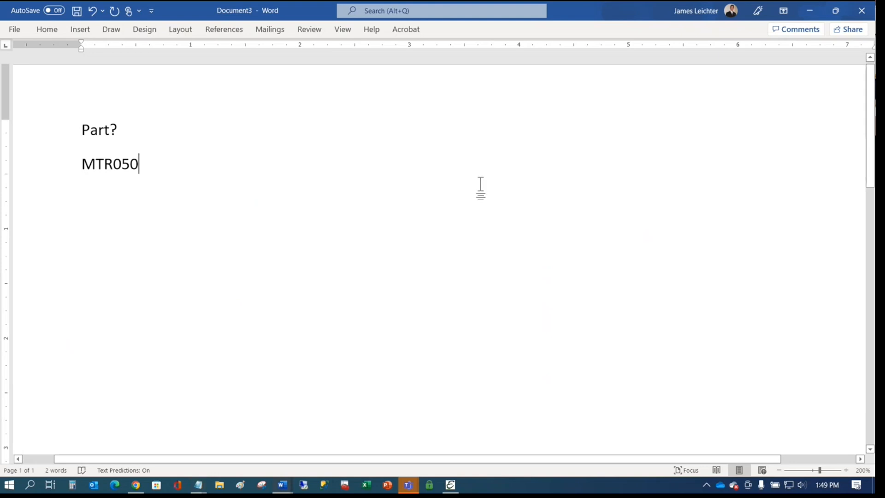
text(115)
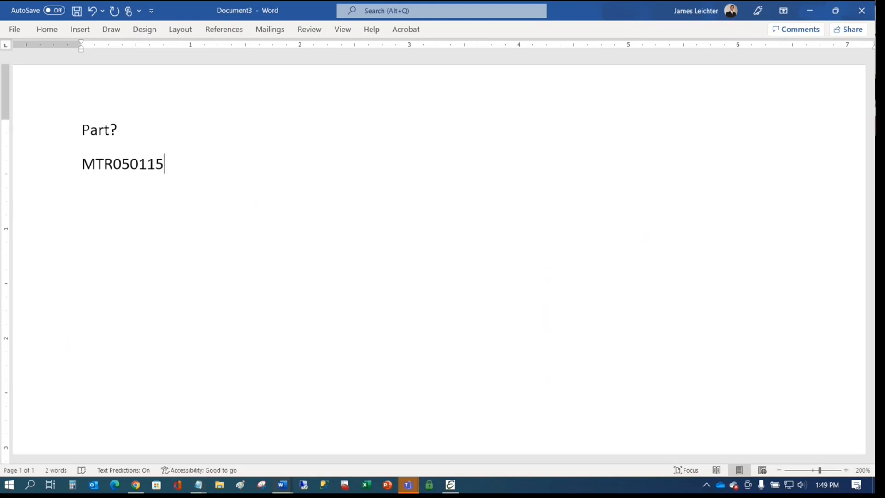
key(BackSpace)
key(BackSpace)
key(BackSpace)
text(23)
key(Left)
key(Right)
text(0)
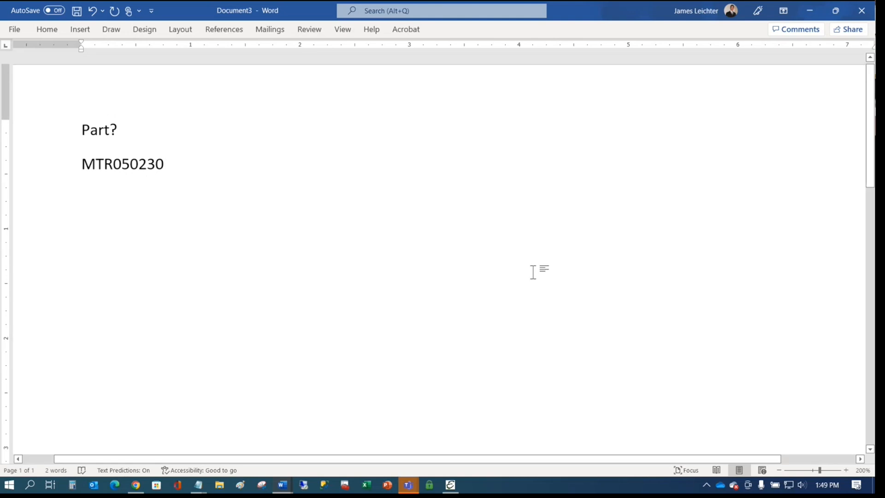
key(BackSpace)
text(B)
key(BackSpace)
text(D)
text(####)
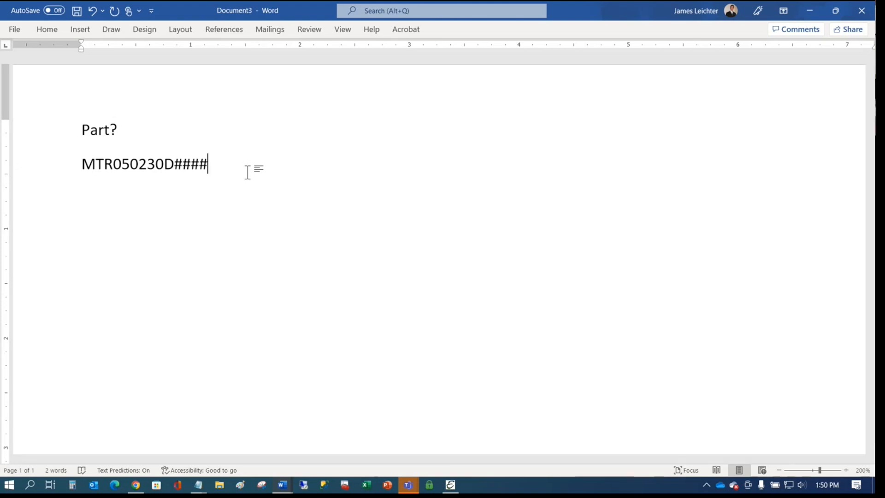
key(BackSpace)
key(BackSpace)
key(BackSpace)
key(BackSpace)
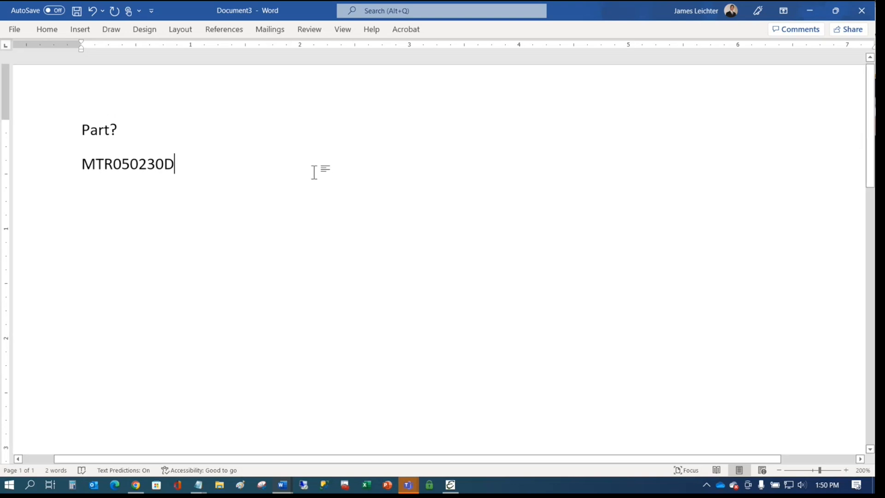
- Type BKRITE240 on the line below MTR050230D
key(Return)
key(Return)
key(BackSpace)
text(BKR)
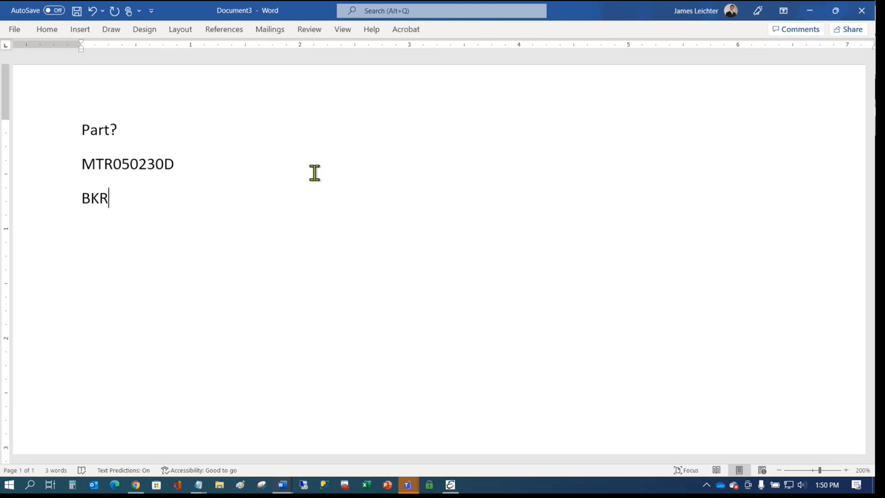
text(240)
key(Left)
key(Left)
key(Left)
text(ITE)
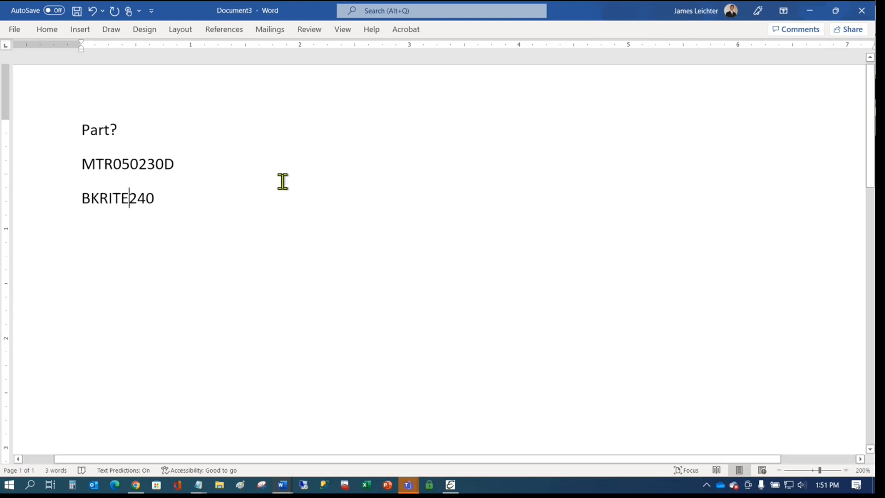
click(209, 197)
- Add 323443, 234234 and 453543534 on separate lines, closing the Help pane that opened
key(Return)
text(323443)
key(Return)
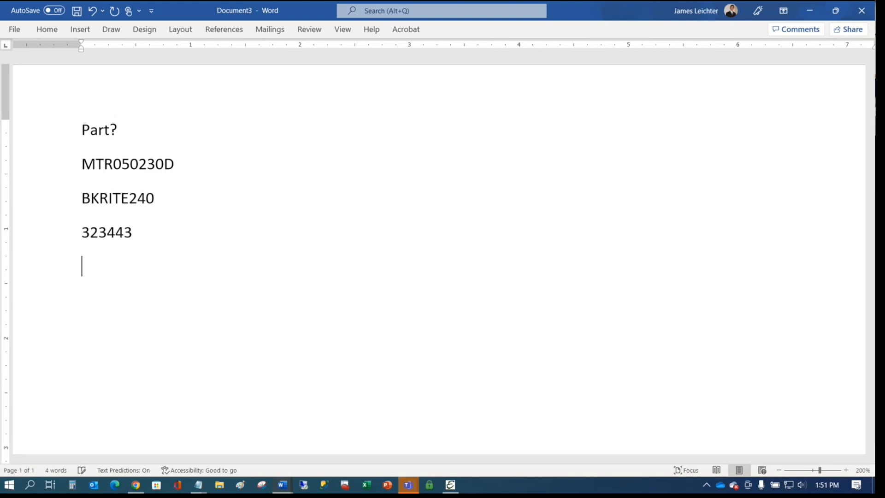
text(234234)
key(Return)
key(F1)
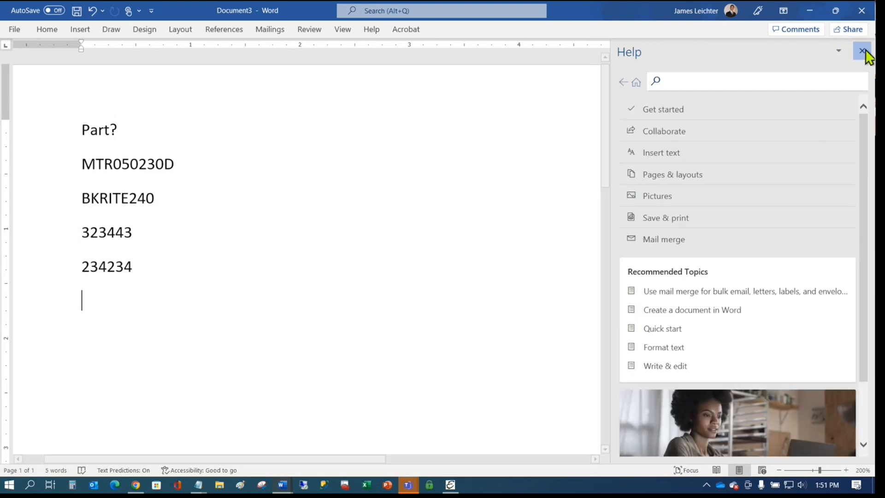
click(862, 50)
text(453543534)
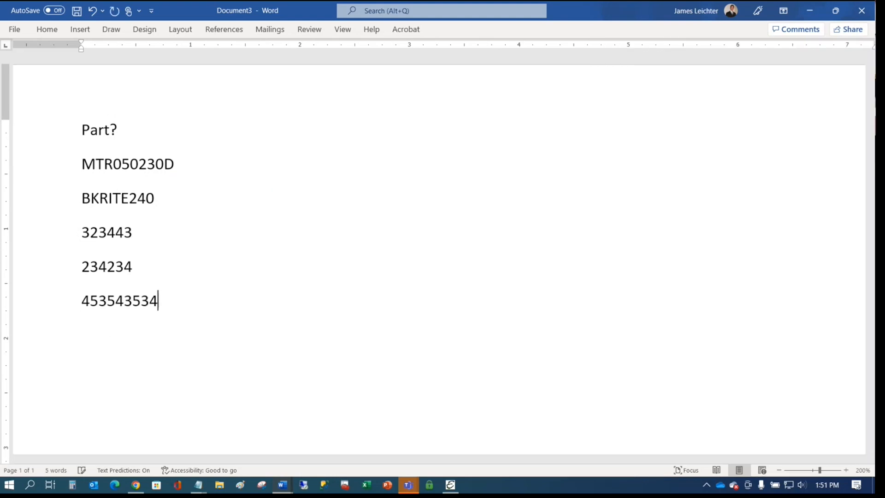
drag(170, 304, 59, 233)
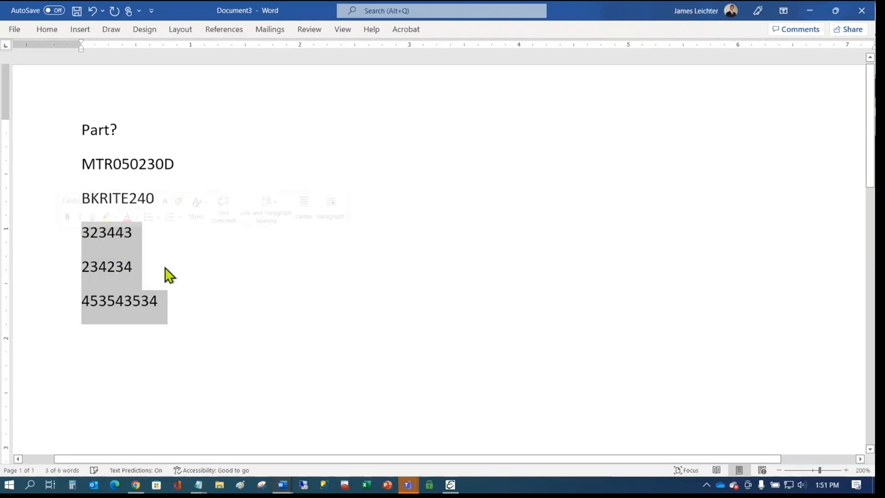
click(53, 202)
click(86, 205)
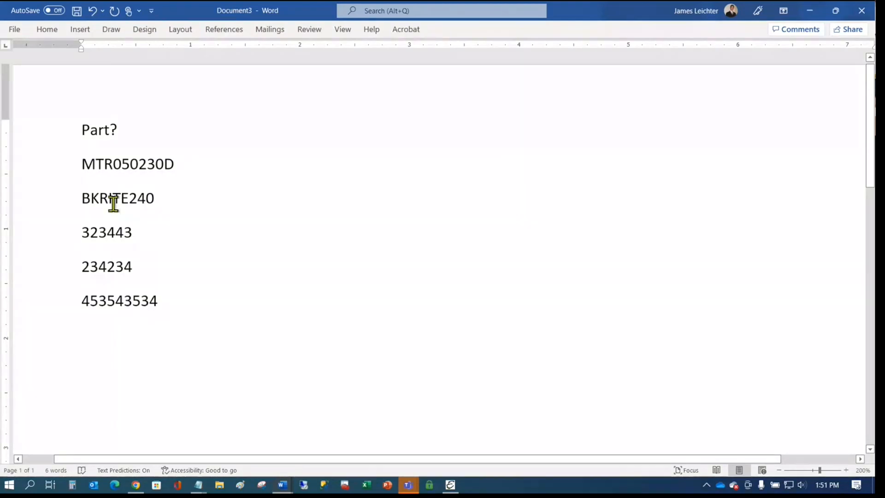
click(208, 198)
click(287, 301)
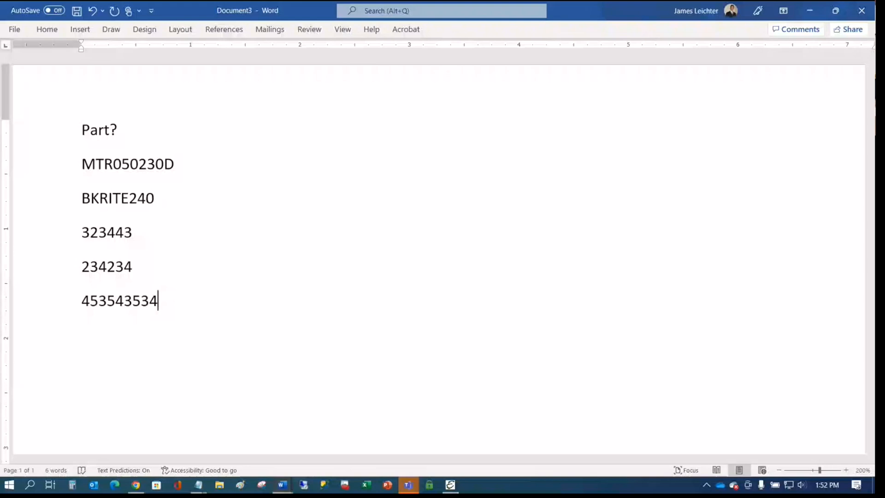
key(Return)
text(078742040370)
key(Return)
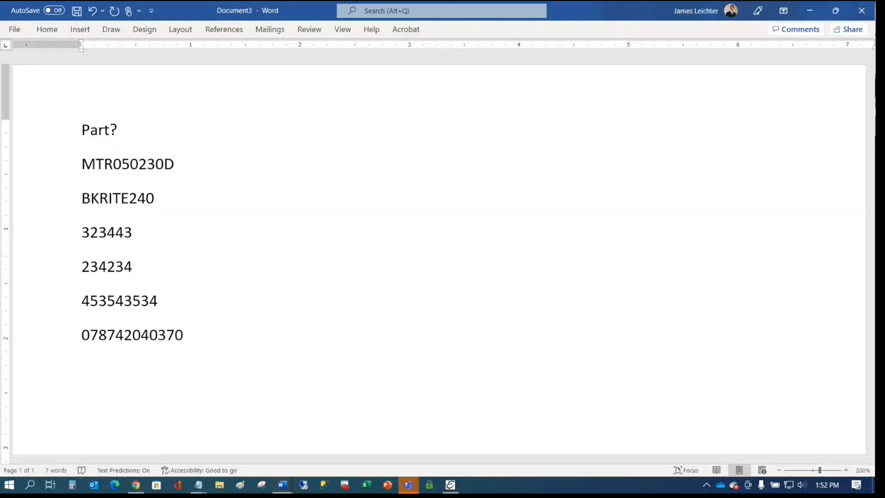
text(078742040370)
key(Return)
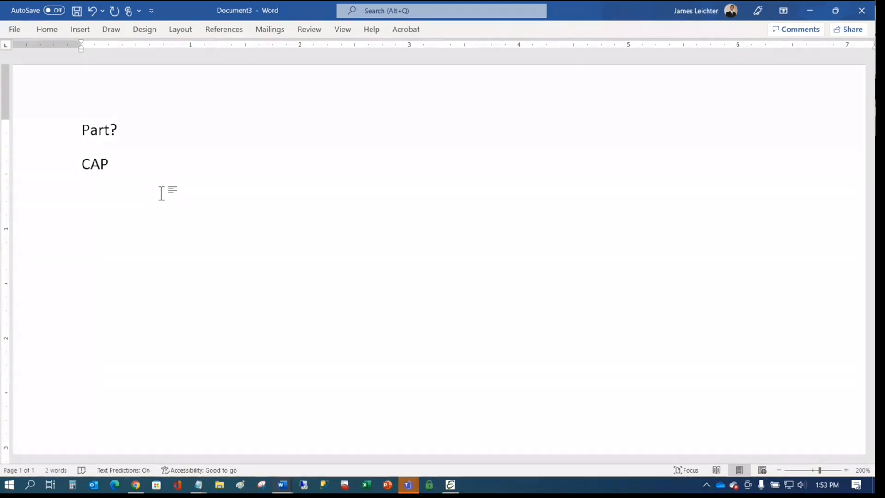
- Complete the part entry as CAP370125, correcting the mistyped digits
text(370)
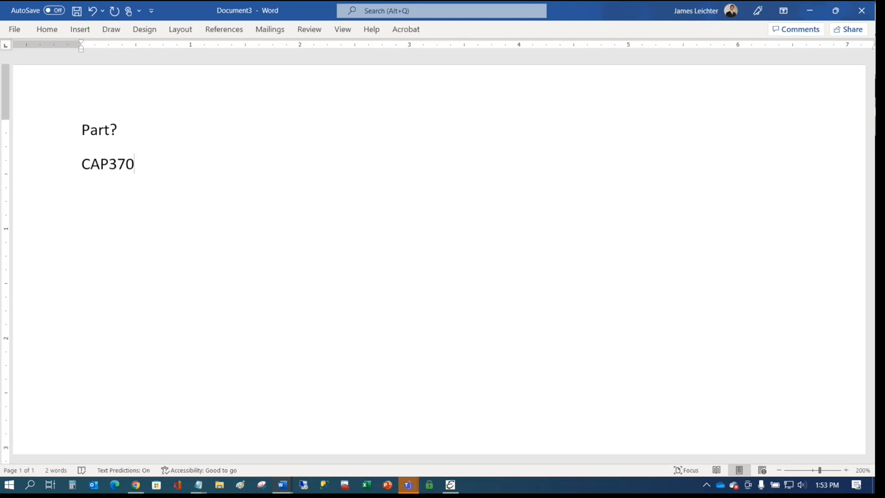
text(005)
key(BackSpace)
key(BackSpace)
key(BackSpace)
text(5)
key(BackSpace)
text(125)
- List the prefixes CTR, BKR, MTR and TRS on separate lines below CAP370125
key(Return)
text(C)
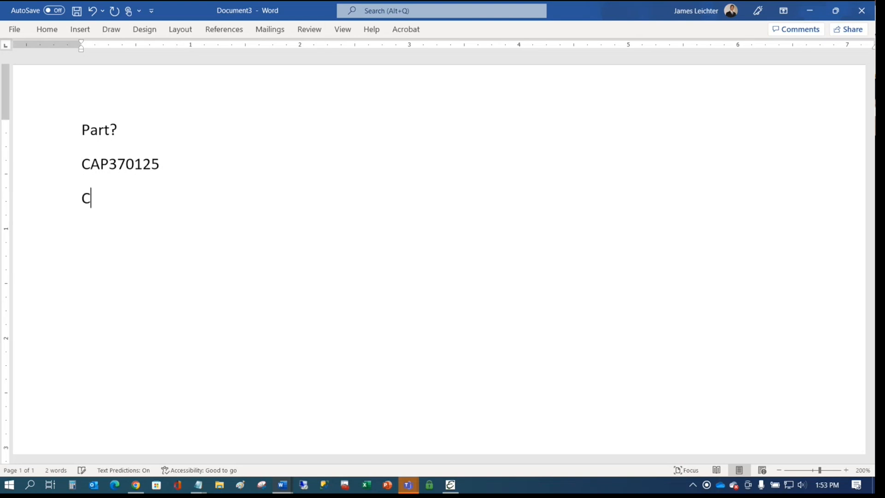
text(TR)
key(Return)
text(BKR)
key(Return)
text(MTR)
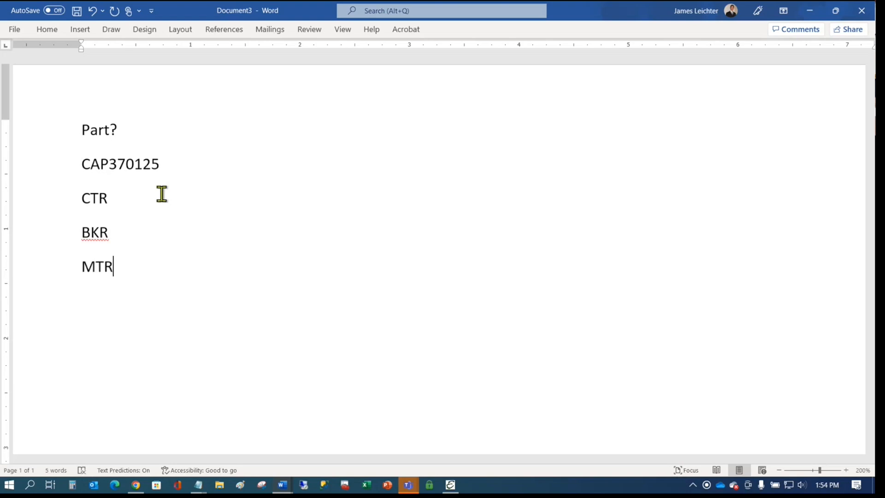
key(Return)
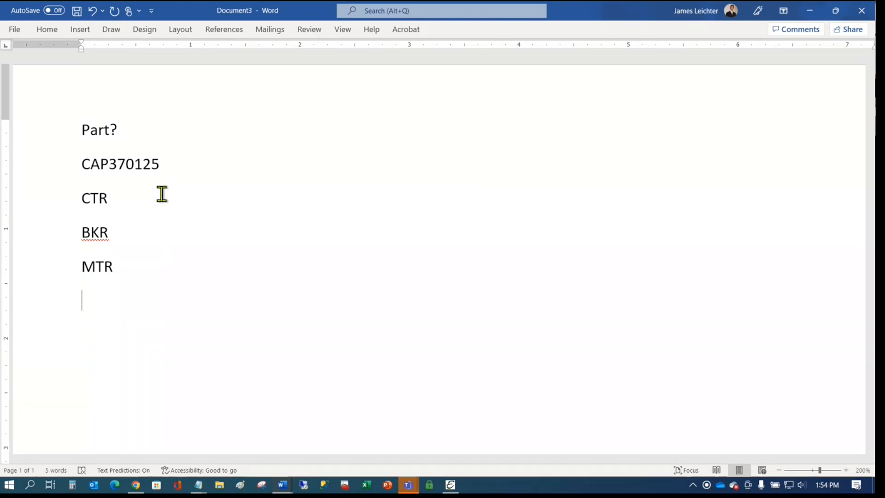
text(TS)
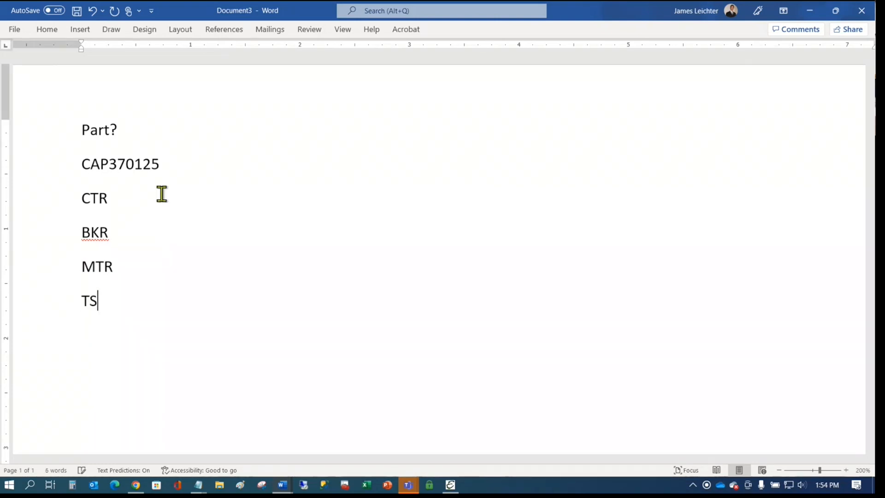
key(BackSpace)
text(RS)
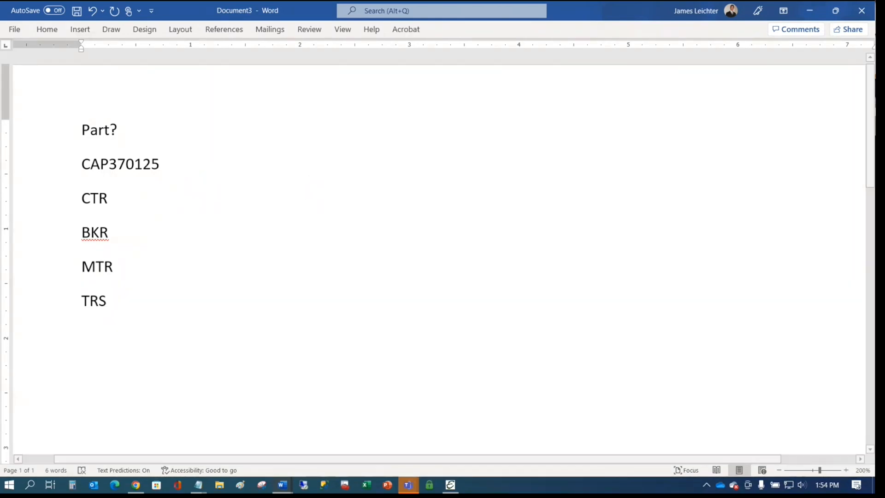
click(452, 485)
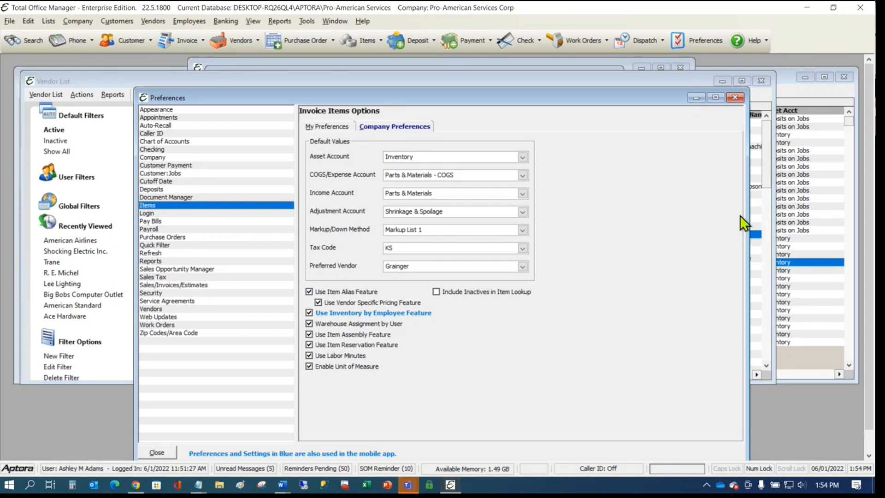
click(735, 96)
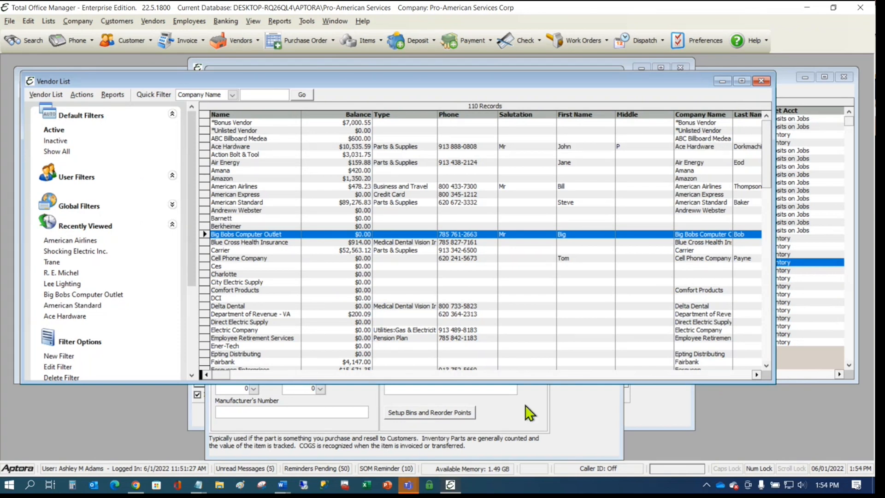
click(552, 401)
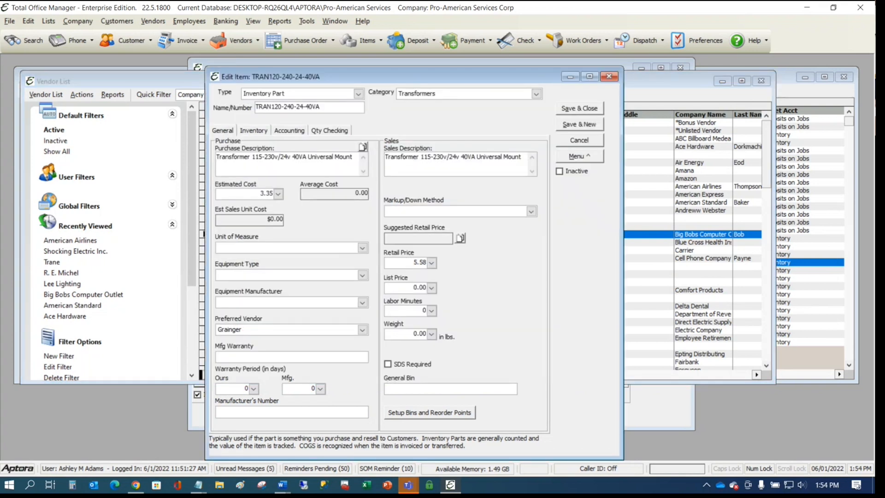
click(10, 21)
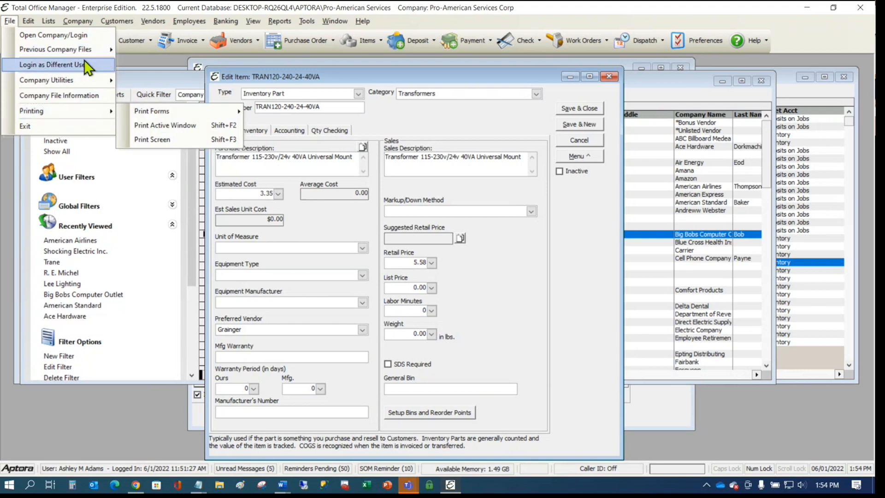
- Start a data import from Sample-Word-Merge.xlsx and dismiss the file format error
mouse_move(95, 77)
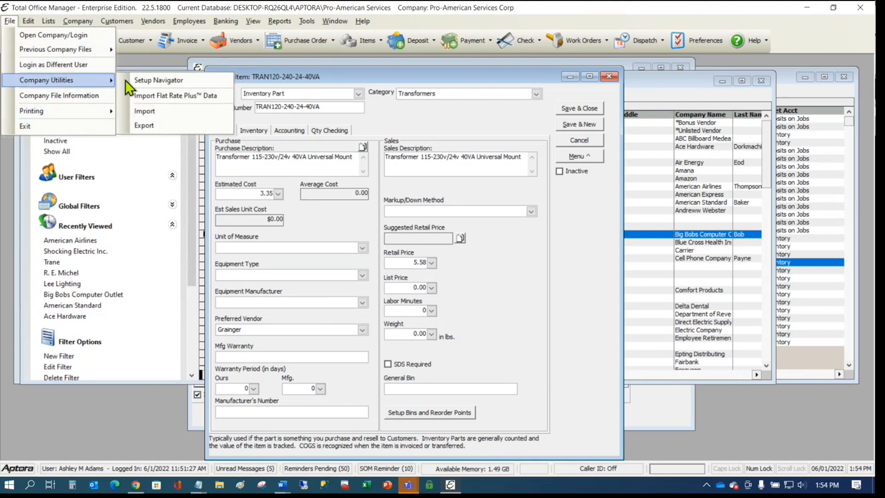
click(167, 112)
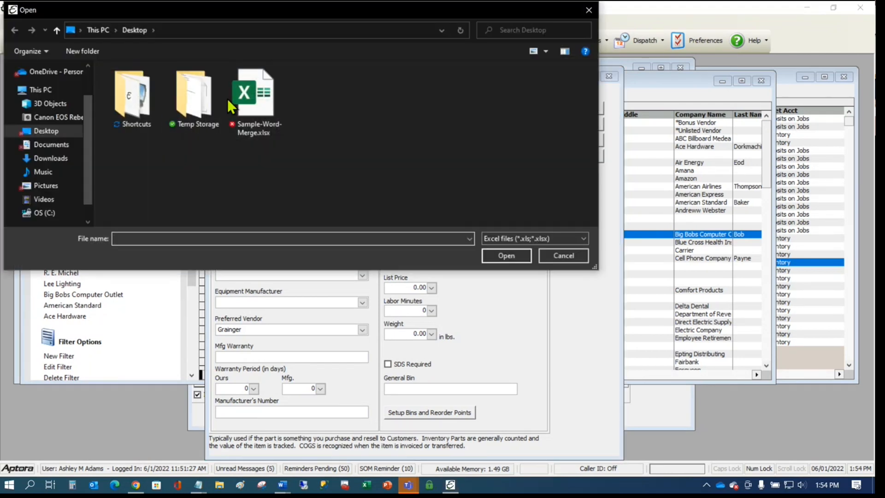
double_click(265, 97)
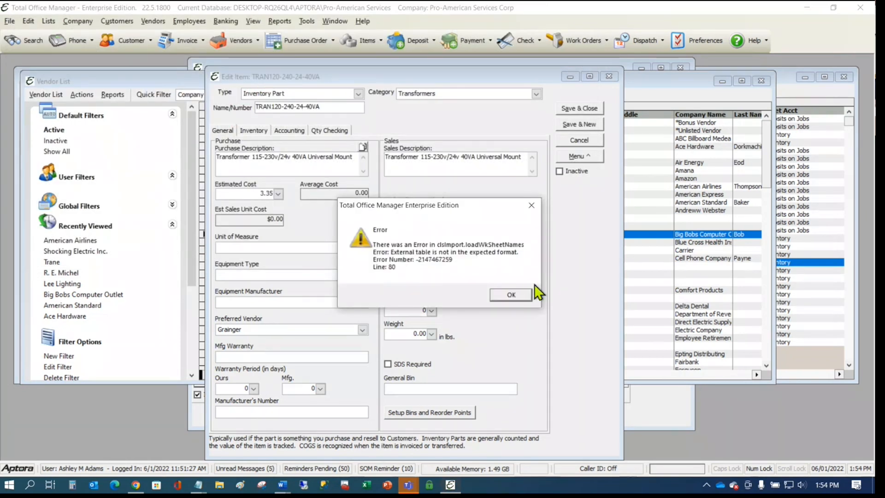
click(512, 297)
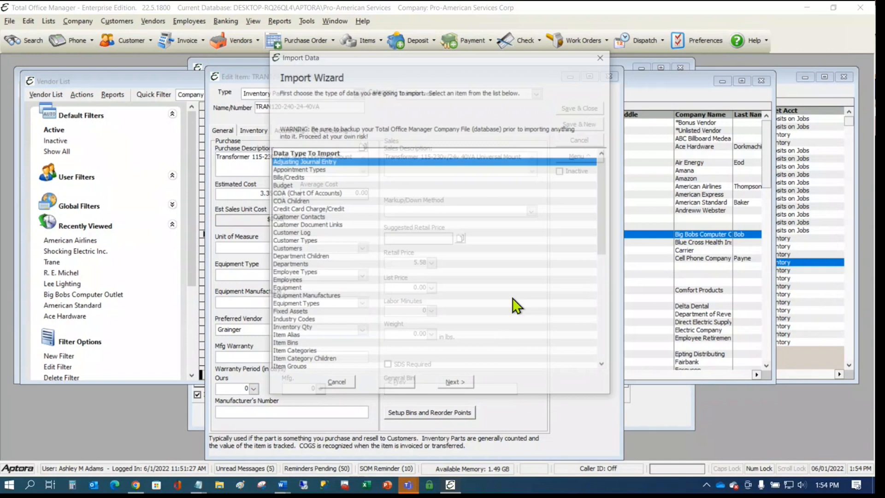
- Choose Item Alias as the import type and reach the empty field-mapping step
click(416, 225)
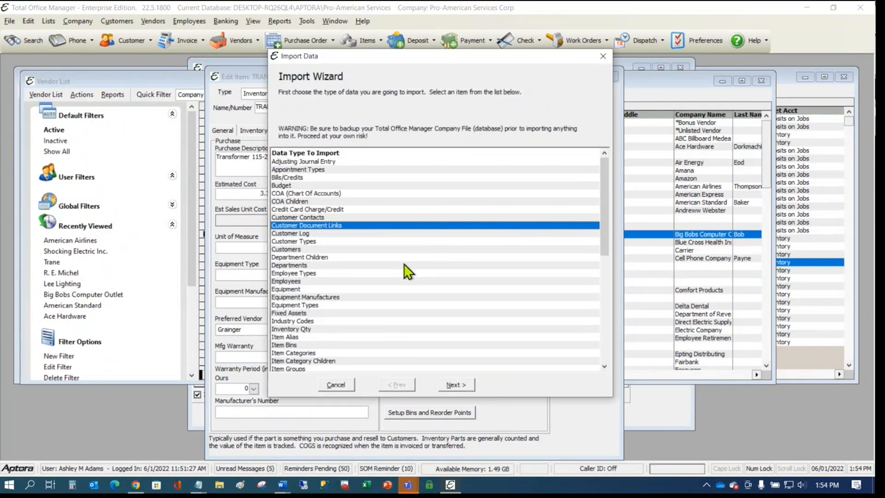
scroll(404, 264, down, 3)
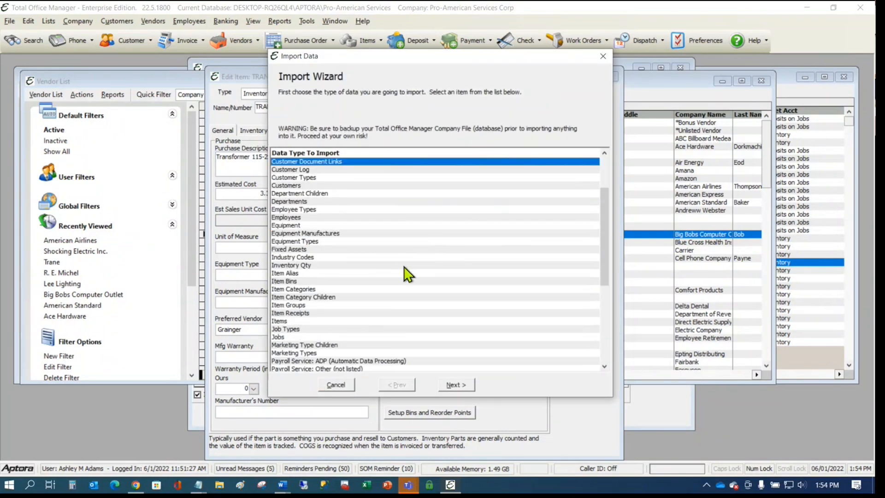
click(288, 274)
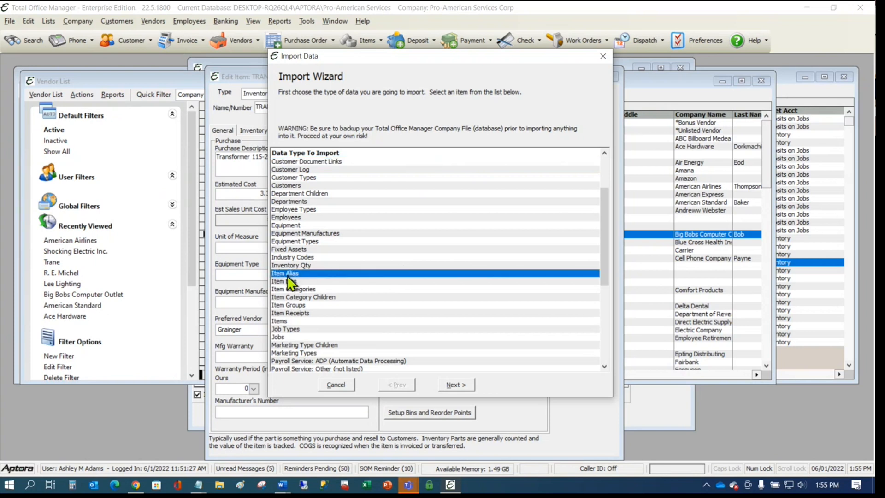
click(452, 383)
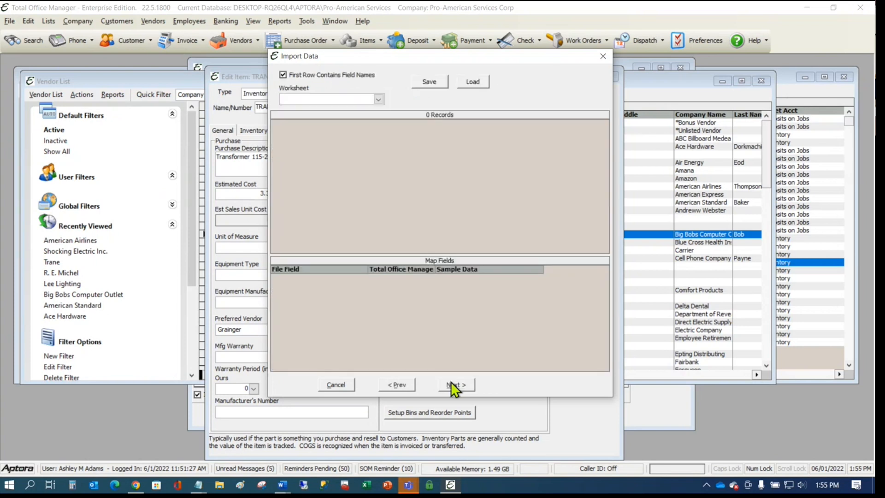
click(376, 100)
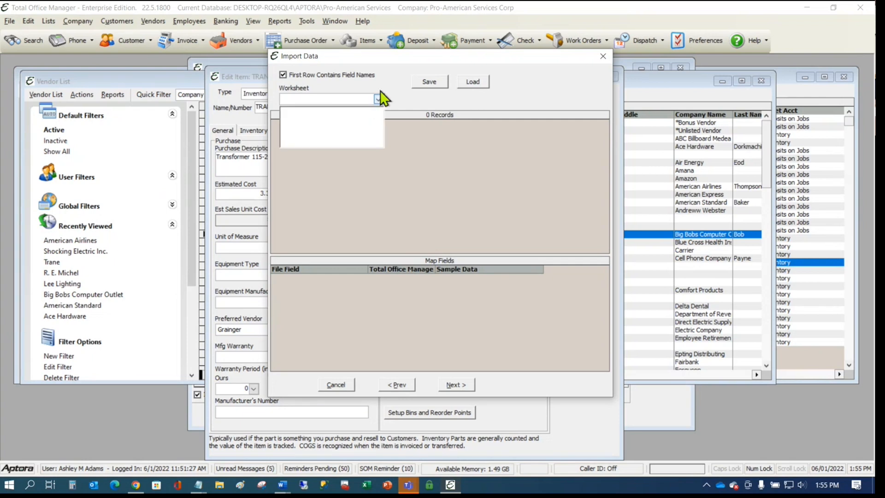
click(380, 96)
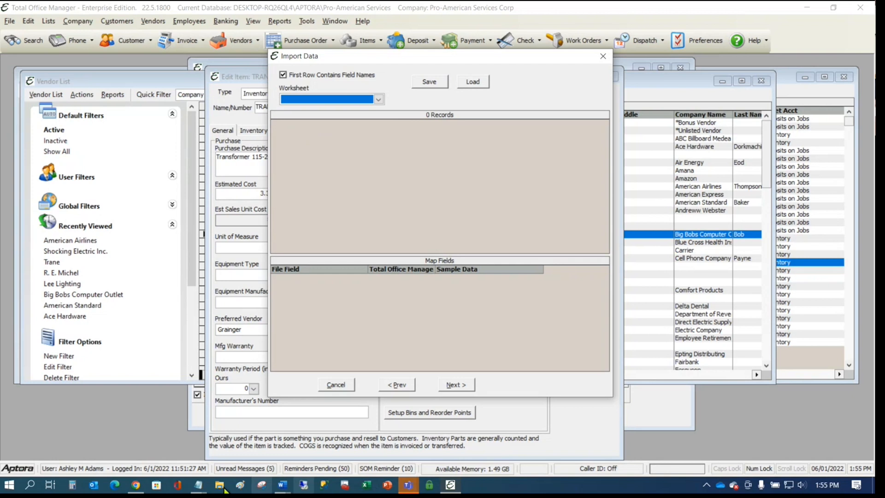
click(198, 485)
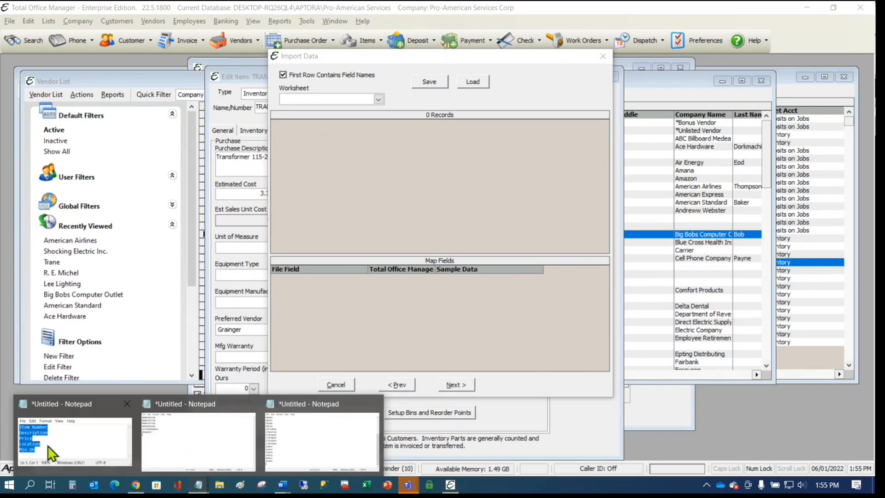
- Bring up the Notepad field-name file, enlarge it and clear its old contents
mouse_move(74, 454)
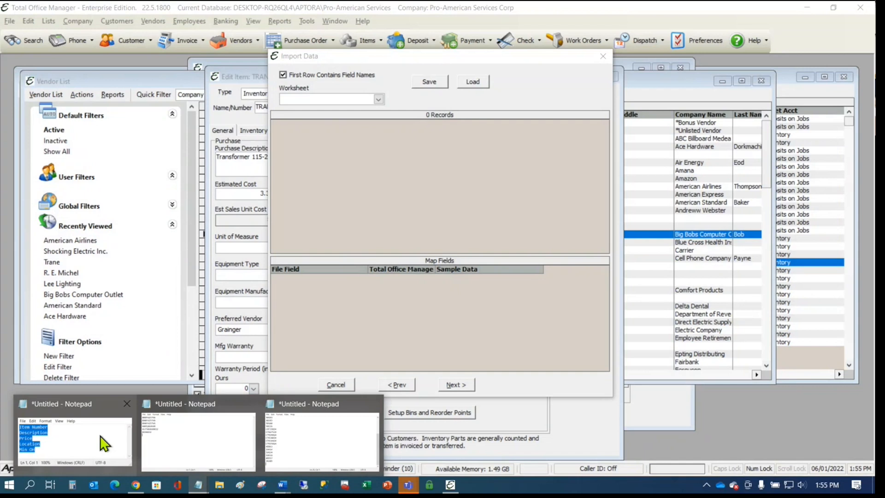
click(100, 436)
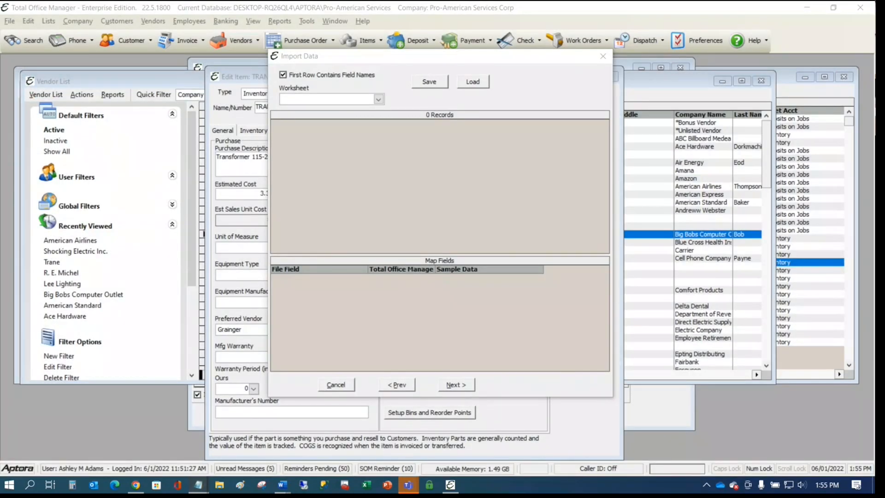
drag(612, 300, 785, 356)
key(ctrl+a)
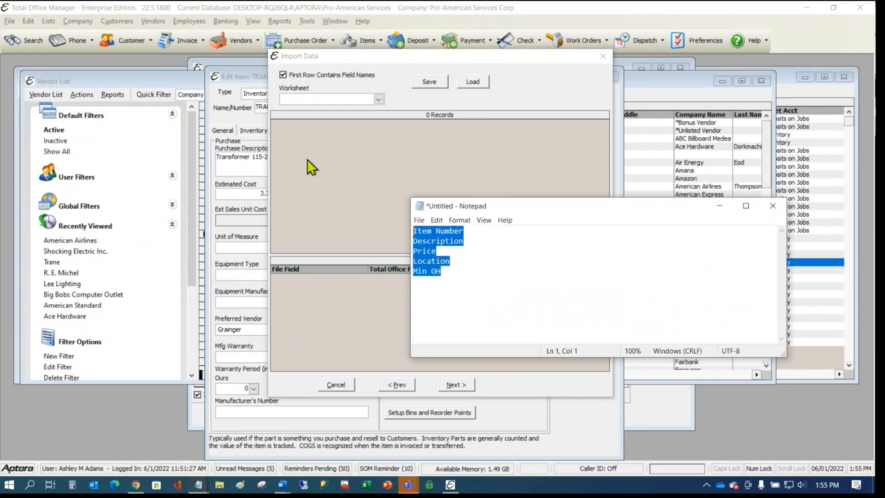
key(ctrl+x)
text(21122121212)
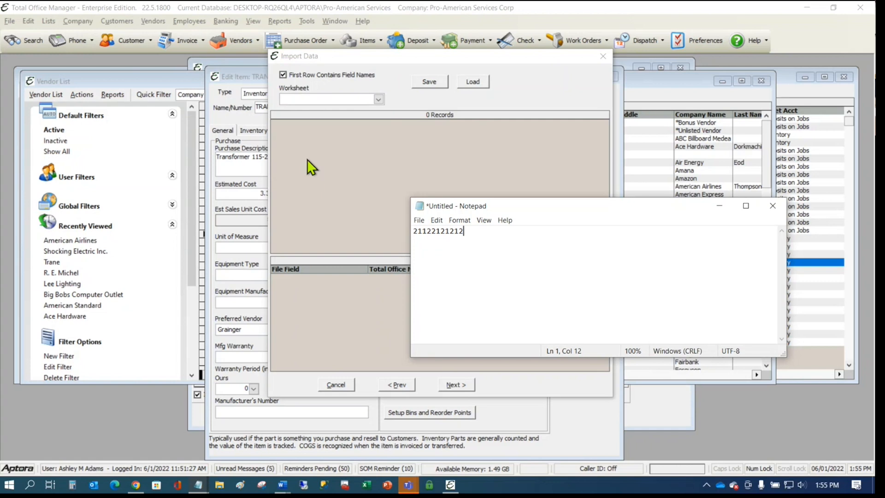
key(Tab)
text(44334343434)
key(Return)
text(54535354534354)
key(Tab)
text(456645645645645)
key(Return)
text(313212)
key(Tab)
text(534534534534)
- Add a PartNumber and Alias heading line above the rows, fixing the capitalisation
click(413, 230)
text(PArt)
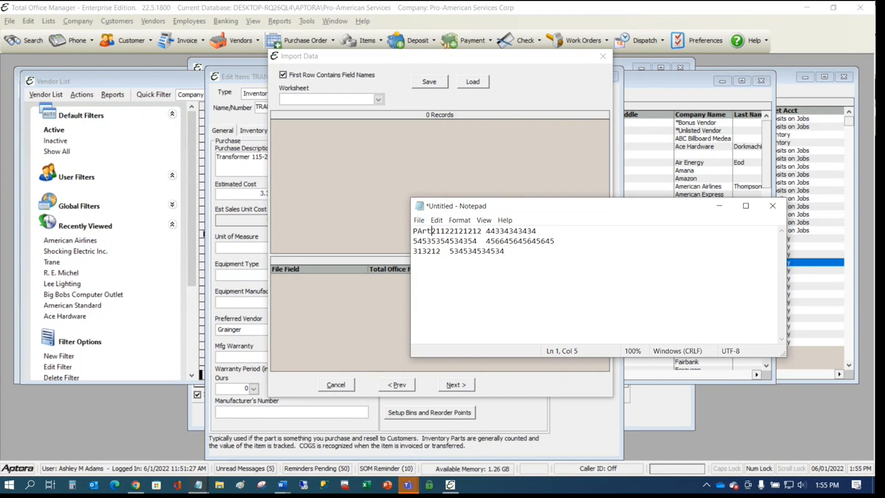
text(Number)
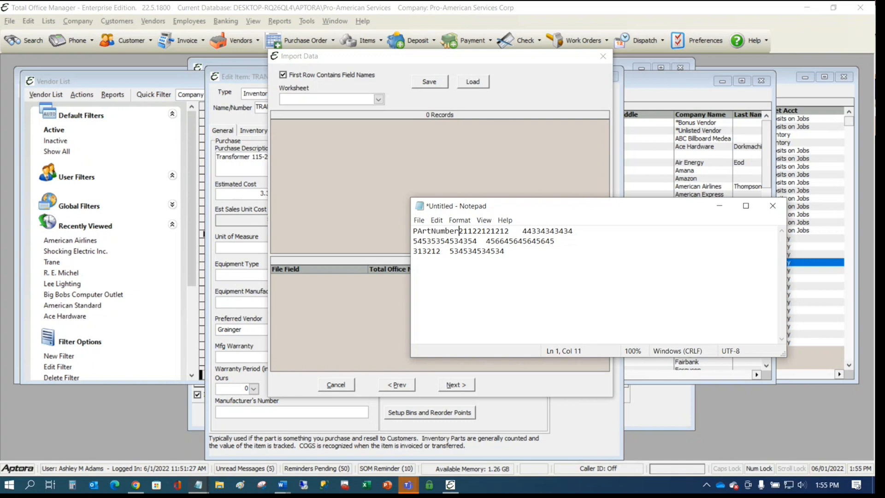
key(Return)
click(422, 230)
key(BackSpace)
text(a)
click(485, 230)
key(Tab)
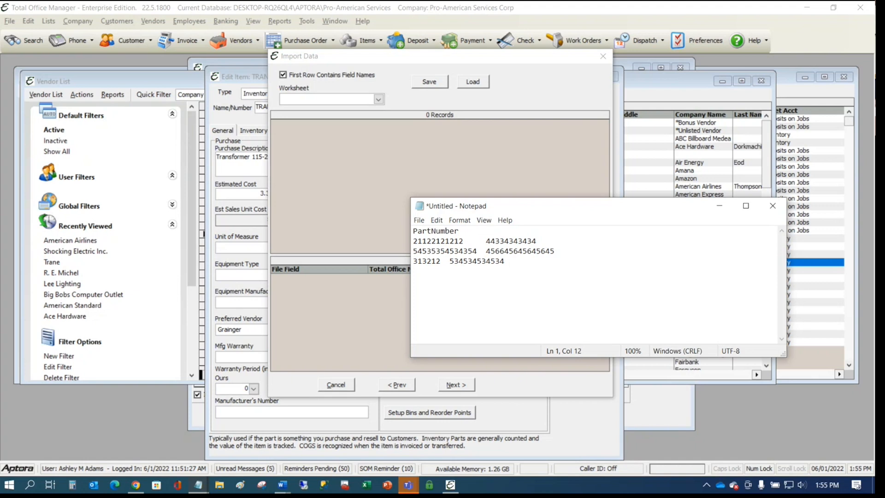
text(Alias)
- Keep the draft open, add a Vendor heading after Alias, and tab-terminate line 2
click(777, 203)
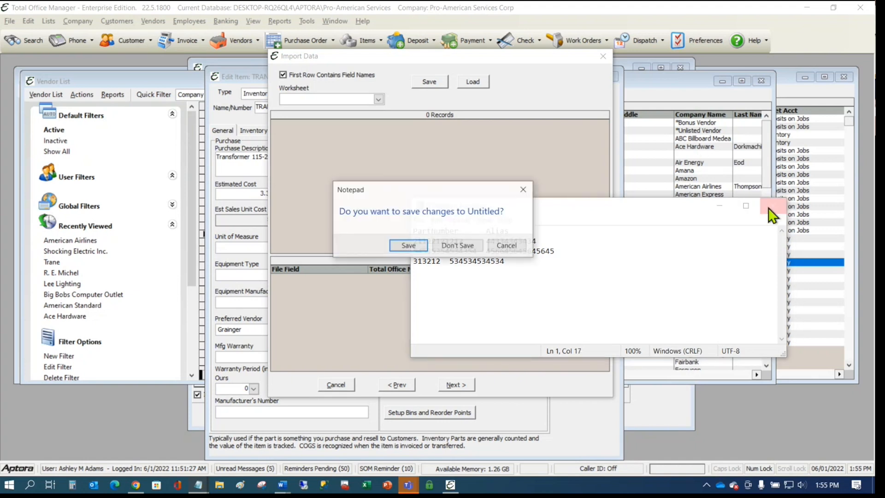
click(507, 245)
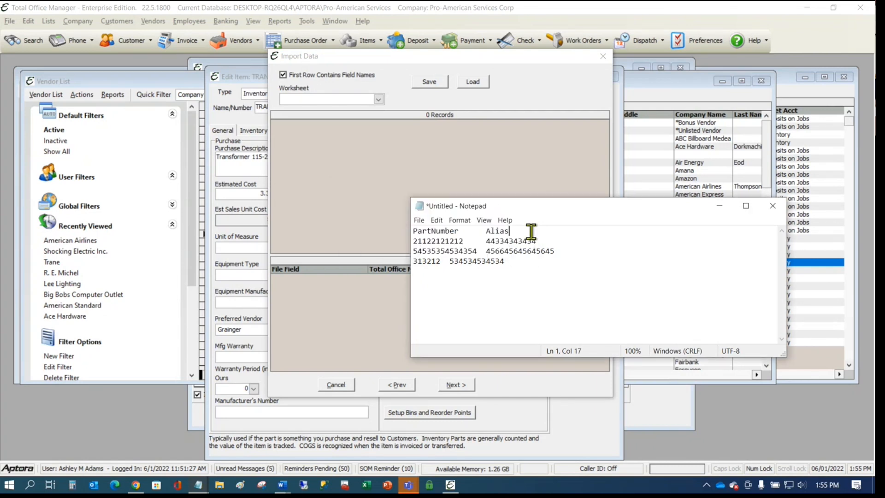
key(Tab)
text(Vendor)
click(558, 239)
key(Tab)
text(Tran)
key(BackSpace)
key(BackSpace)
key(BackSpace)
key(BackSpace)
click(146, 24)
- Cancel the import, open the Ace Hardware vendor record to copy its name, and return to Notepad
click(162, 42)
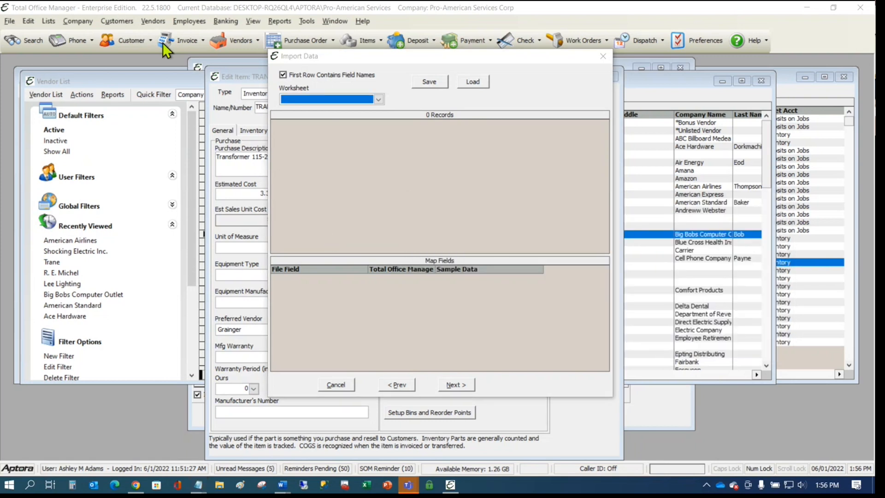
click(602, 56)
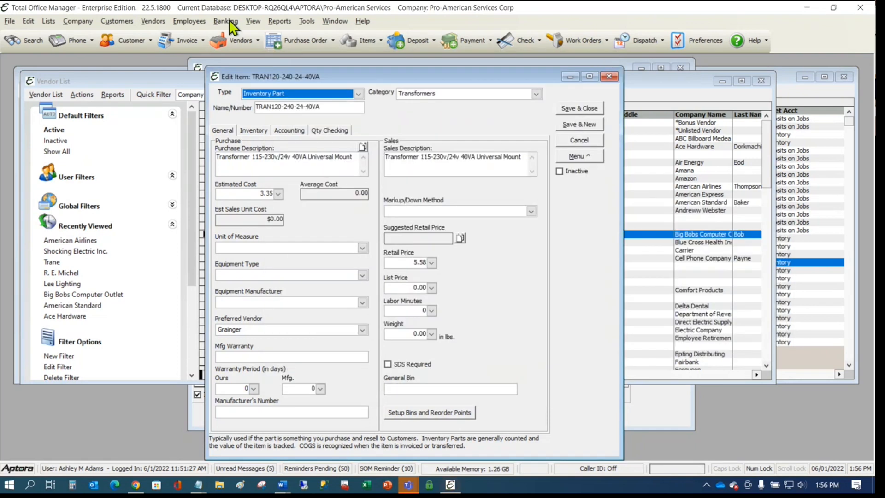
click(159, 23)
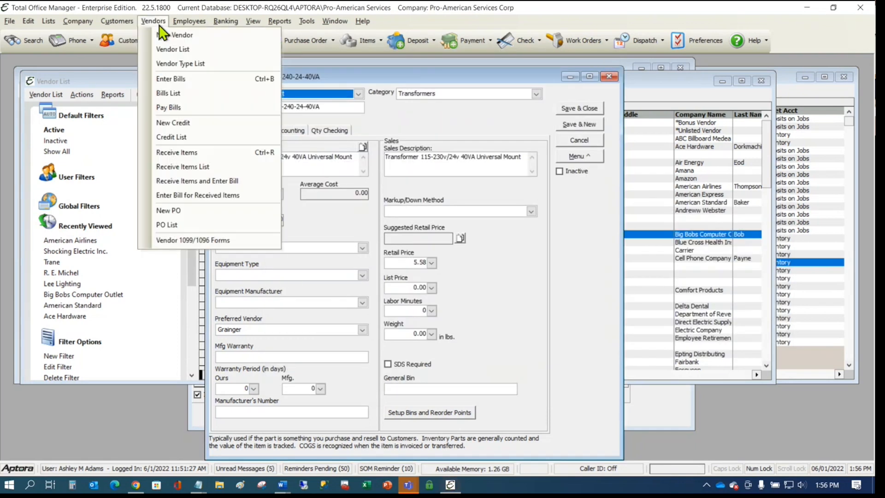
click(176, 48)
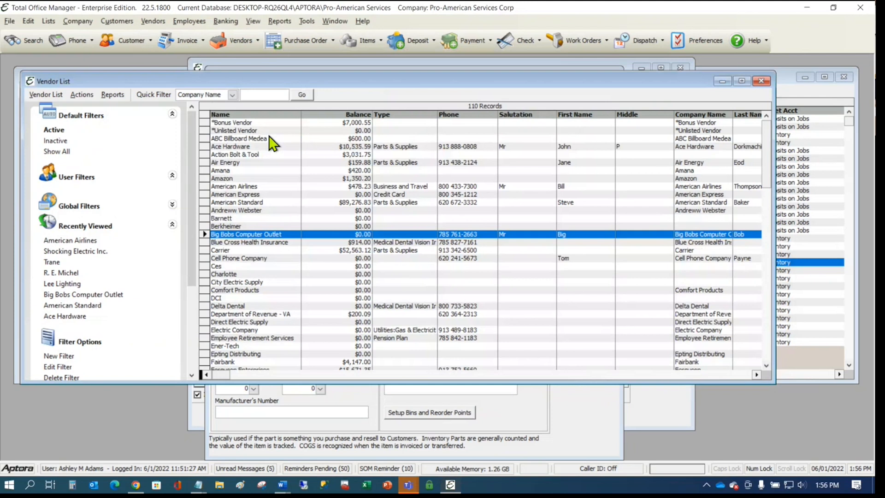
double_click(233, 146)
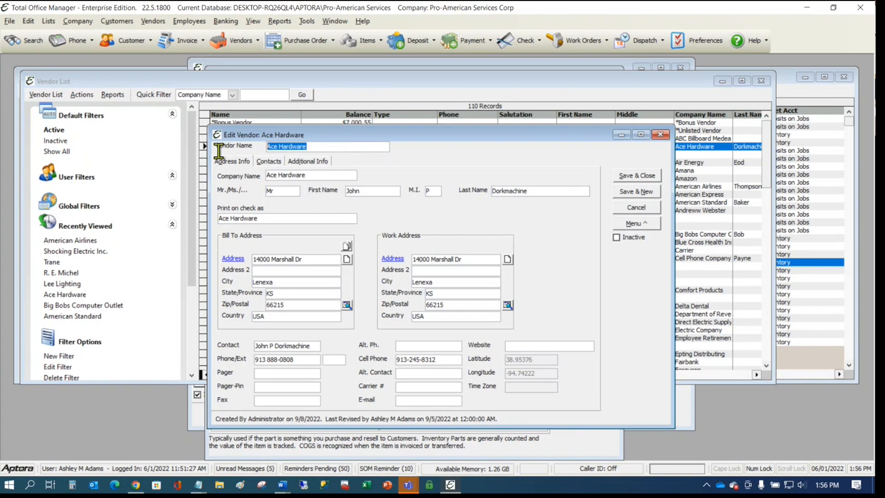
click(807, 9)
click(588, 238)
- Paste Ace Hardware as the vendor on all three part-number rows
key(ctrl+v)
click(590, 253)
key(Tab)
key(ctrl+v)
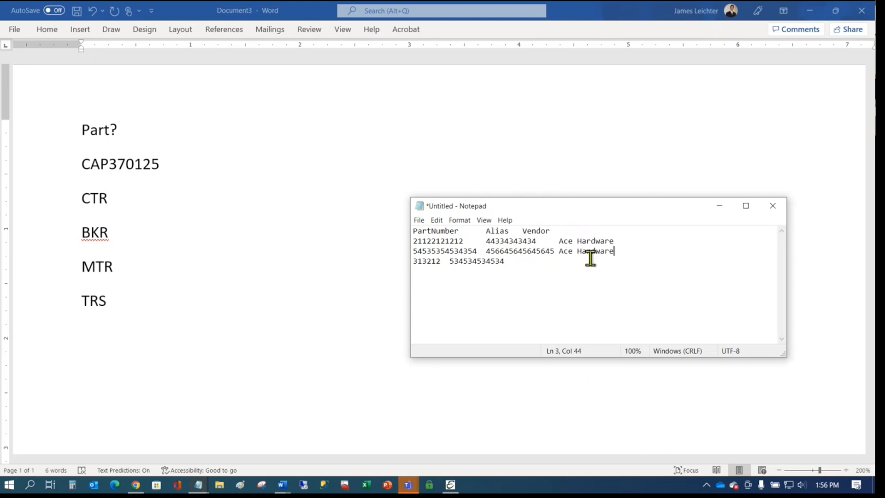
click(588, 258)
key(Tab)
key(ctrl+v)
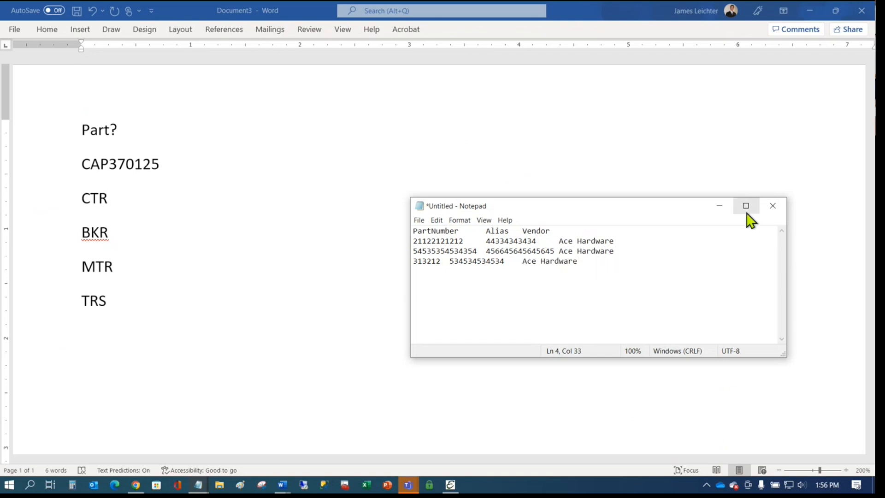
- Save the list as ALiasTest.txt on the Desktop and minimize Word and the browser
click(772, 206)
click(402, 245)
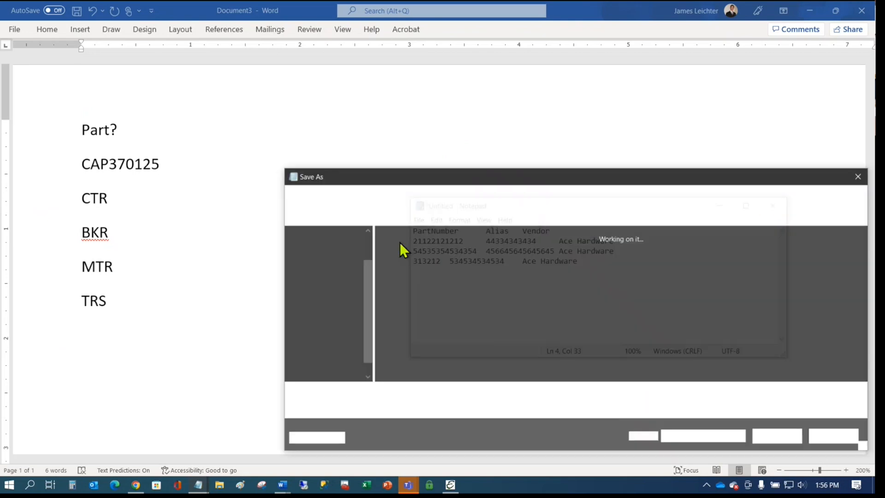
text(ALias)
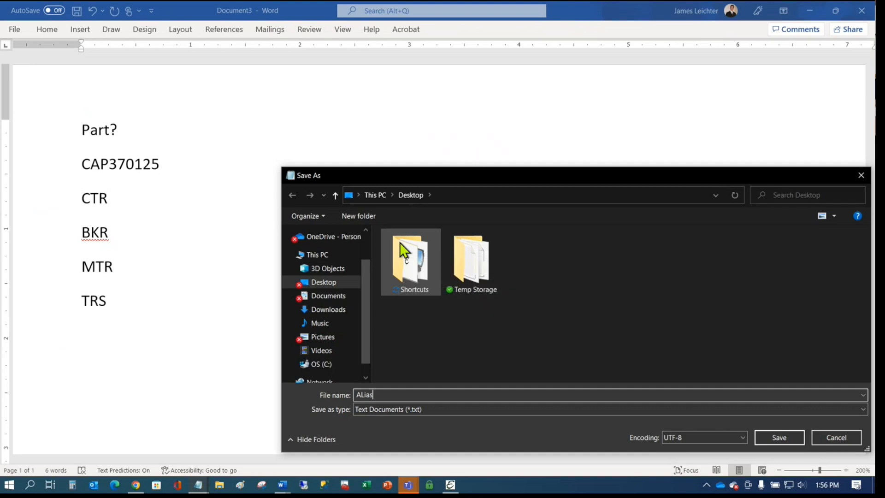
text(Test)
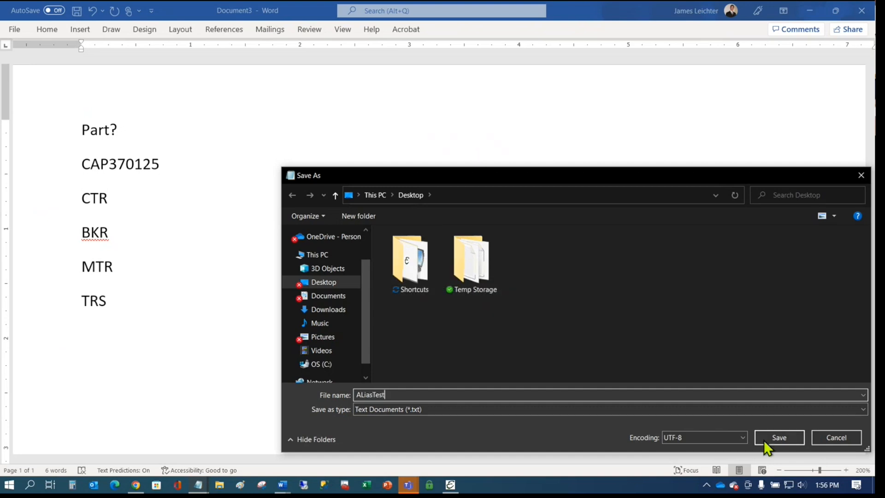
click(778, 438)
click(809, 10)
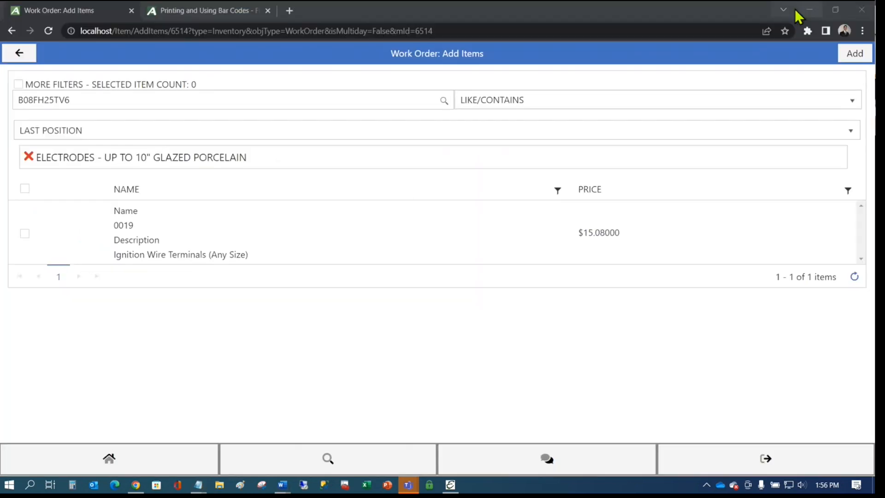
click(811, 8)
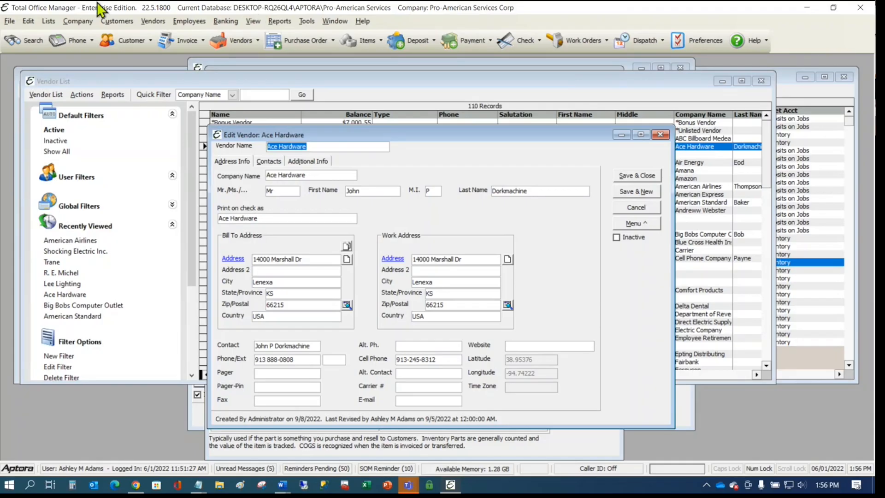
- Import ALiasTest.txt as a text file and choose Item Alias as its data type
click(9, 21)
mouse_move(52, 82)
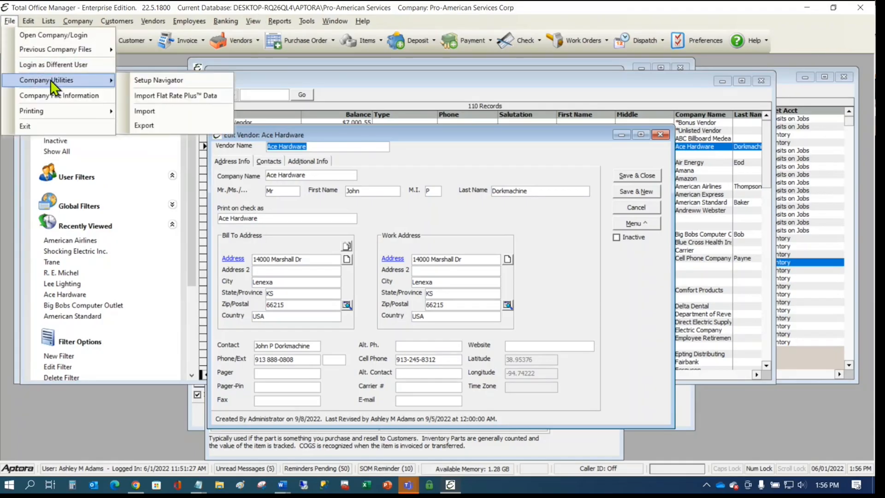
click(152, 111)
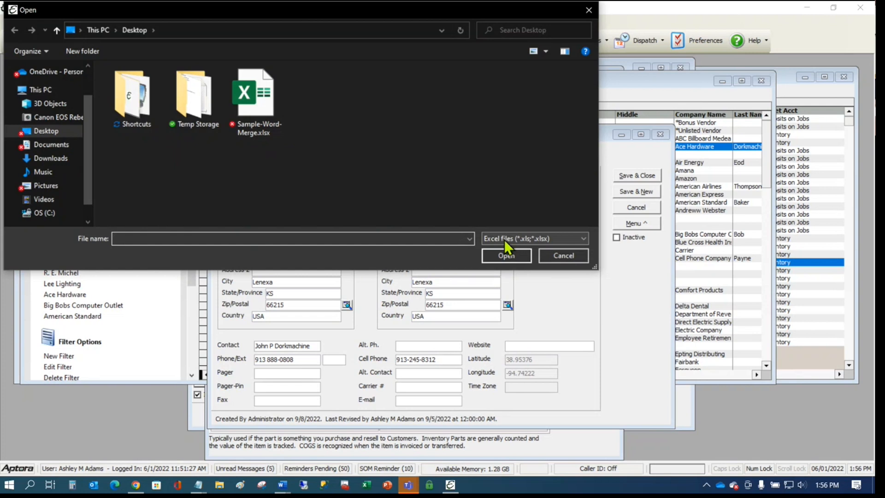
click(535, 240)
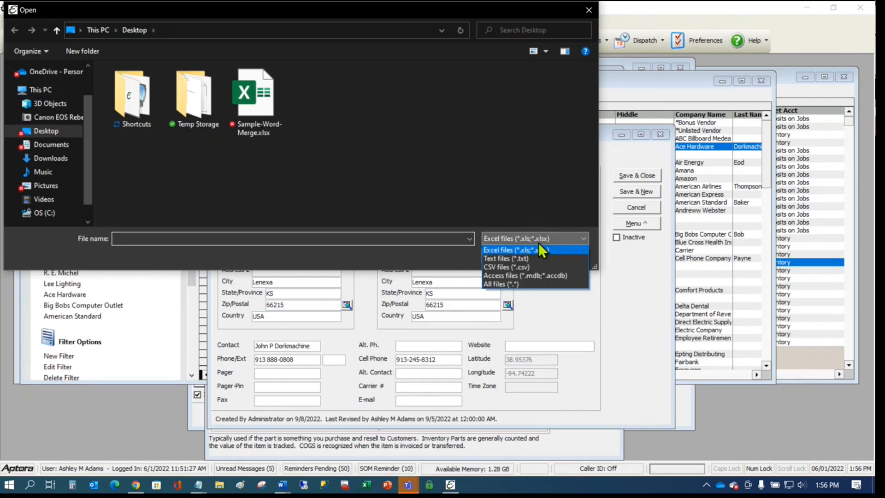
click(520, 258)
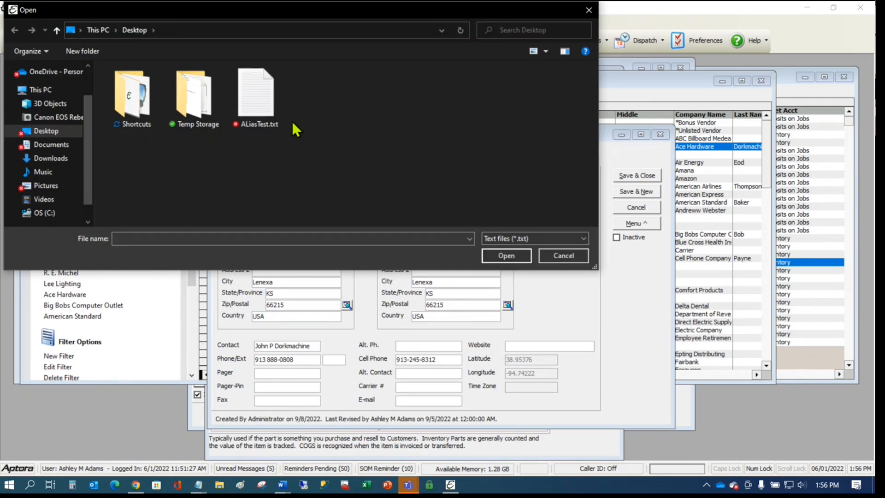
click(260, 106)
double_click(260, 106)
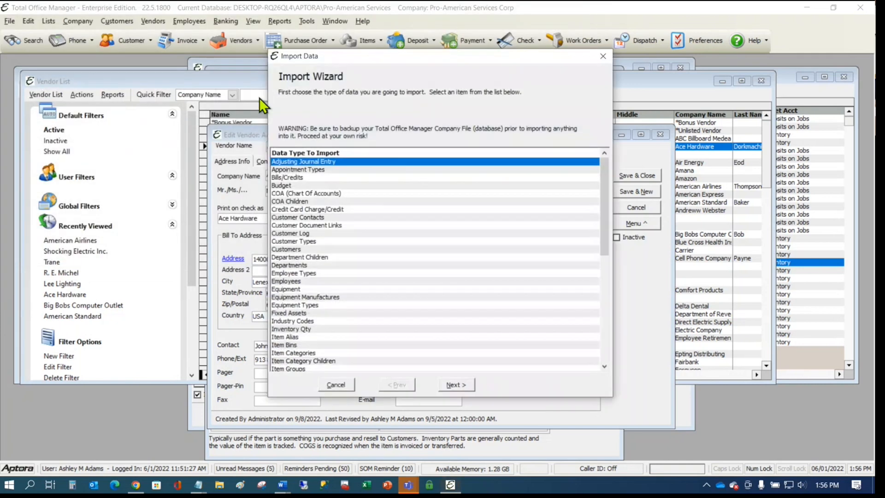
click(315, 264)
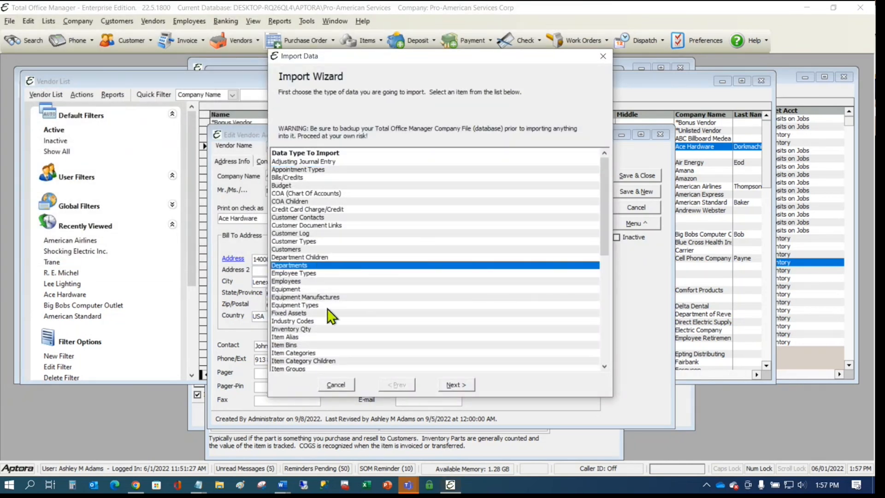
click(295, 339)
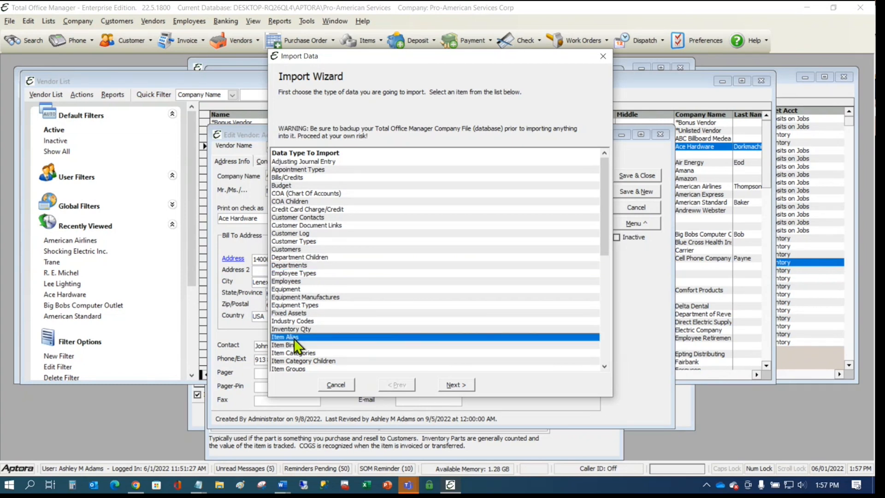
double_click(294, 337)
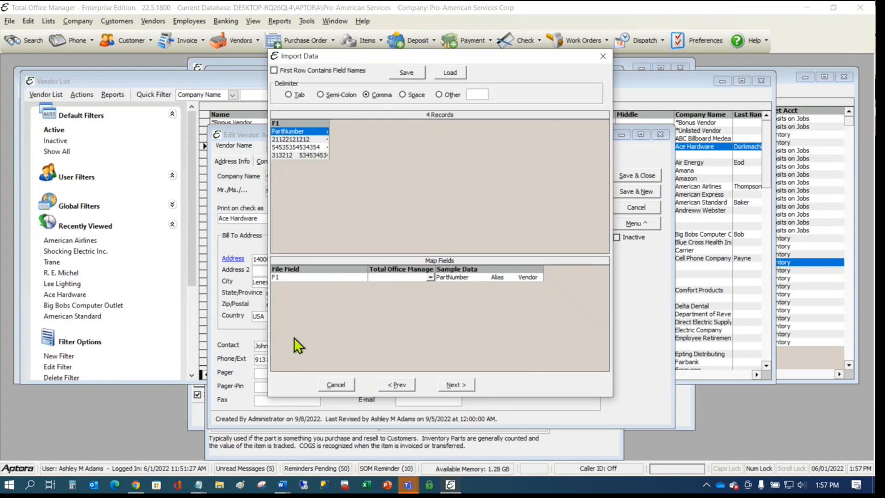
- Widen the F1 preview column and set Tab as the delimiter, splitting data into F1–F3
drag(331, 123, 545, 122)
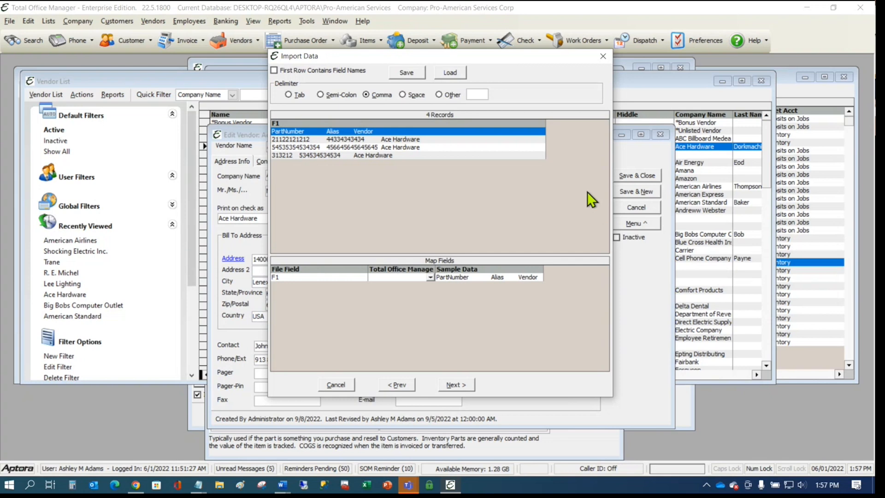
click(289, 95)
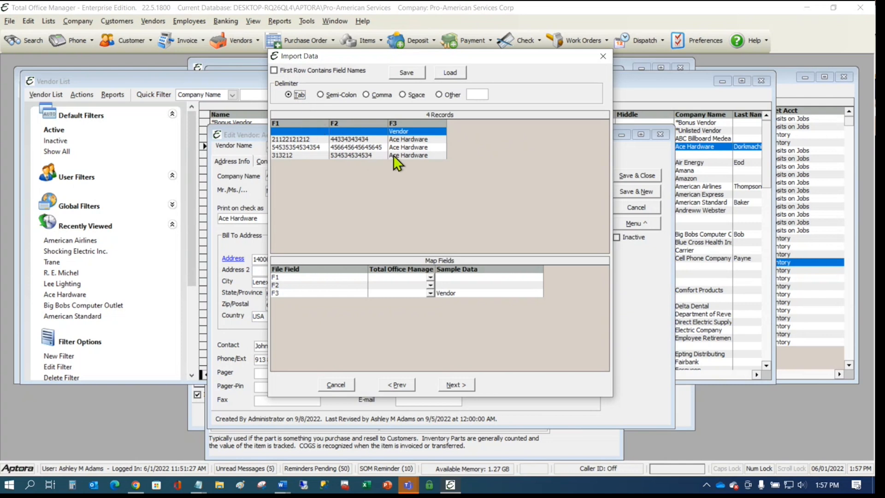
- Treat the first row as field names and map PartNumber to the Item field
click(317, 71)
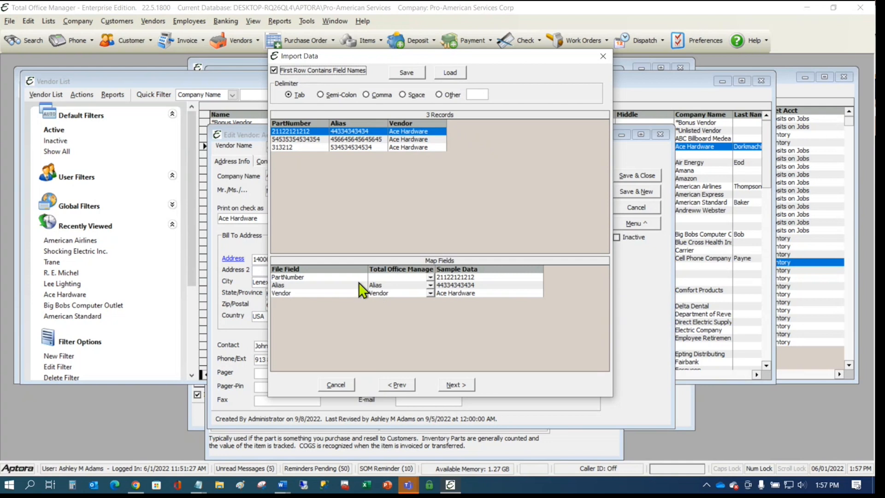
click(431, 278)
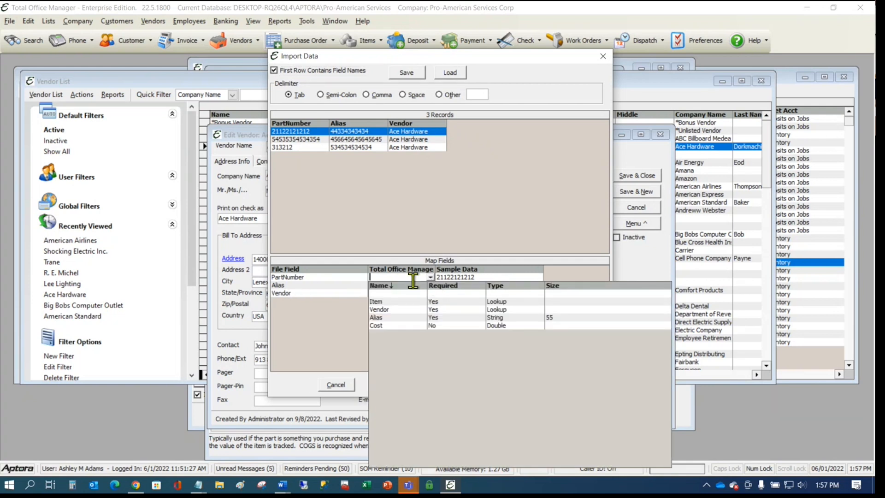
click(386, 303)
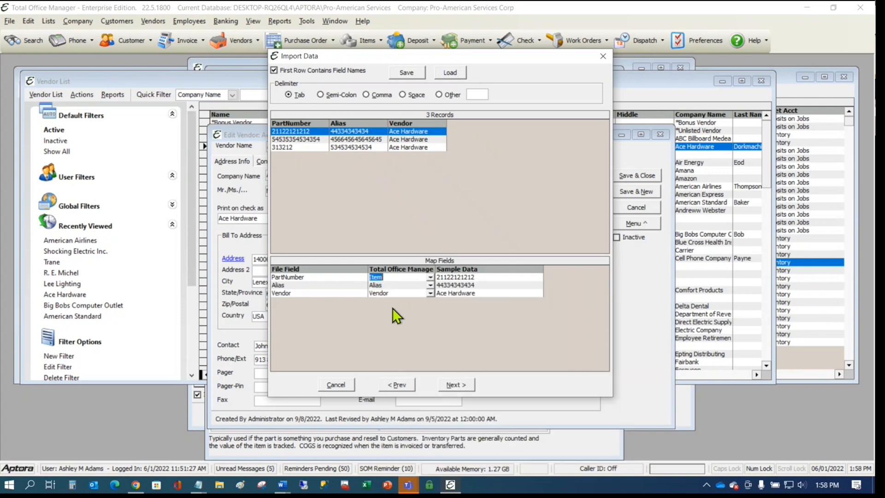
click(431, 277)
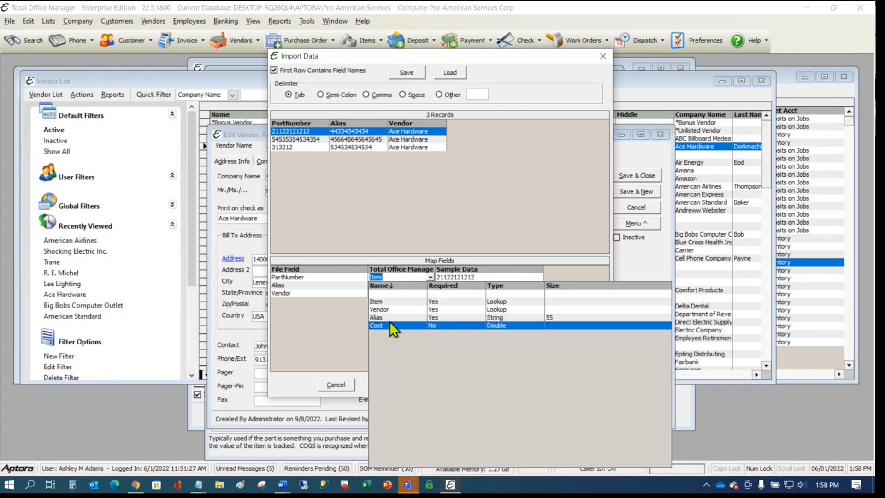
click(352, 275)
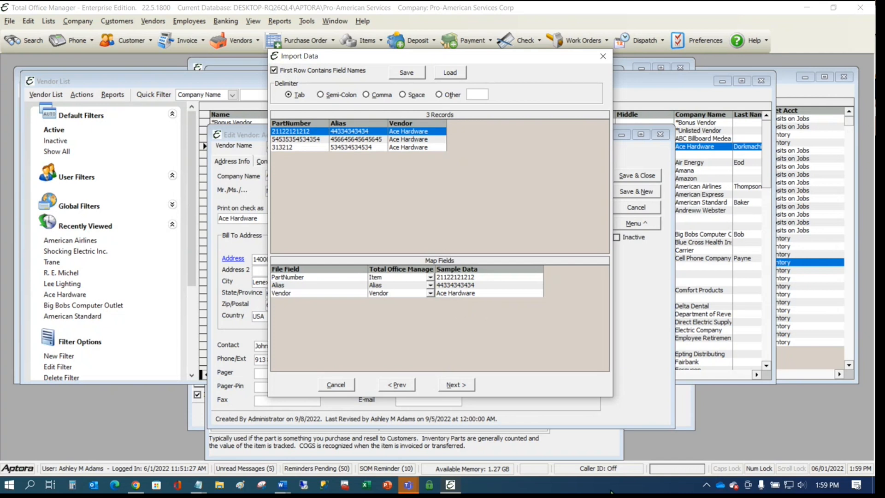
- Complete the item alias import by accepting the risk notice, confirming Yes and finishing the wizard
click(452, 383)
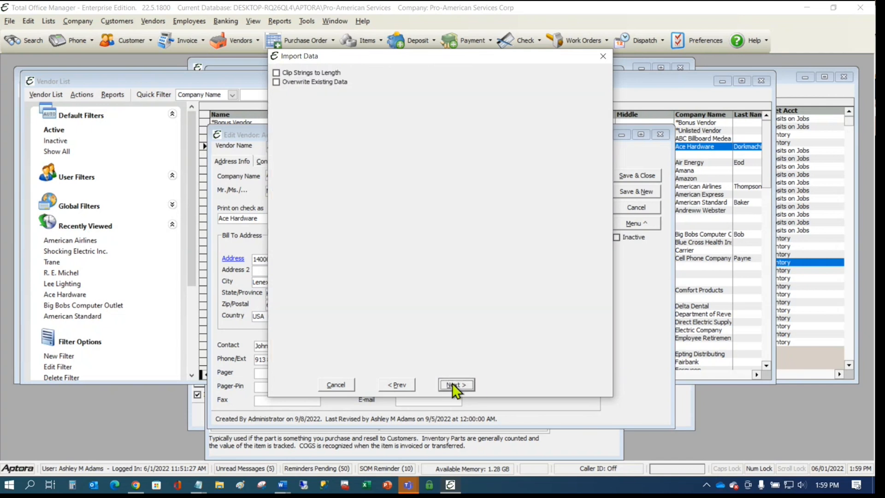
click(452, 383)
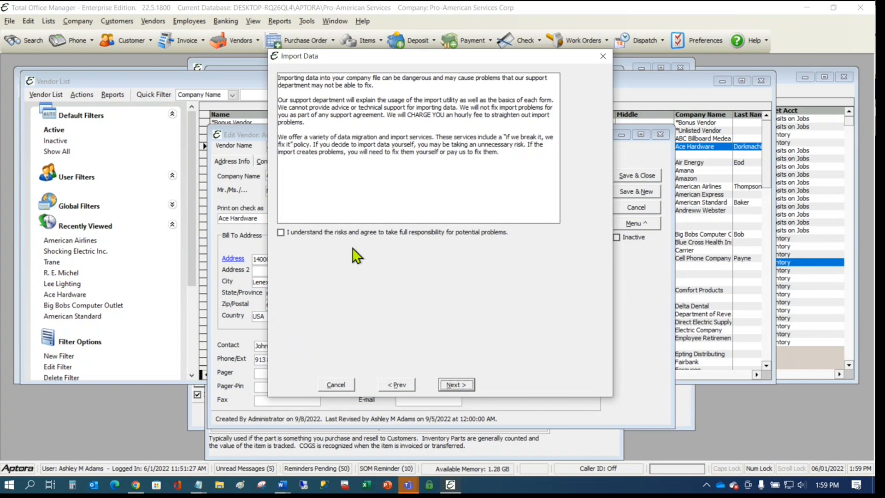
click(345, 231)
click(460, 384)
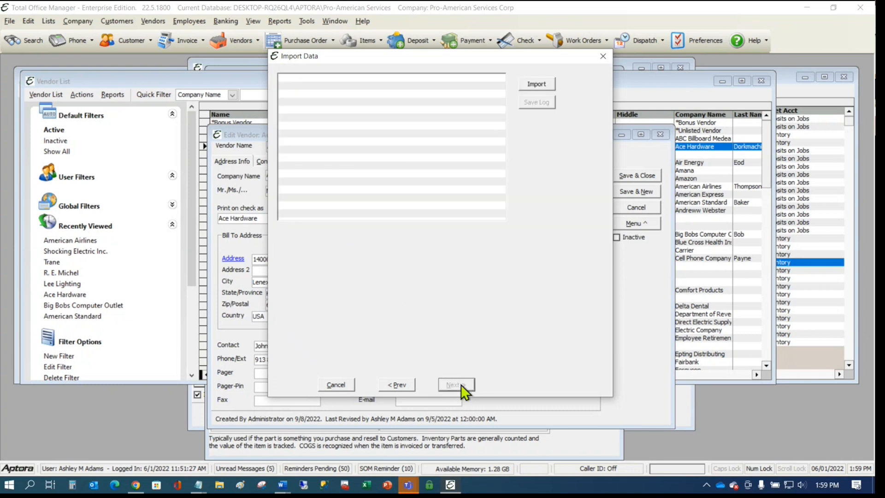
click(541, 83)
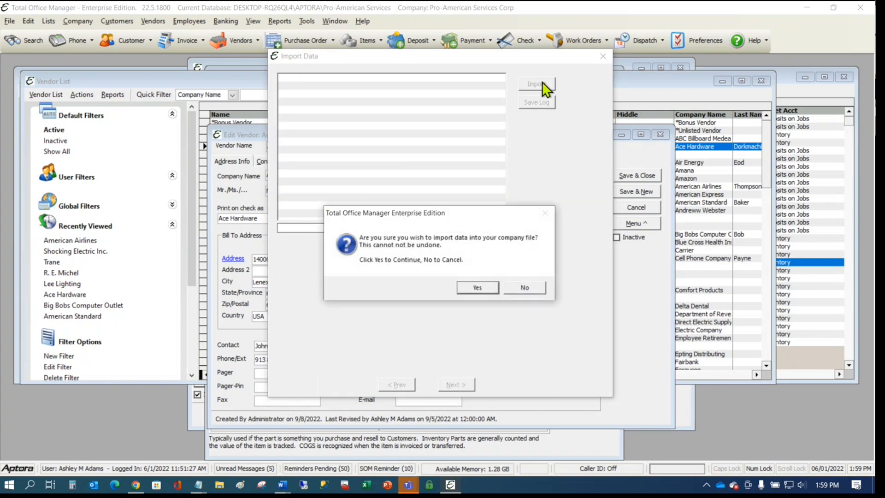
click(472, 287)
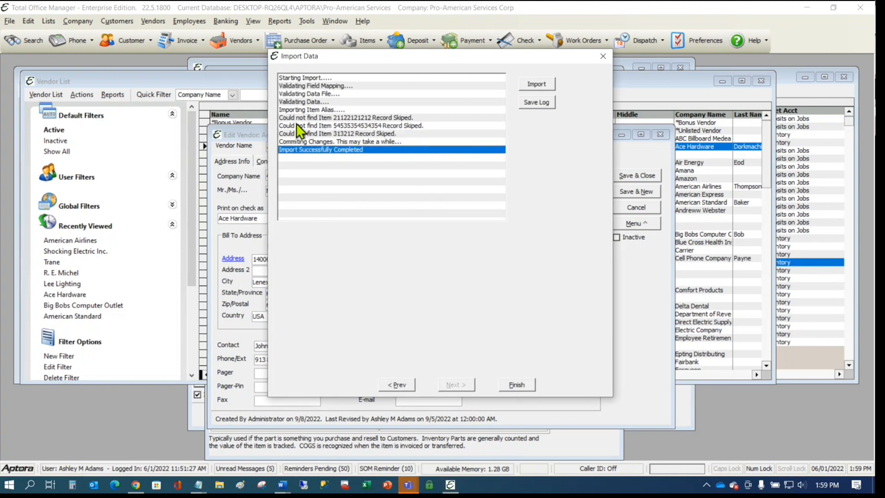
click(516, 384)
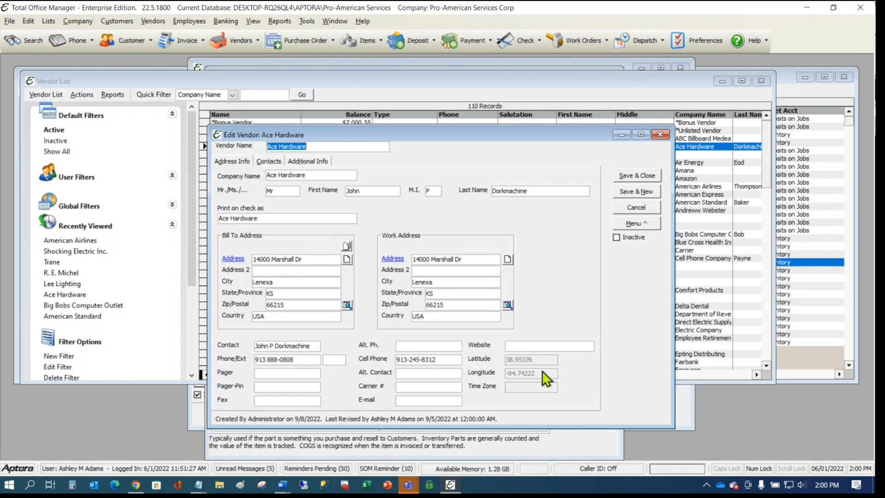
drag(527, 137, 629, 116)
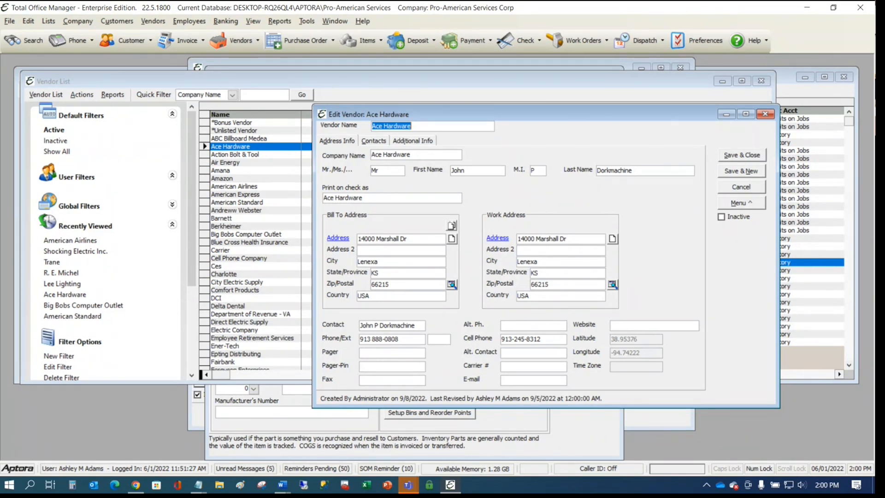
click(767, 114)
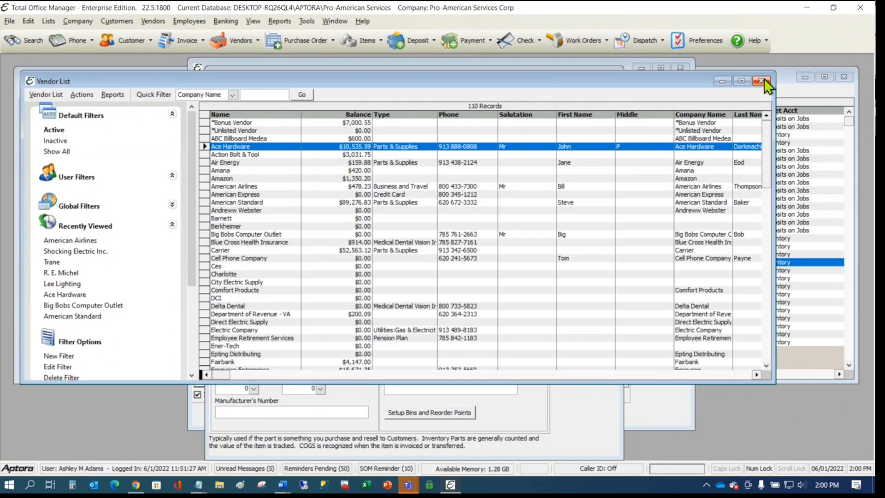
click(761, 81)
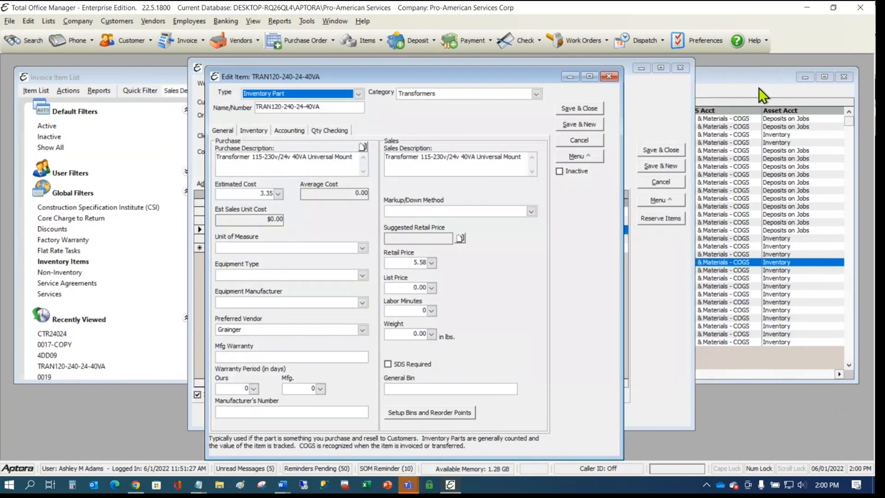
click(609, 76)
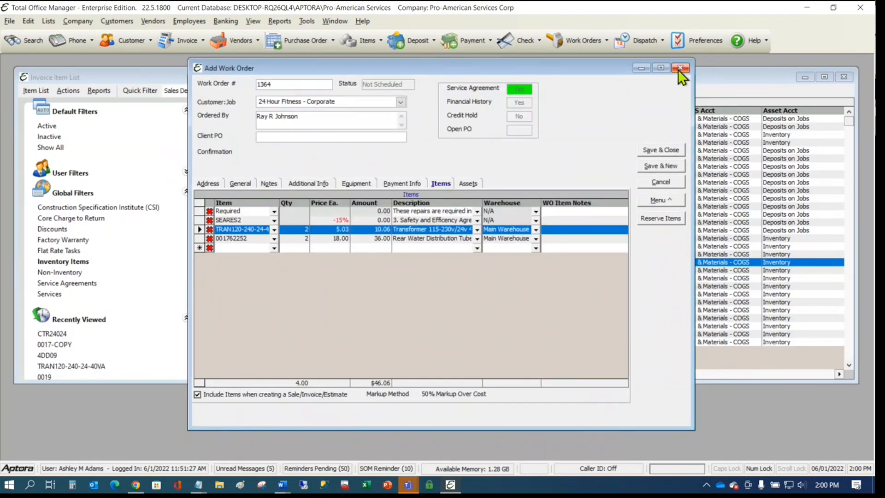
click(679, 68)
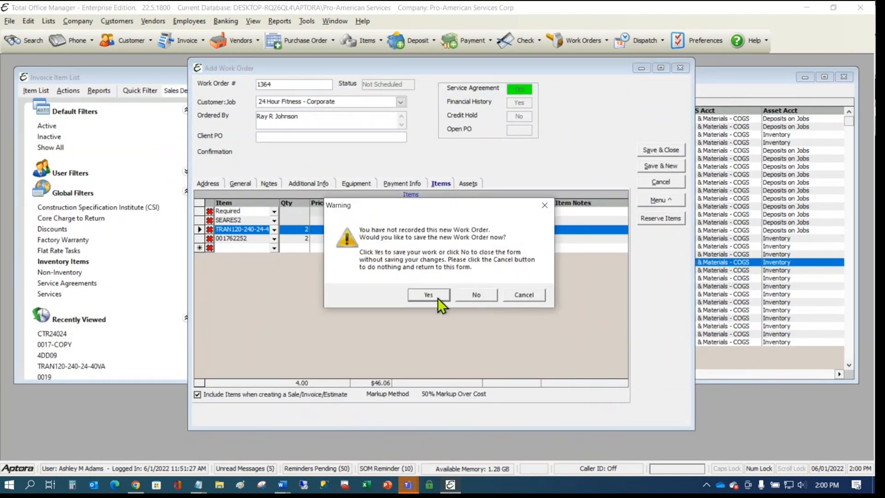
click(483, 293)
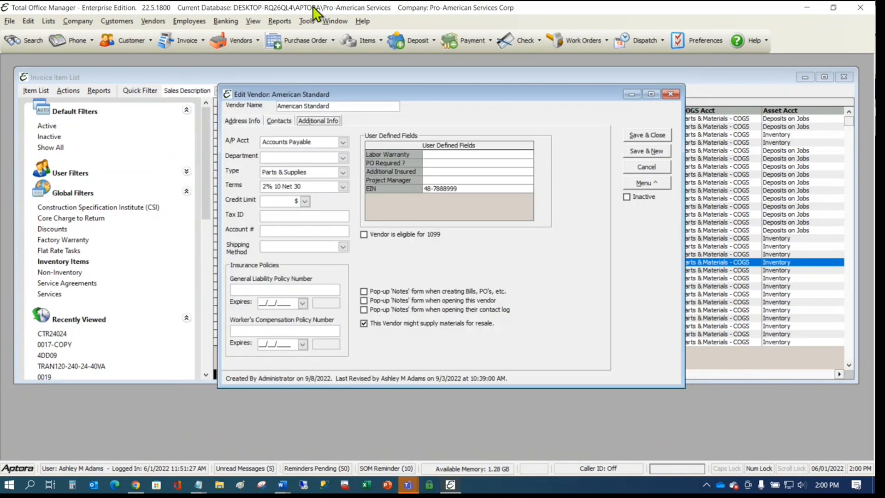
click(276, 23)
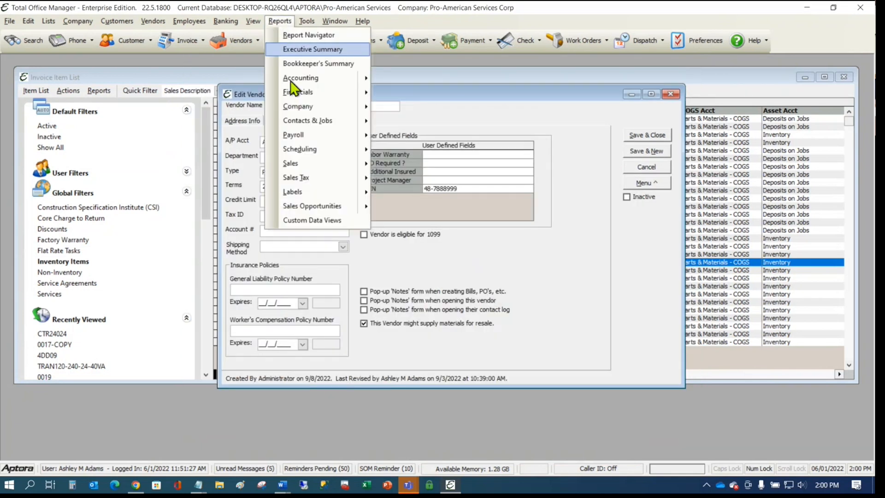
- Open Custom Data Views, review the Download/Update Views list, then show the available data views
click(330, 220)
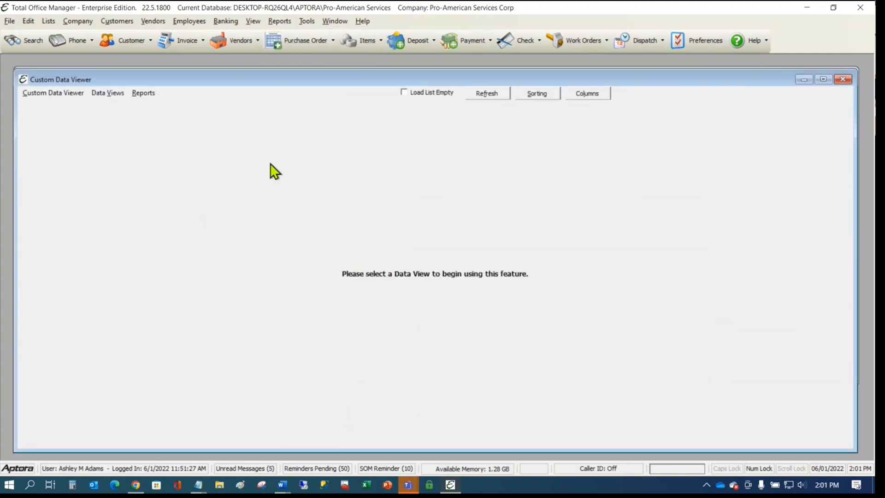
click(56, 92)
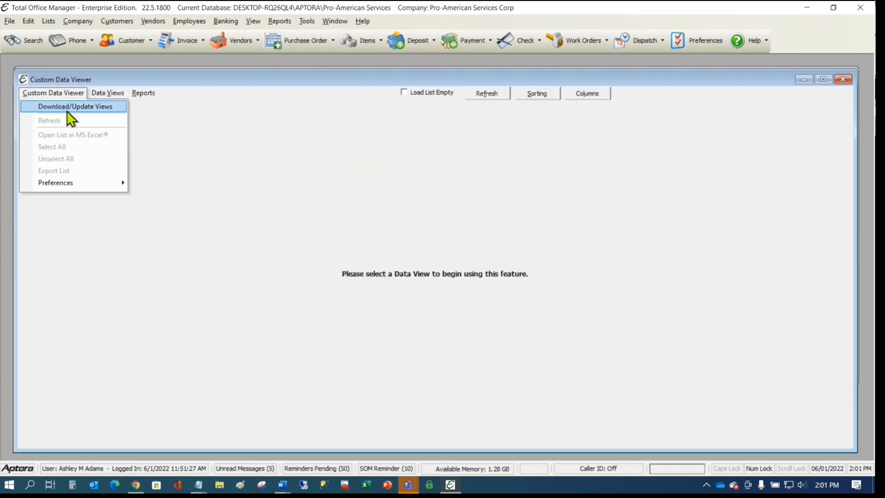
click(87, 107)
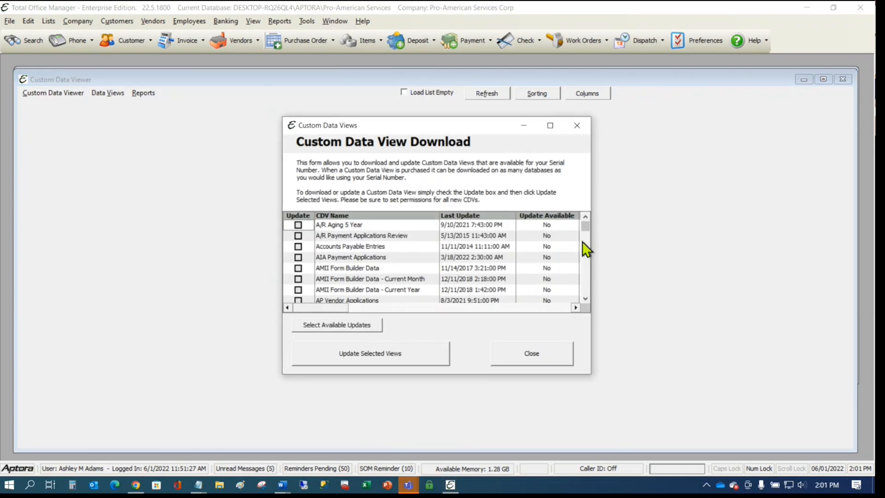
drag(585, 229, 588, 304)
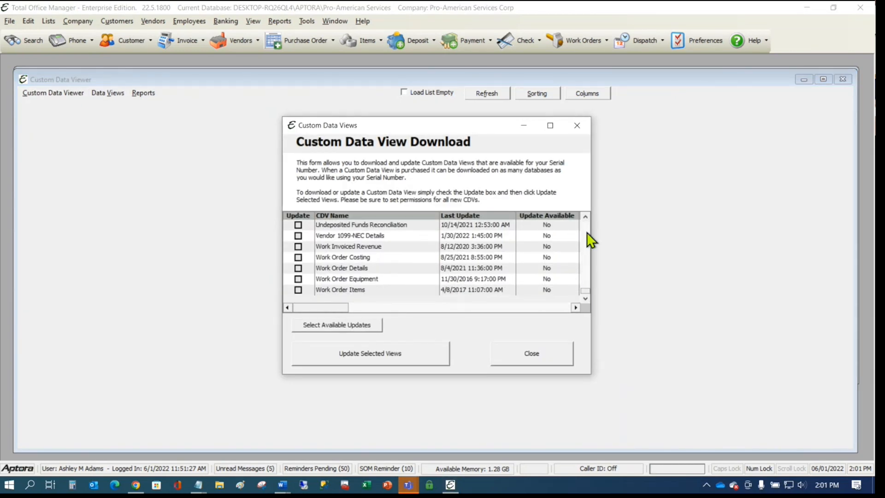
drag(586, 291, 585, 234)
click(577, 125)
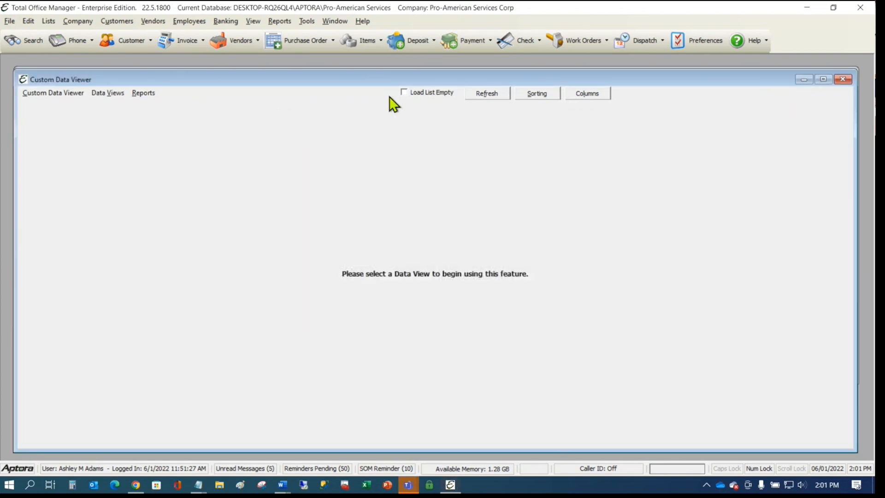
click(110, 94)
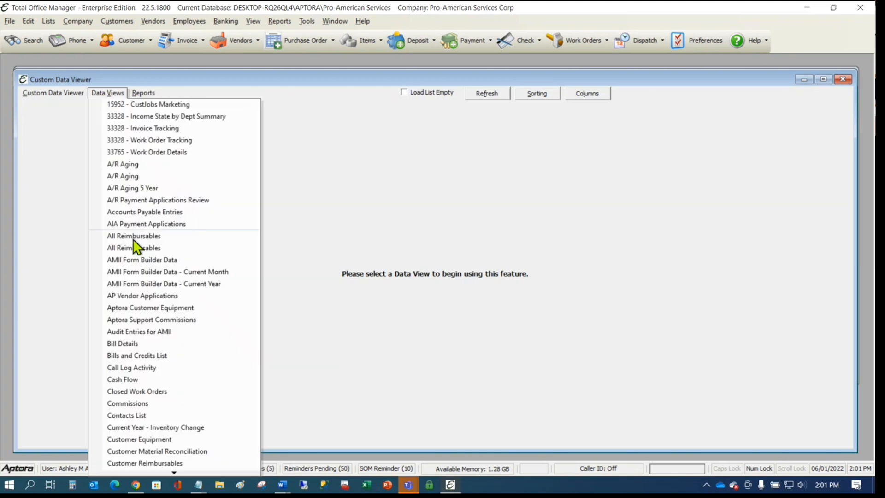
mouse_move(161, 471)
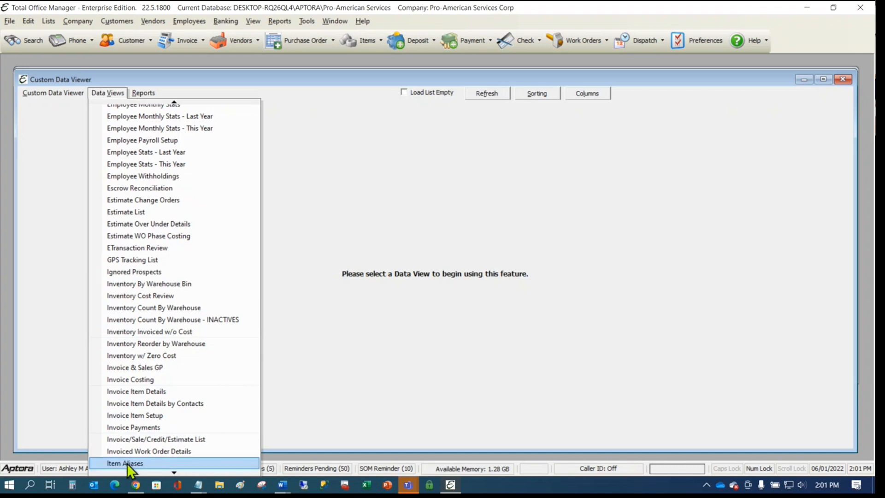
- Load the Item Aliases data view, then start a new PO and discard it without saving
click(139, 463)
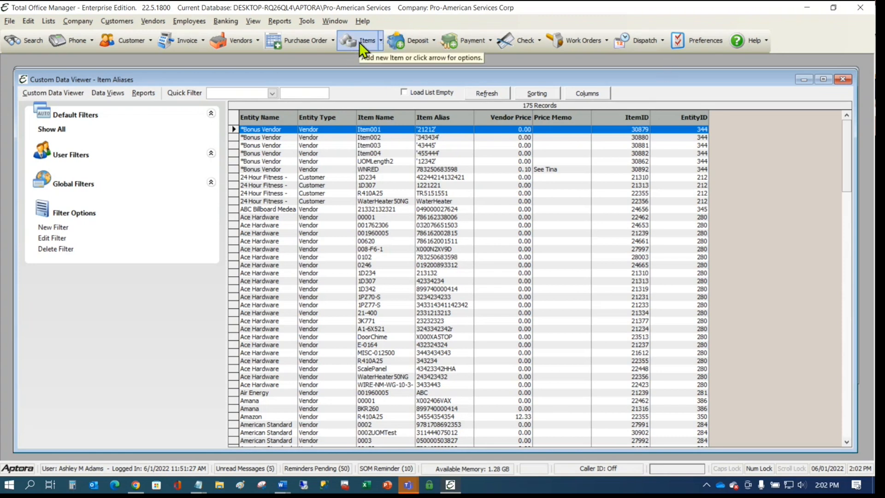
click(289, 41)
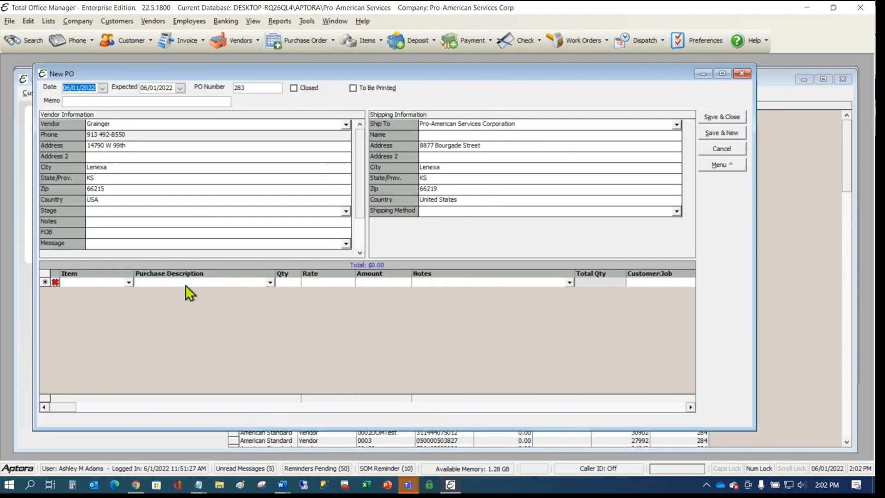
click(129, 283)
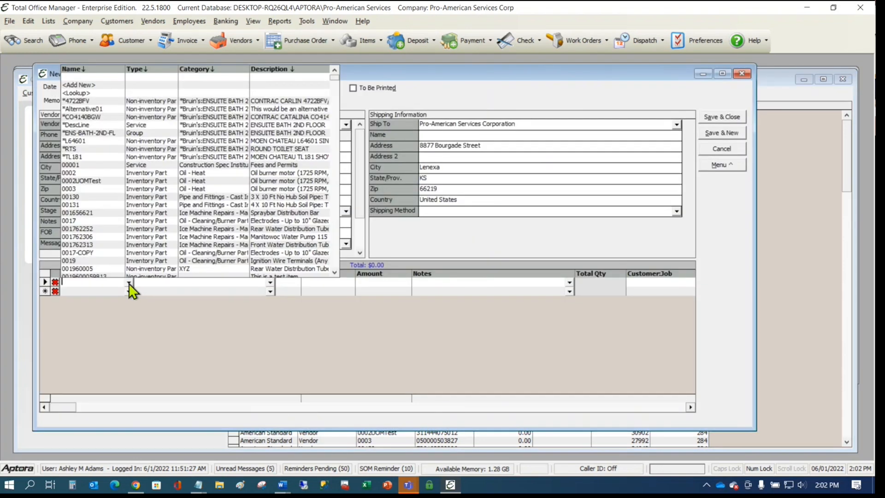
click(84, 93)
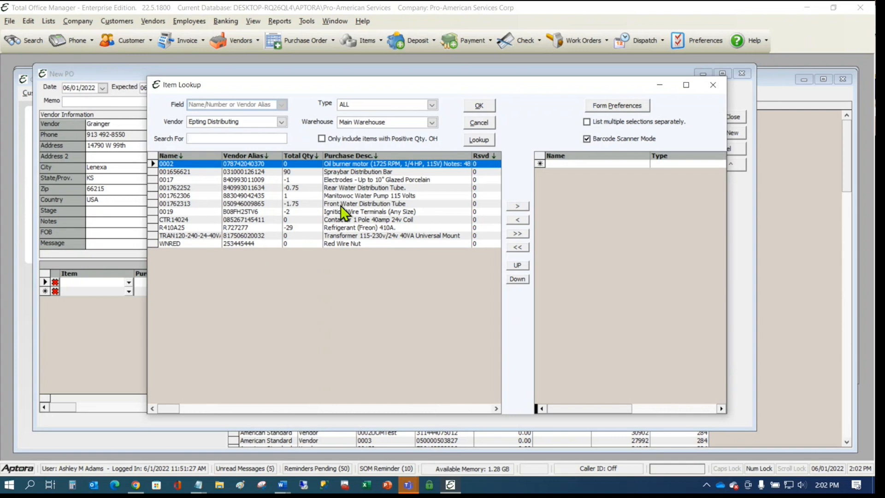
click(744, 76)
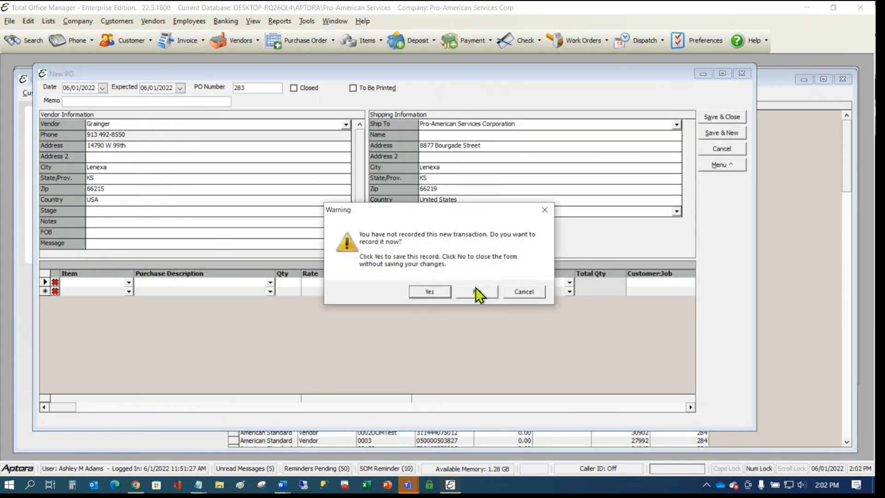
click(475, 289)
click(503, 203)
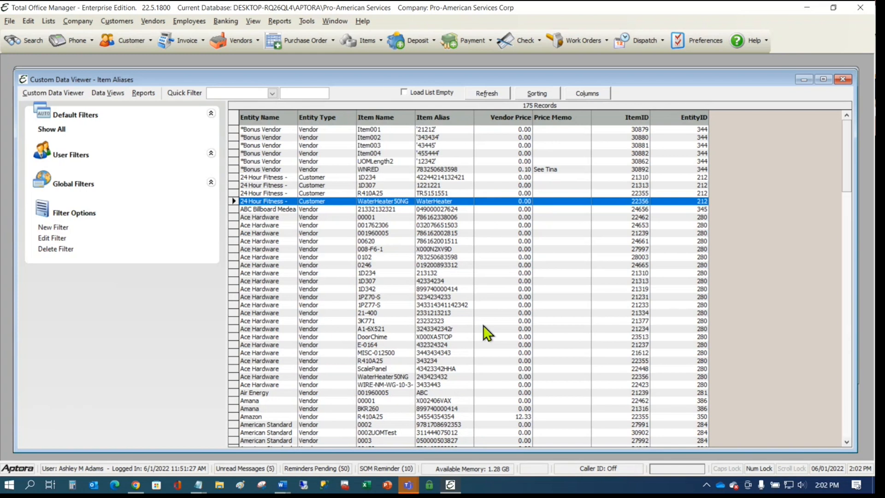
- Browse the 24 Hour Fitness and Ace Hardware alias rows, then bring up the item list
right_click(397, 162)
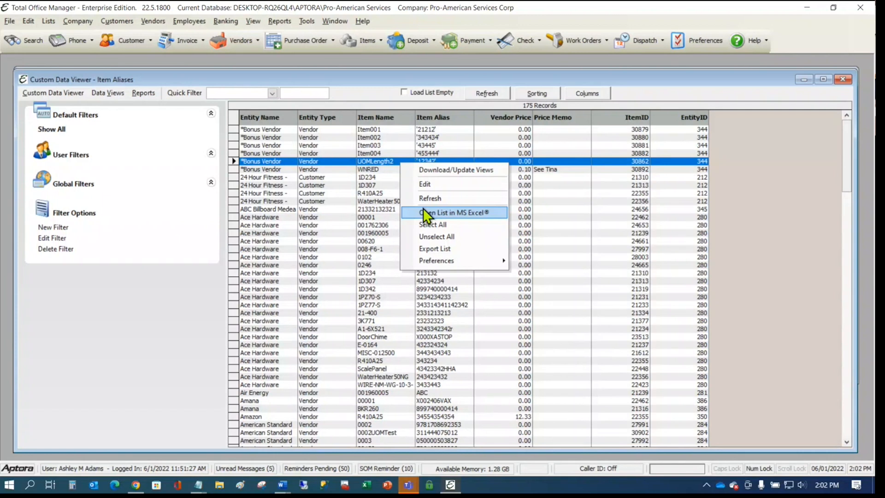
click(341, 185)
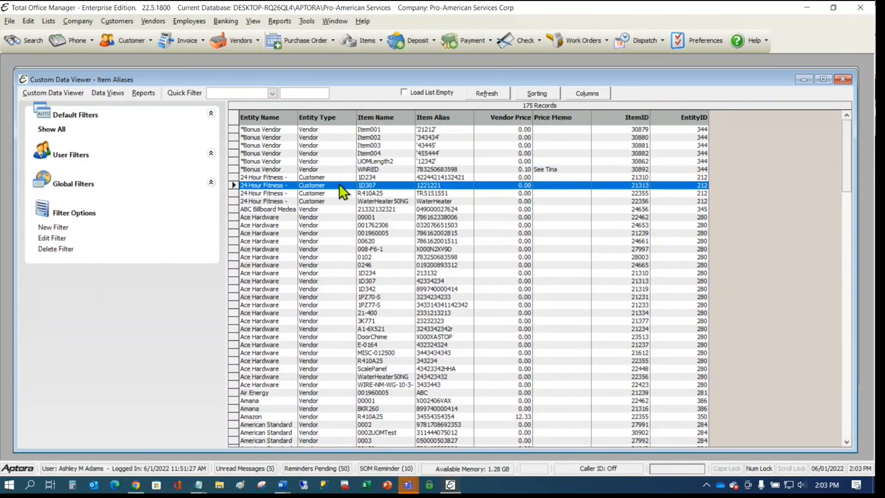
click(394, 226)
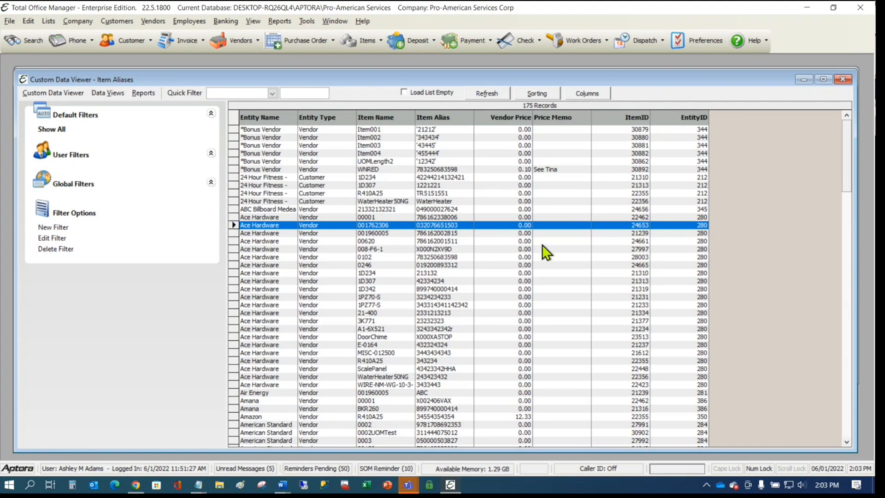
click(409, 273)
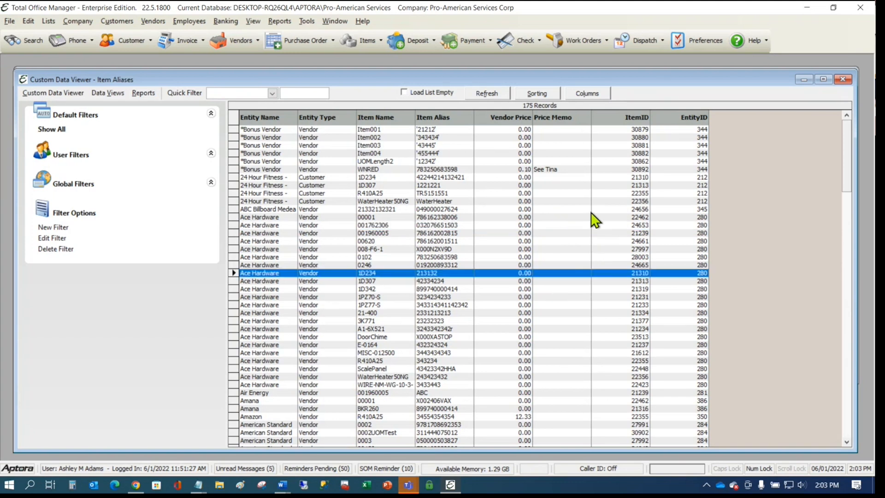
click(338, 320)
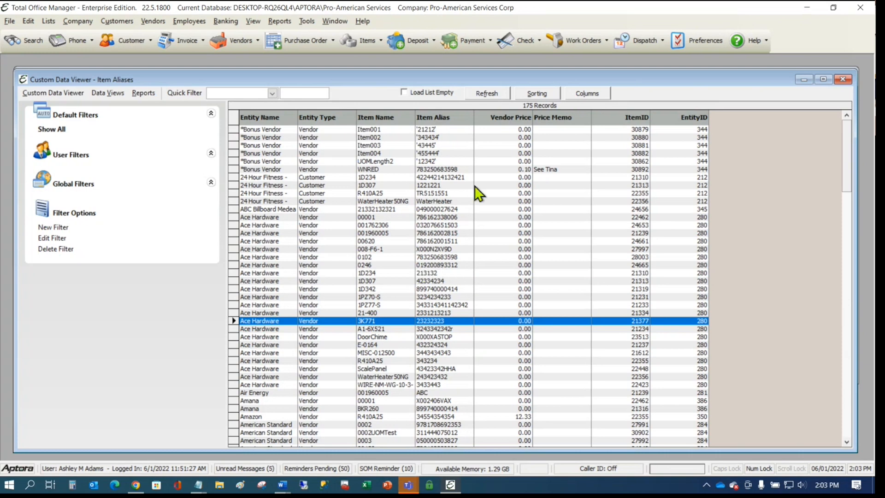
click(381, 39)
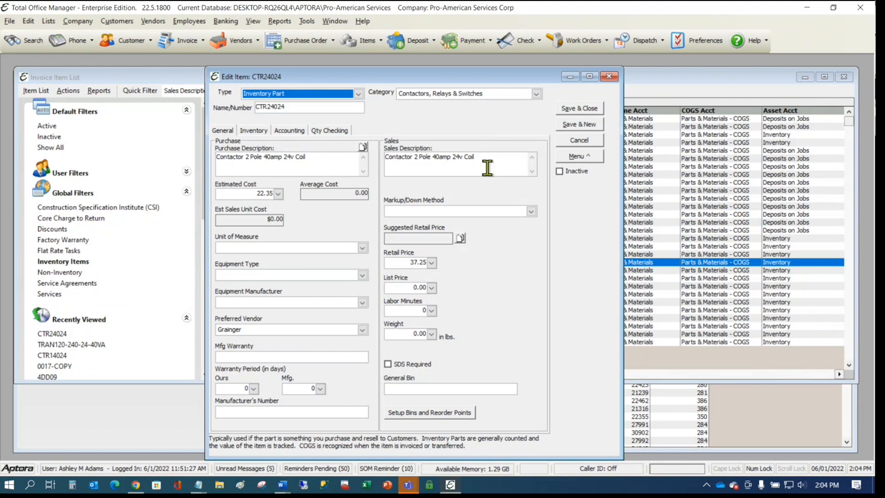
- Check CTR24024's warehouse quantities on the Inventory tab, then open Setup Bins and Reorder Points
drag(359, 75, 388, 68)
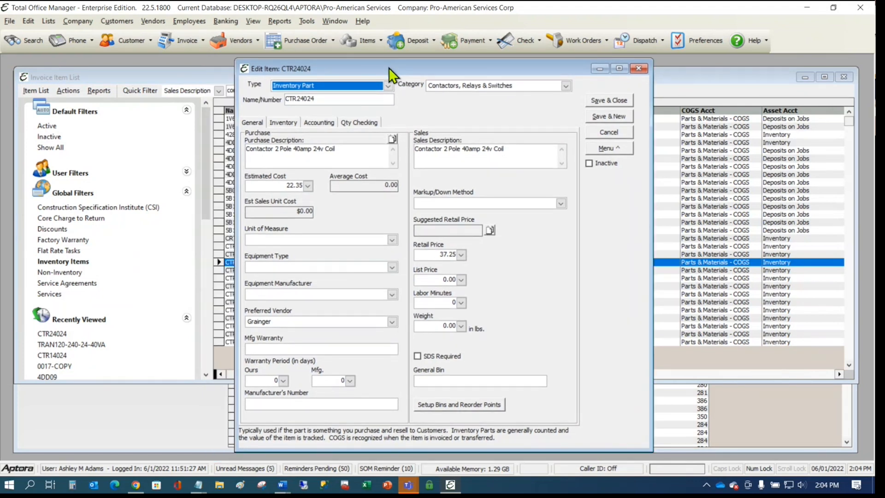
click(341, 99)
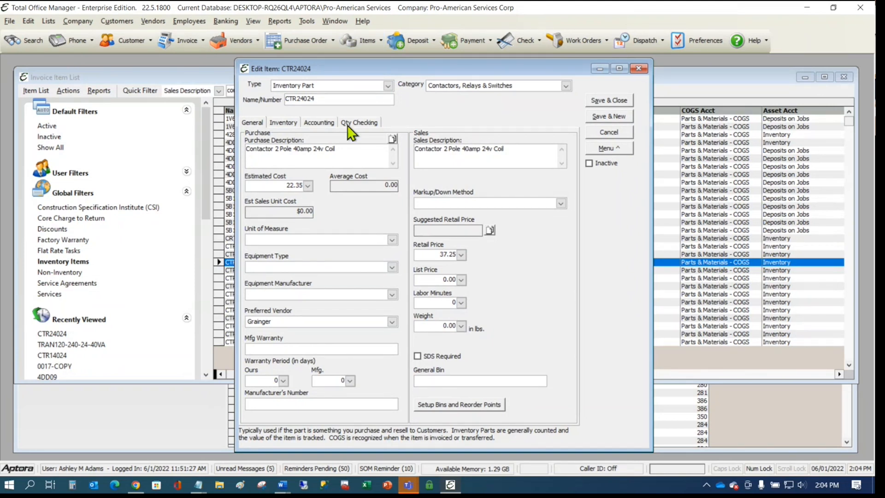
click(277, 120)
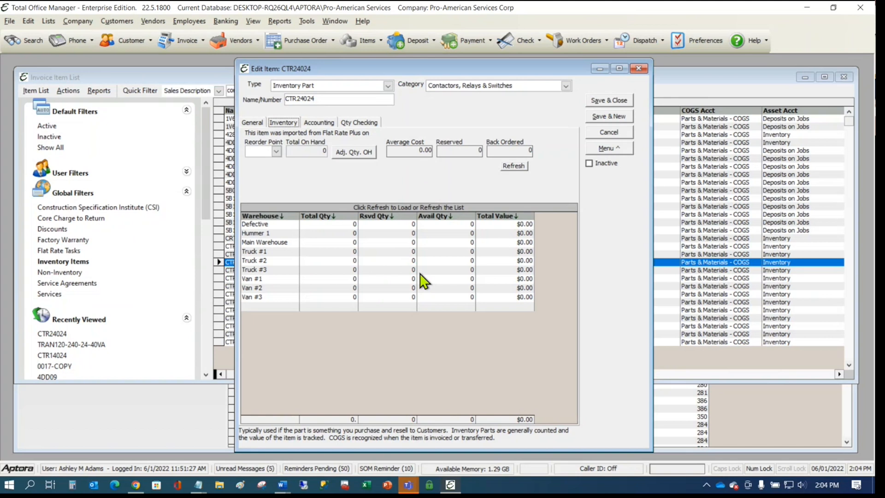
click(251, 123)
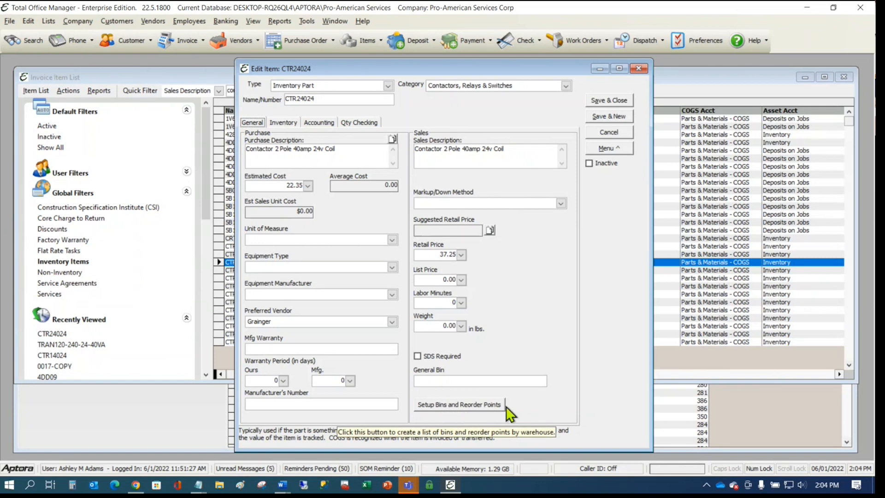
click(482, 402)
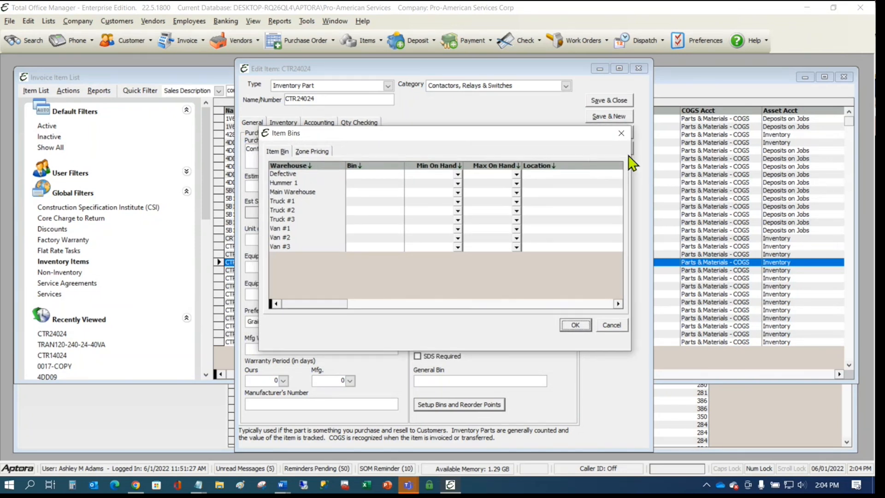
- Enter bin B32 for Trucks #1–#3 and C45 for Vans #1–#2
click(368, 201)
text(B32)
click(360, 210)
text(B32)
click(363, 219)
text(B32)
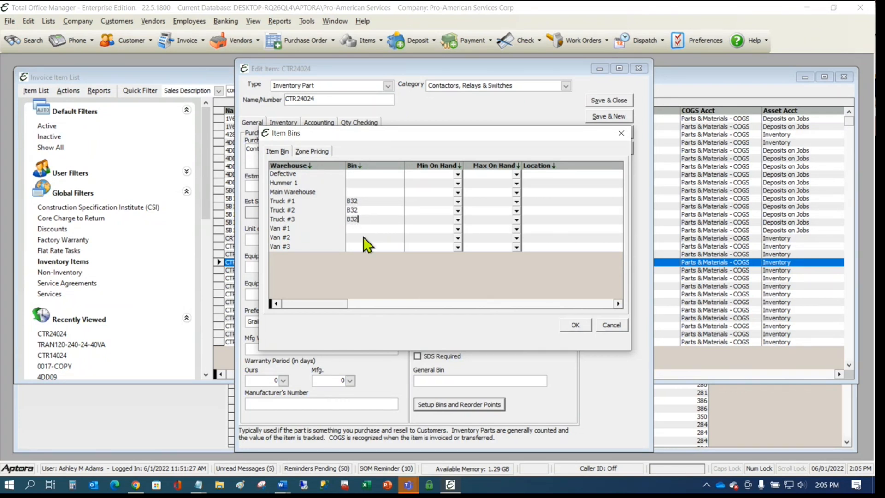
click(372, 229)
text(C45C45)
- Set Truck #1's minimum on hand to 3 and maximum on hand to 5
click(435, 203)
text(3)
click(499, 203)
text(5)
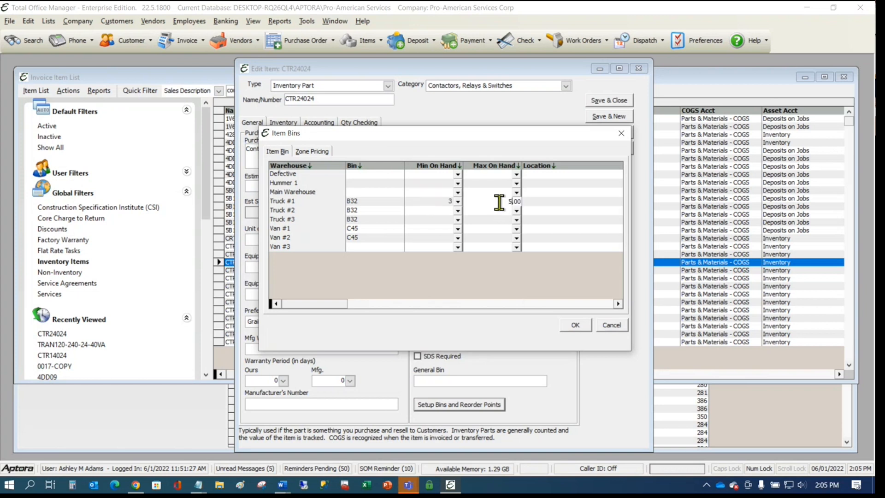
click(552, 203)
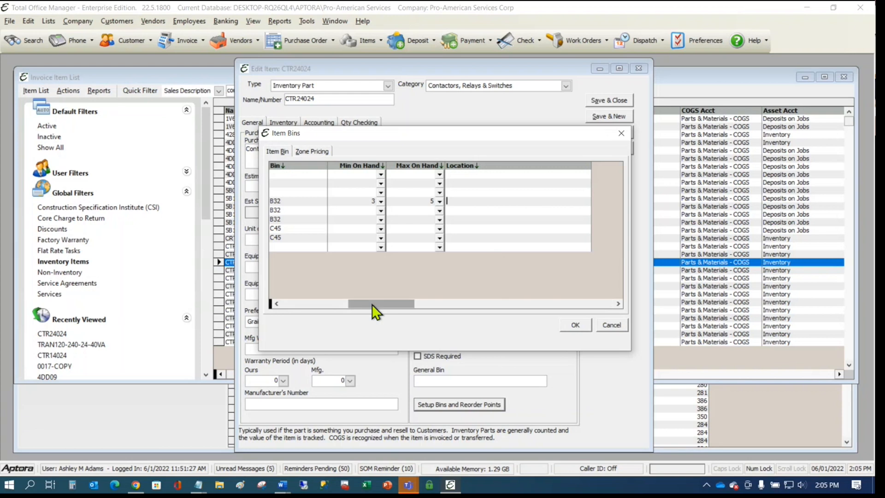
drag(371, 304, 295, 306)
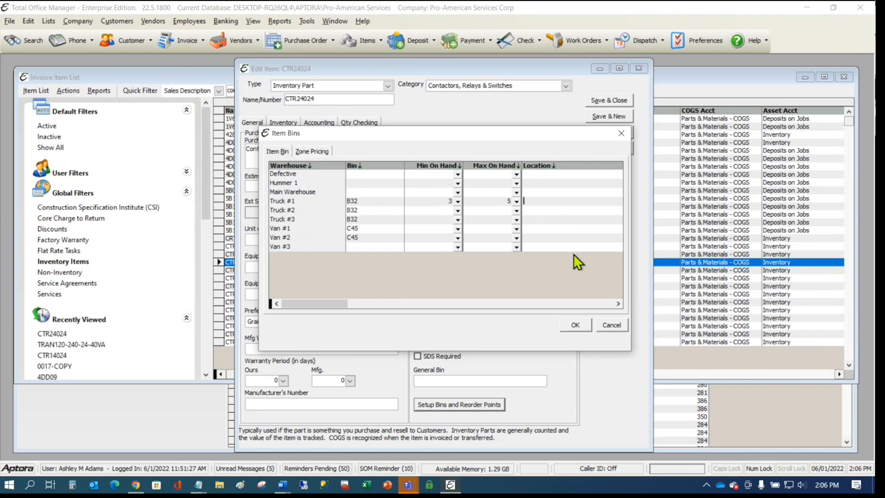
- Save CTR24024's bin settings and agree to update its reorder point
click(583, 324)
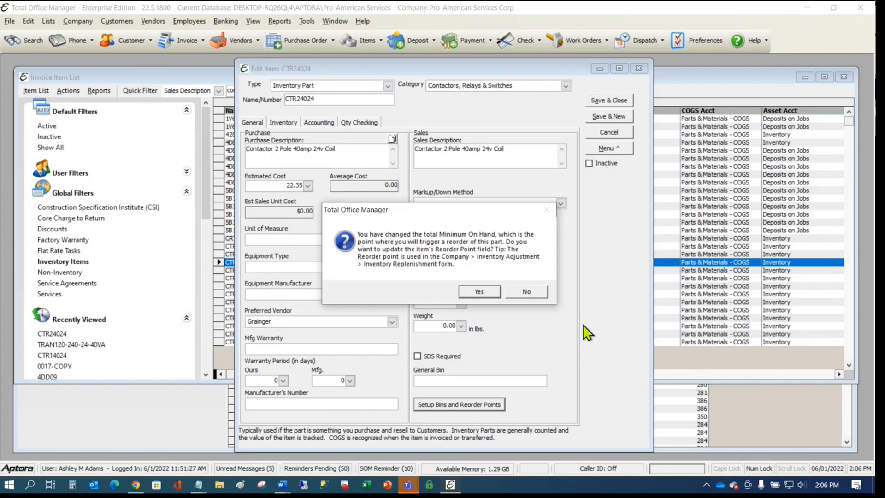
click(487, 288)
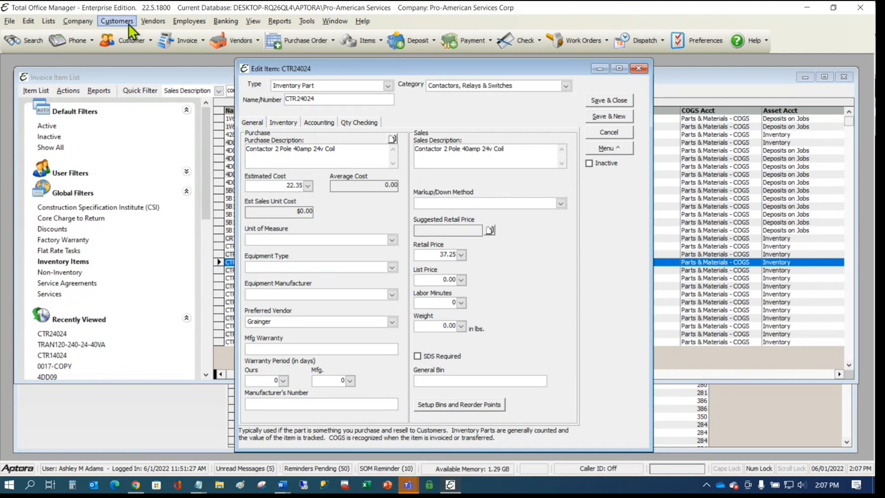
- Open Inventory Replenishment from the Company functions list, review it, then close it
click(79, 19)
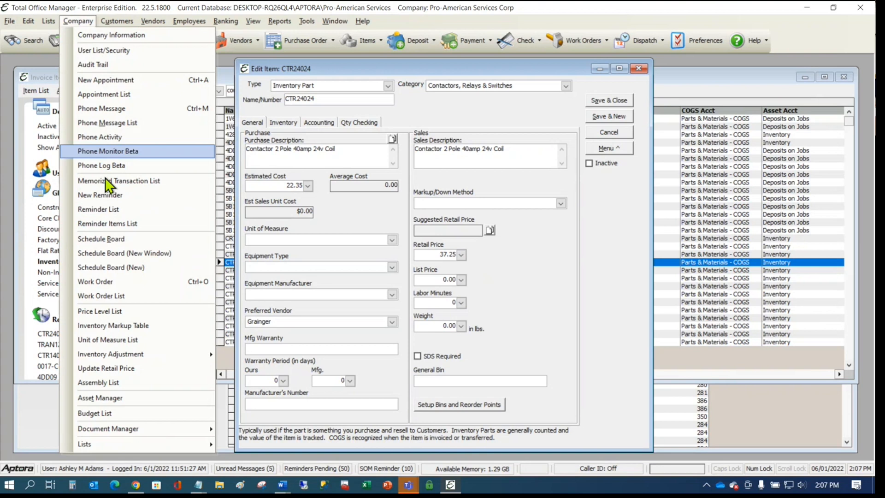
mouse_move(140, 358)
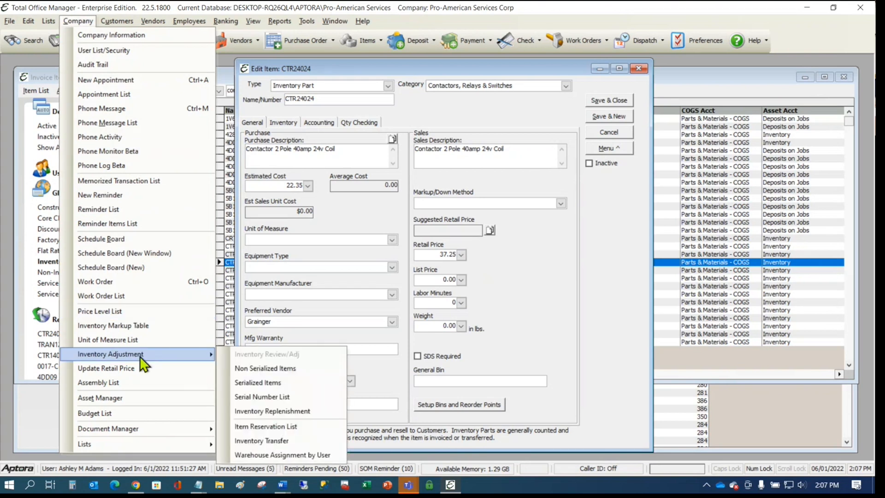
click(322, 410)
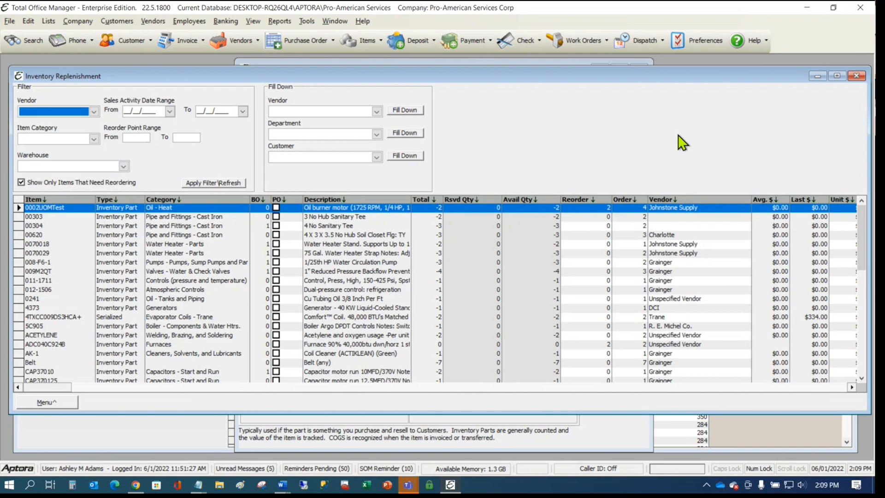
click(856, 76)
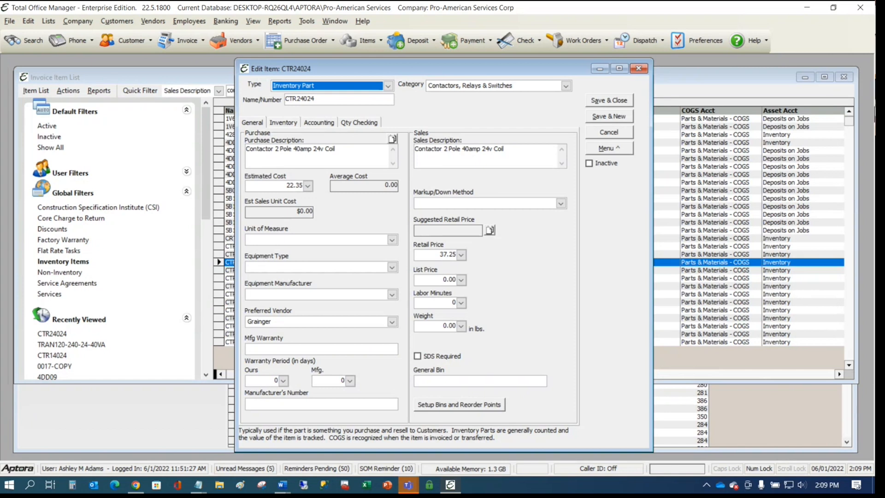
click(604, 151)
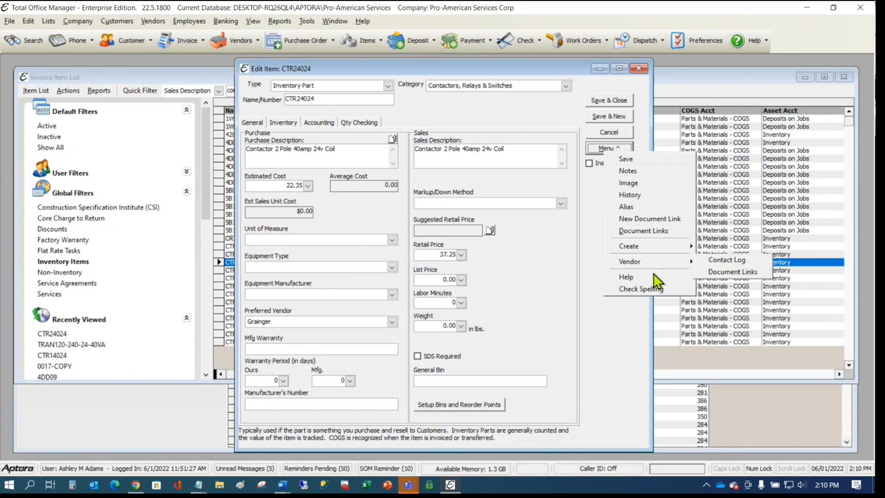
click(648, 205)
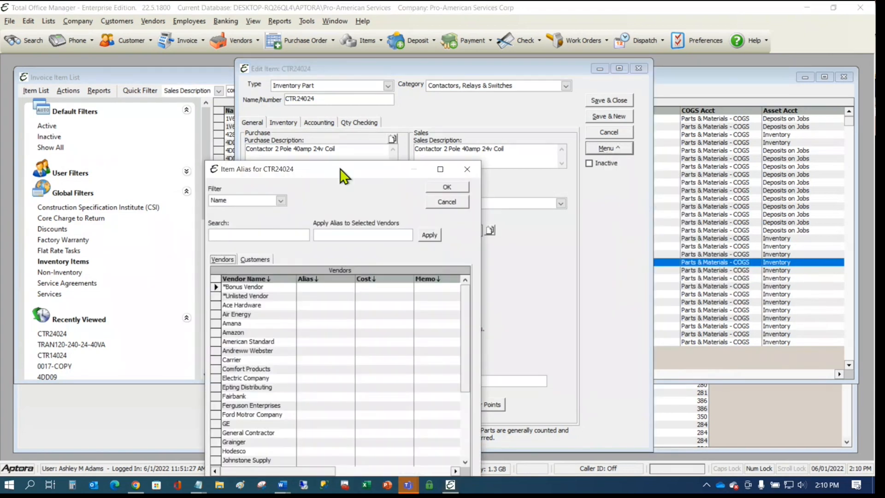
drag(340, 167, 587, 69)
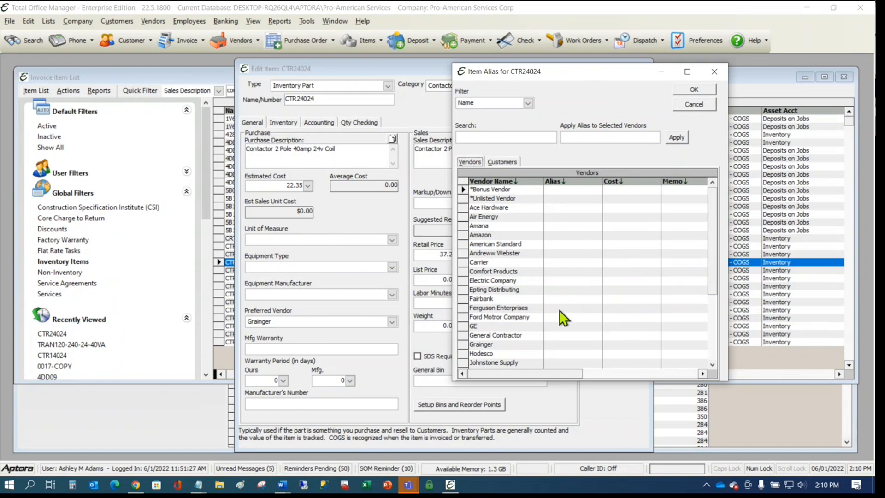
click(553, 289)
text(085267145411)
key(Return)
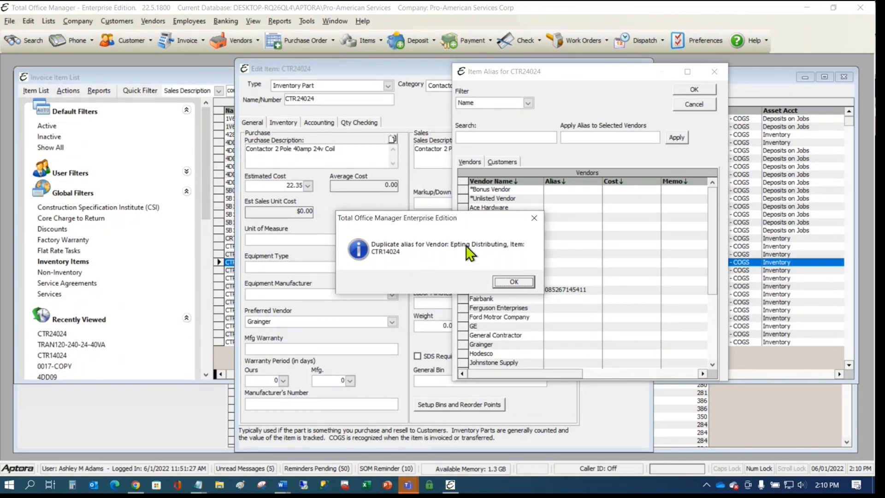
click(523, 285)
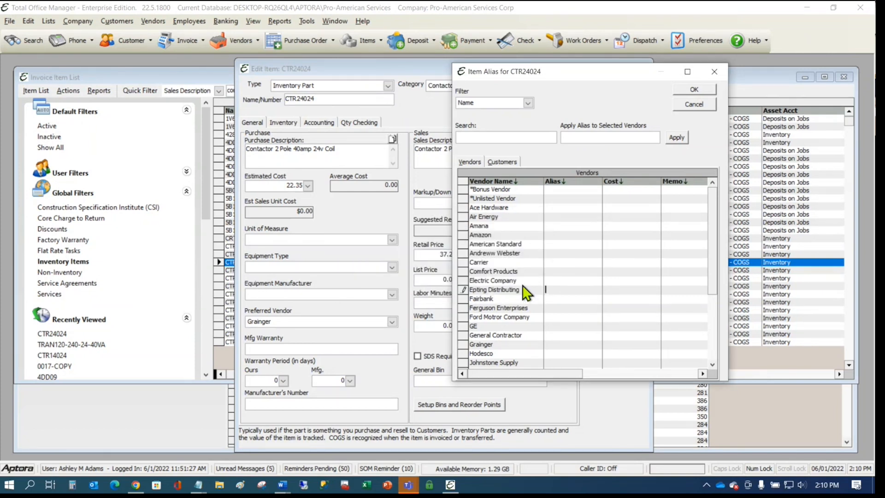
double_click(562, 289)
key(Delete)
key(ctrl+v)
click(640, 290)
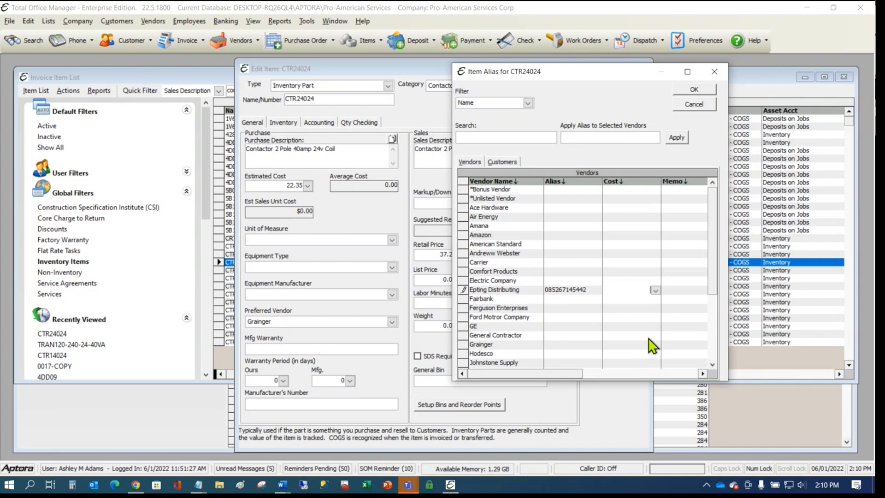
text(20)
click(679, 290)
text(Webinar)
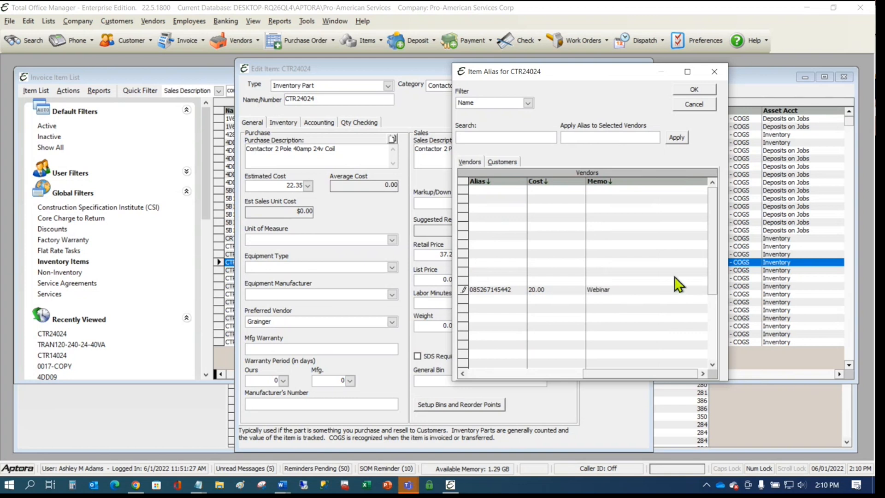
drag(596, 372, 468, 369)
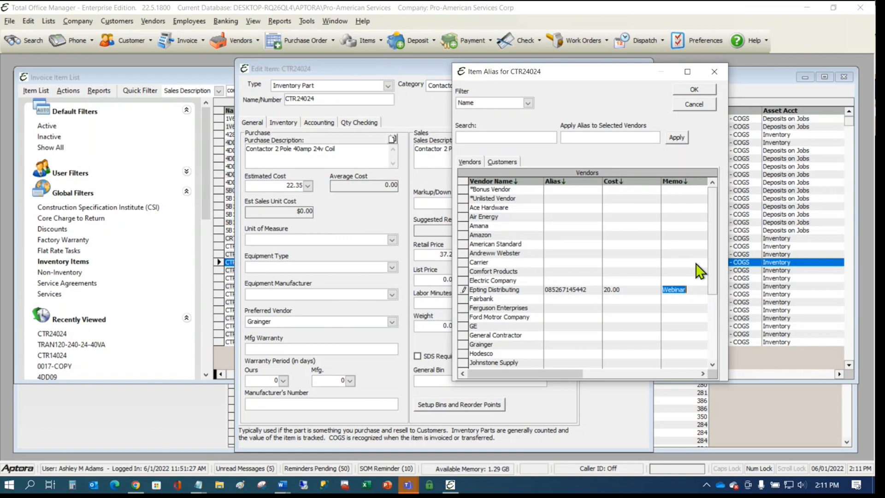
click(697, 87)
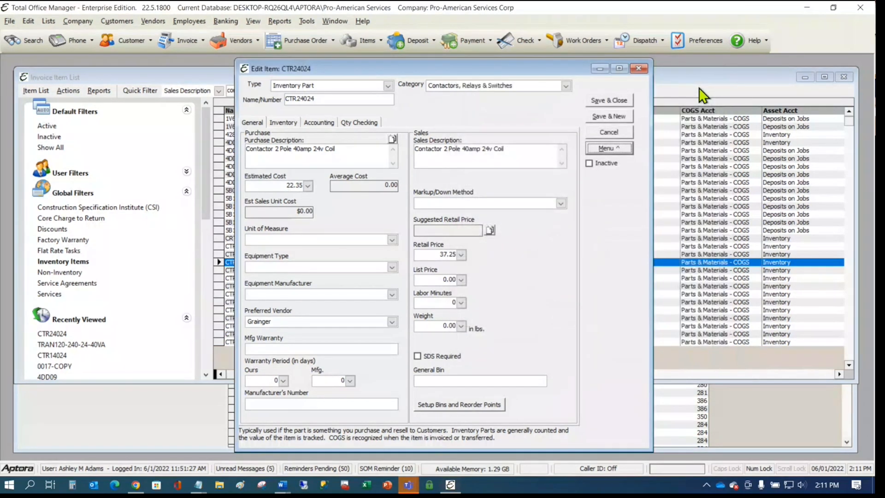
- Save item CTR24024 and start purchase order 283 with Epting Distributing as the vendor
click(598, 101)
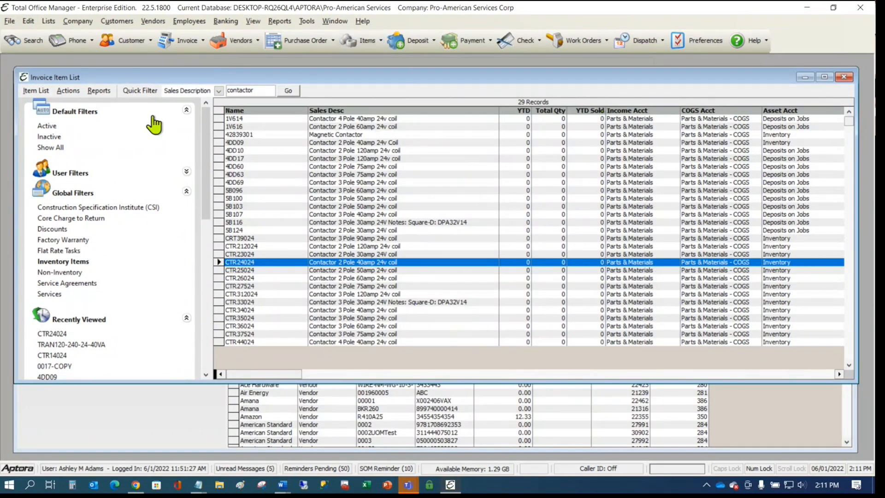
click(306, 46)
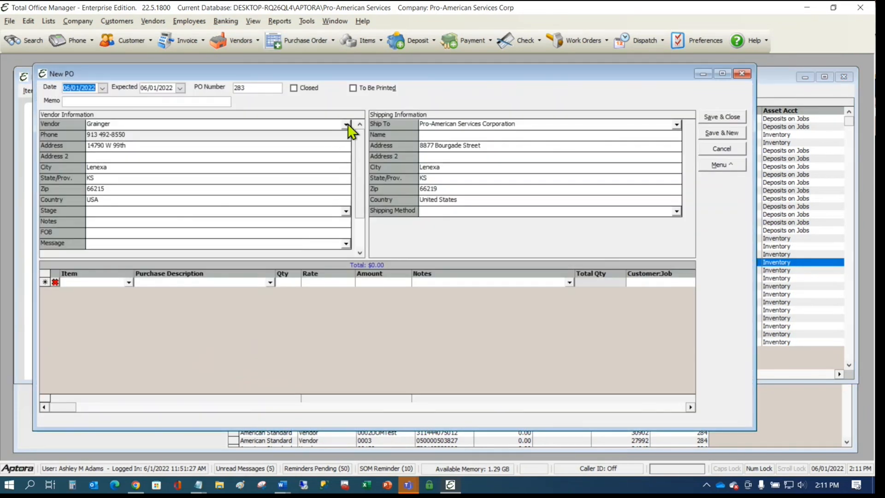
click(347, 124)
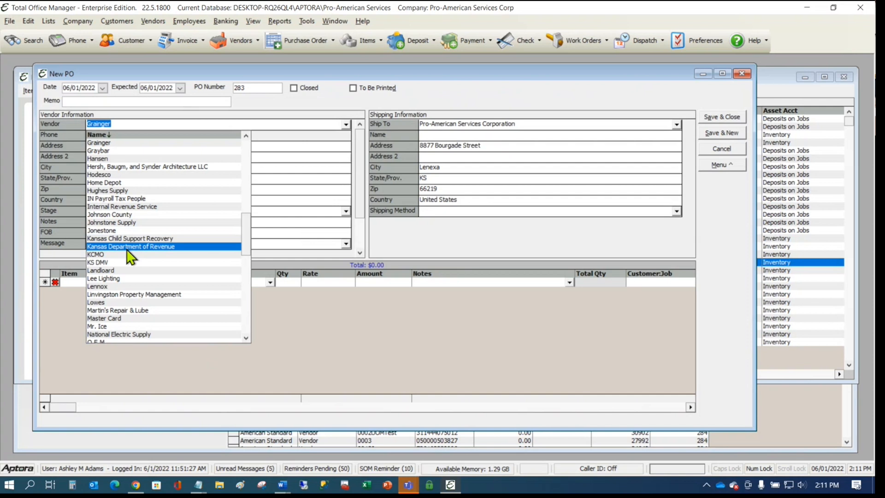
scroll(142, 233, up, 2)
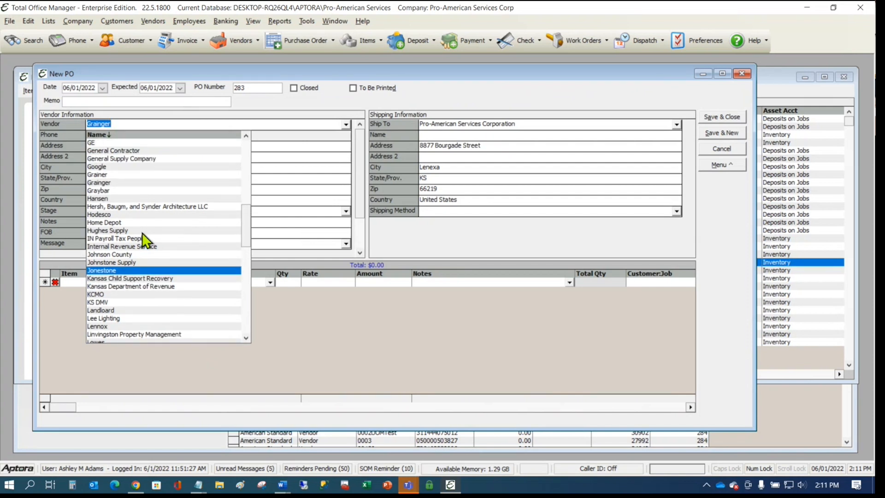
scroll(142, 233, up, 1)
scroll(146, 240, up, 1)
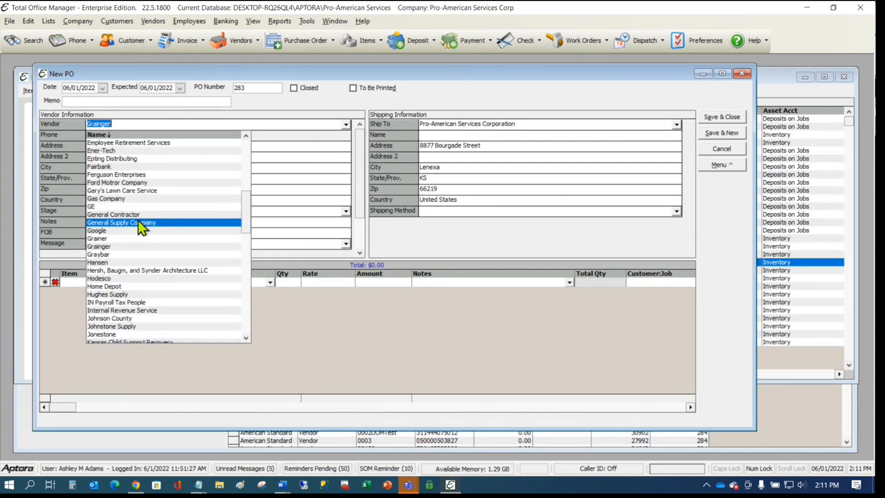
click(126, 159)
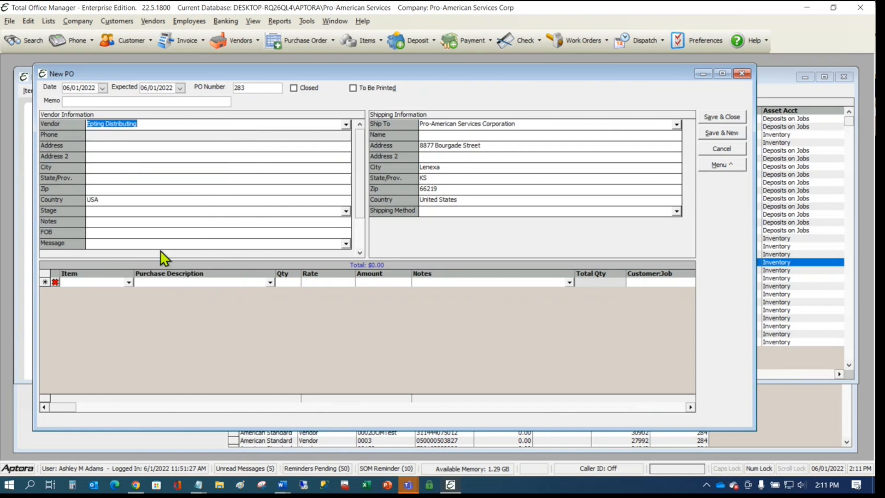
click(128, 283)
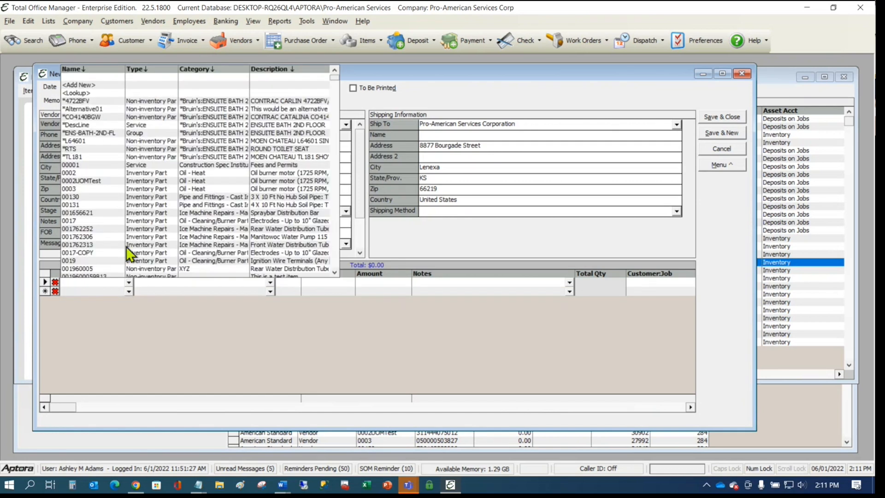
click(75, 93)
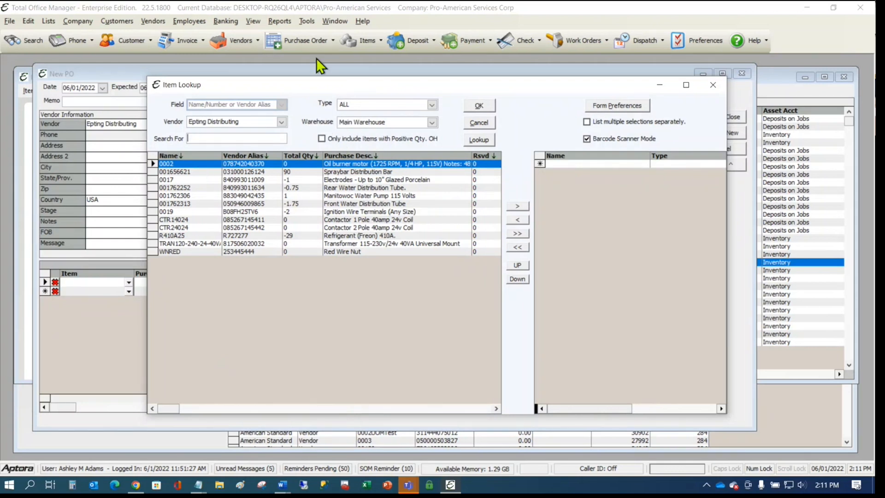
mouse_move(317, 84)
mouse_down()
mouse_move(358, 84)
mouse_move(310, 93)
mouse_up()
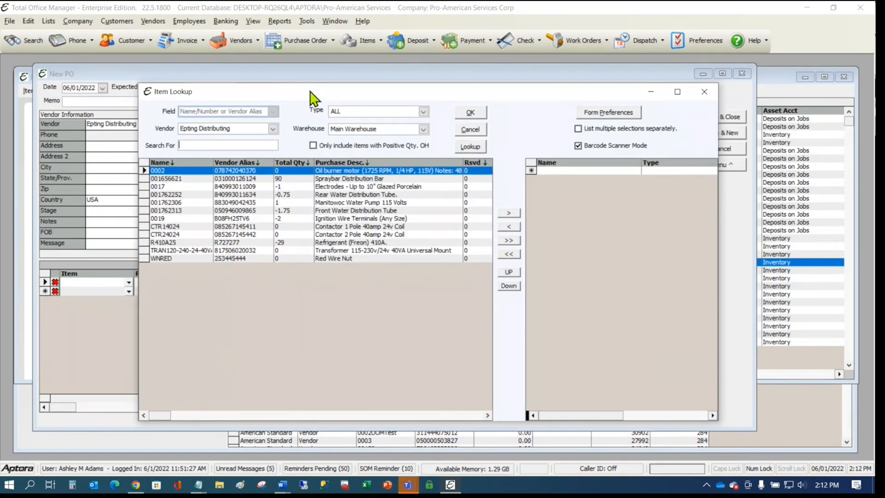
text(085267145442)
key(Return)
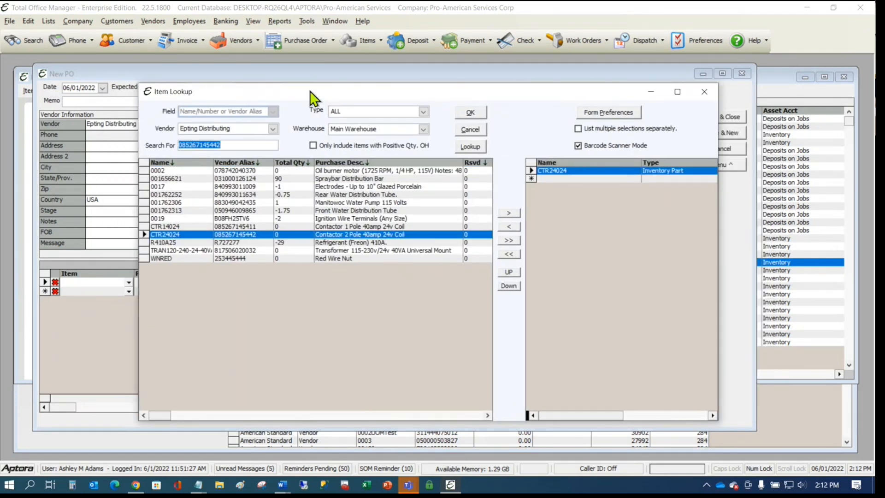
click(470, 112)
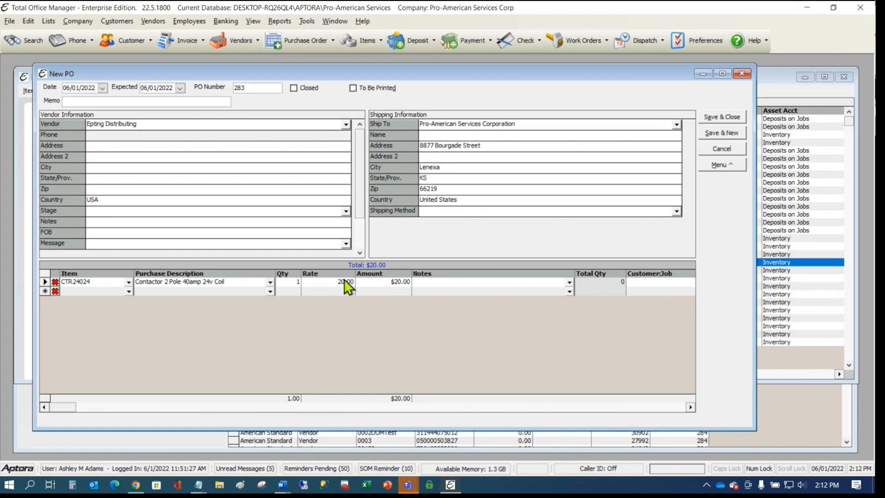
click(128, 293)
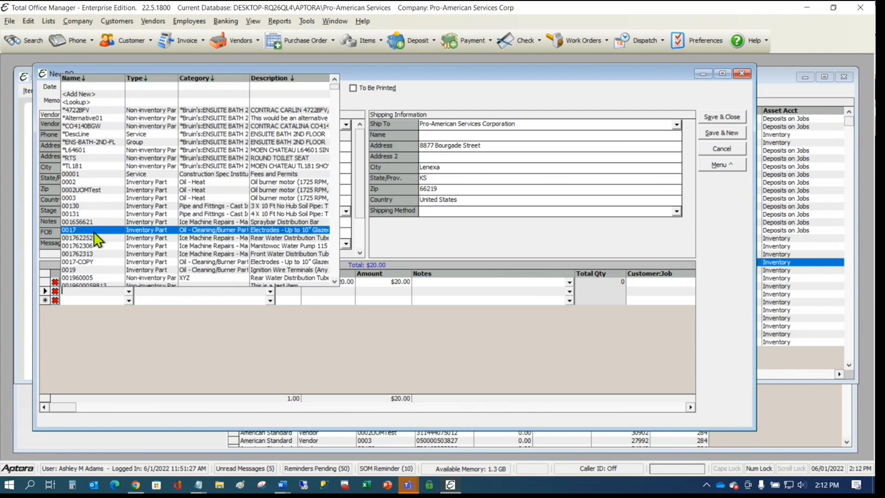
click(78, 206)
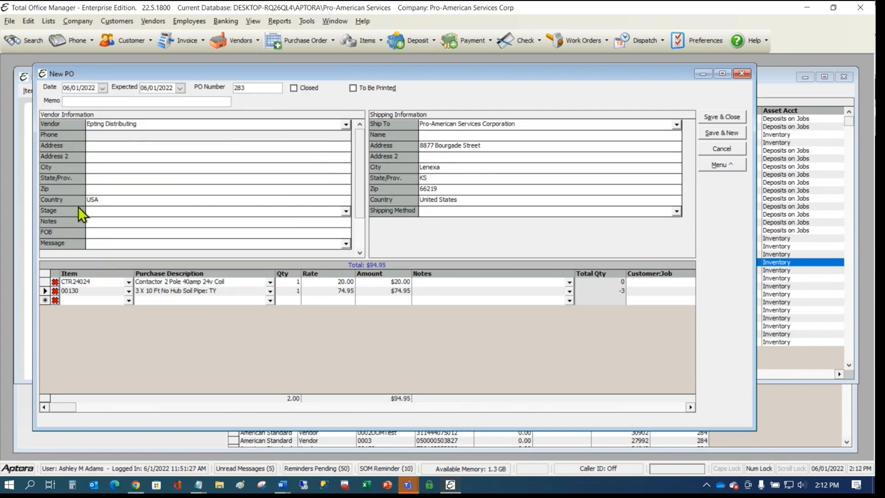
- Change the 00130 line's rate from 74.95 to 81.22, bringing the PO total to $101.22
click(343, 292)
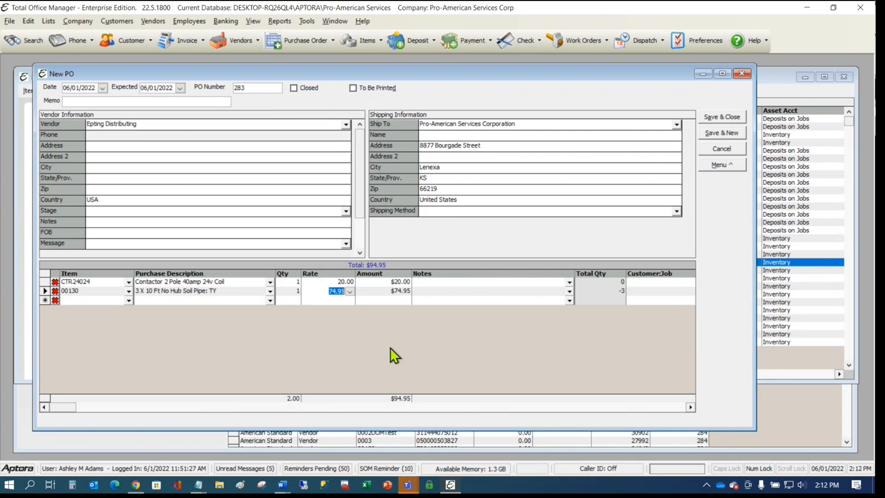
text(81.22)
key(Tab)
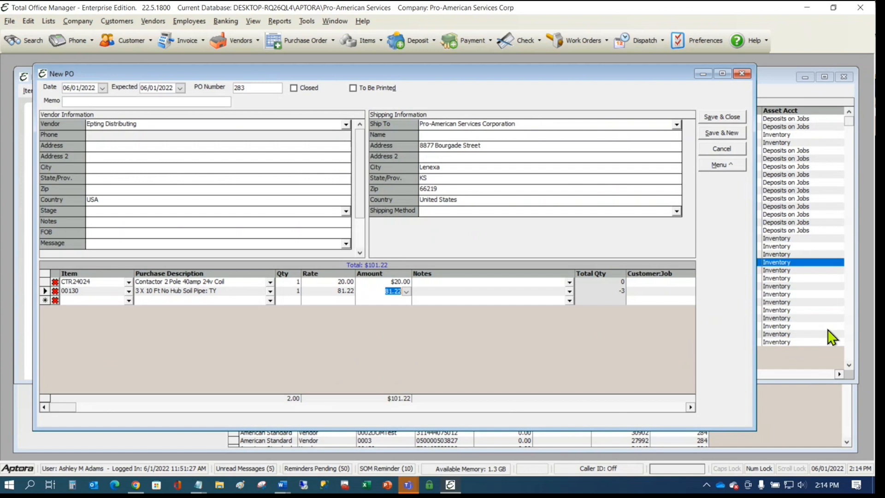
- Open the Invoice Item List and select items CRT39024 through CTR44024
click(52, 25)
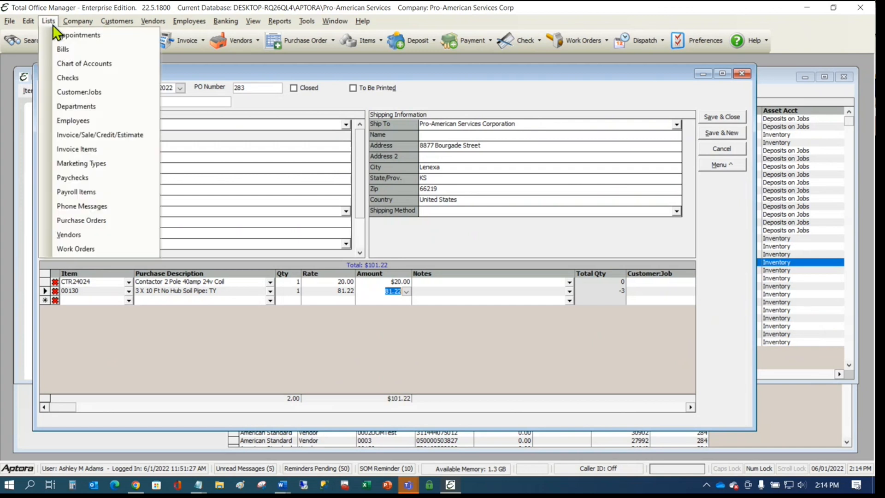
click(82, 150)
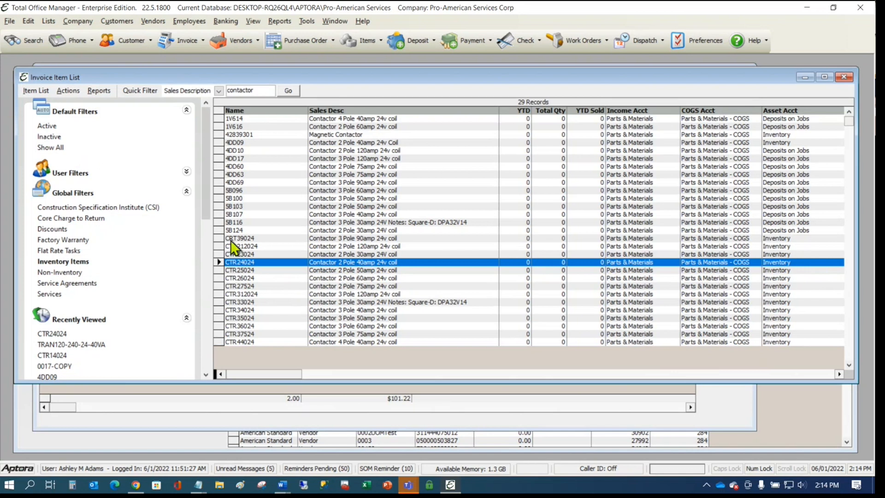
click(226, 239)
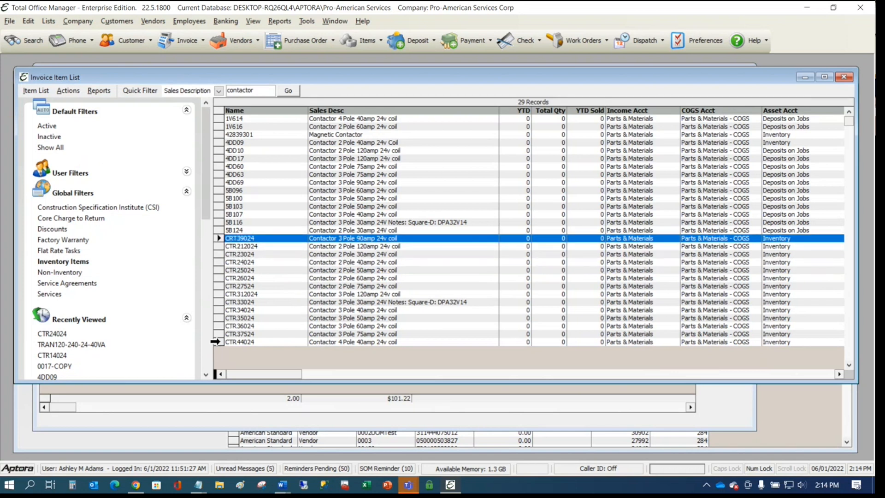
shift+click(214, 341)
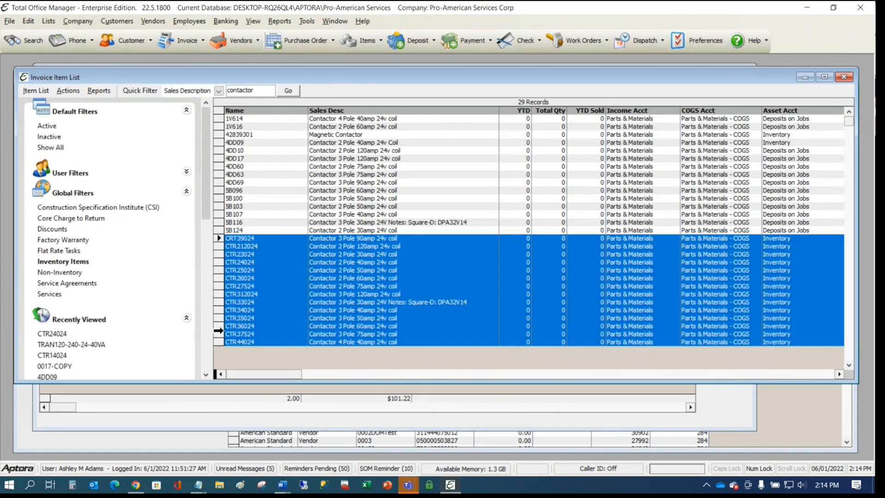
- Open the Update Retail Price utility for the selected items and close it without updating
click(69, 90)
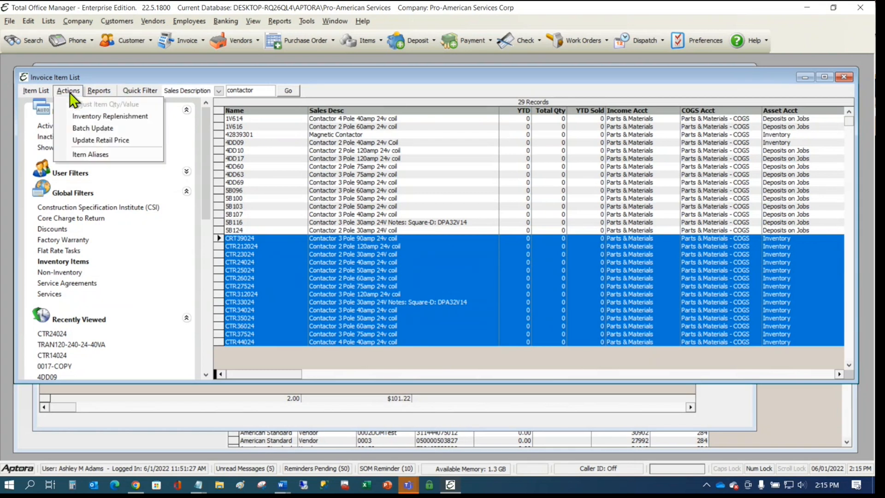
click(99, 142)
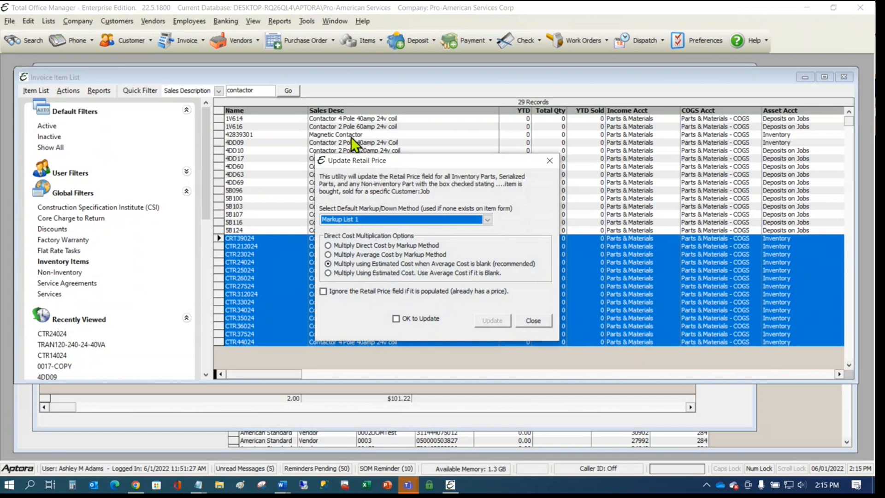
drag(397, 159, 664, 85)
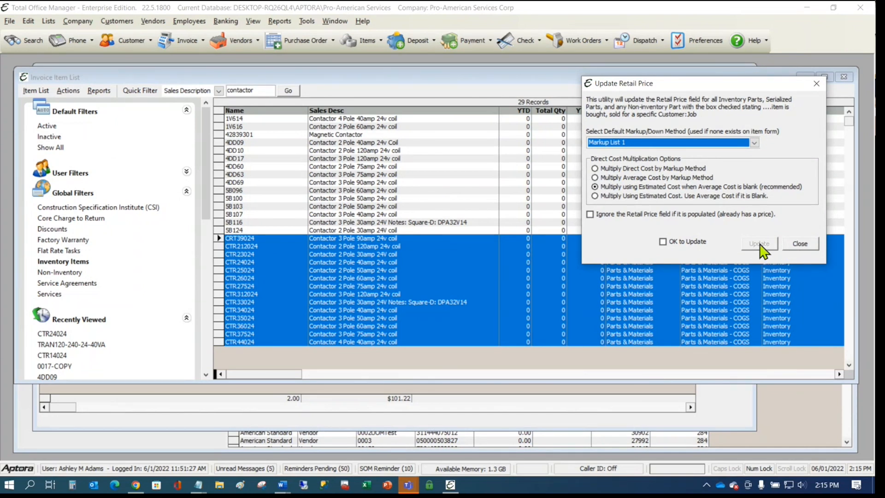
click(798, 243)
click(753, 175)
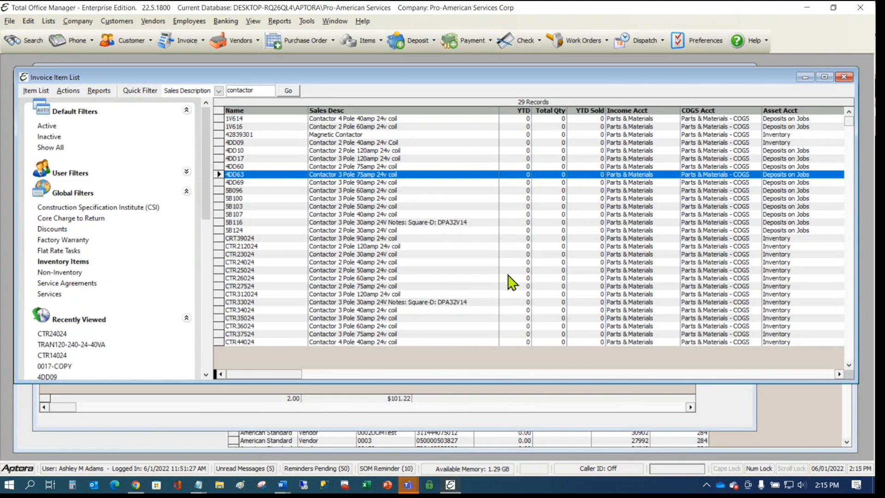
click(389, 230)
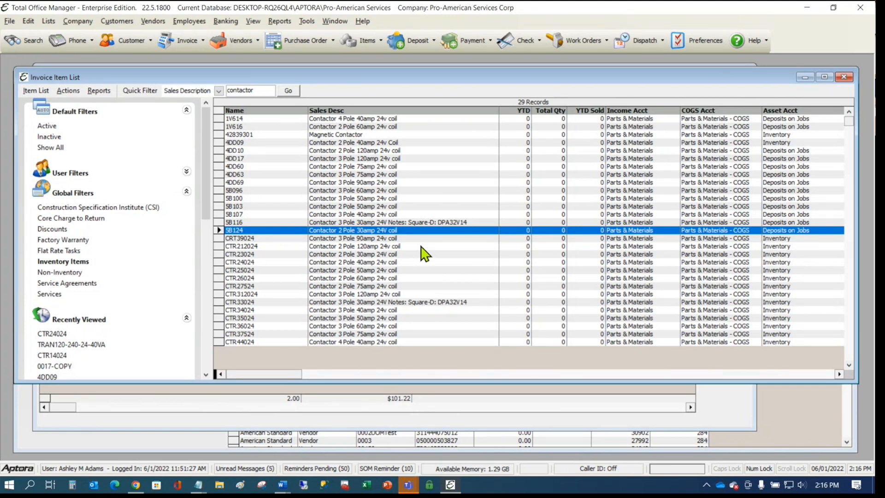
click(150, 22)
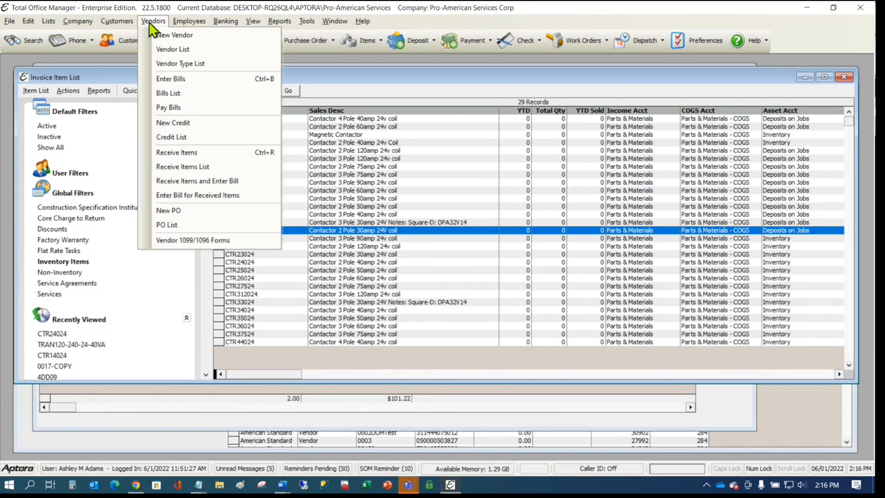
click(178, 78)
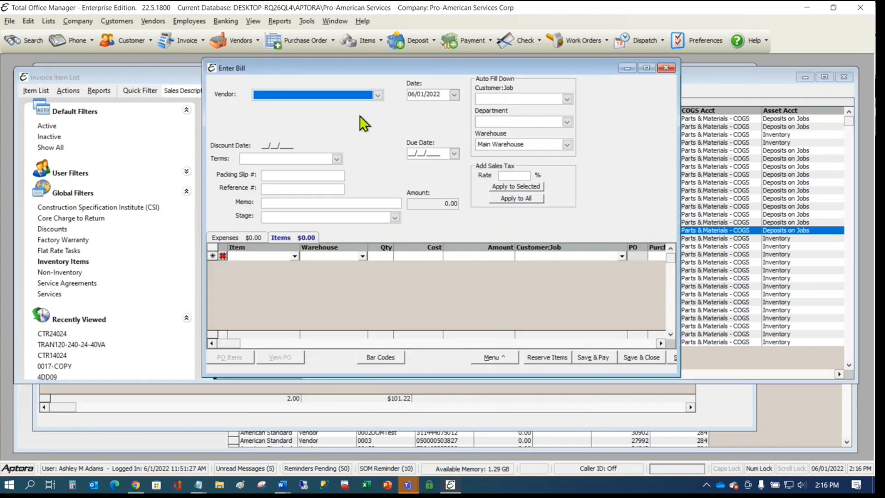
click(378, 95)
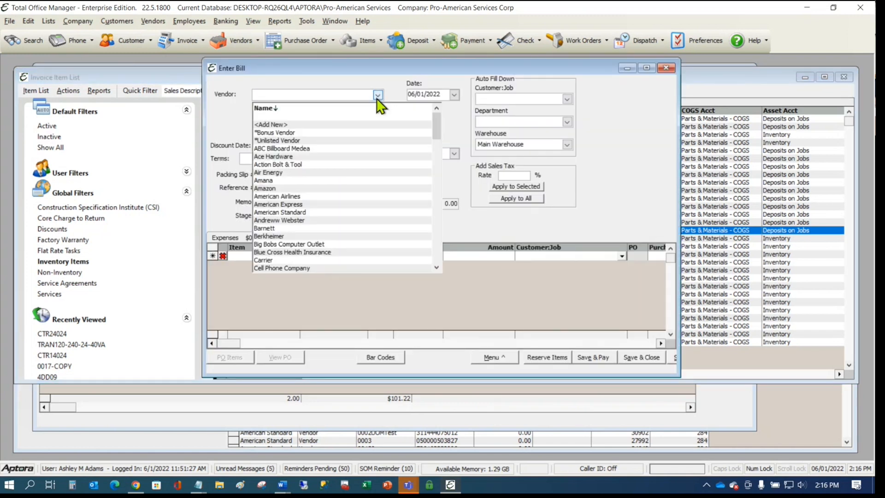
click(295, 213)
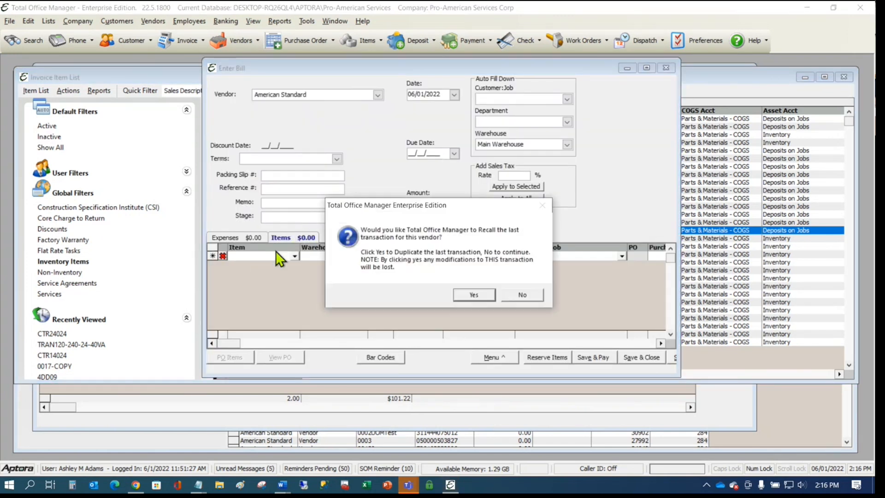
click(486, 292)
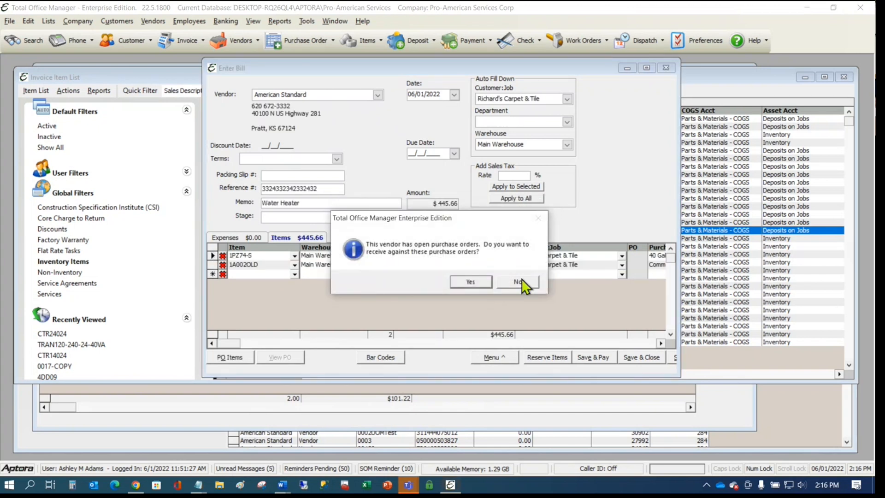
click(519, 281)
drag(202, 195, 61, 202)
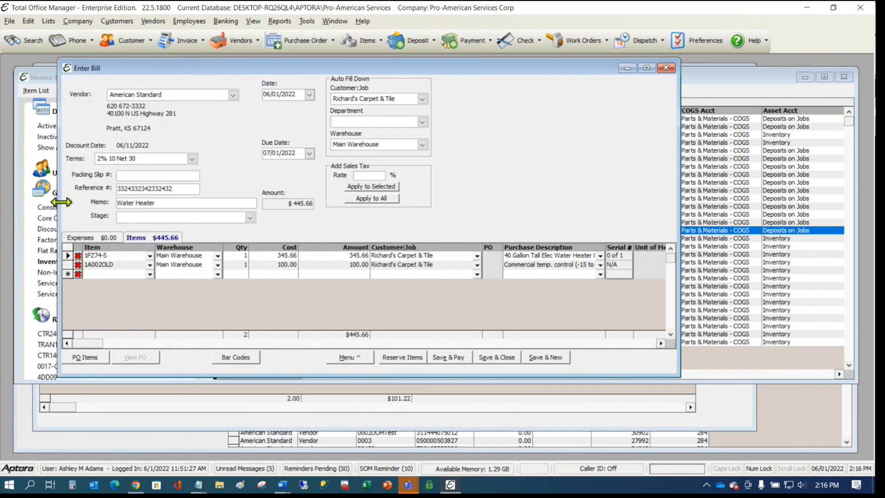
click(620, 254)
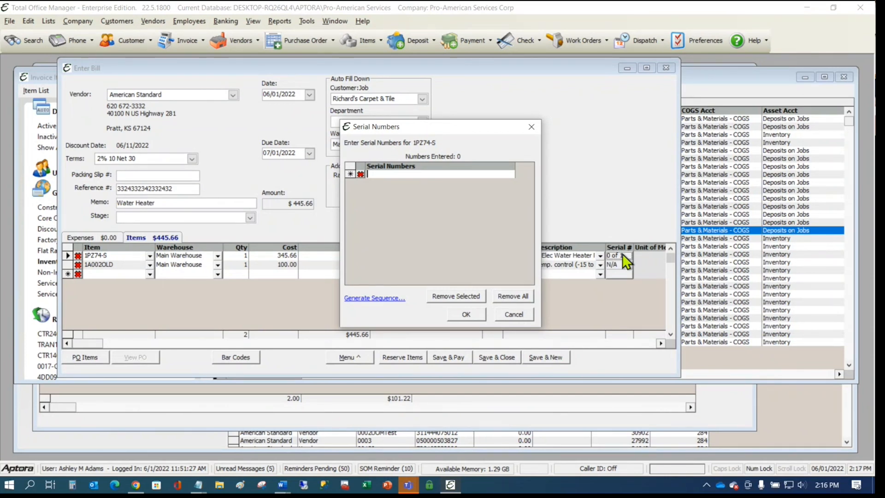
click(530, 127)
click(666, 68)
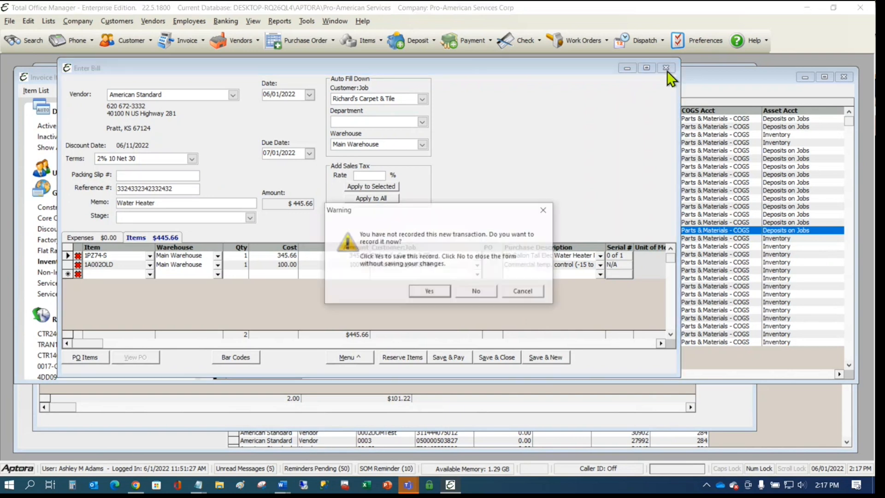
click(482, 288)
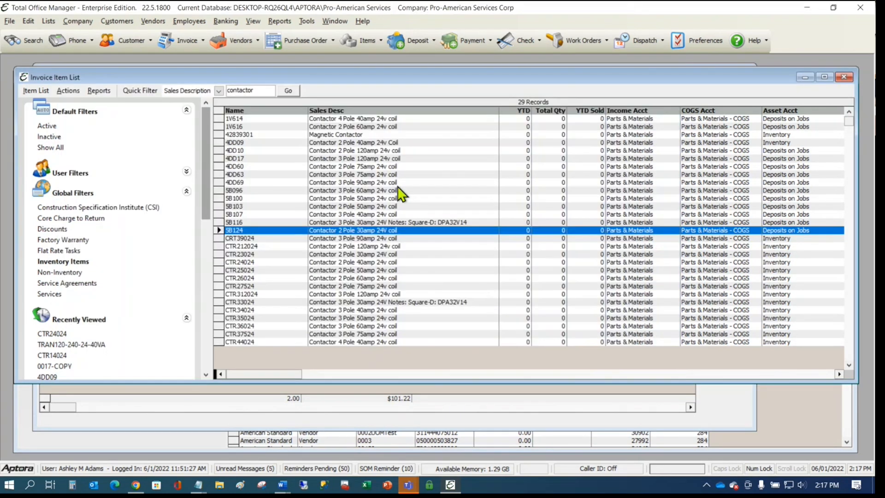
click(397, 184)
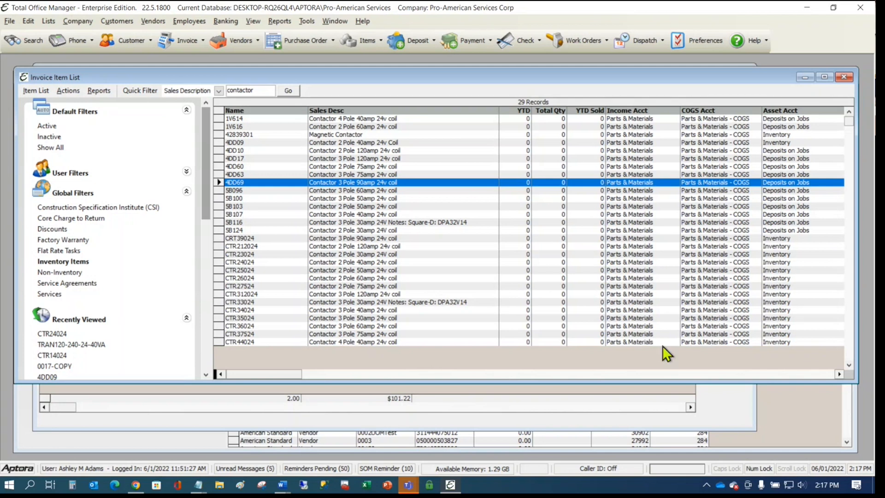
click(608, 223)
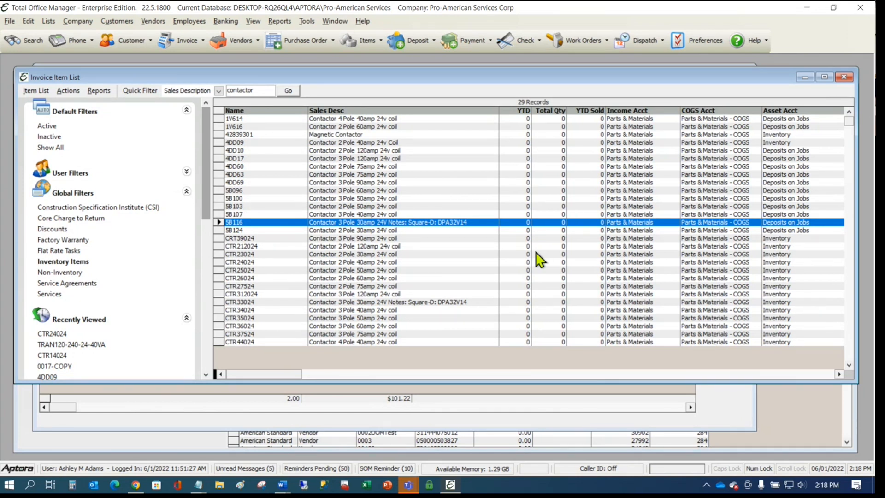
click(393, 182)
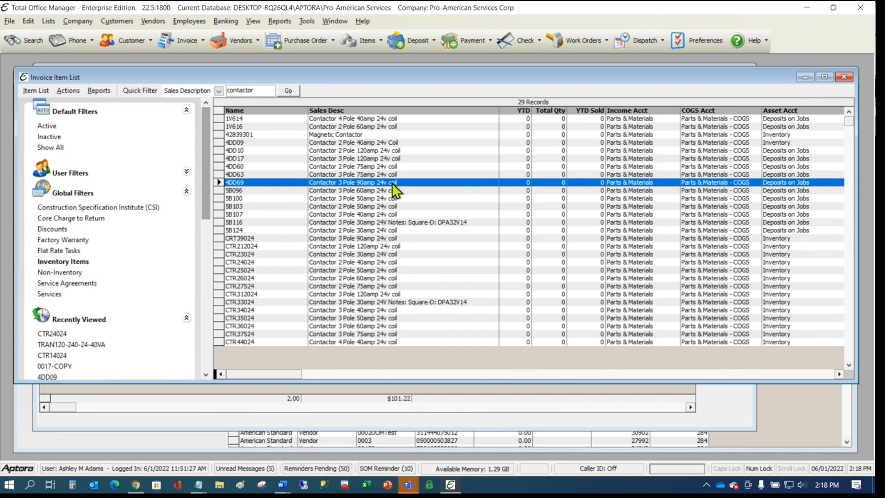